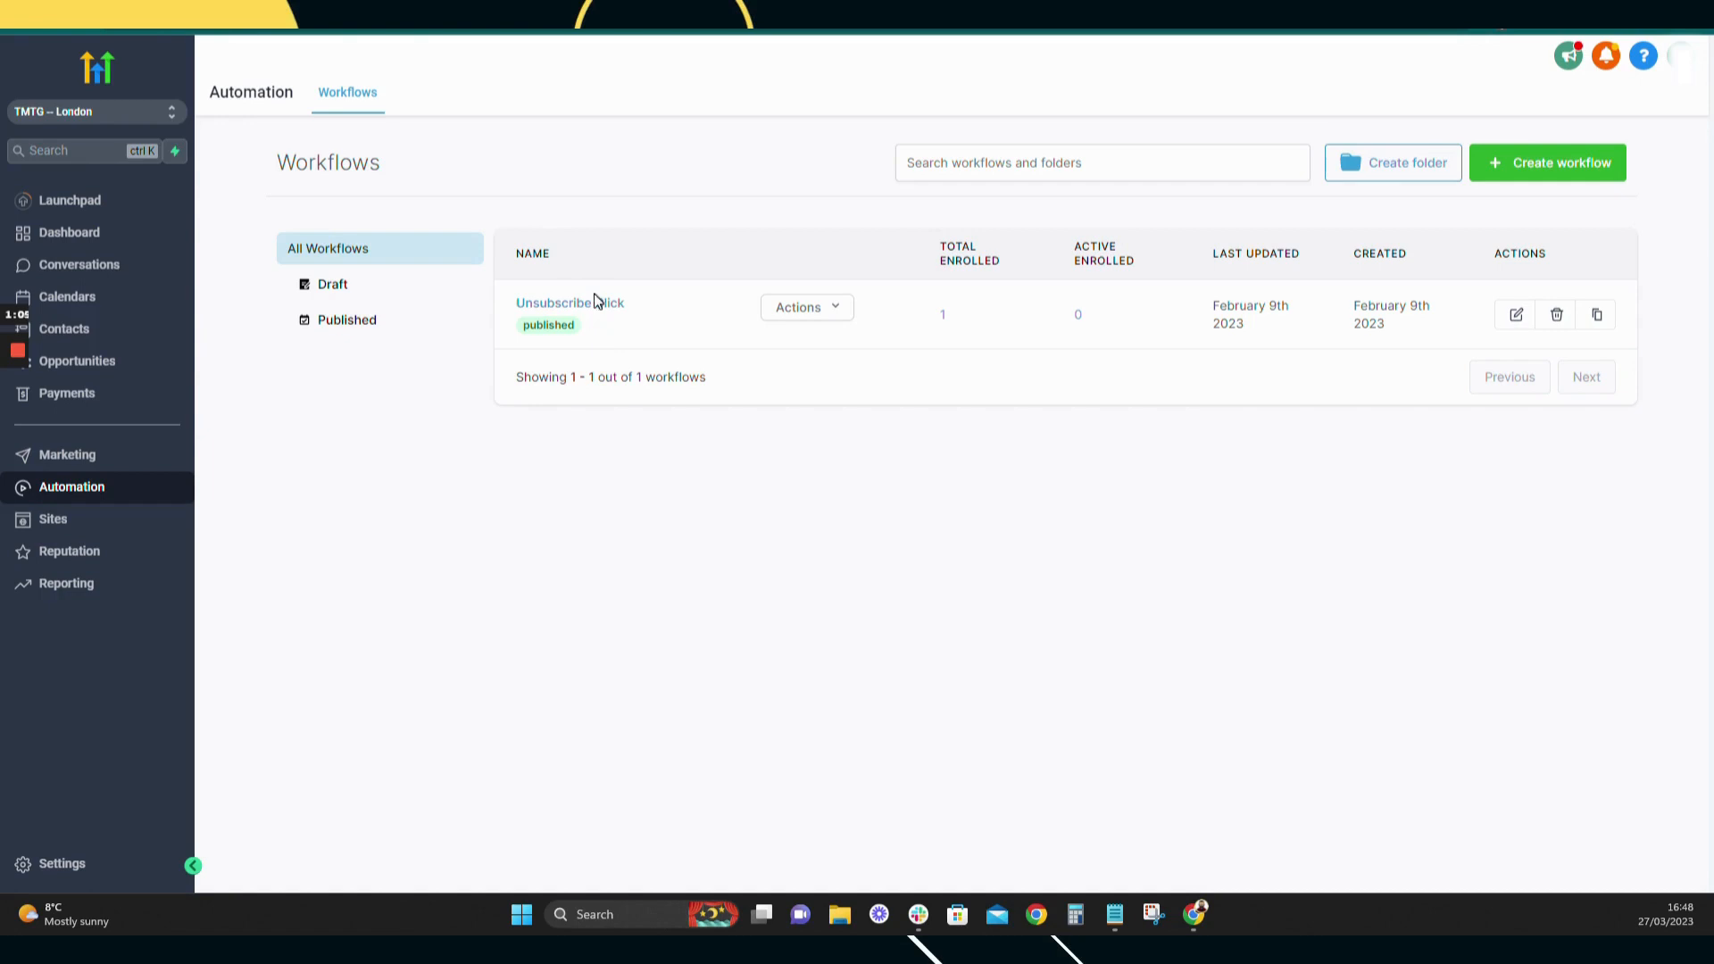
# - Open the Unsubscribe Click workflow to examine its trigger and contact DND action, and return to the workflow list
pyautogui.click(592, 305)
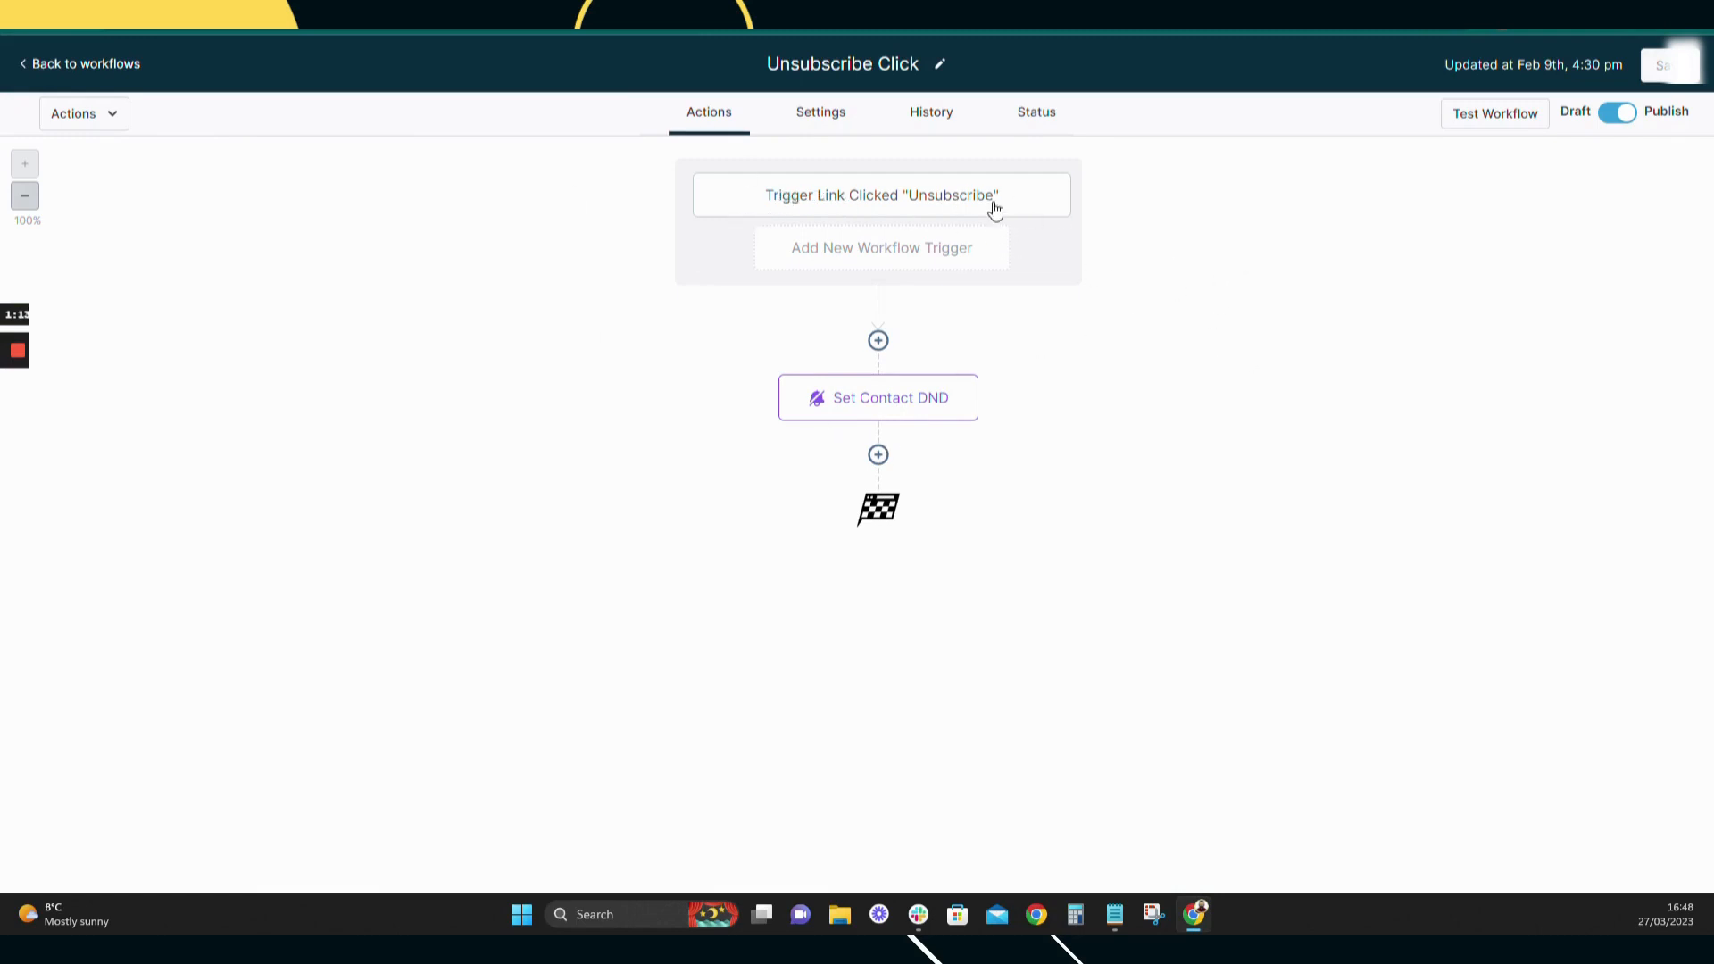
pyautogui.moveTo(807, 416)
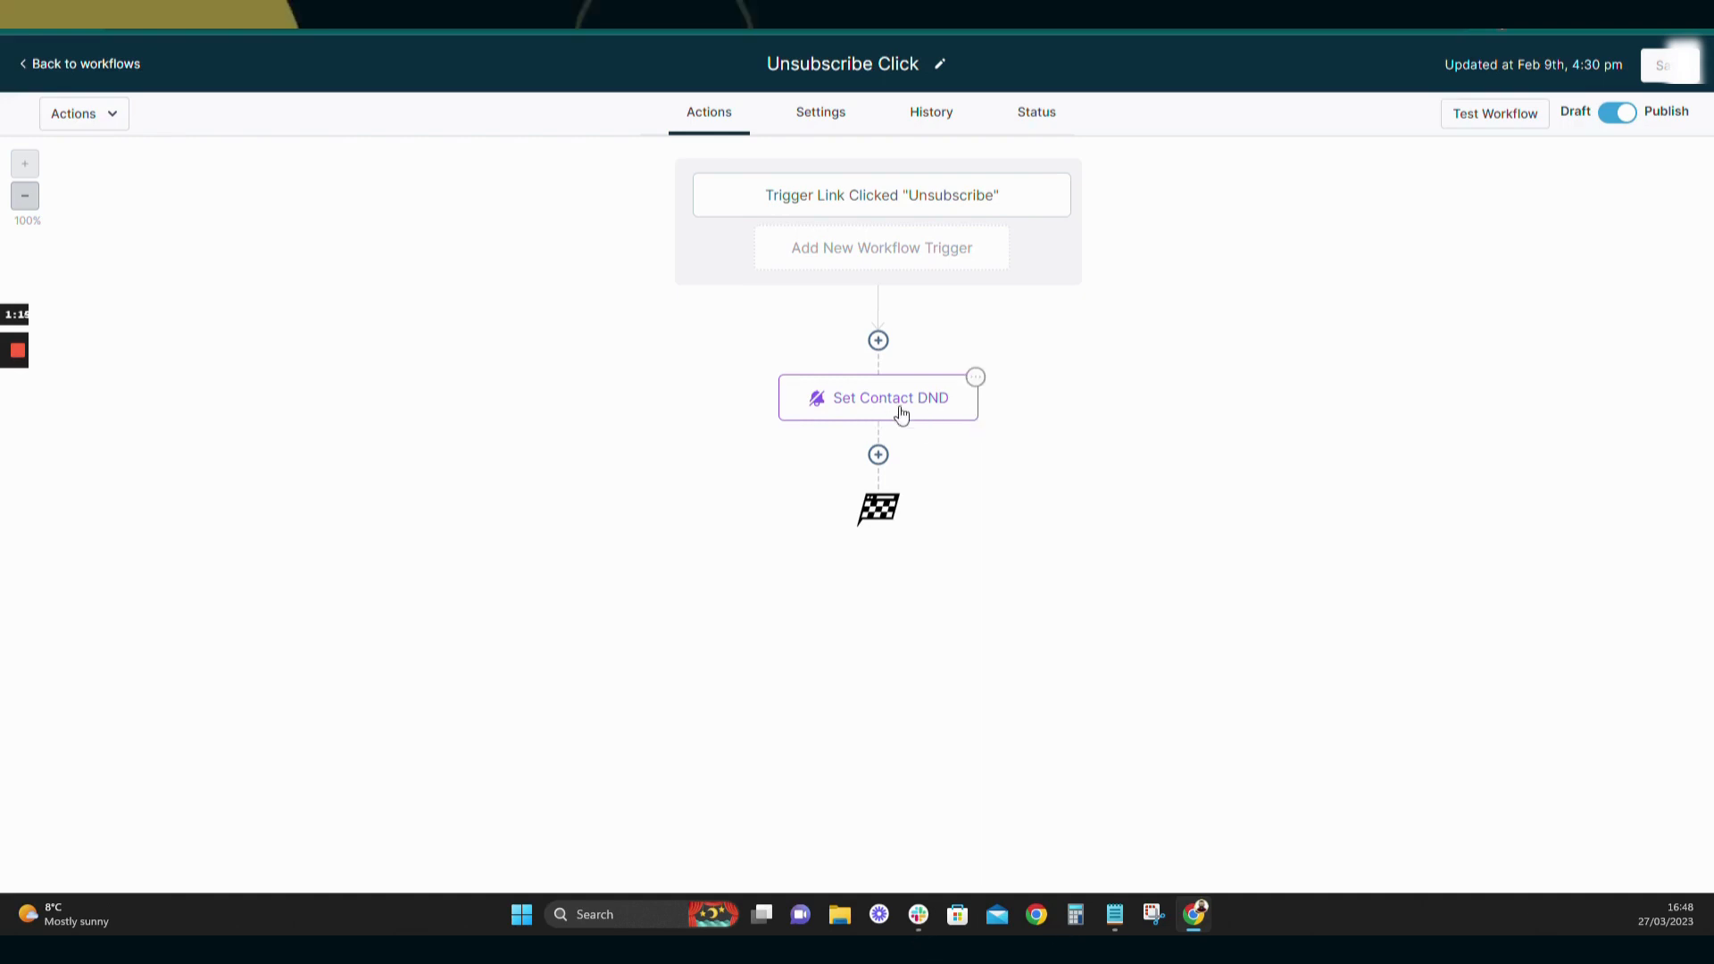
pyautogui.click(87, 64)
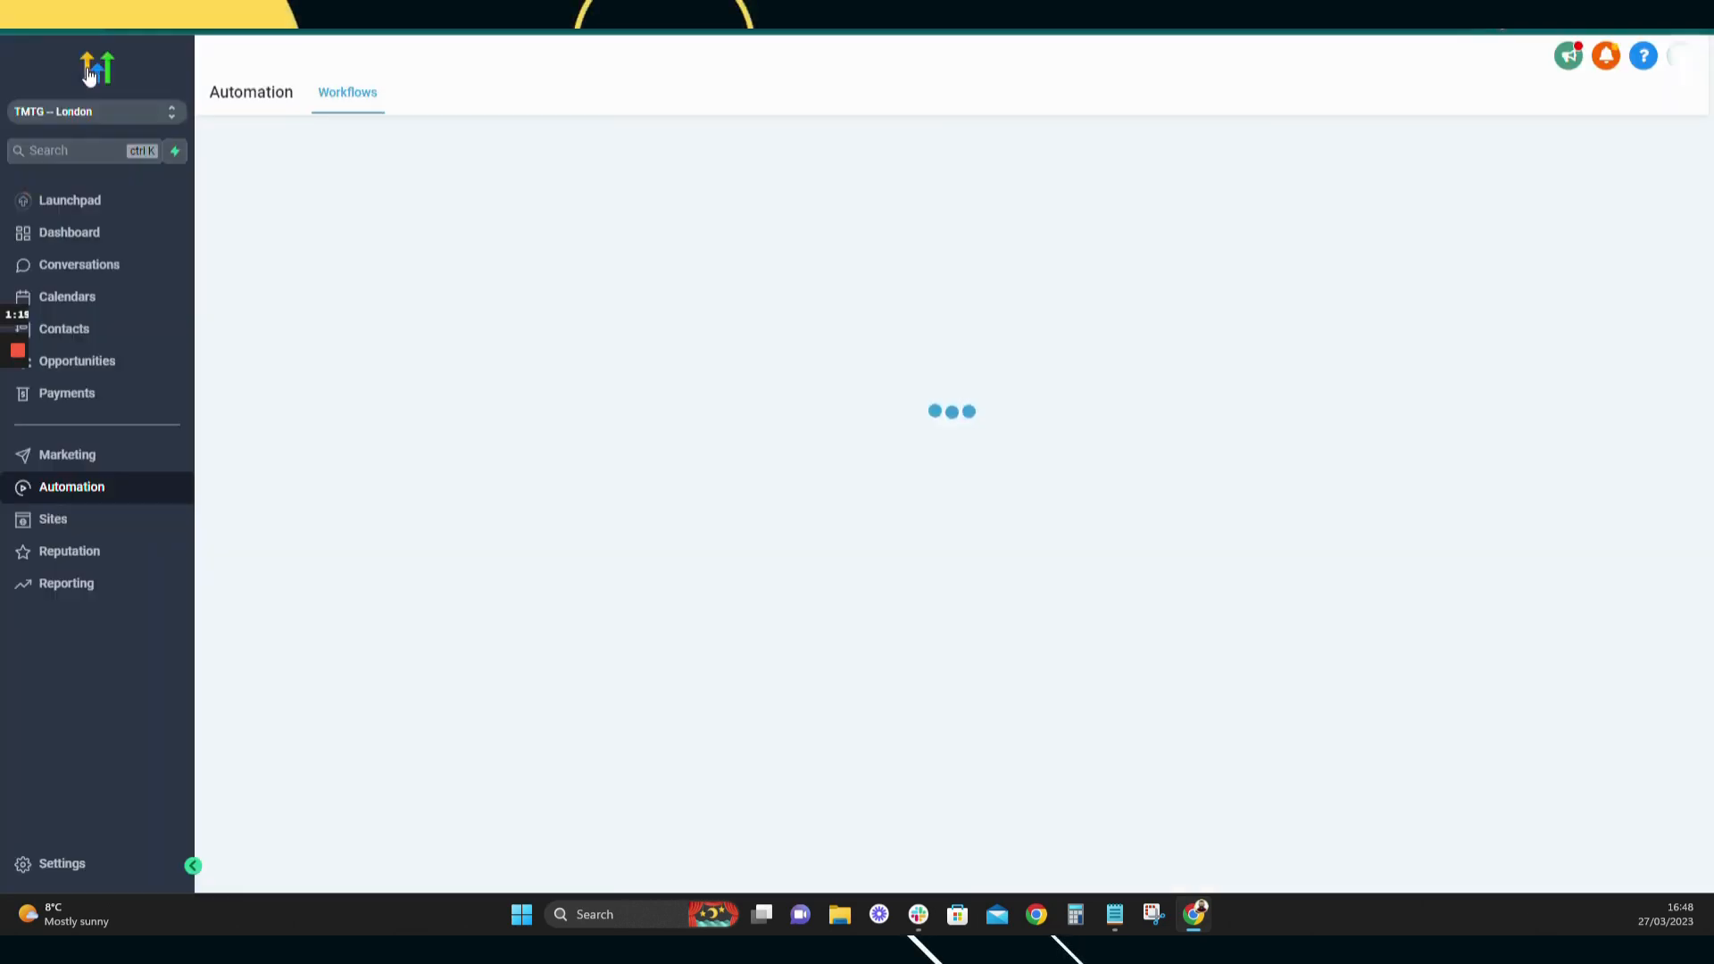
# - Create a new workflow from the recipe "Appointment Confirmation + Reminder + Survey + Review Request"
pyautogui.click(1557, 164)
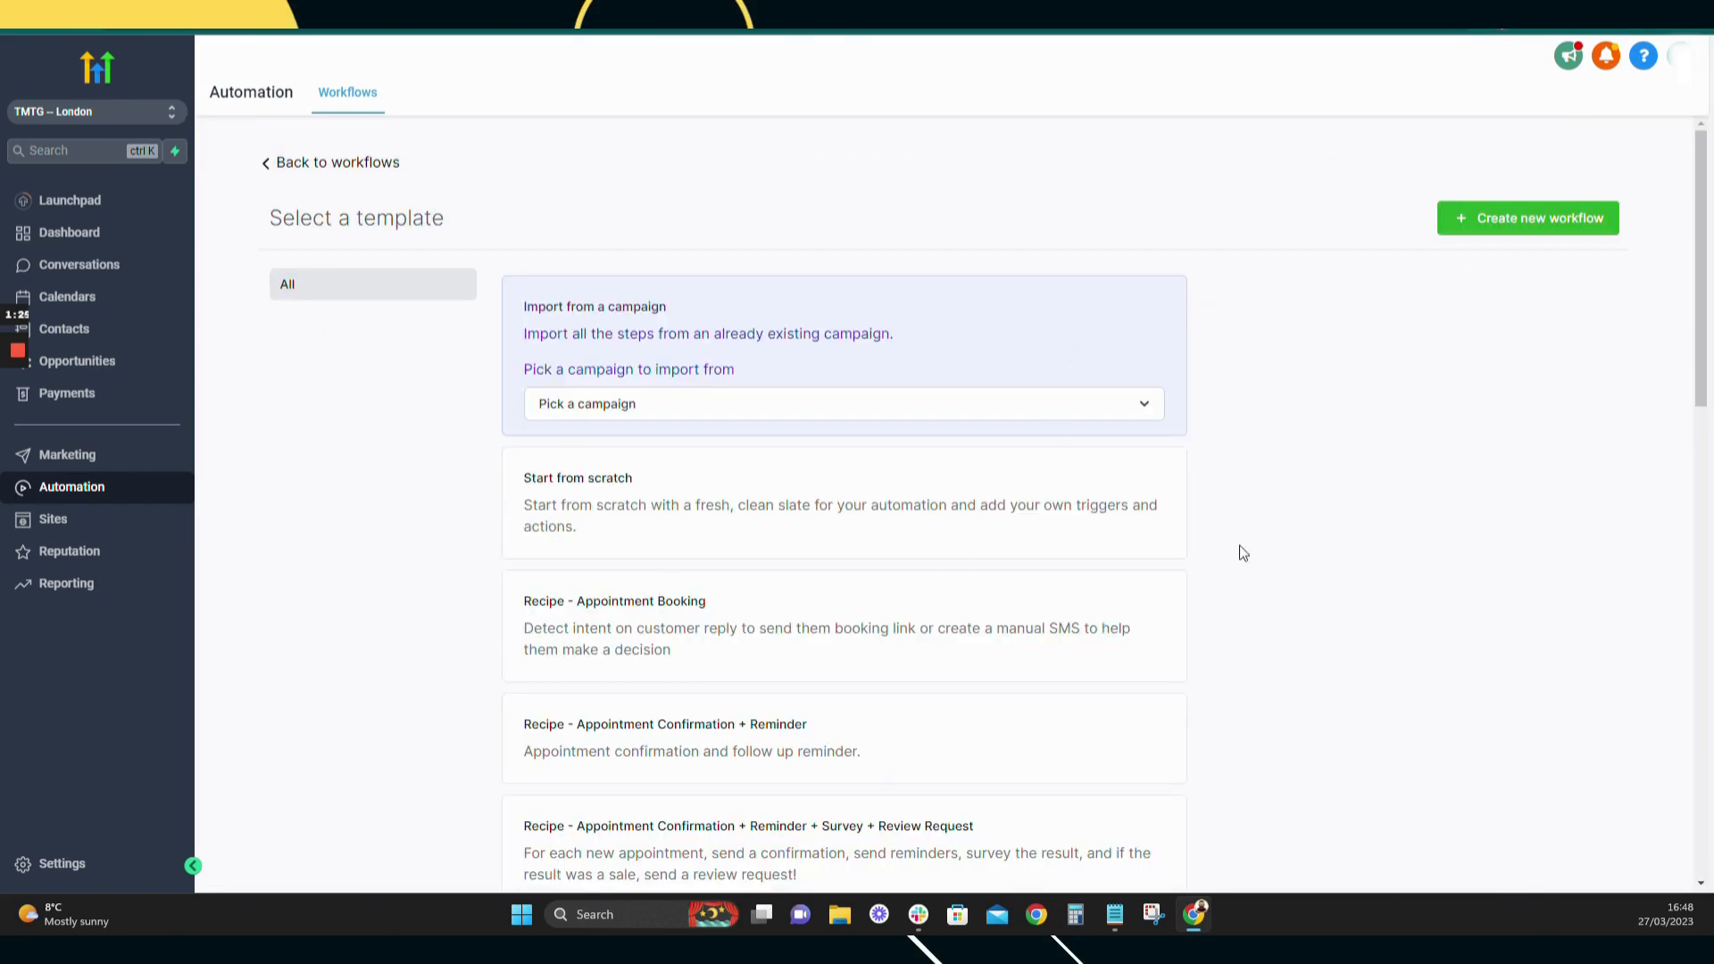
pyautogui.scroll(-1, 1321, 620)
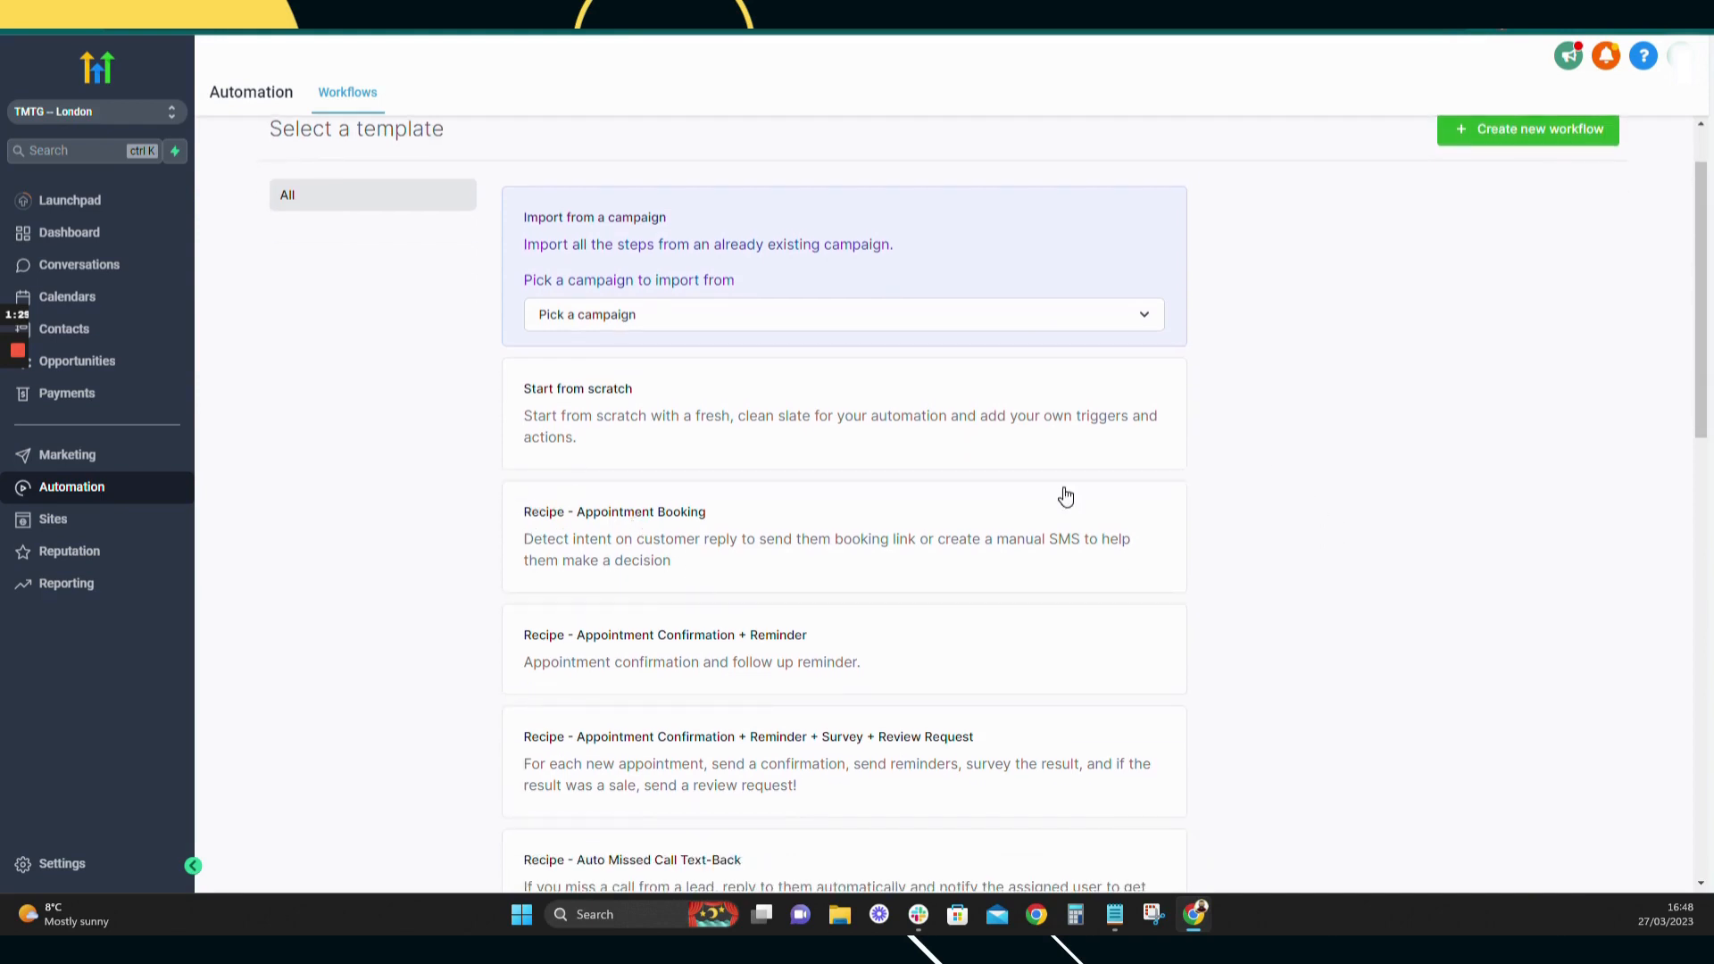
pyautogui.scroll(-2, 1424, 515)
pyautogui.scroll(-2, 585, 372)
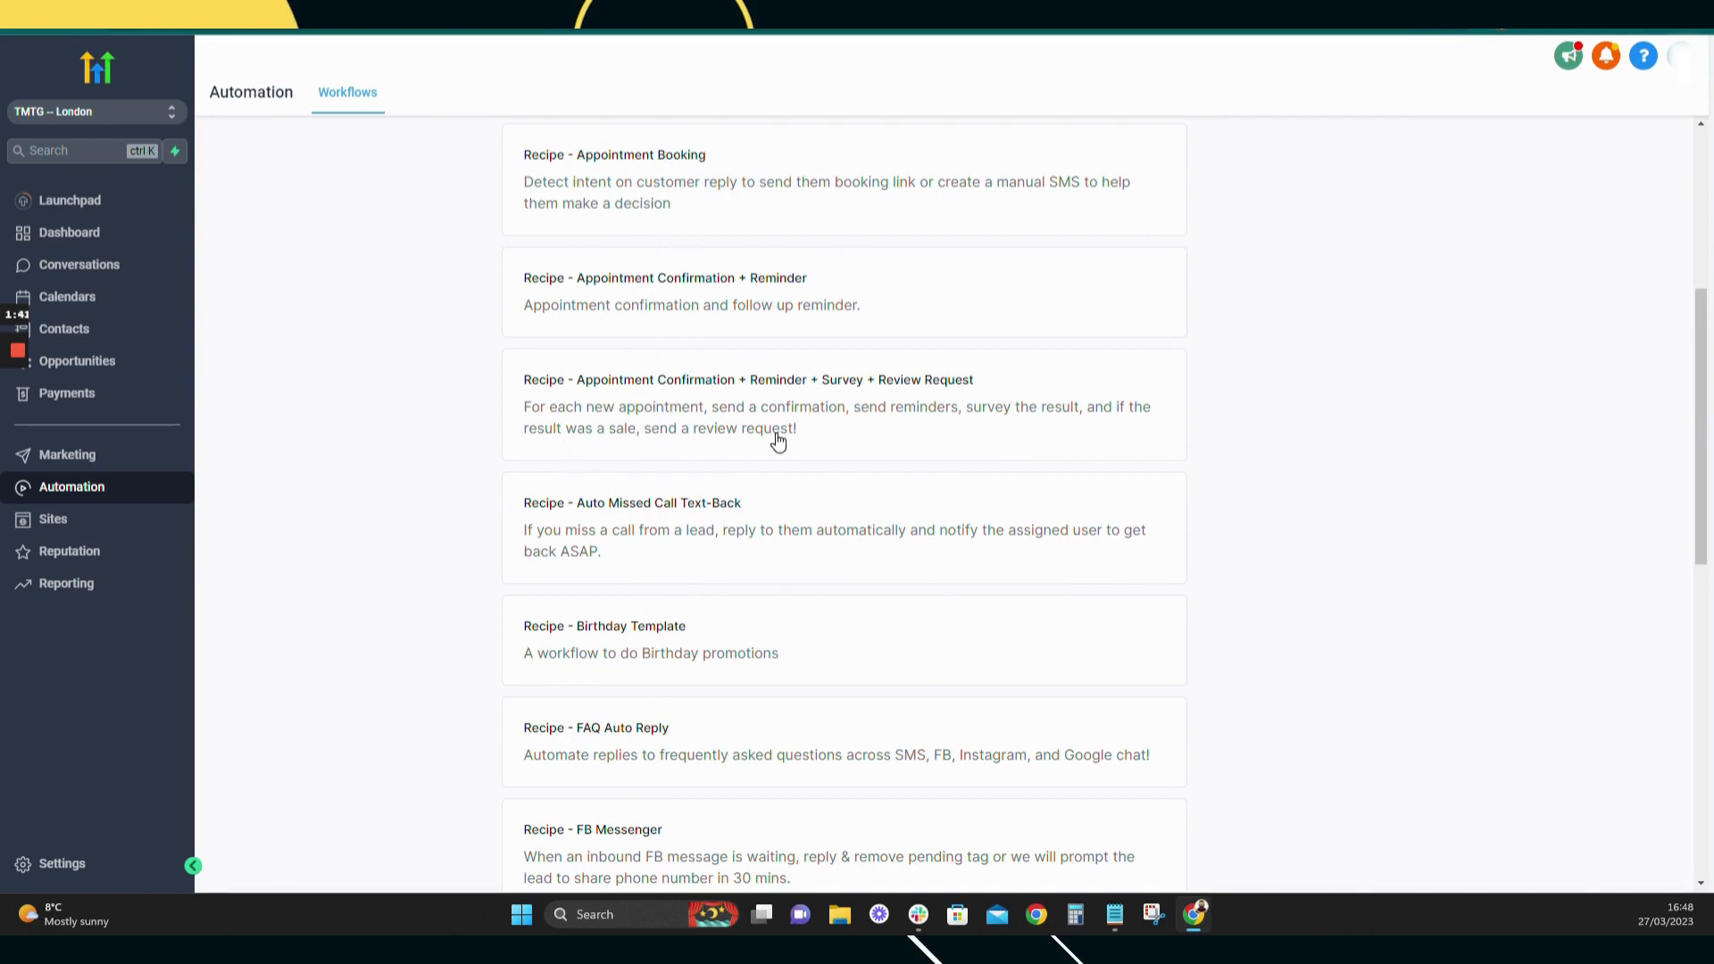
pyautogui.scroll(-1, 704, 415)
pyautogui.scroll(5, 1476, 405)
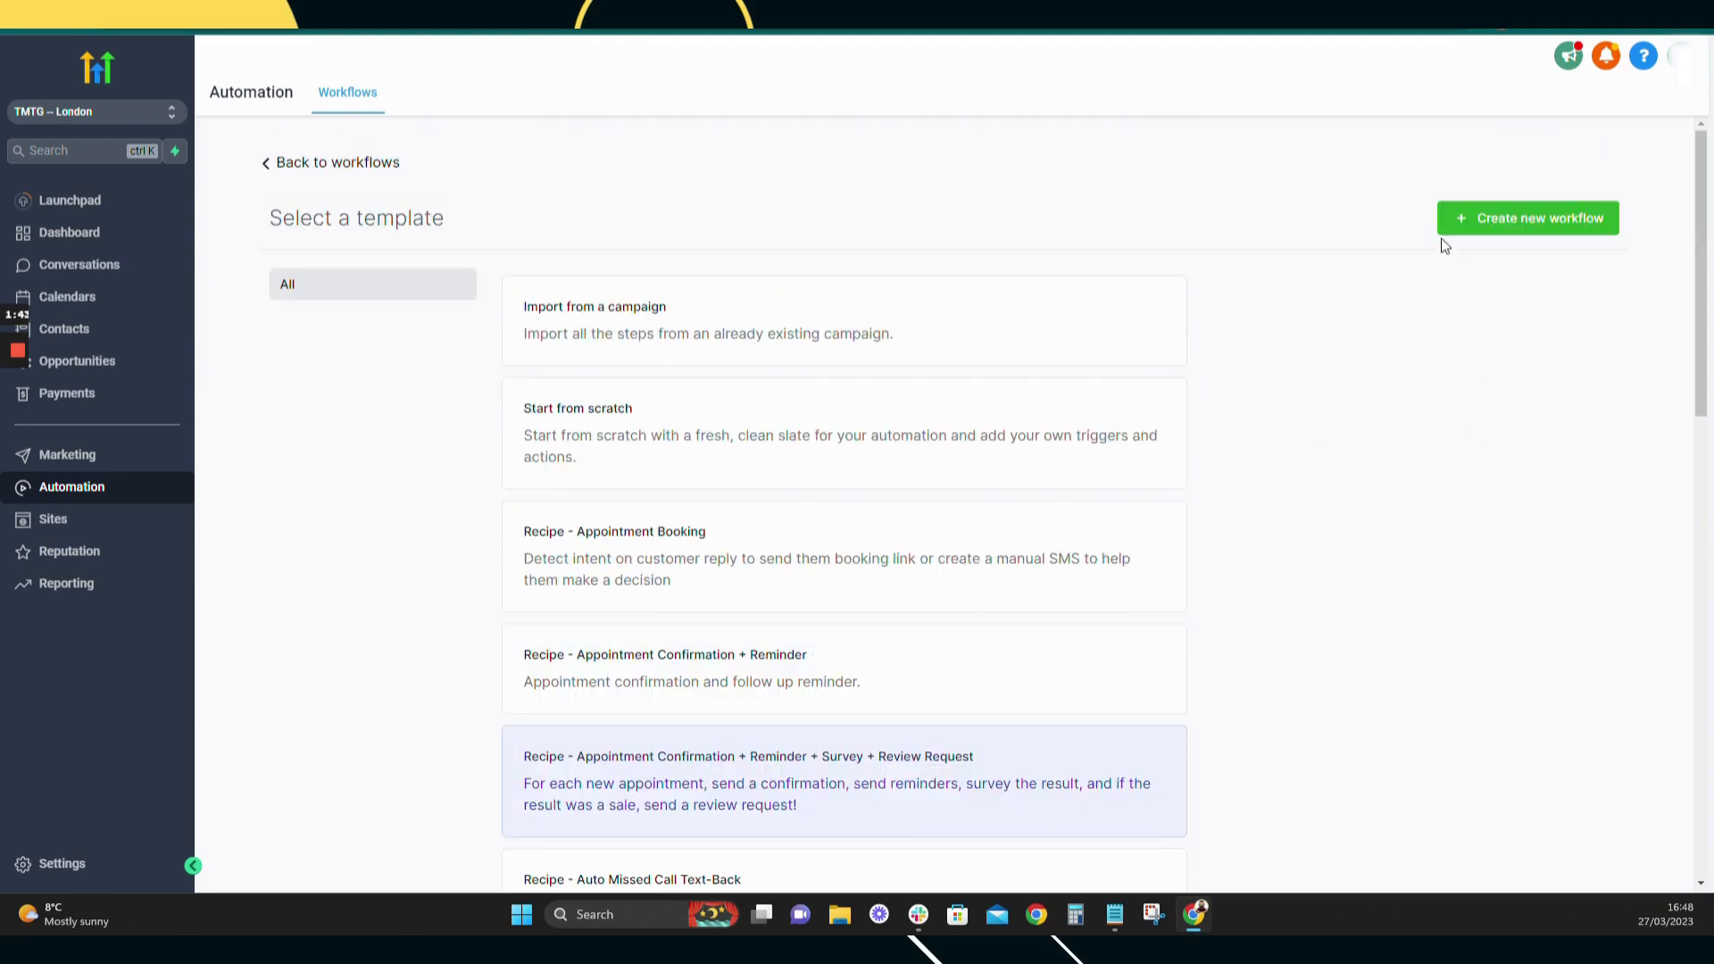
pyautogui.click(1489, 218)
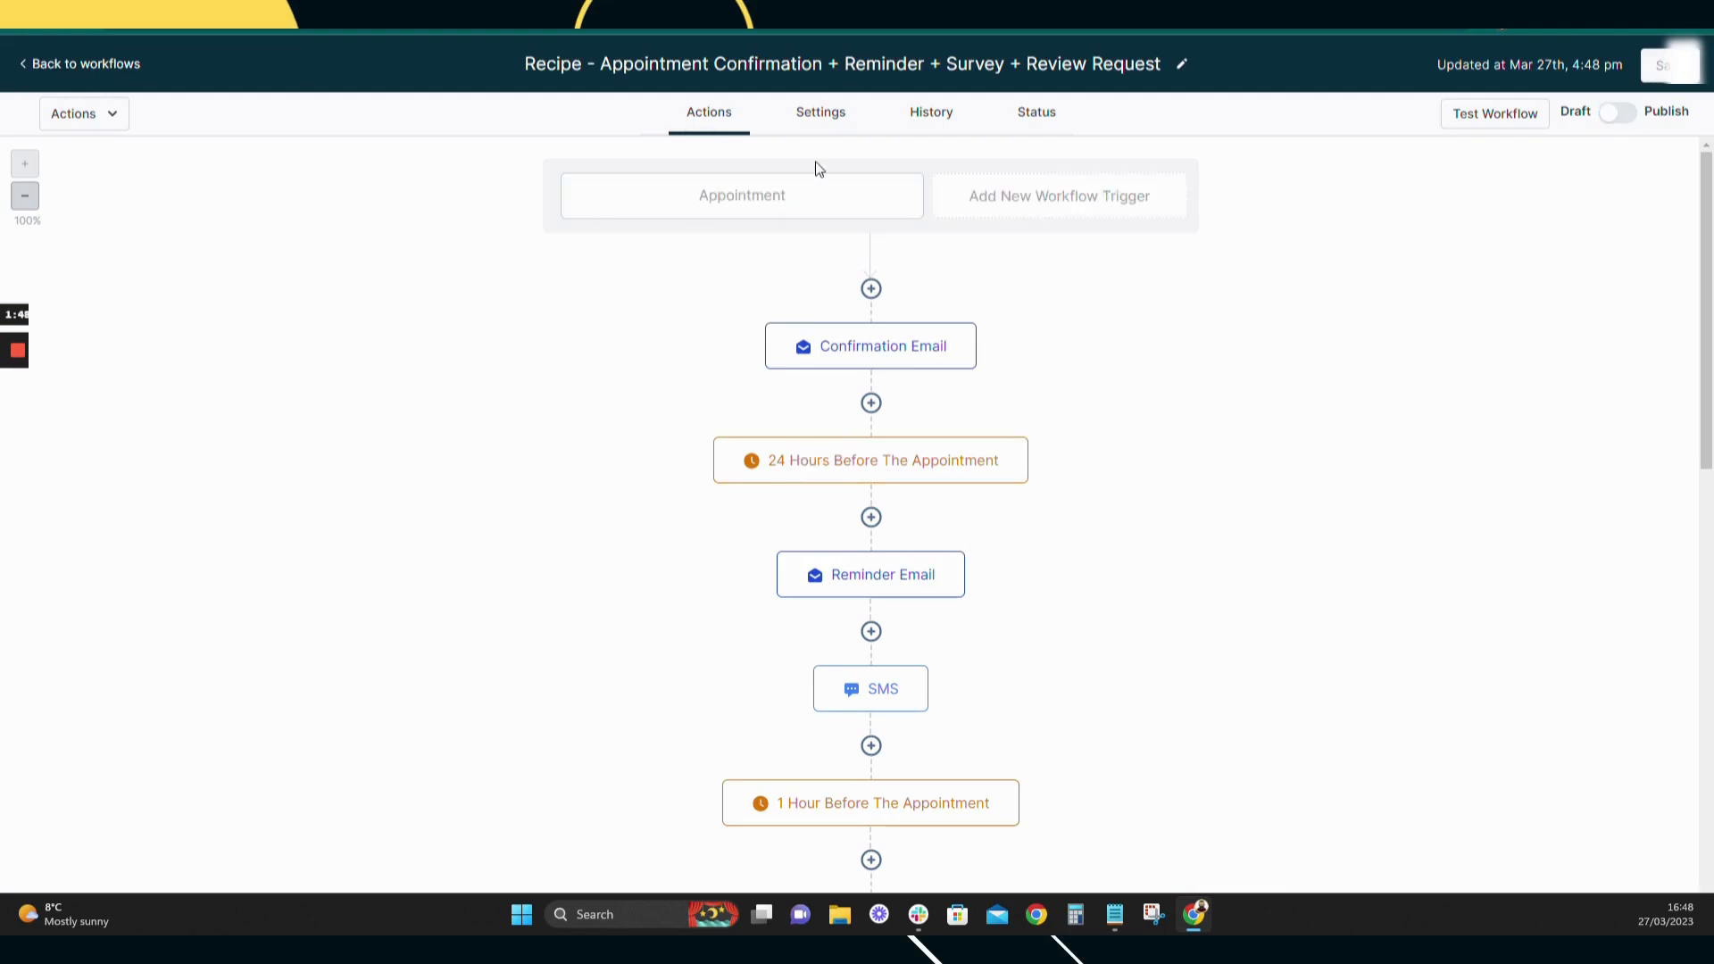
# - Change the workflow's Appointment trigger to the Customer booked appointment type
pyautogui.click(745, 220)
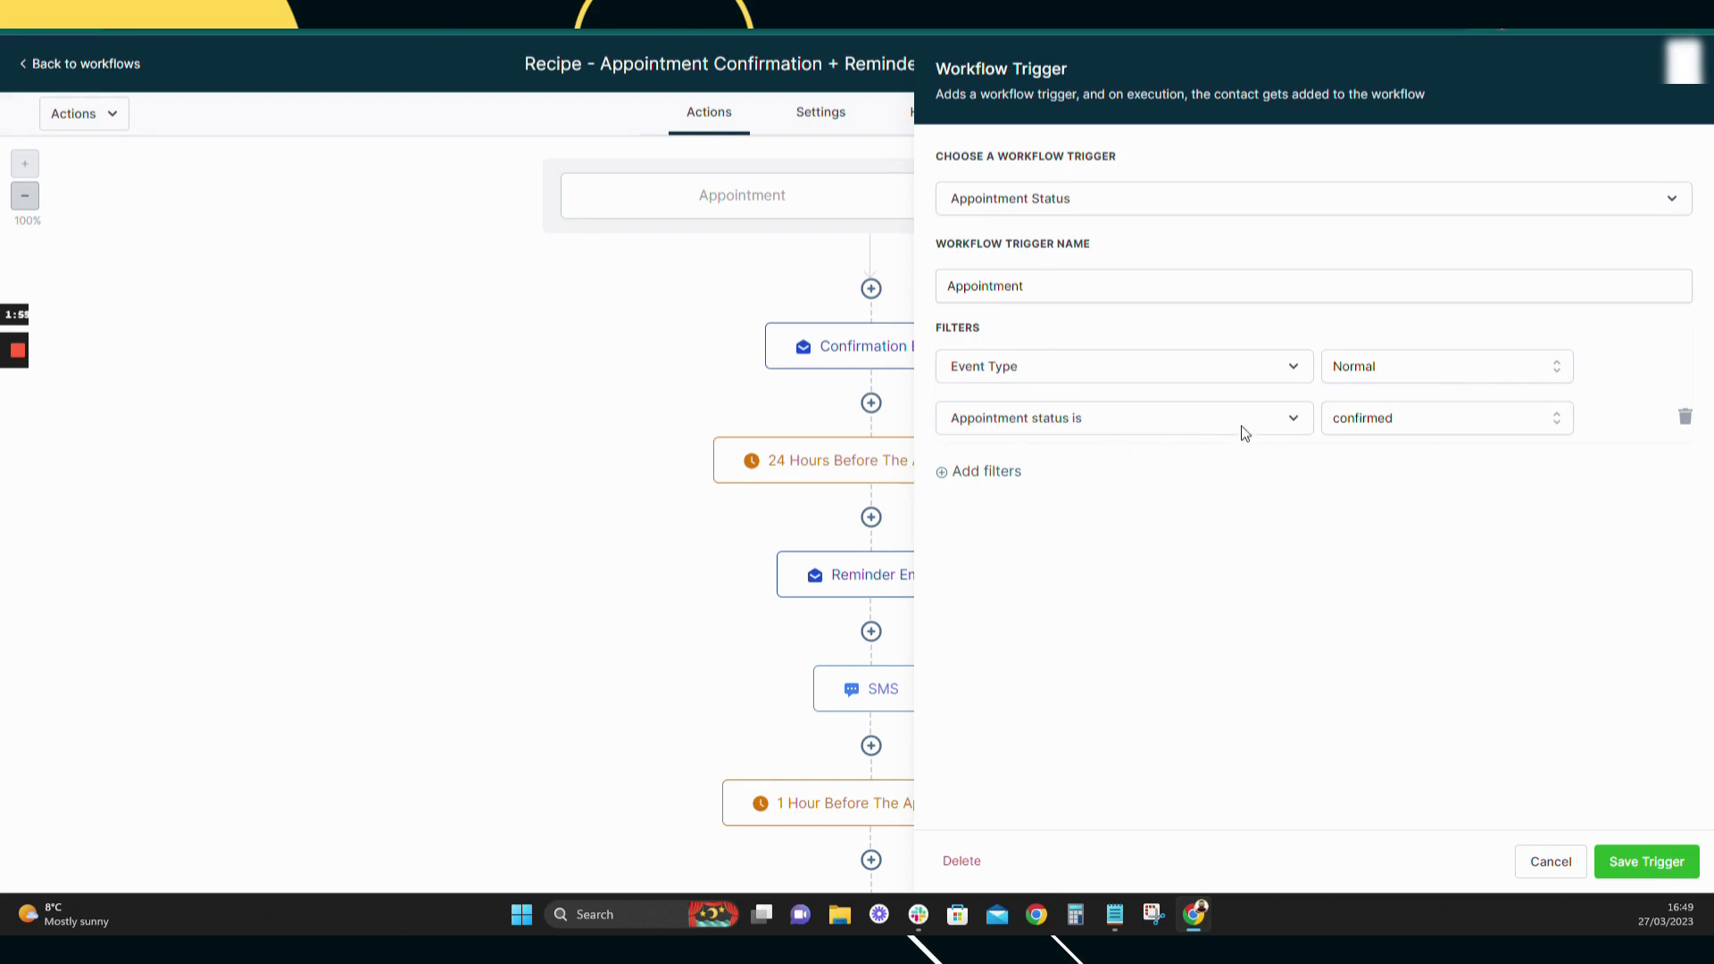
pyautogui.click(1194, 199)
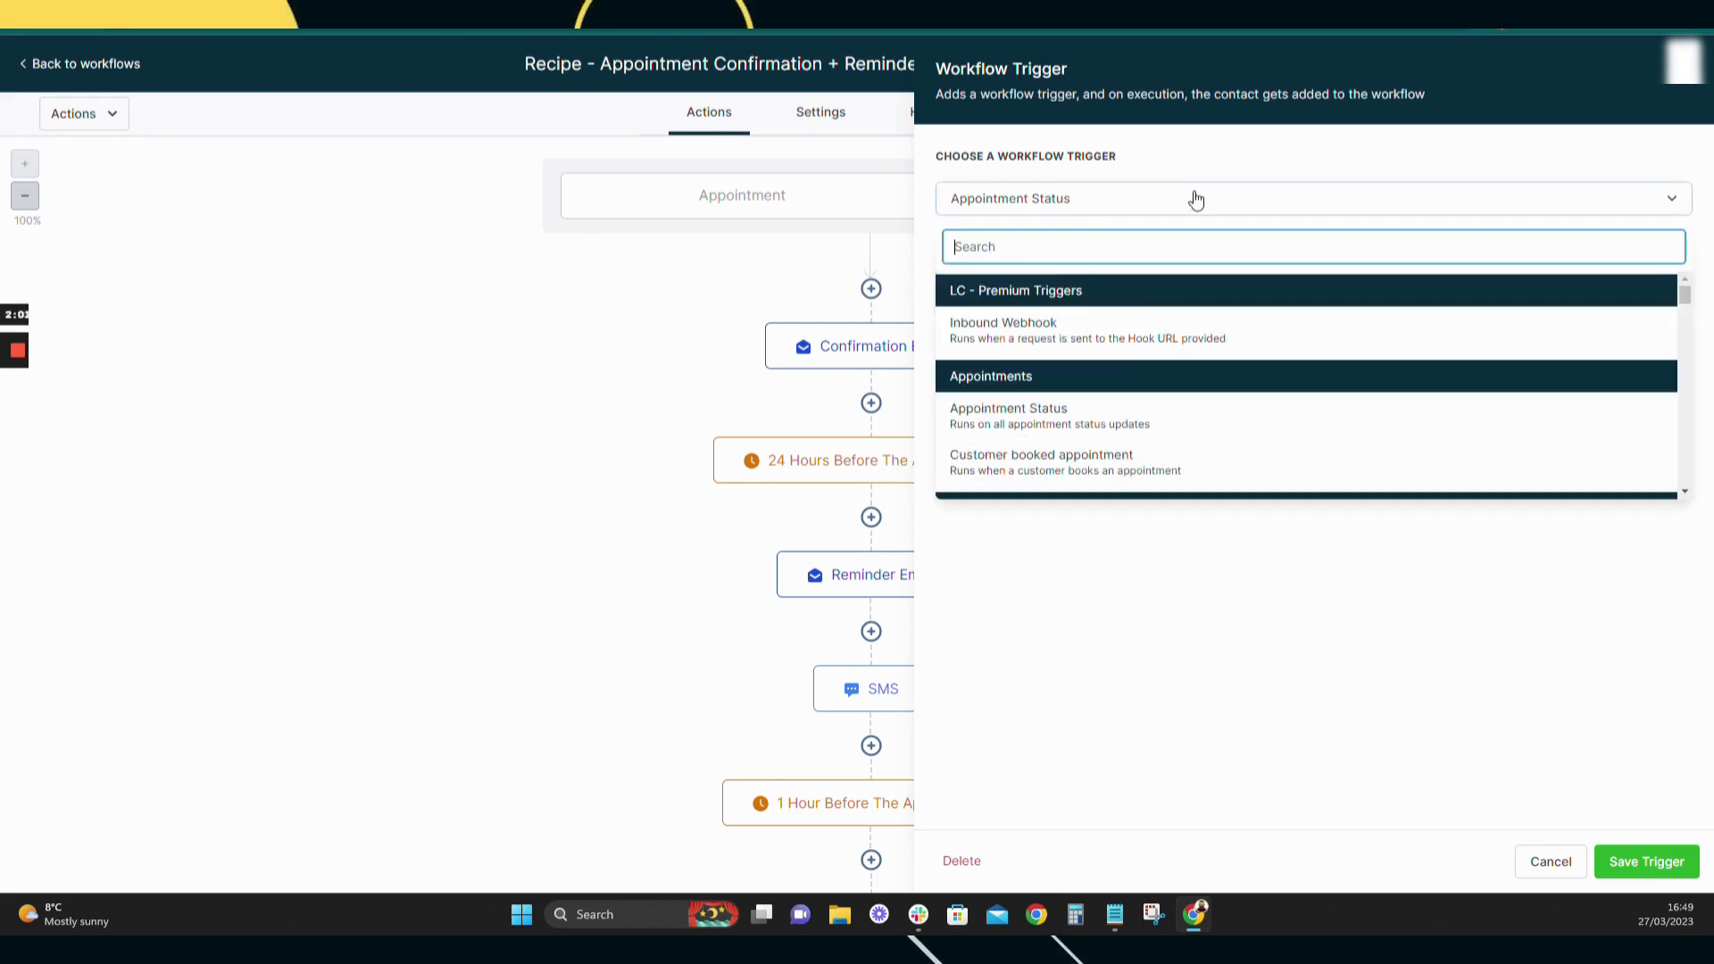
pyautogui.click(1044, 469)
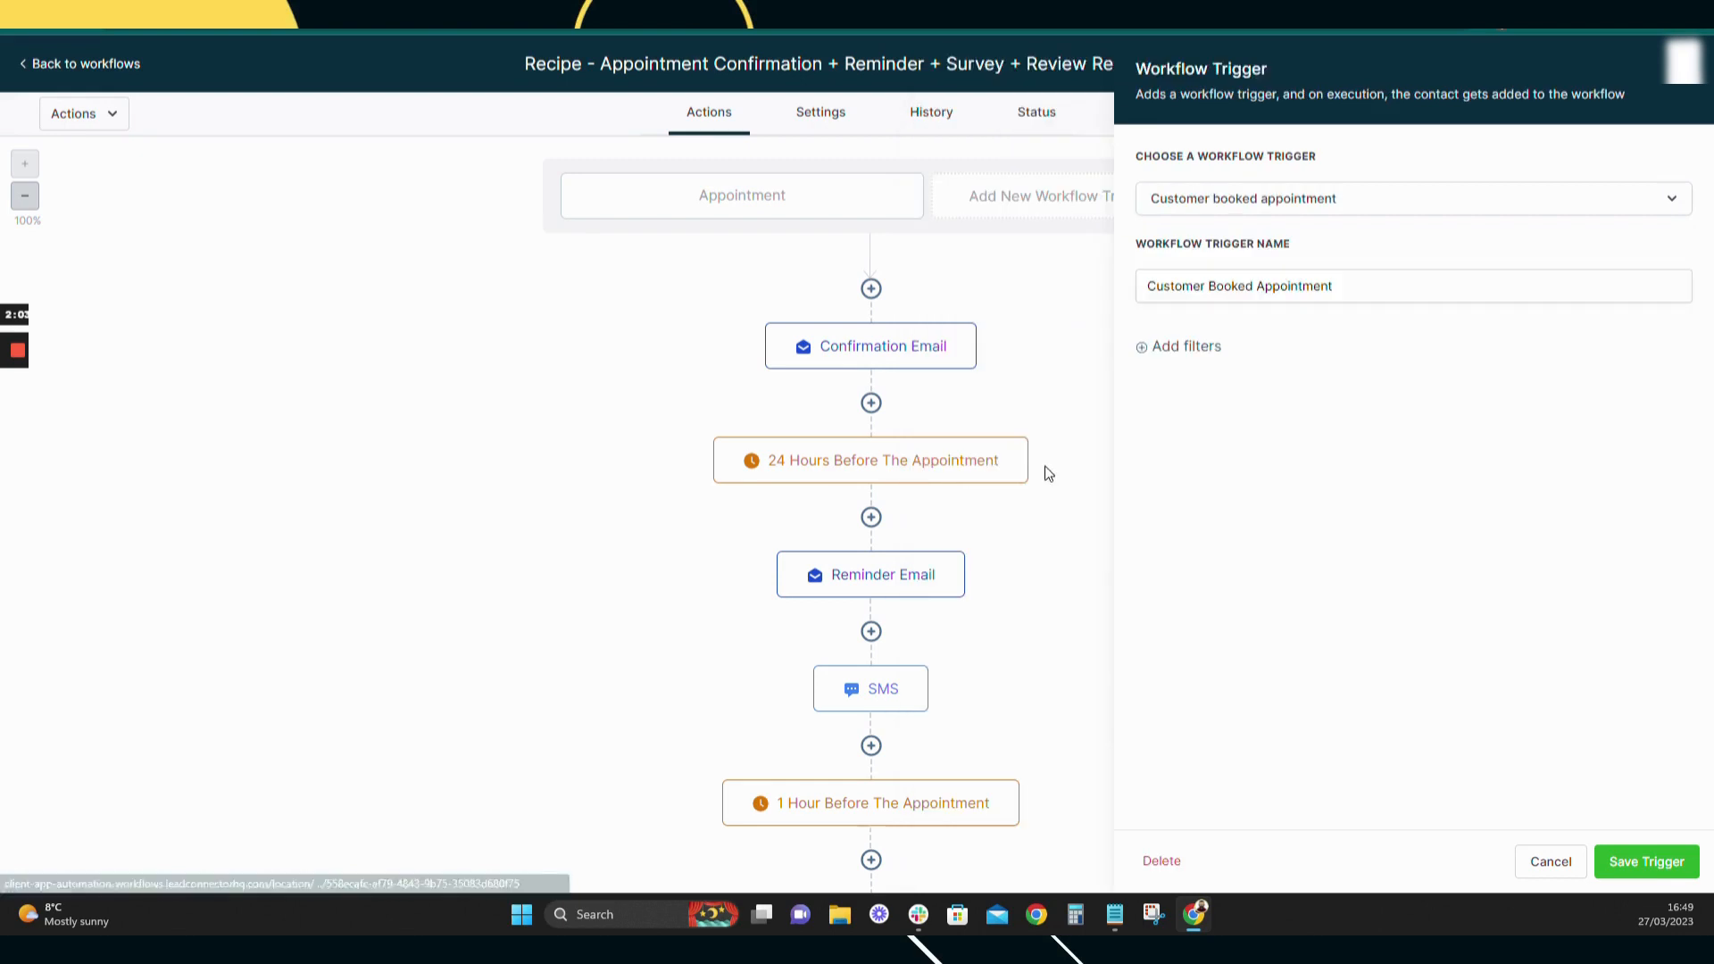
pyautogui.click(1220, 348)
pyautogui.click(1197, 362)
pyautogui.click(1211, 524)
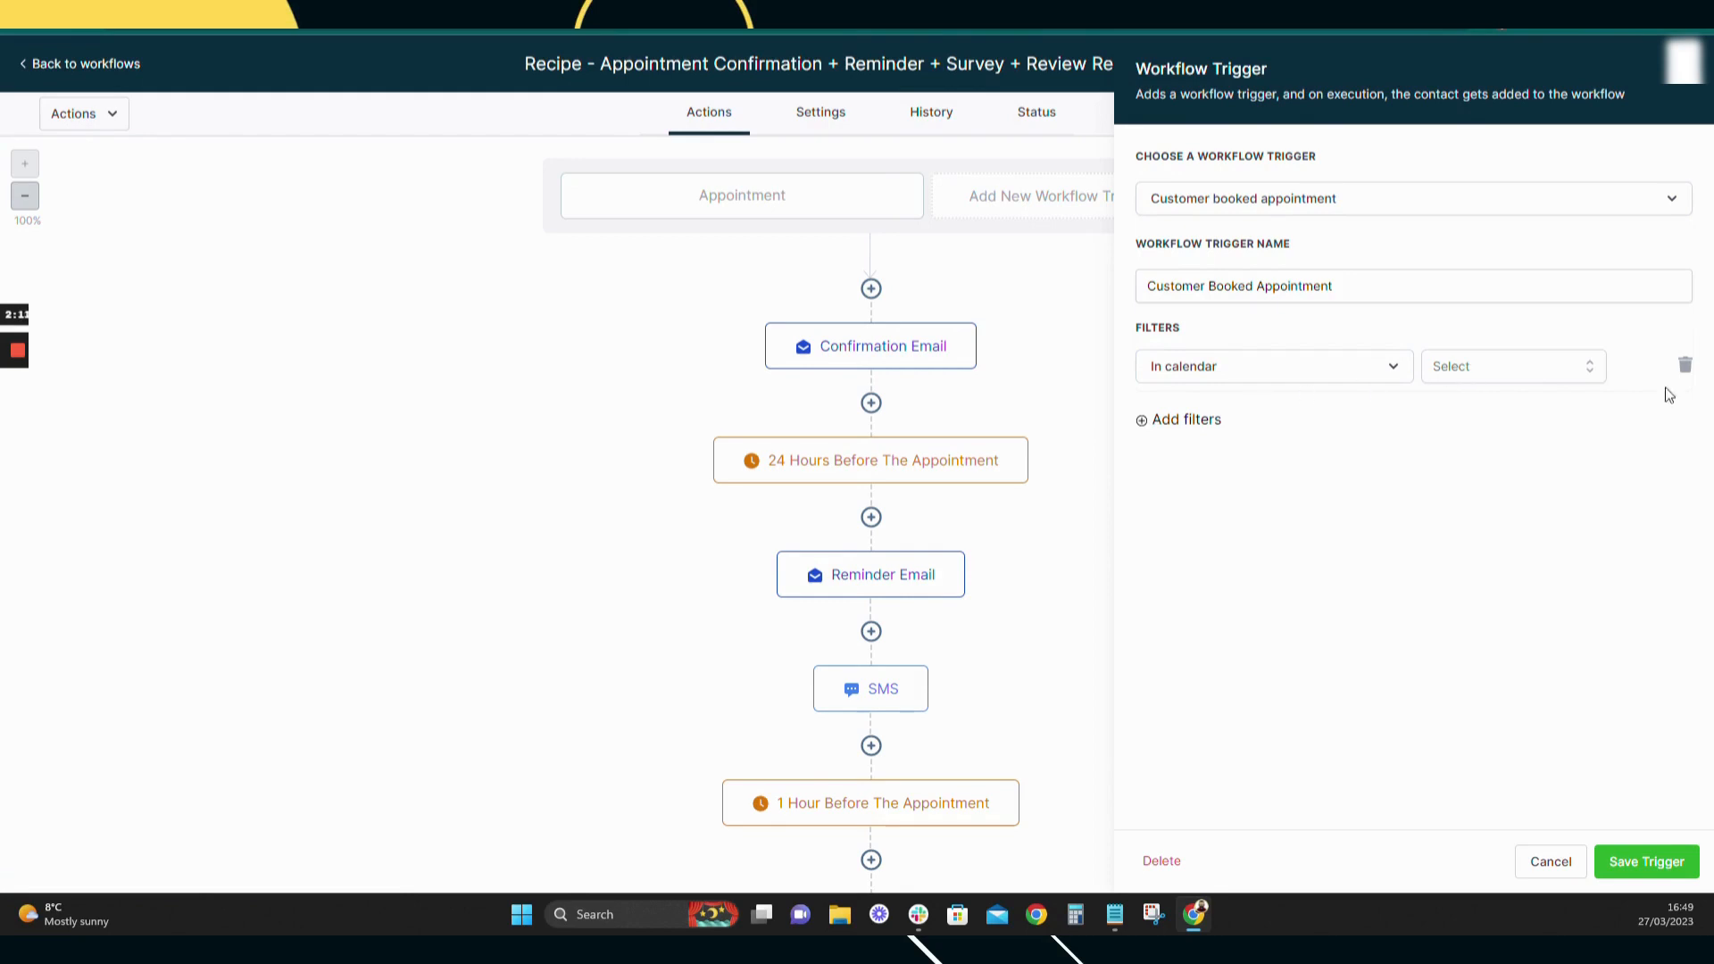
pyautogui.click(1683, 366)
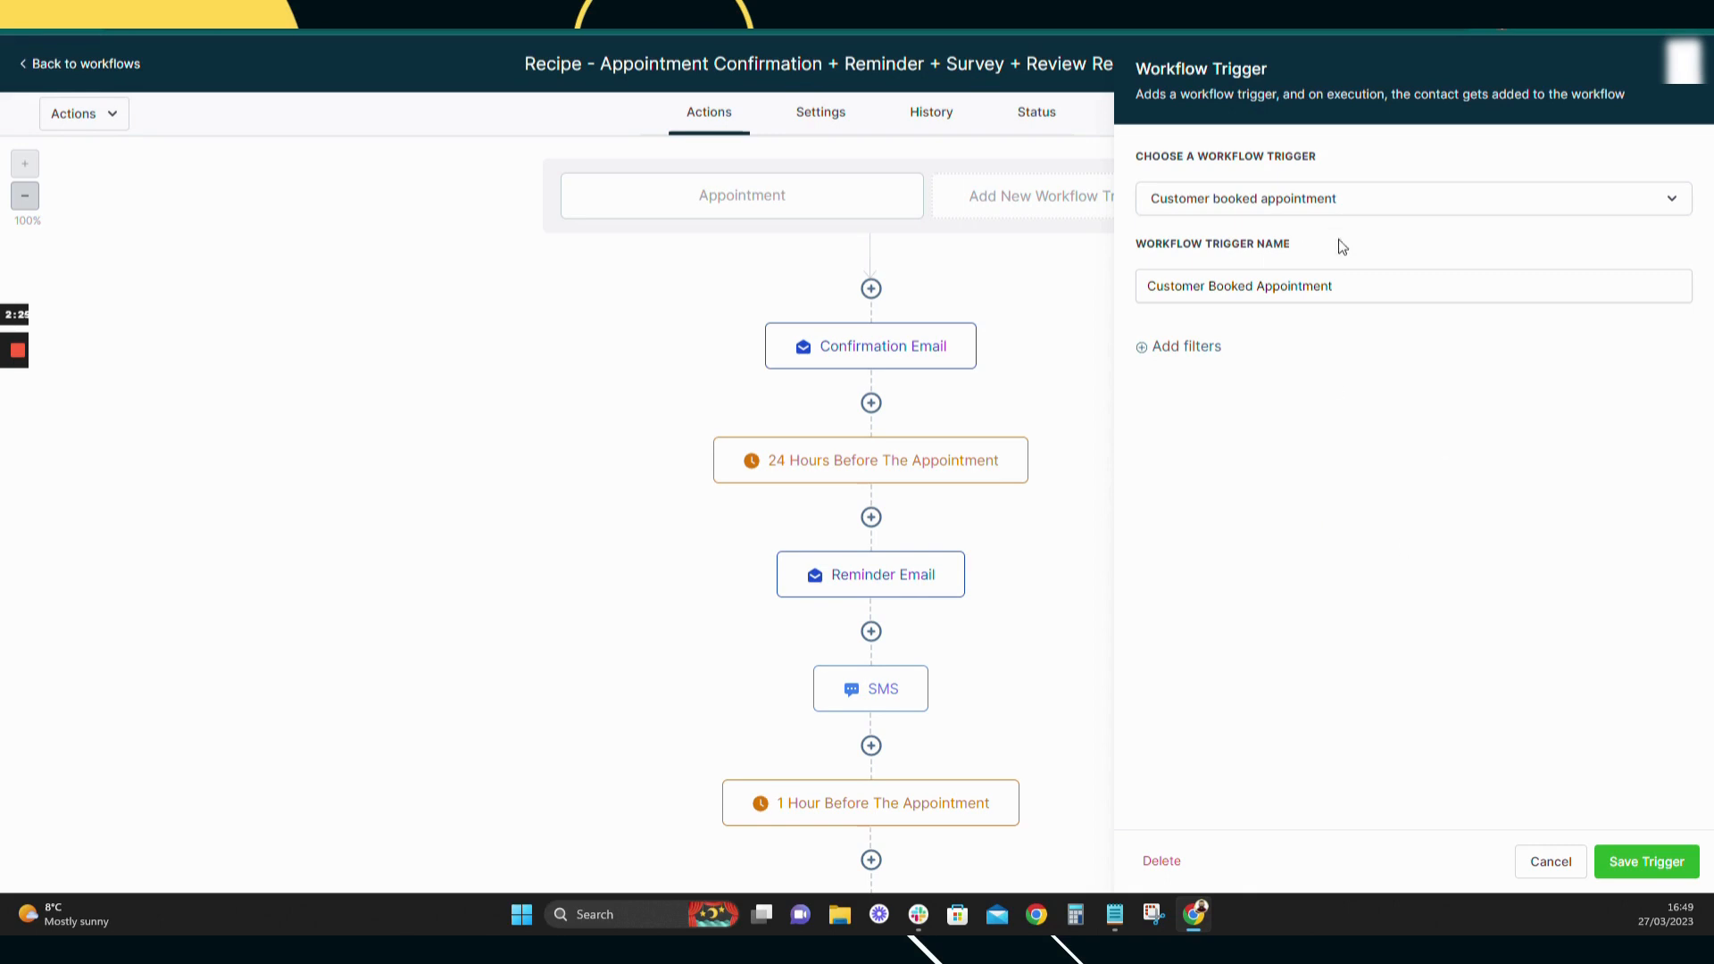
# - Save the Customer Booked Appointment trigger without any filters
pyautogui.click(1642, 861)
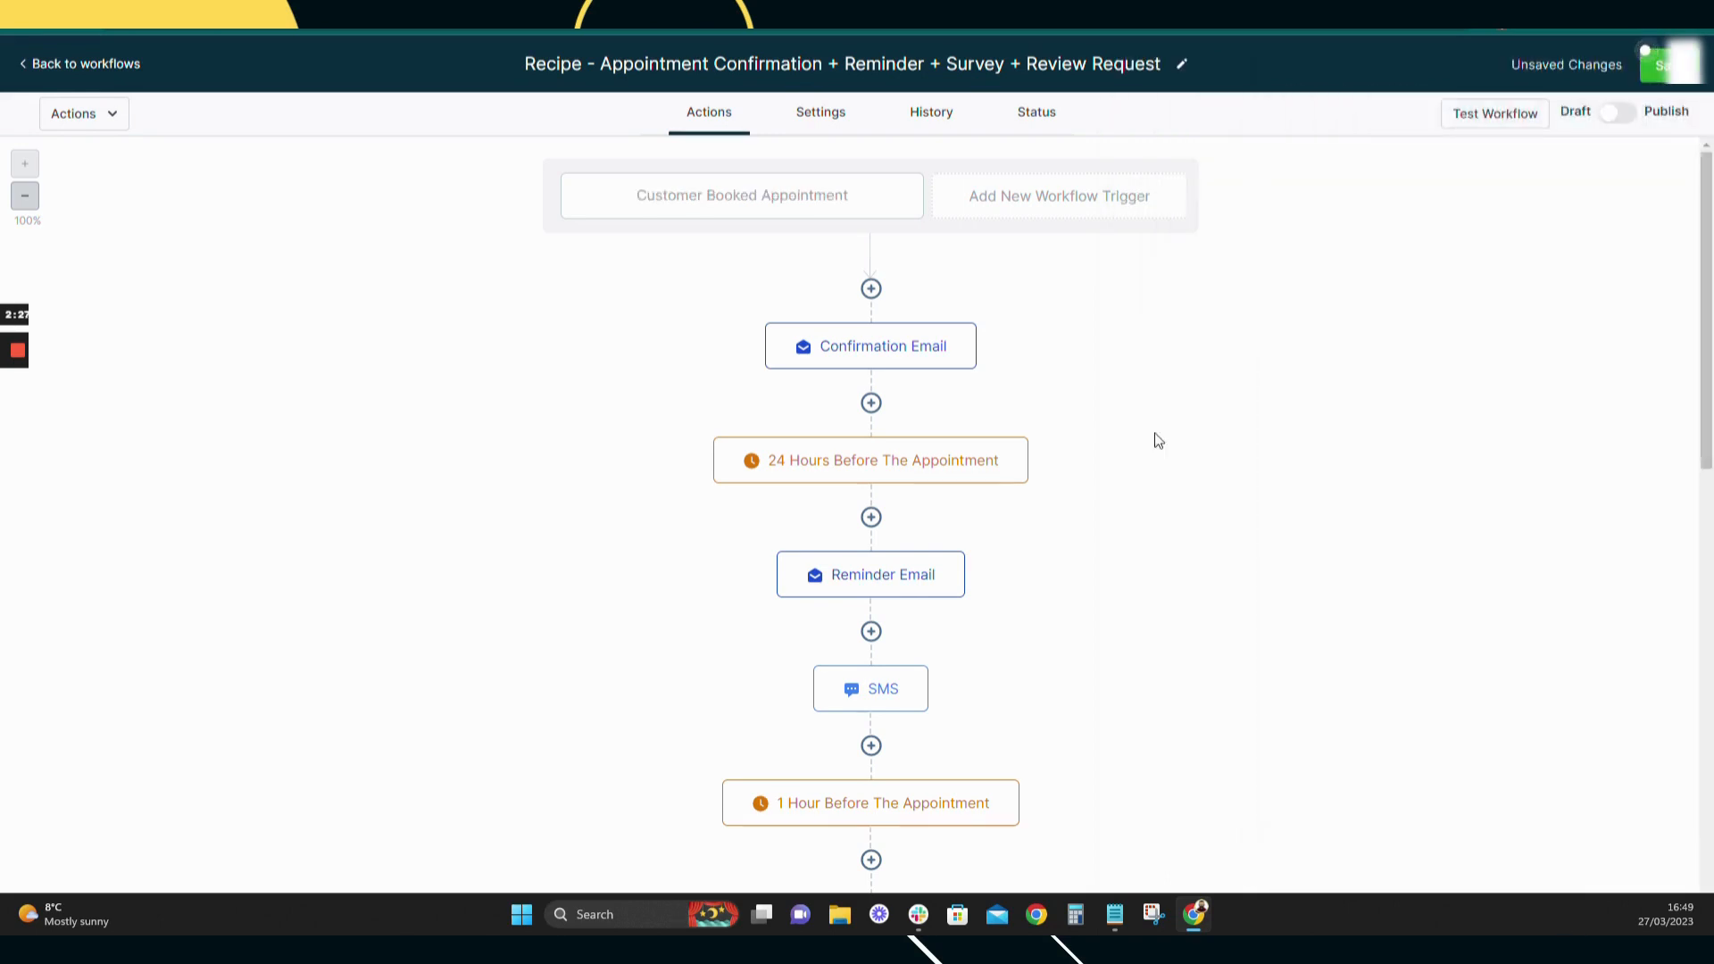
# - Examine the Confirmation Email action's sender fields, subject and message, and close it without changes
pyautogui.click(870, 357)
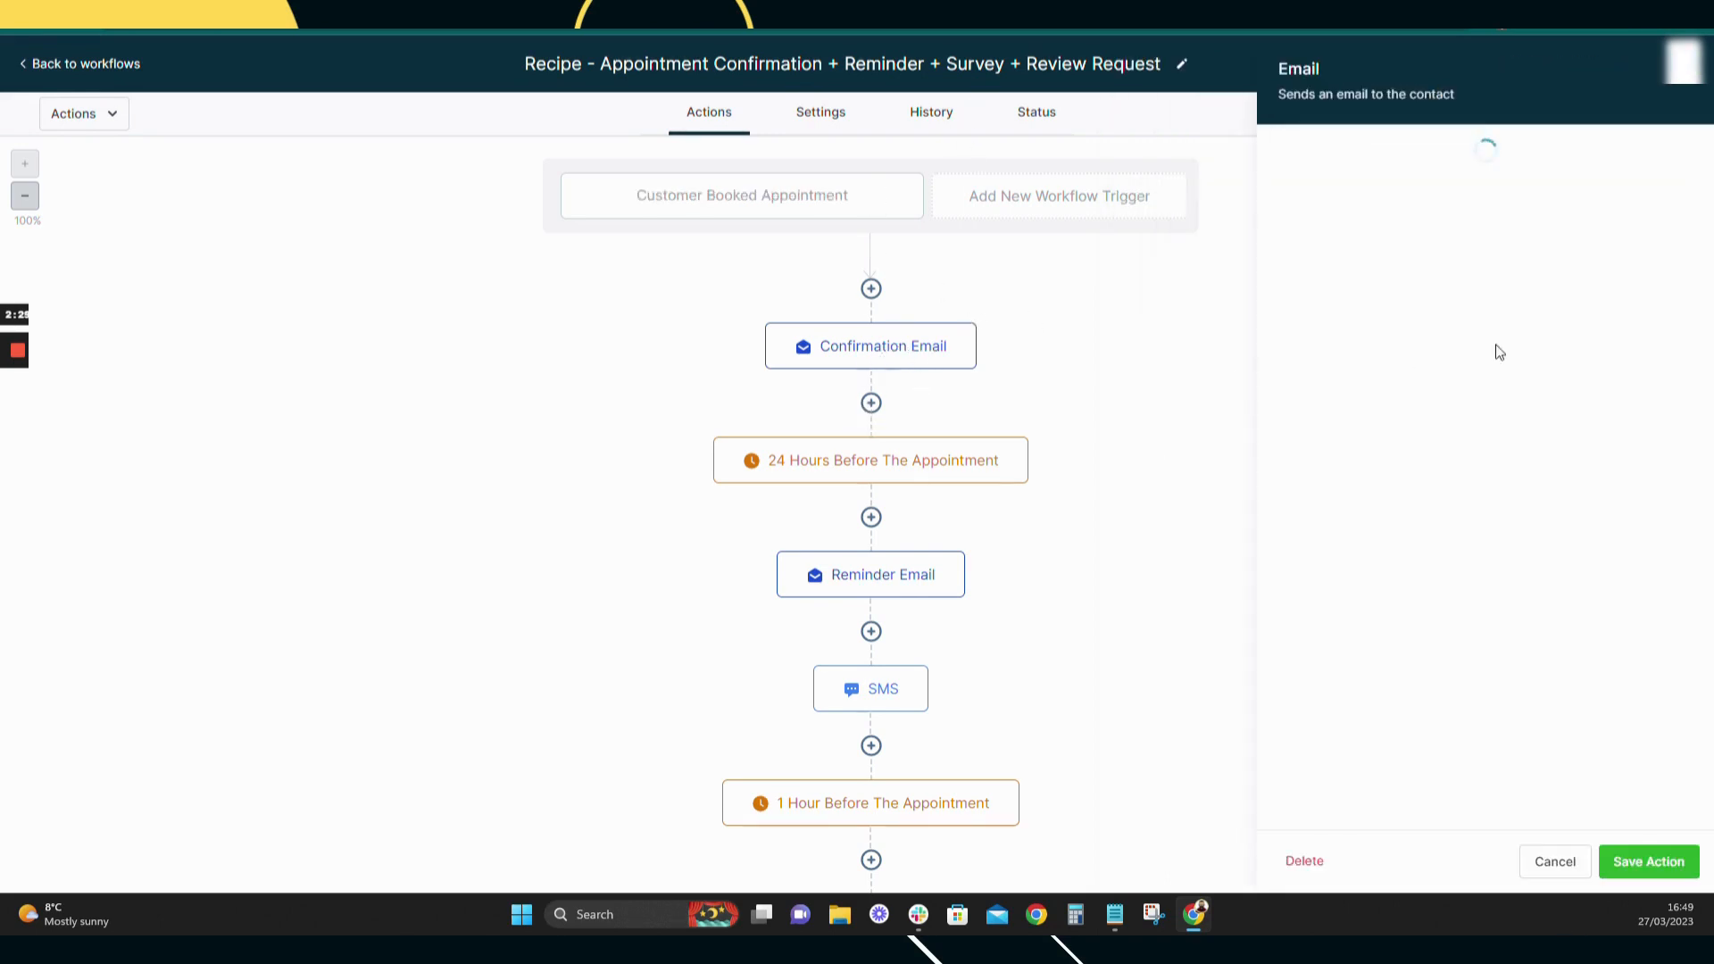
pyautogui.scroll(-1, 1518, 333)
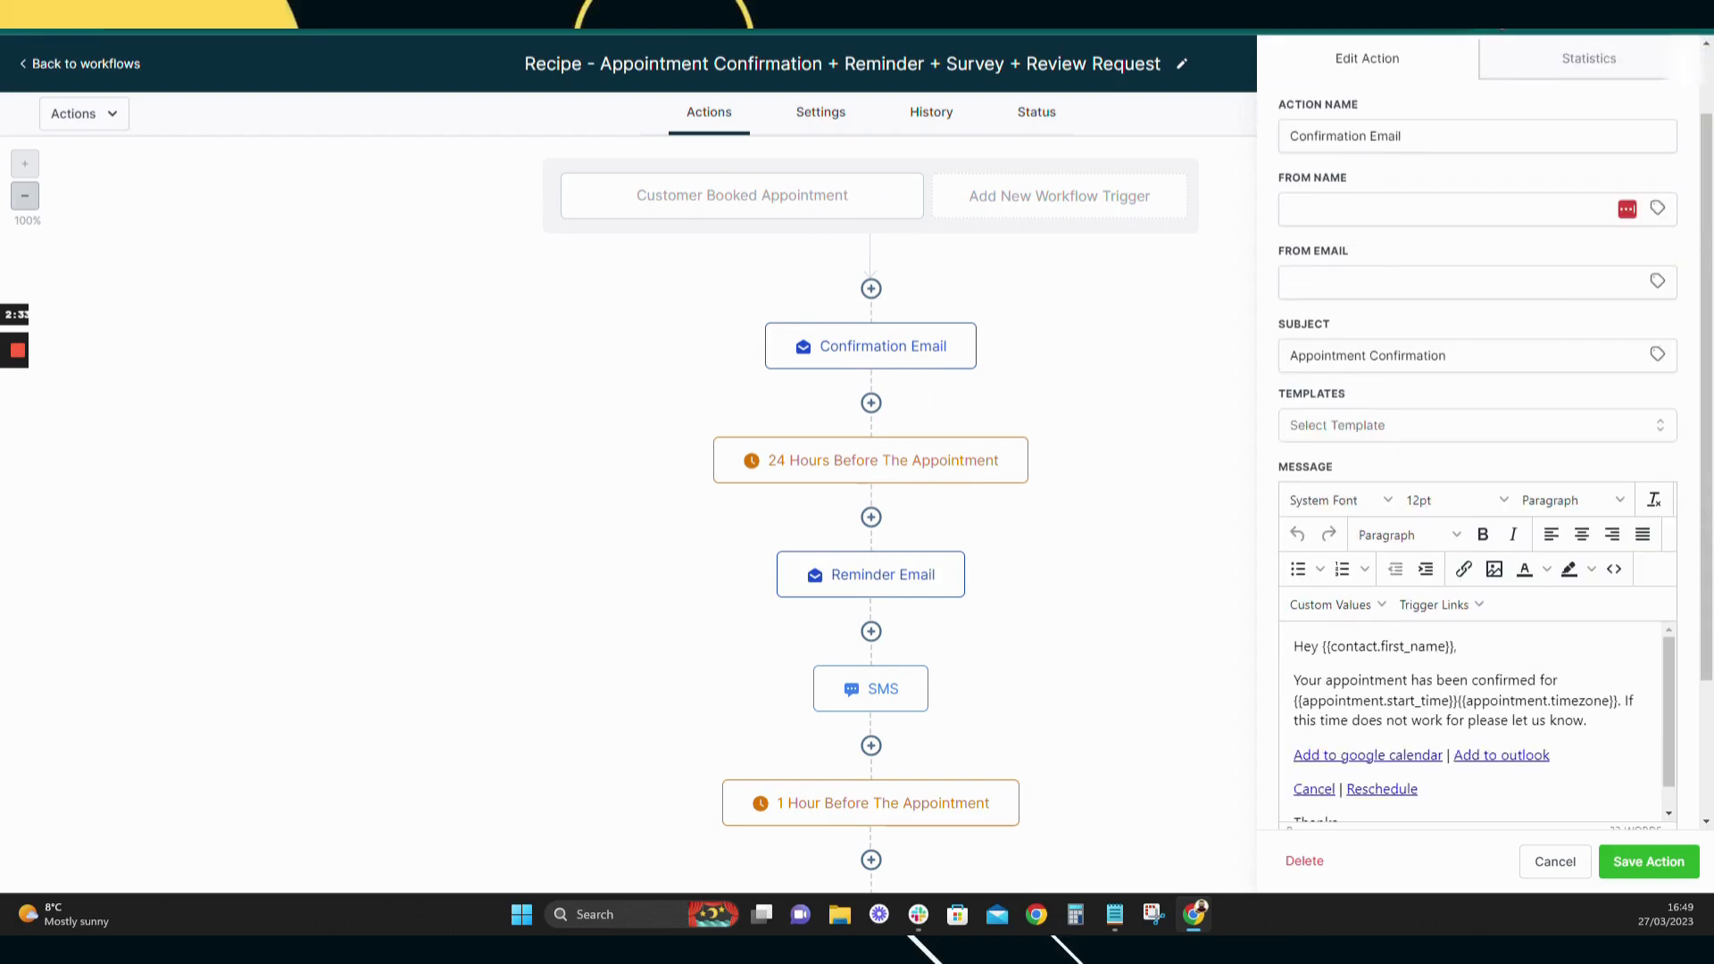
pyautogui.scroll(-1, 1535, 547)
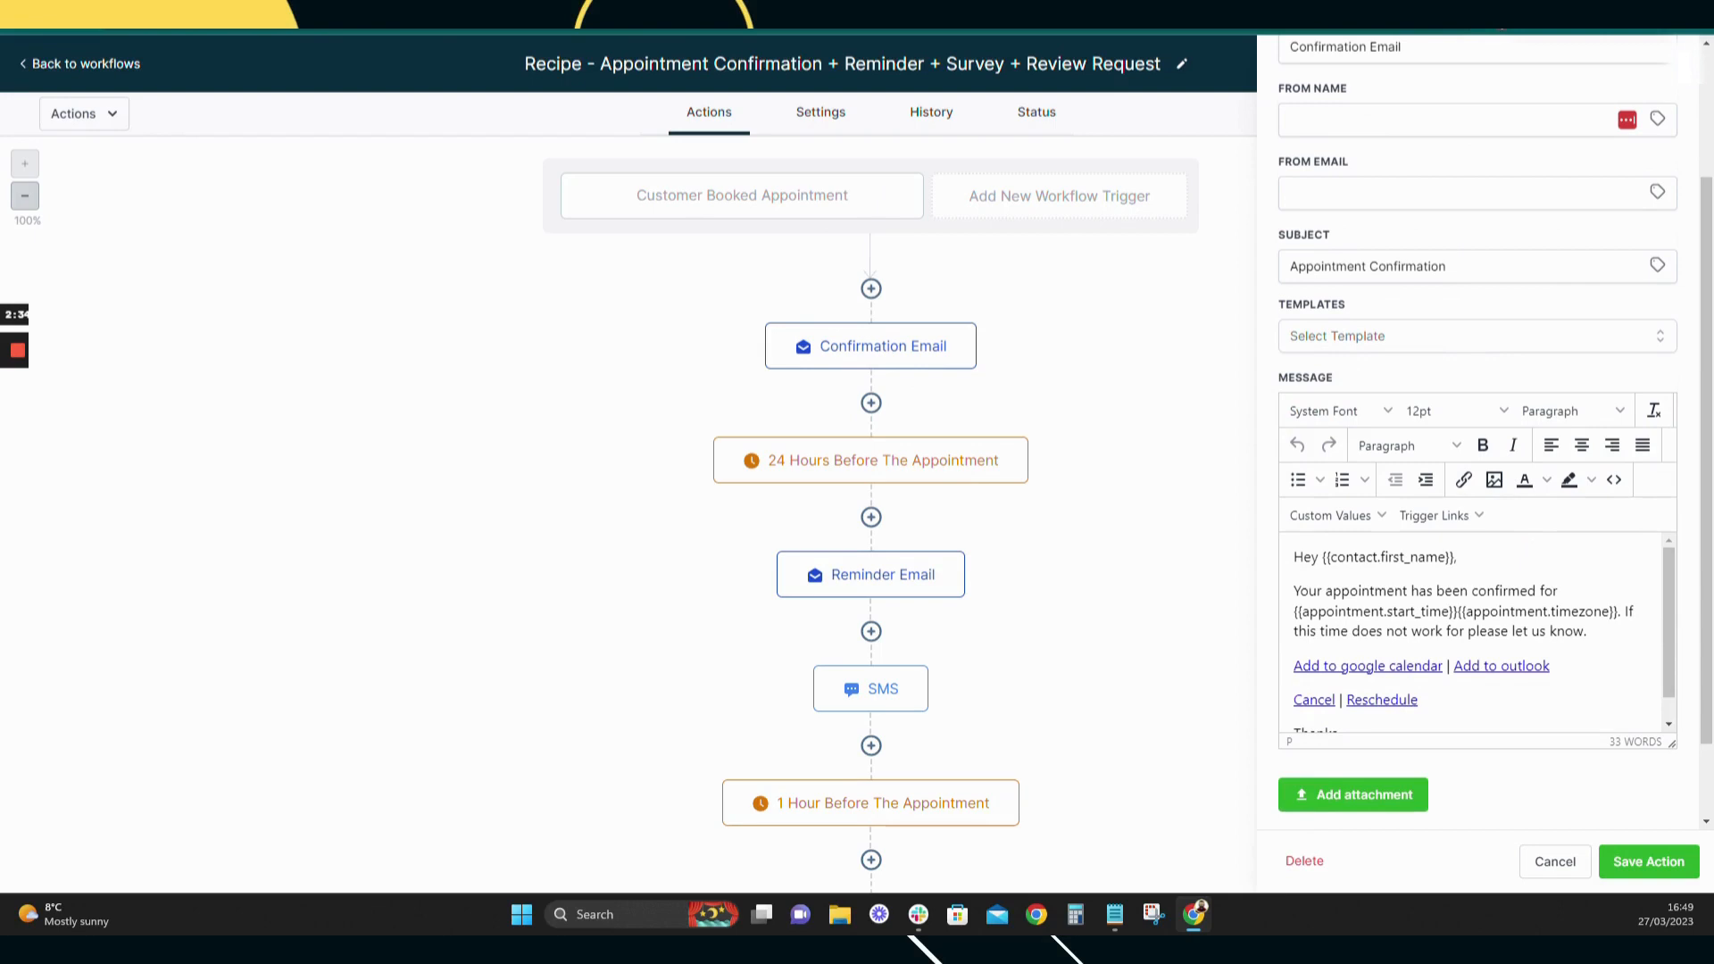
pyautogui.scroll(-1, 1477, 632)
pyautogui.scroll(1, 1477, 632)
pyautogui.click(1556, 866)
# - Examine the timing settings of the "24 Hours Before The Appointment" wait action and close it without changes
pyautogui.click(869, 463)
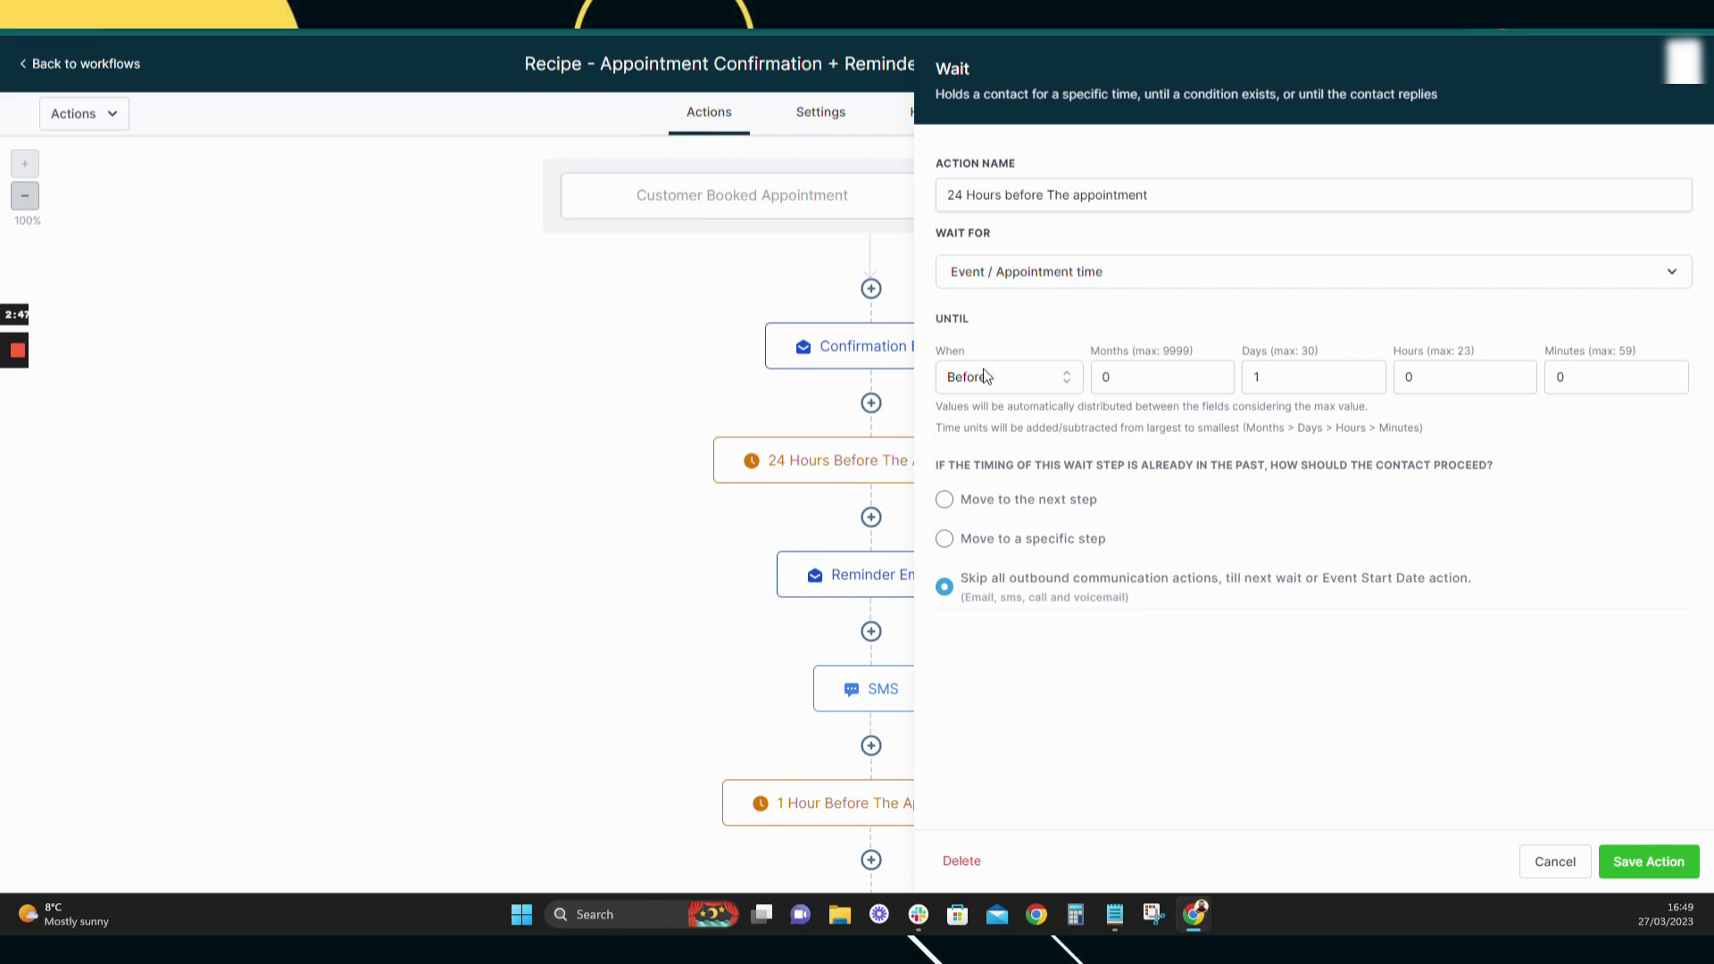
pyautogui.click(1683, 89)
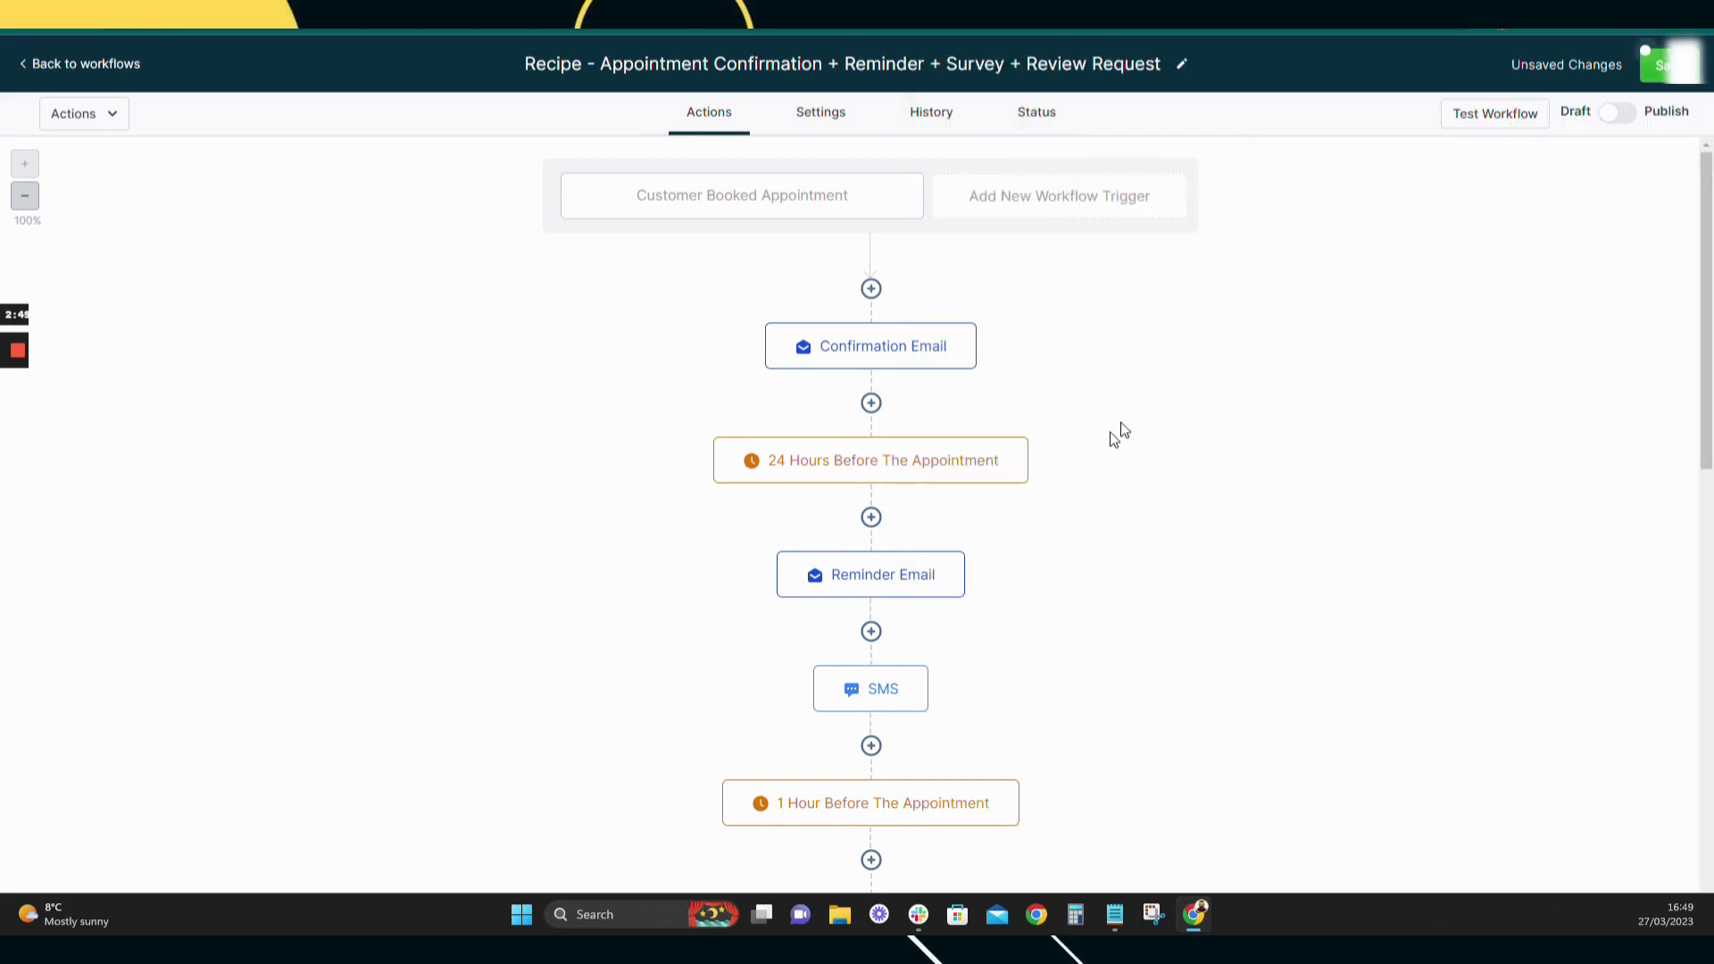
pyautogui.click(899, 471)
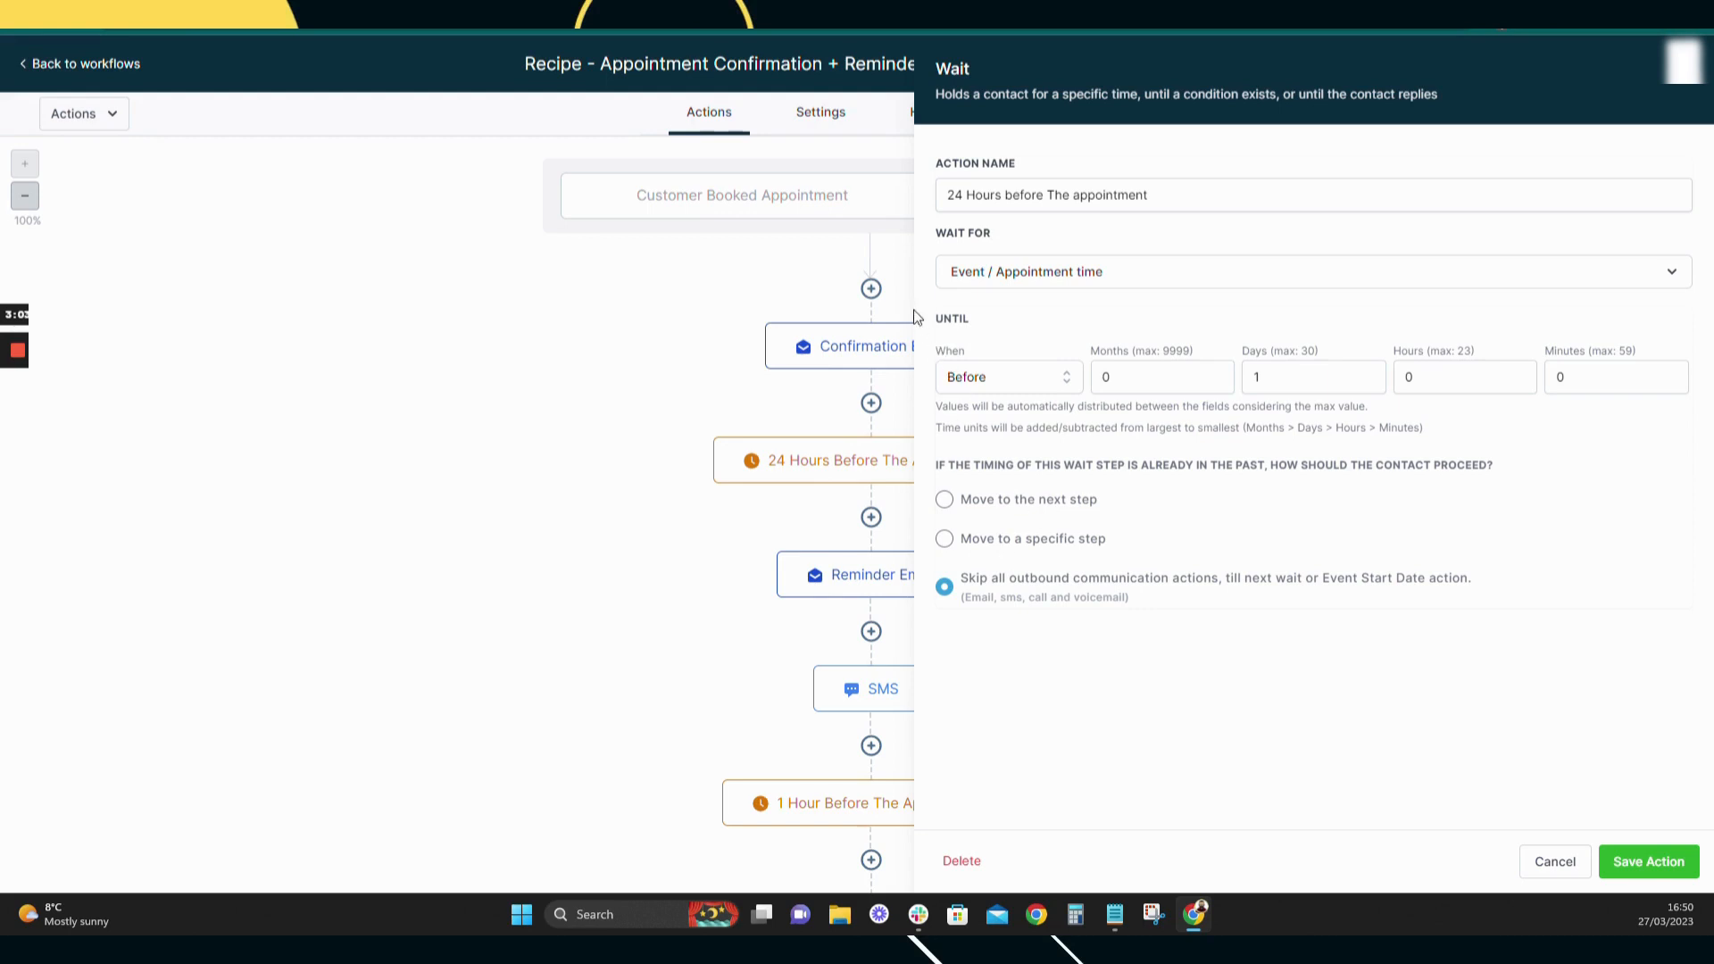
pyautogui.scroll(-2, 781, 725)
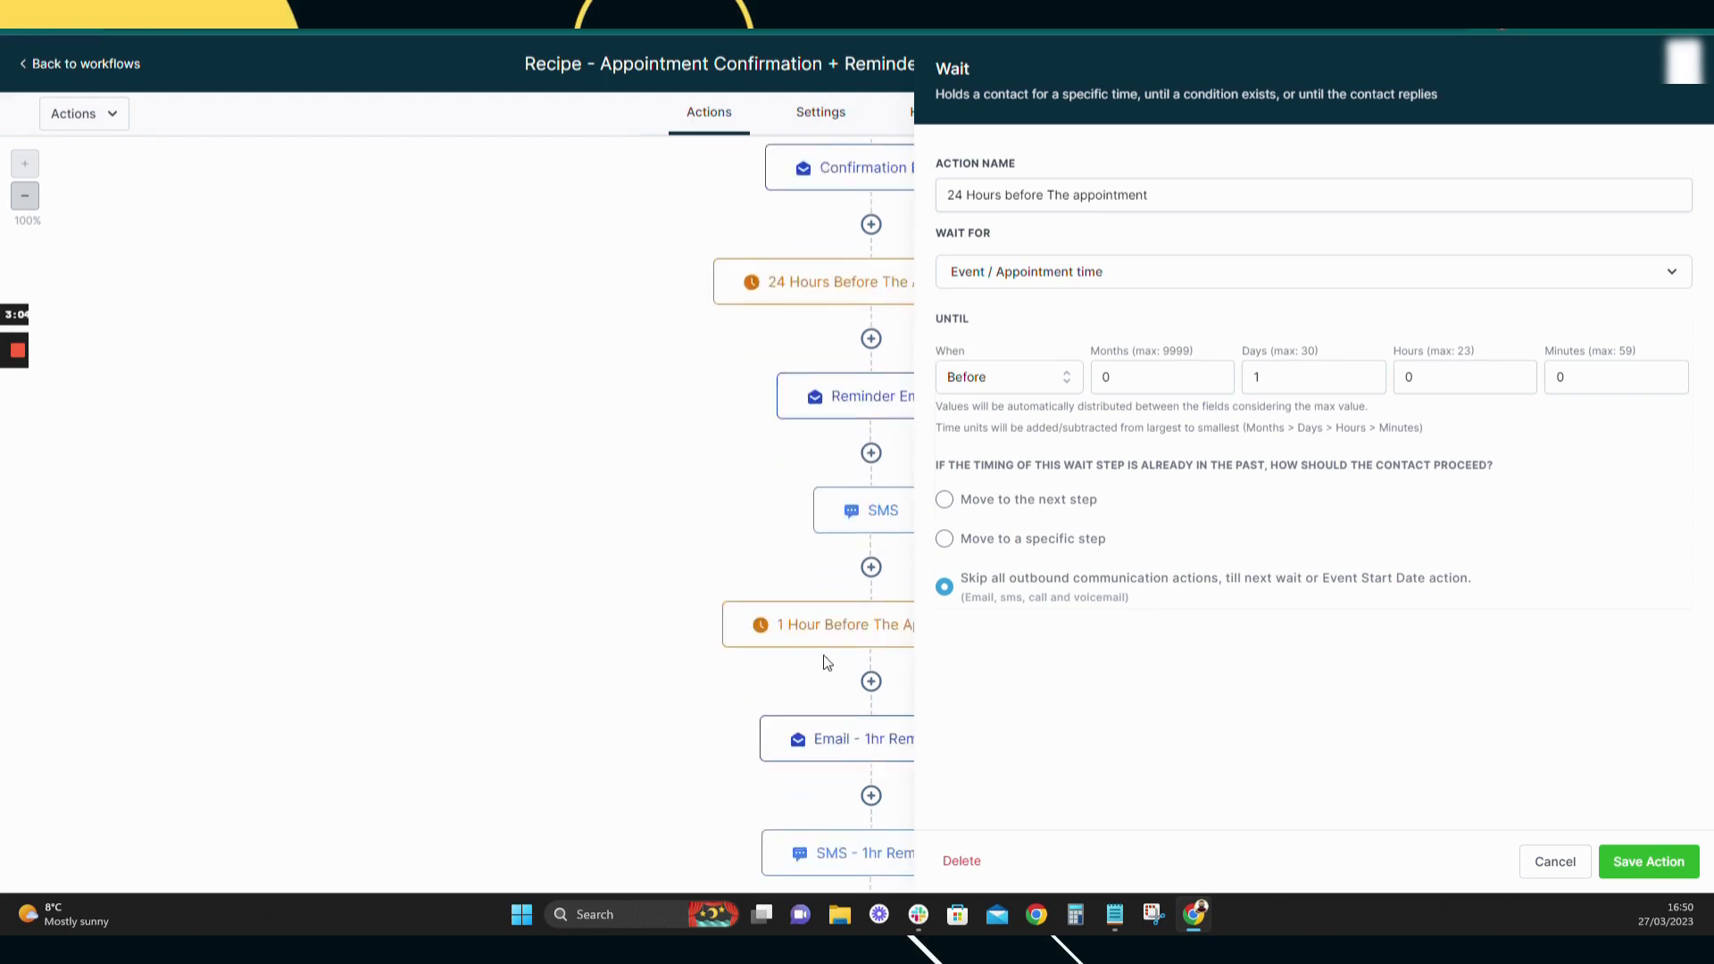
pyautogui.click(1554, 860)
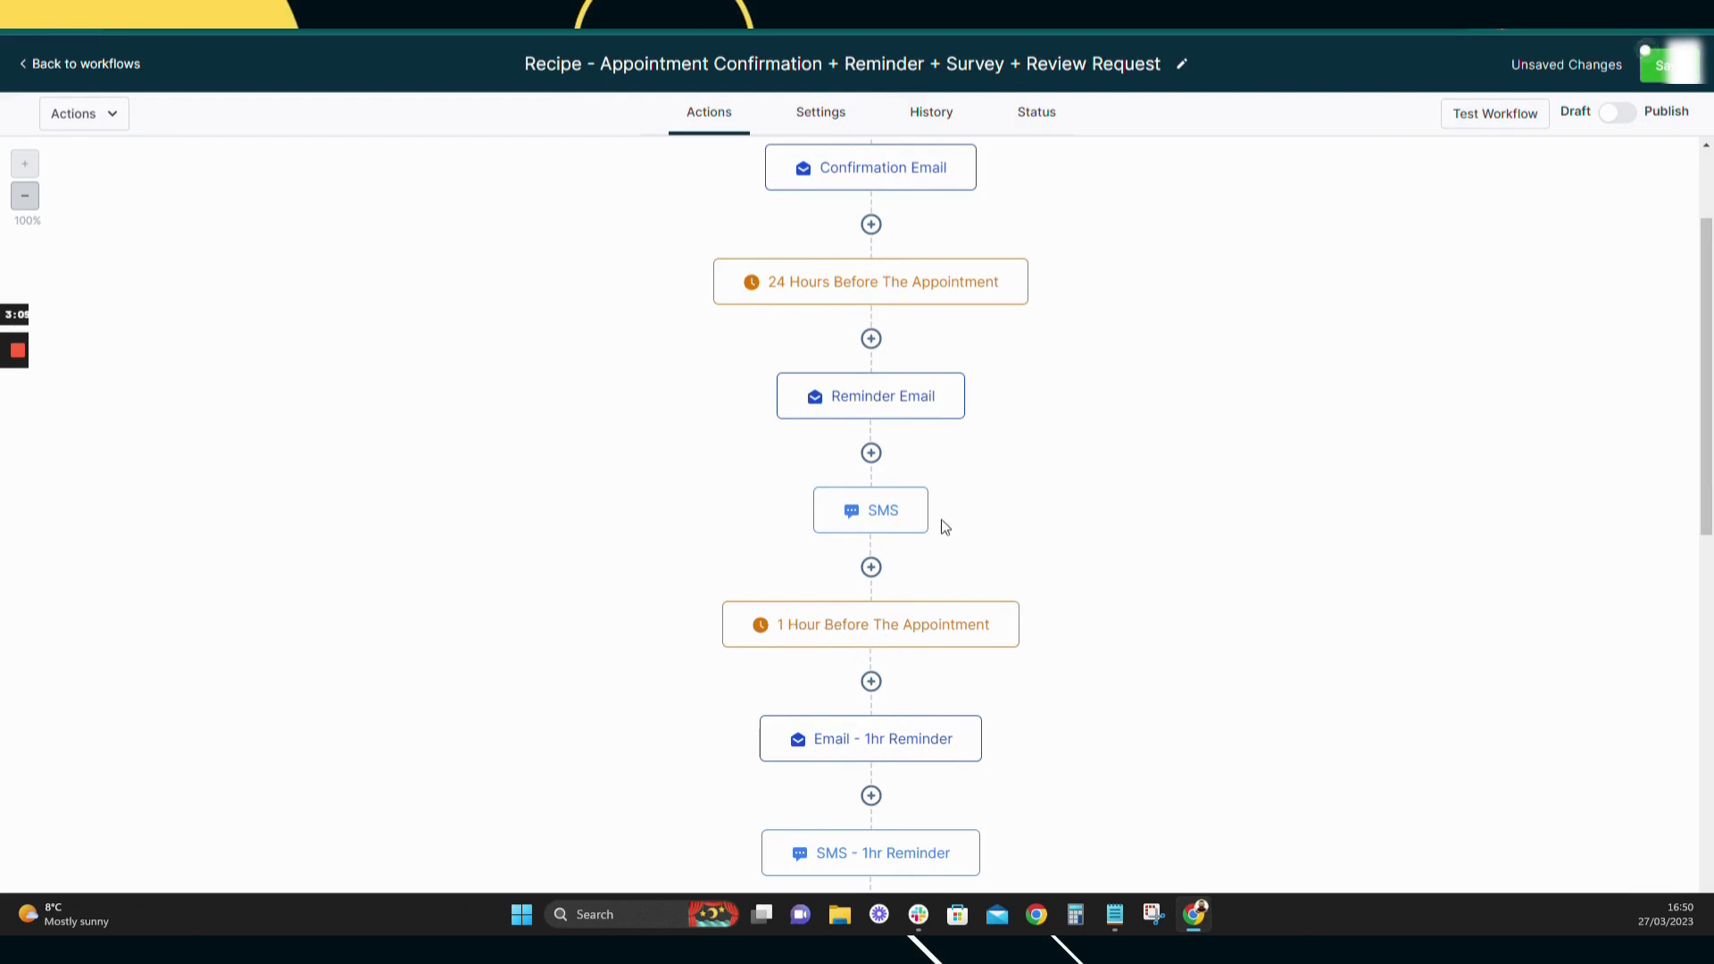
# - Examine the message contents of the Reminder Email and the SMS that follows it, leaving both unedited
pyautogui.click(844, 400)
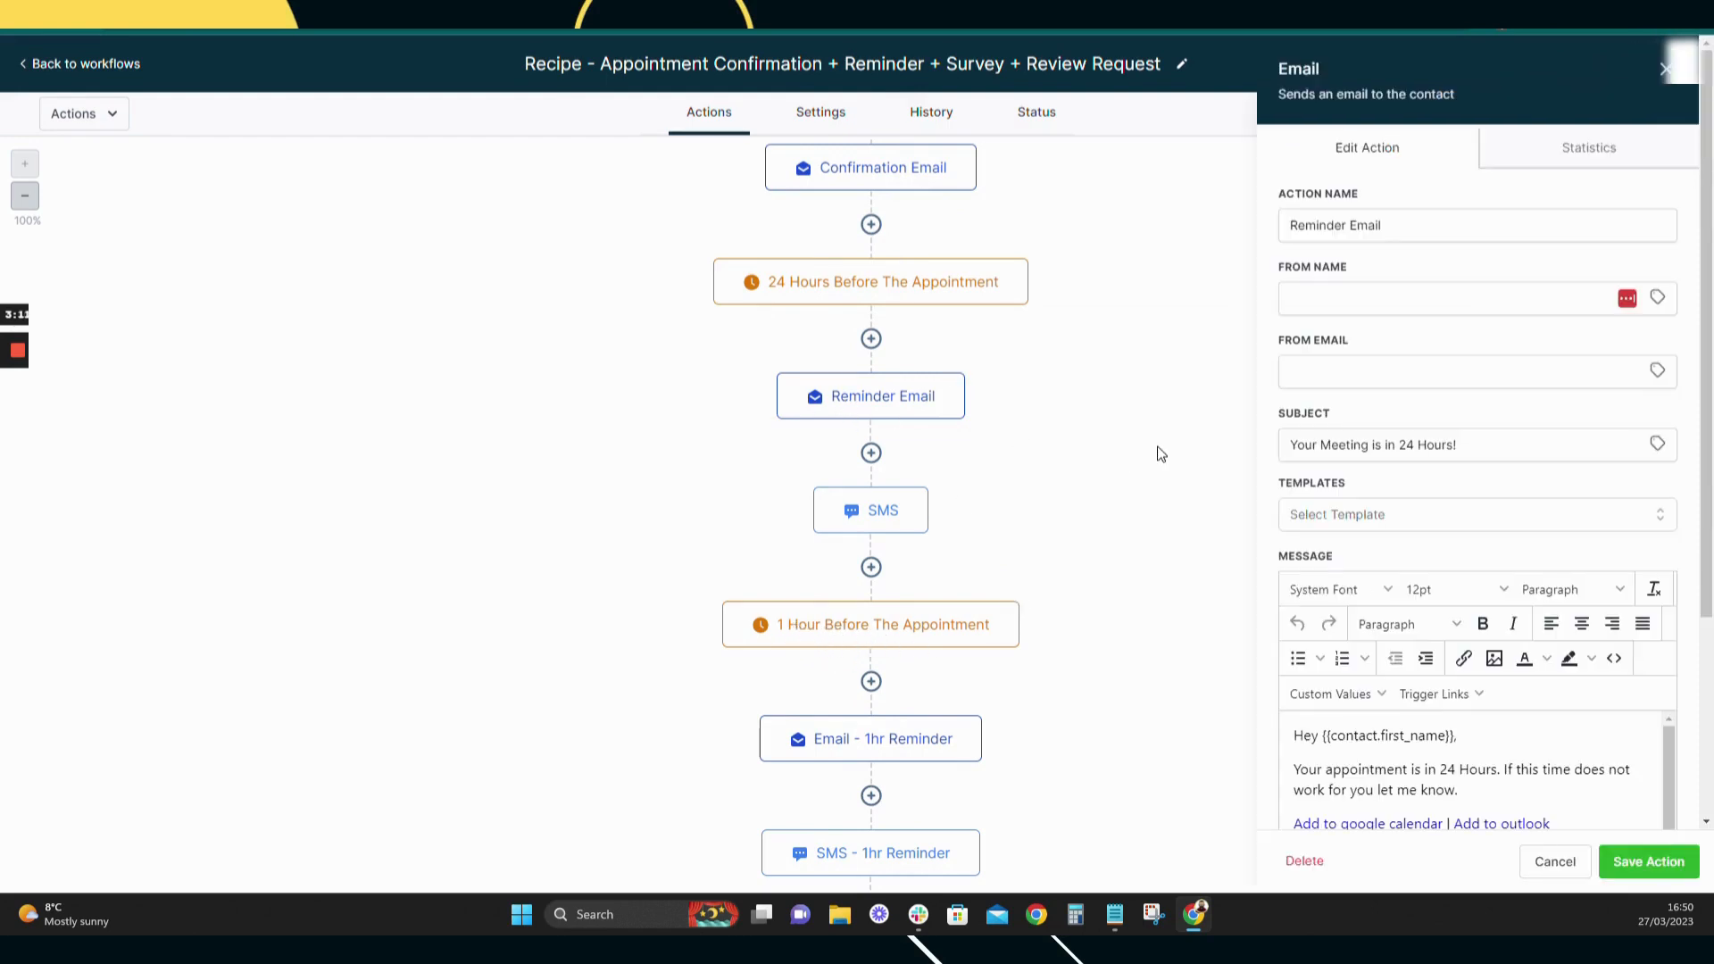
pyautogui.scroll(-2, 1534, 566)
pyautogui.click(876, 531)
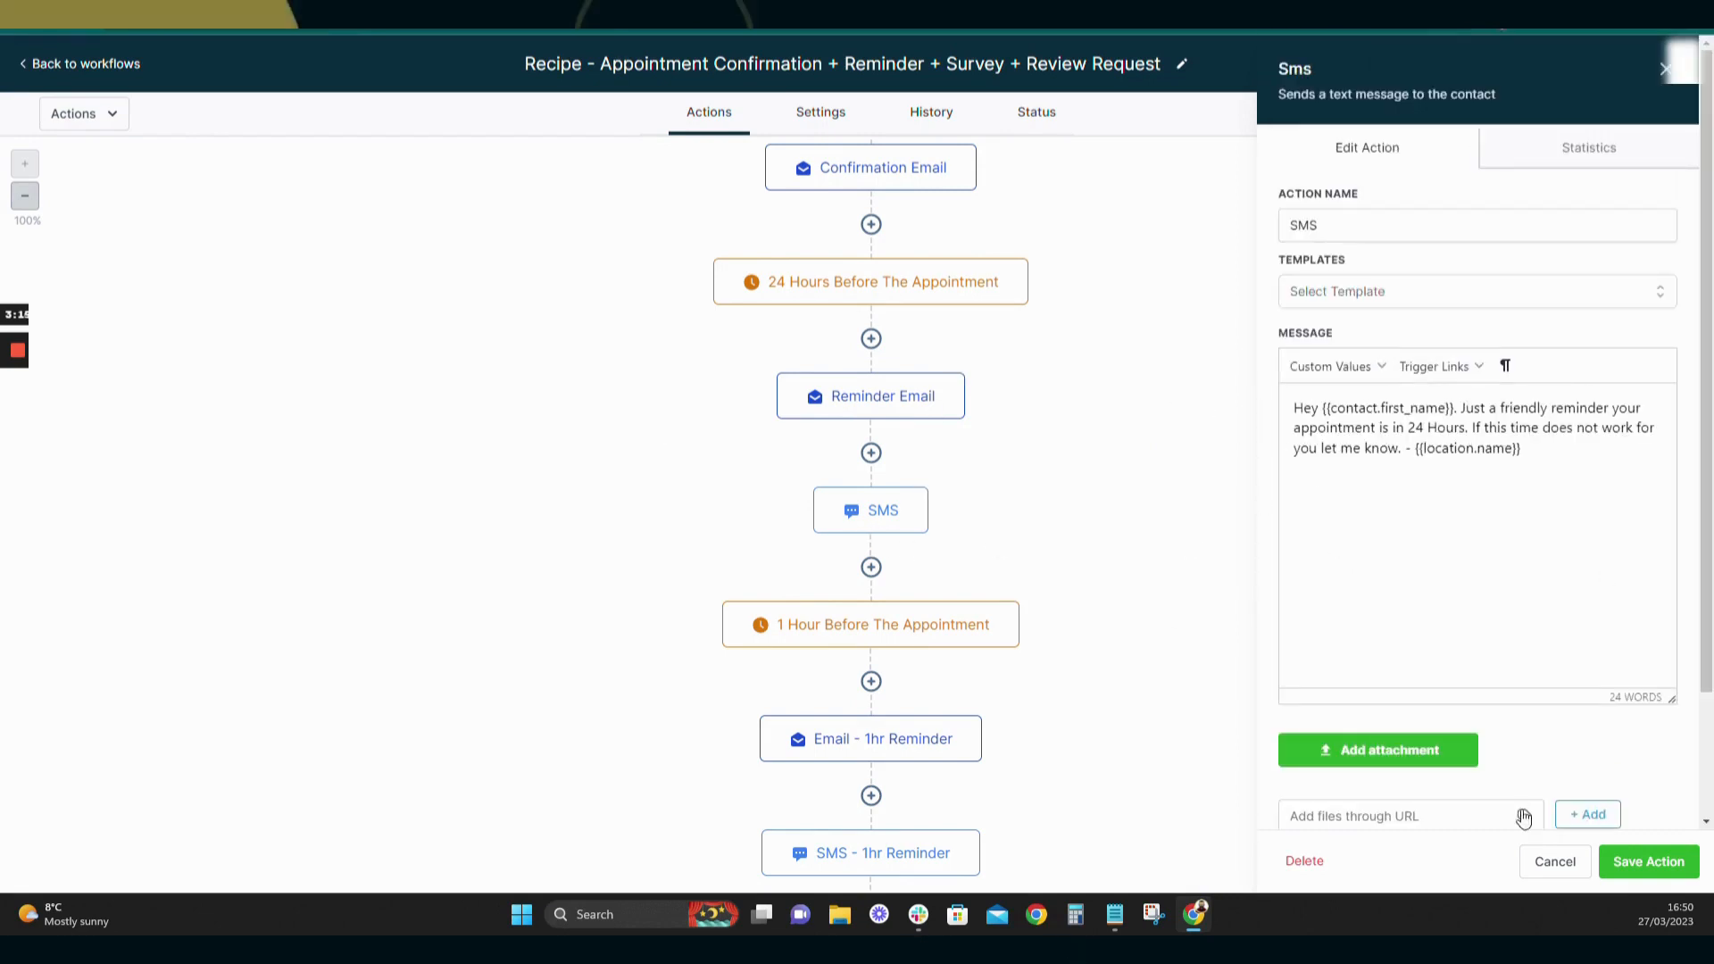
pyautogui.click(1553, 862)
# - Examine the timing settings of the "1 Hour Before The Appointment" wait action and close it without changes
pyautogui.scroll(-6, 1136, 619)
pyautogui.scroll(5, 1125, 607)
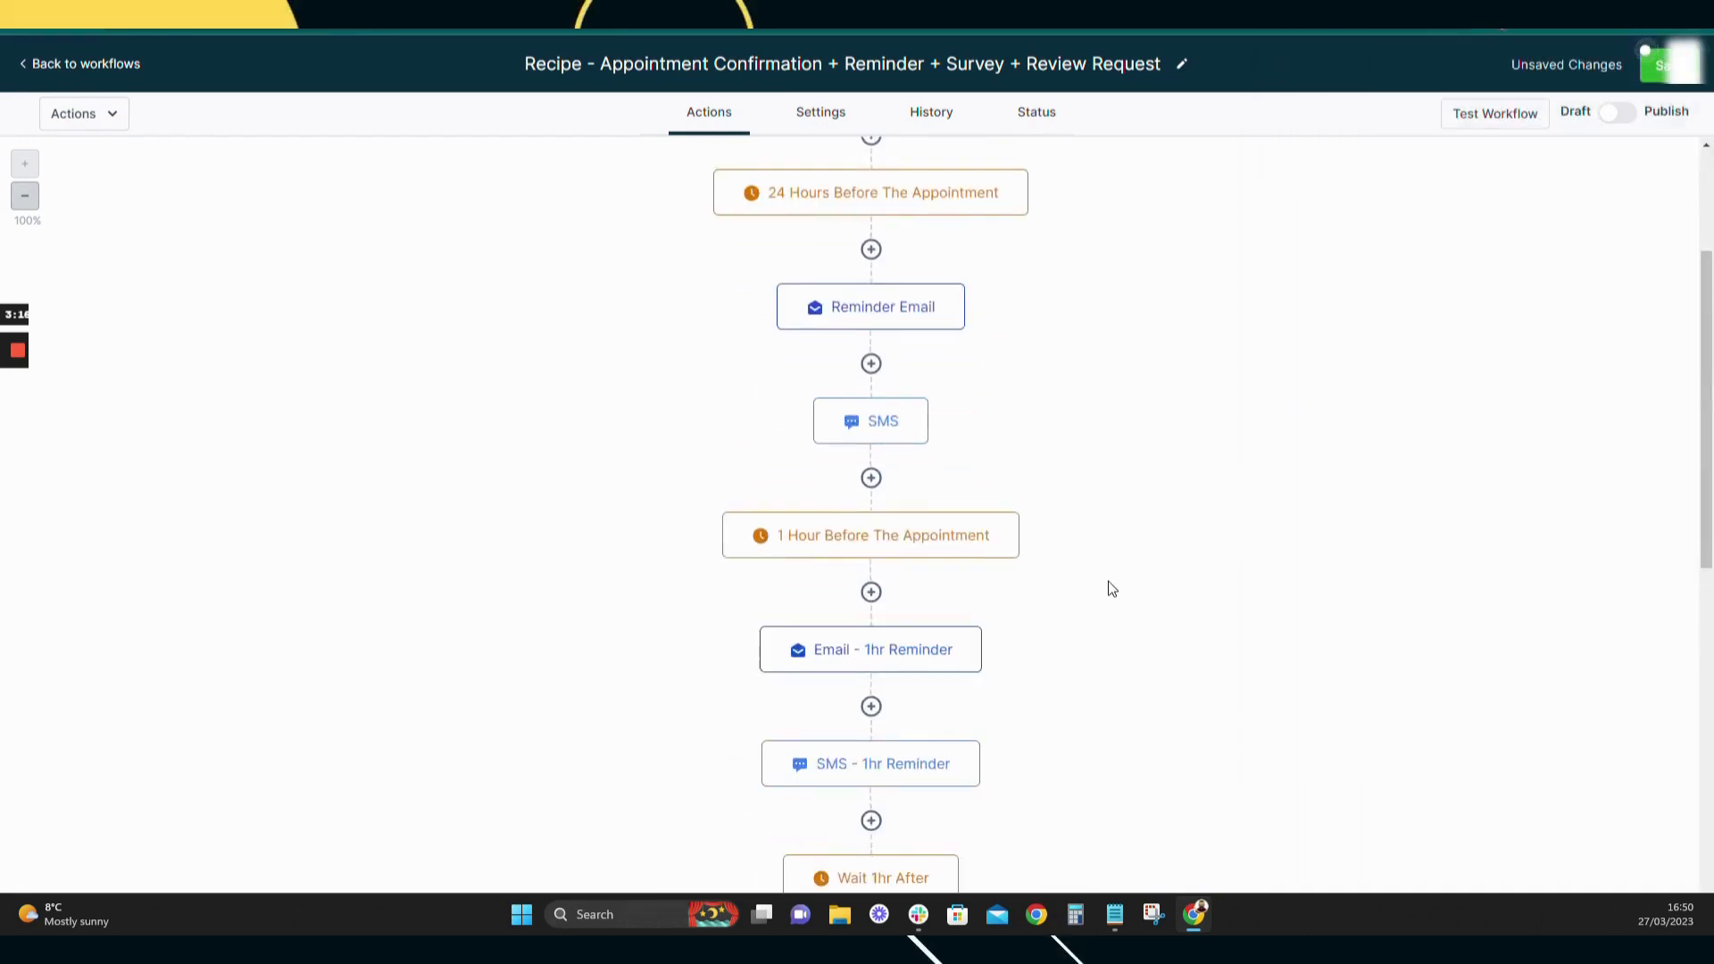
pyautogui.scroll(1, 1111, 589)
pyautogui.scroll(-2, 1038, 586)
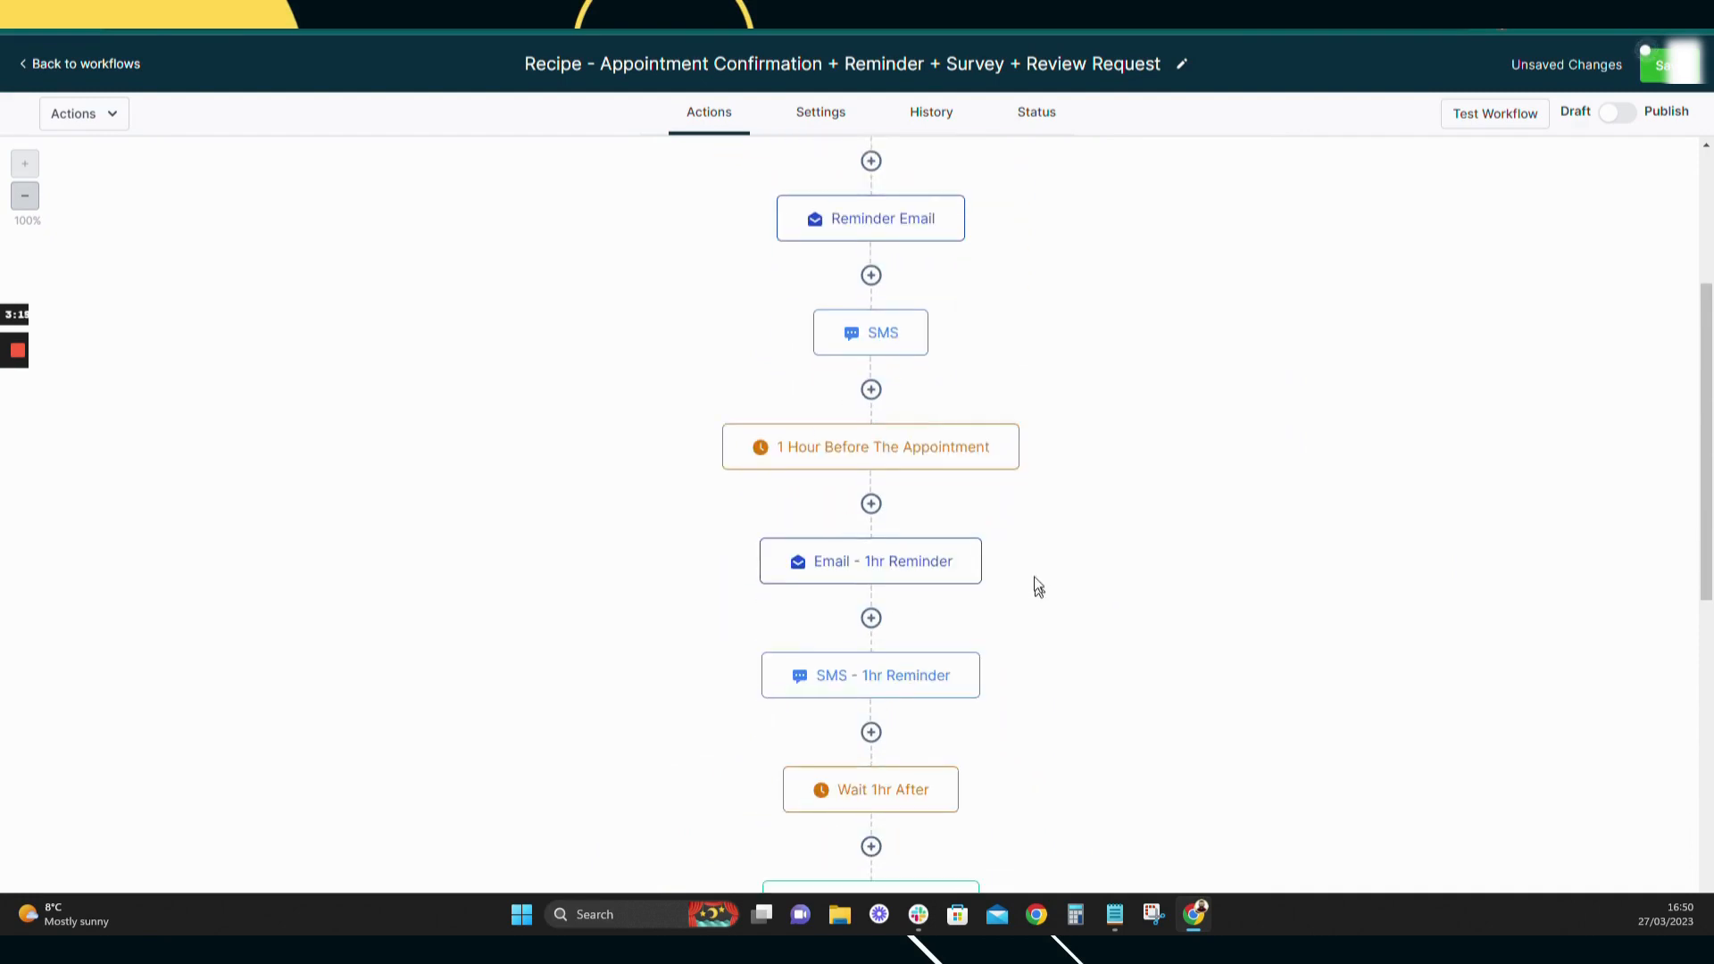
pyautogui.click(885, 457)
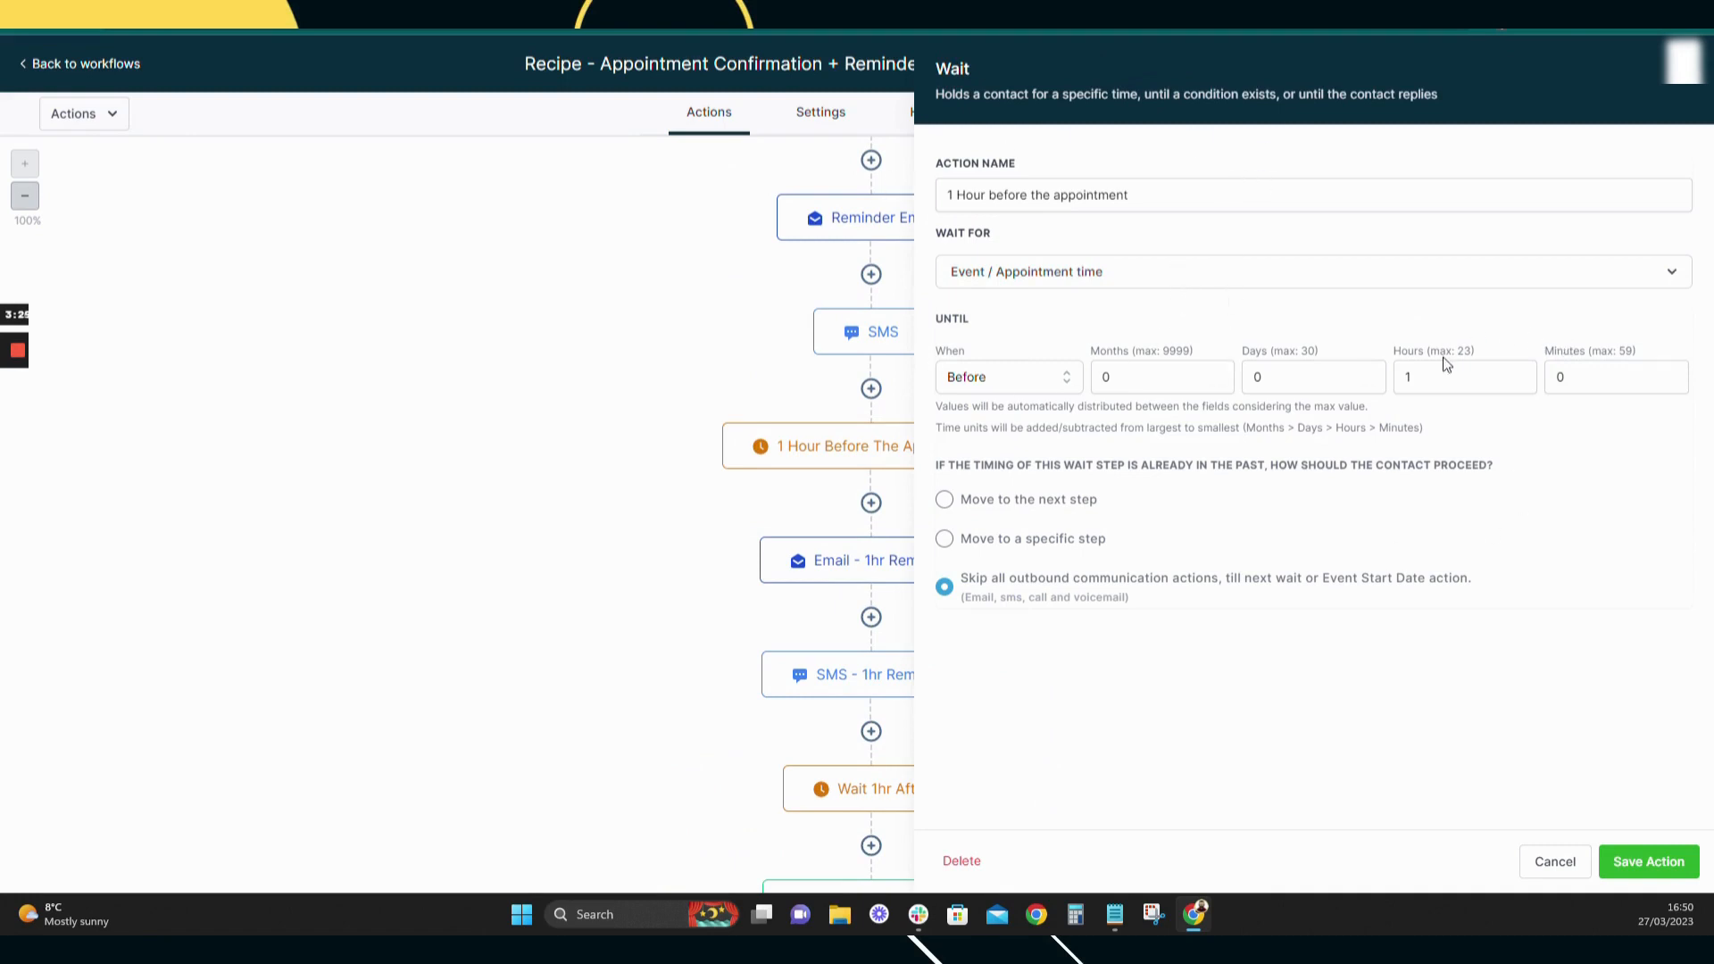
pyautogui.click(1553, 861)
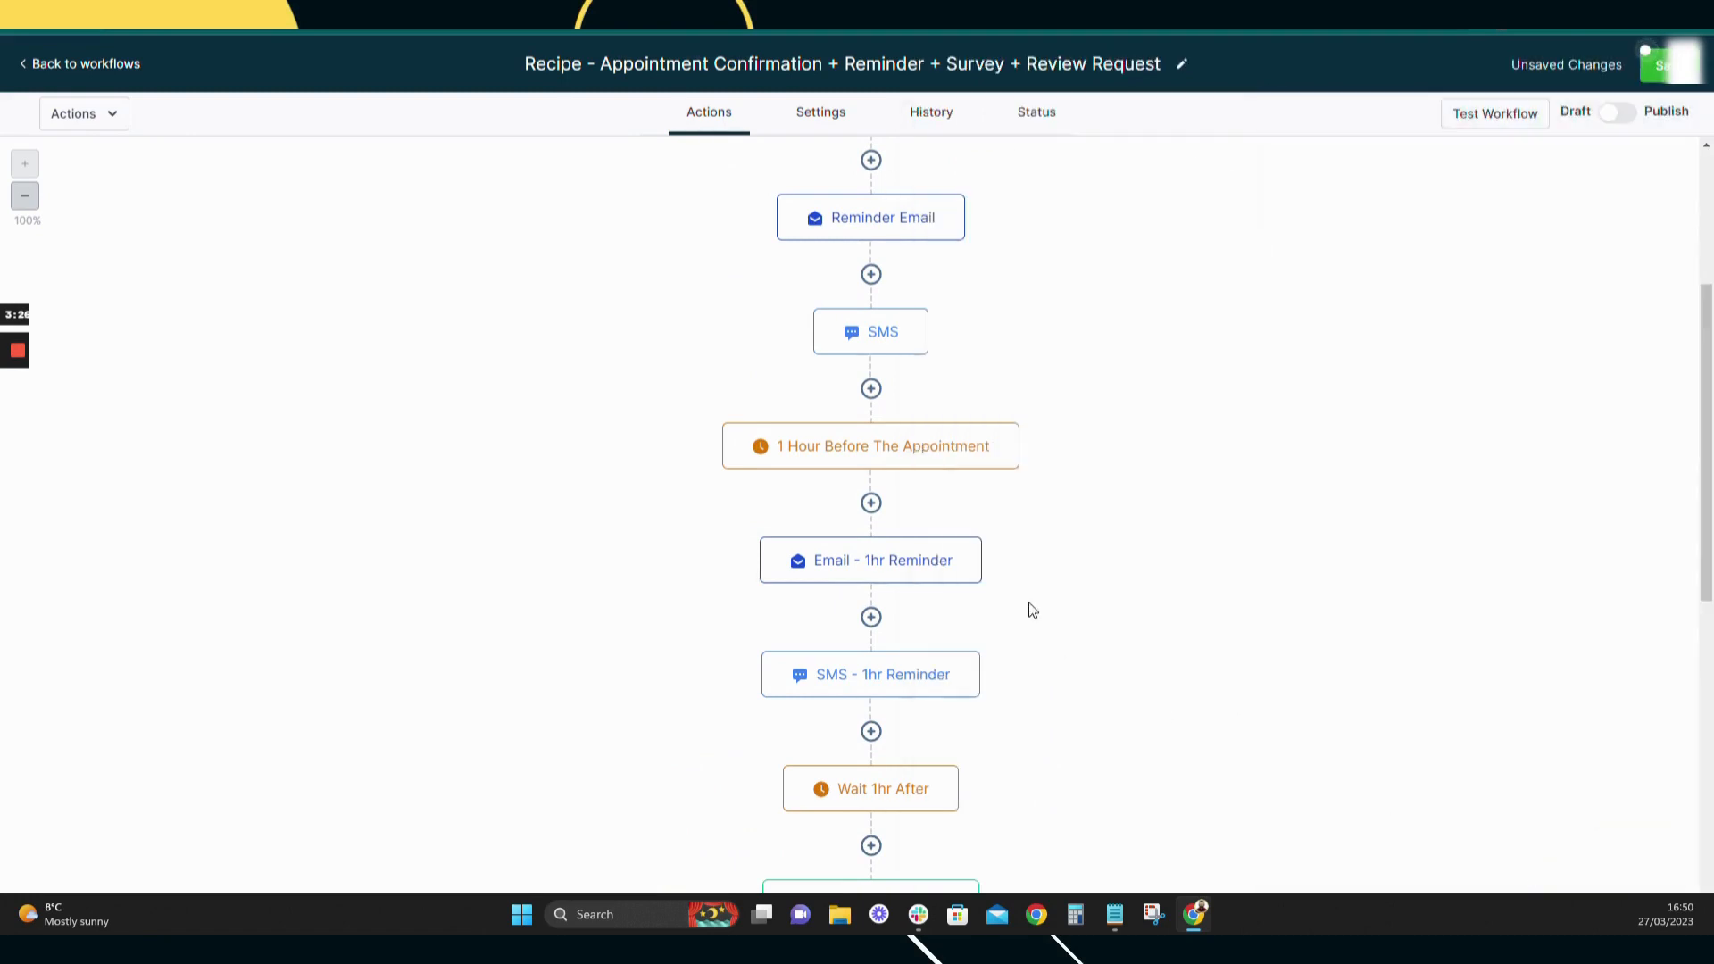
# - Examine the timing settings of the "Wait 1hr After" action and close it without changes
pyautogui.scroll(-2, 1322, 628)
pyautogui.scroll(-1, 1322, 628)
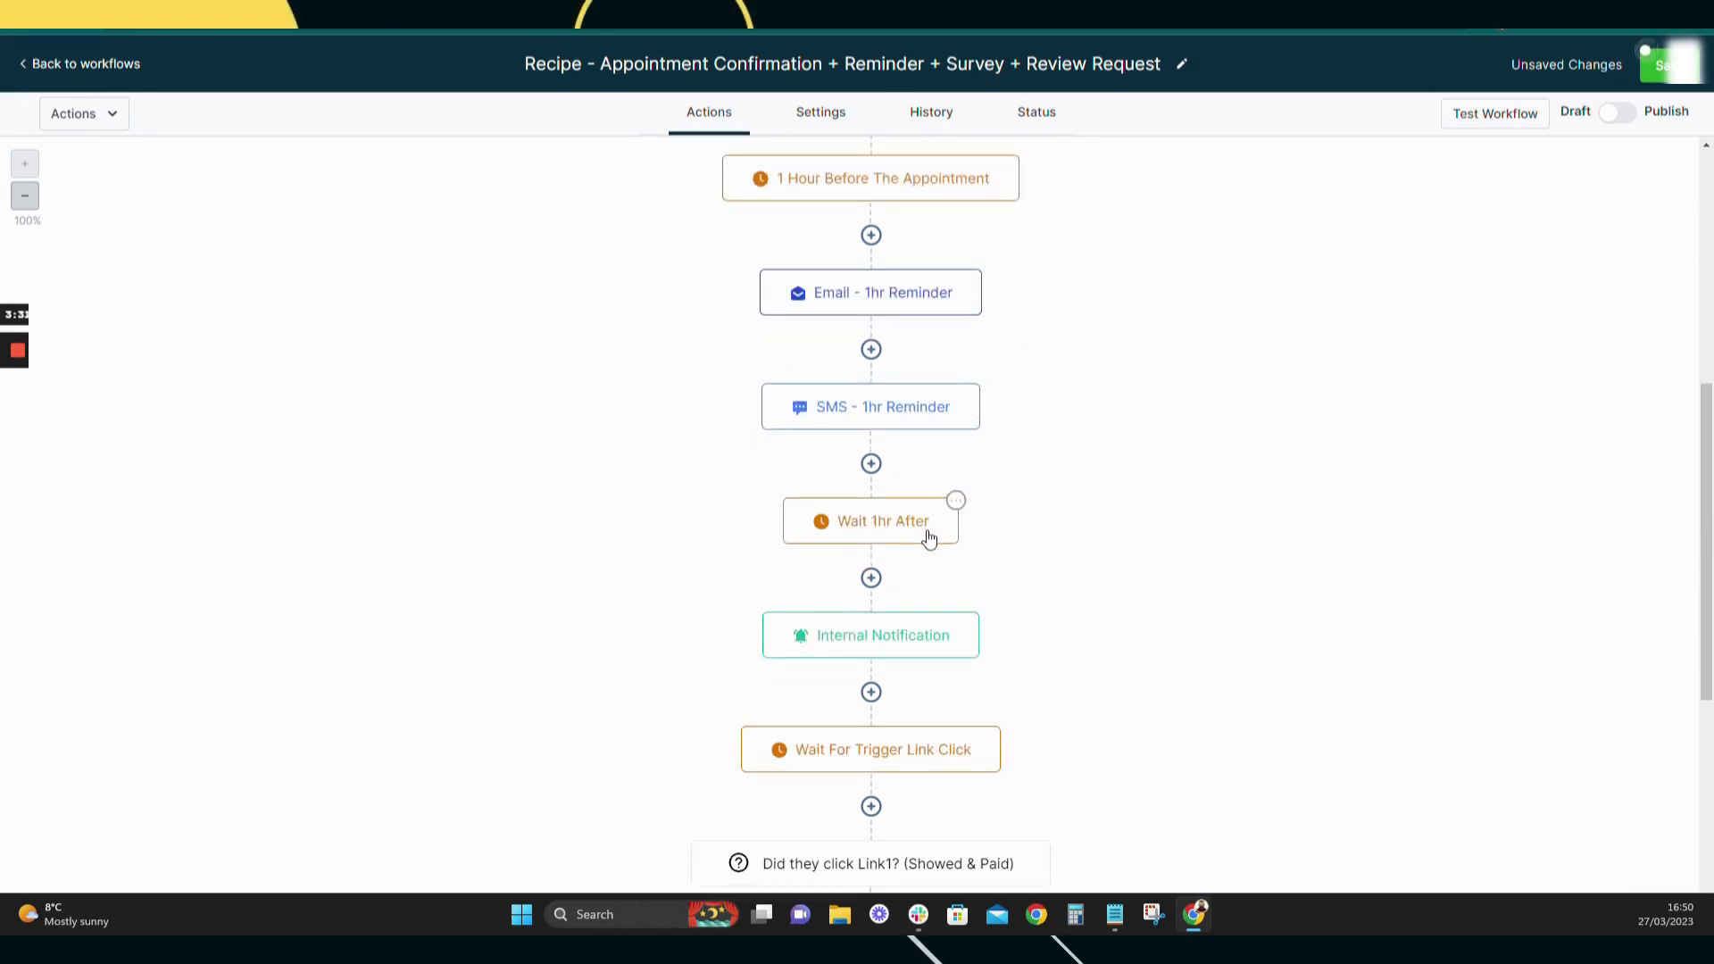
pyautogui.click(892, 543)
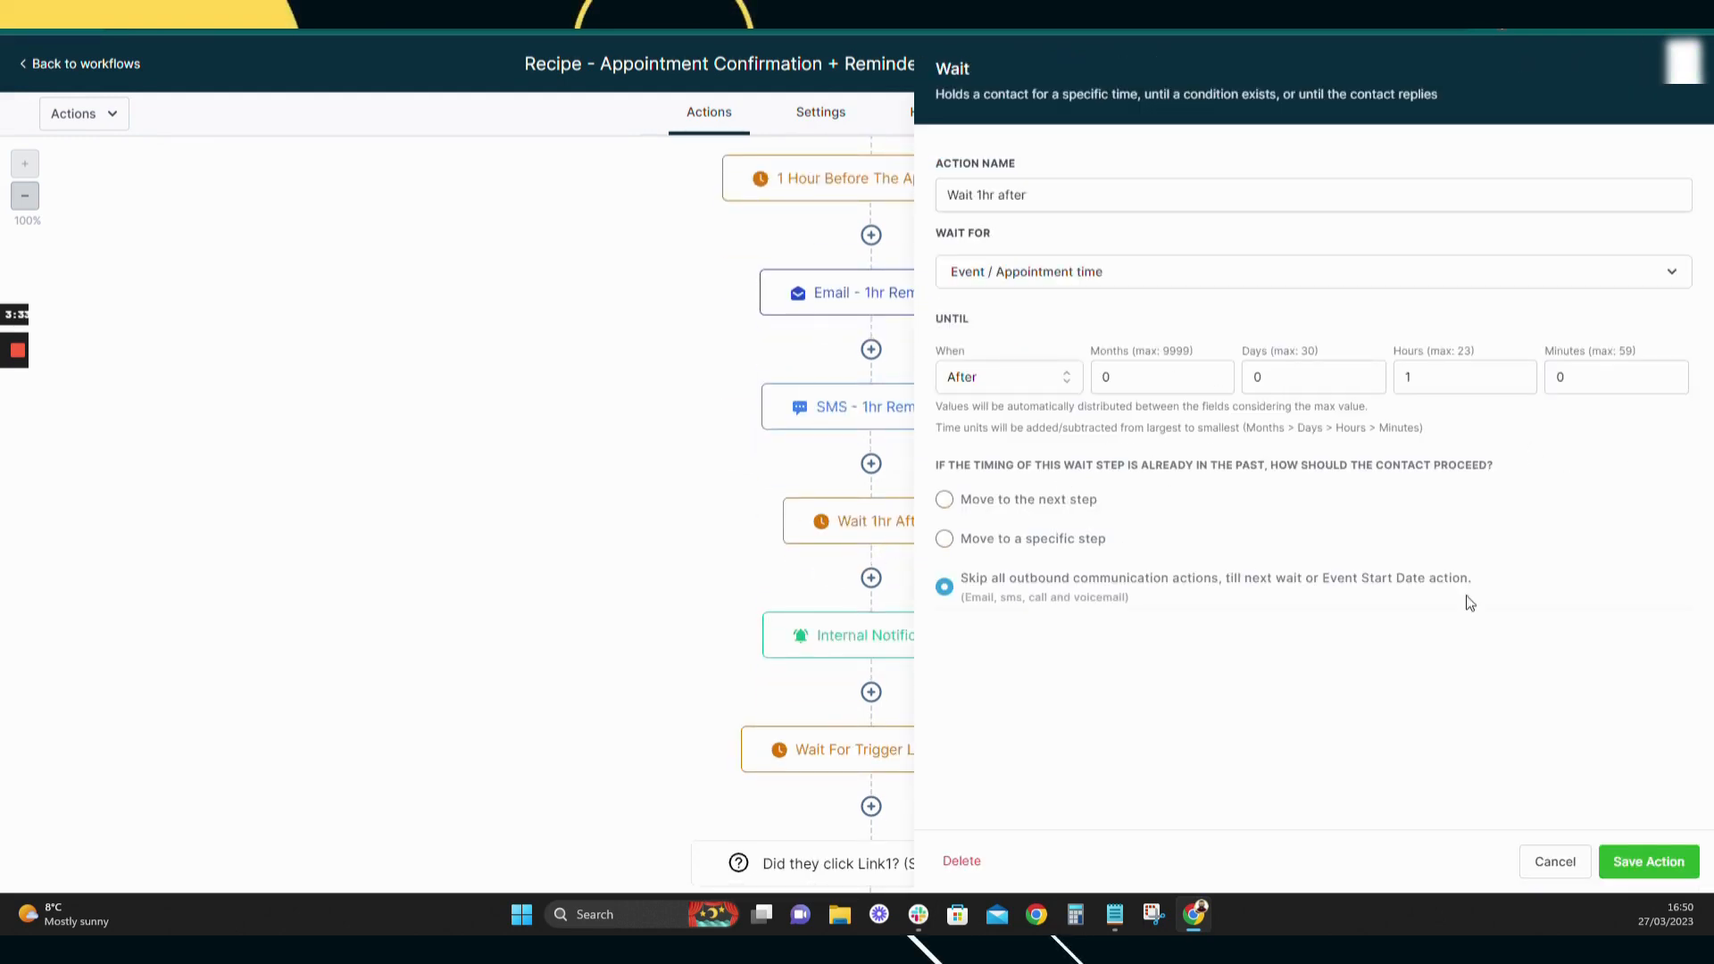
pyautogui.click(1555, 861)
# - Examine the sender, recipient and message contents of the Internal Notification action and close it without changes
pyautogui.scroll(-2, 1031, 502)
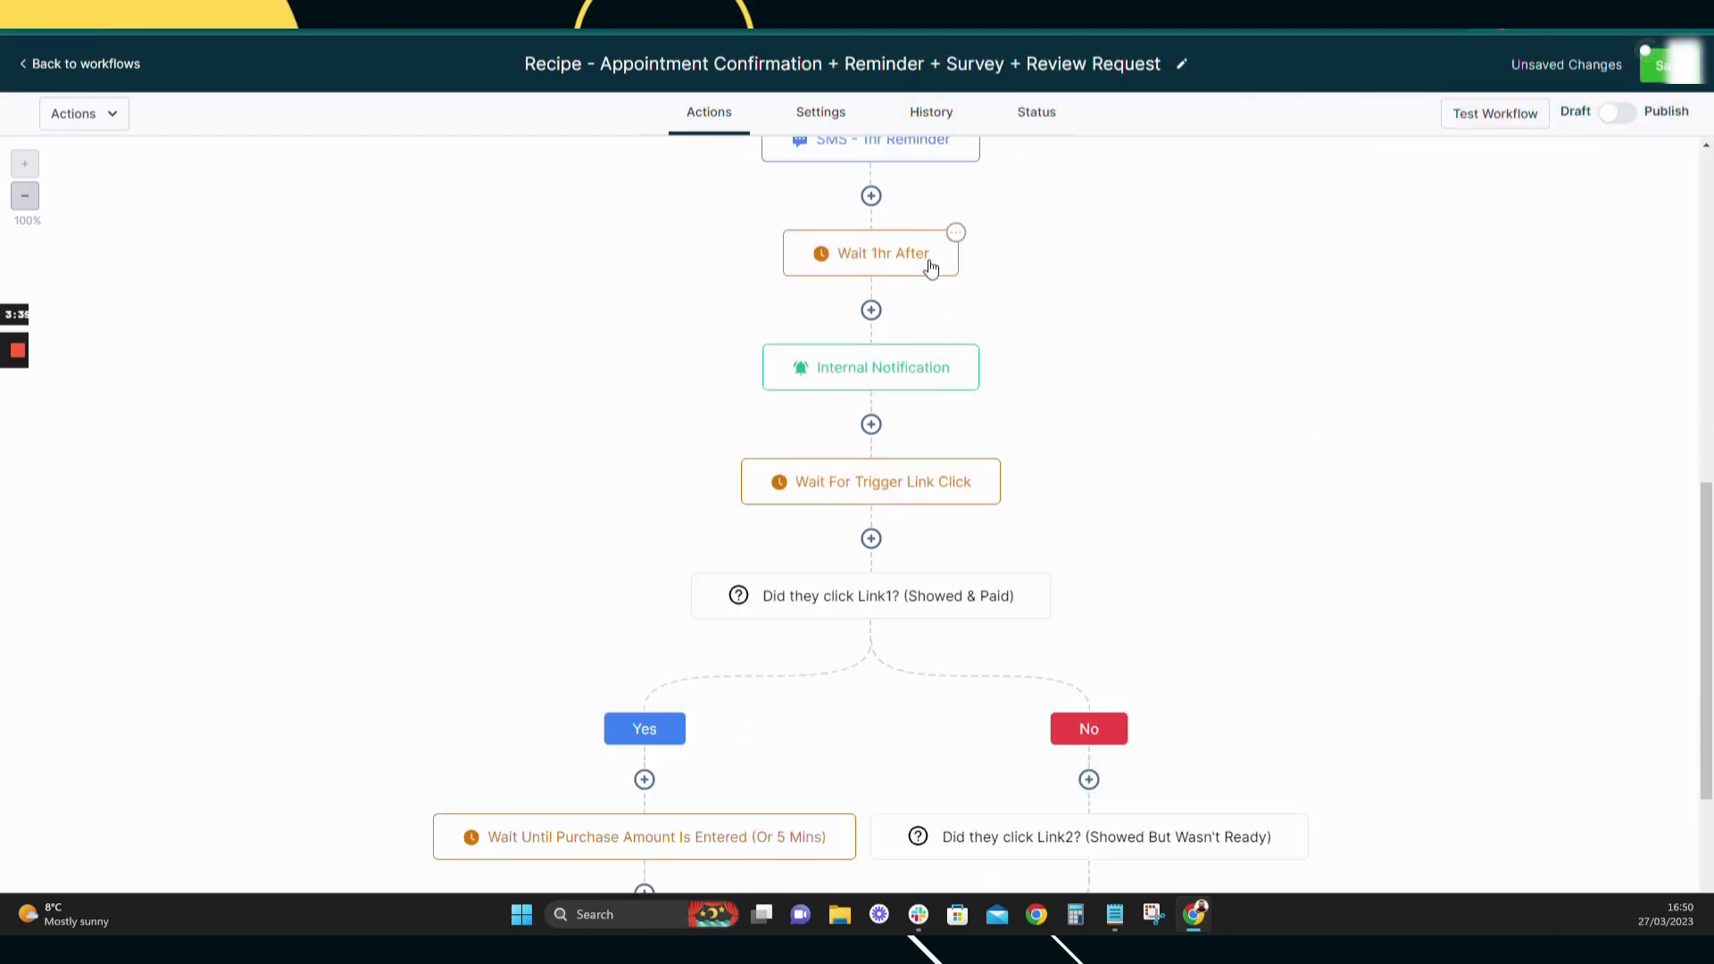
pyautogui.click(893, 368)
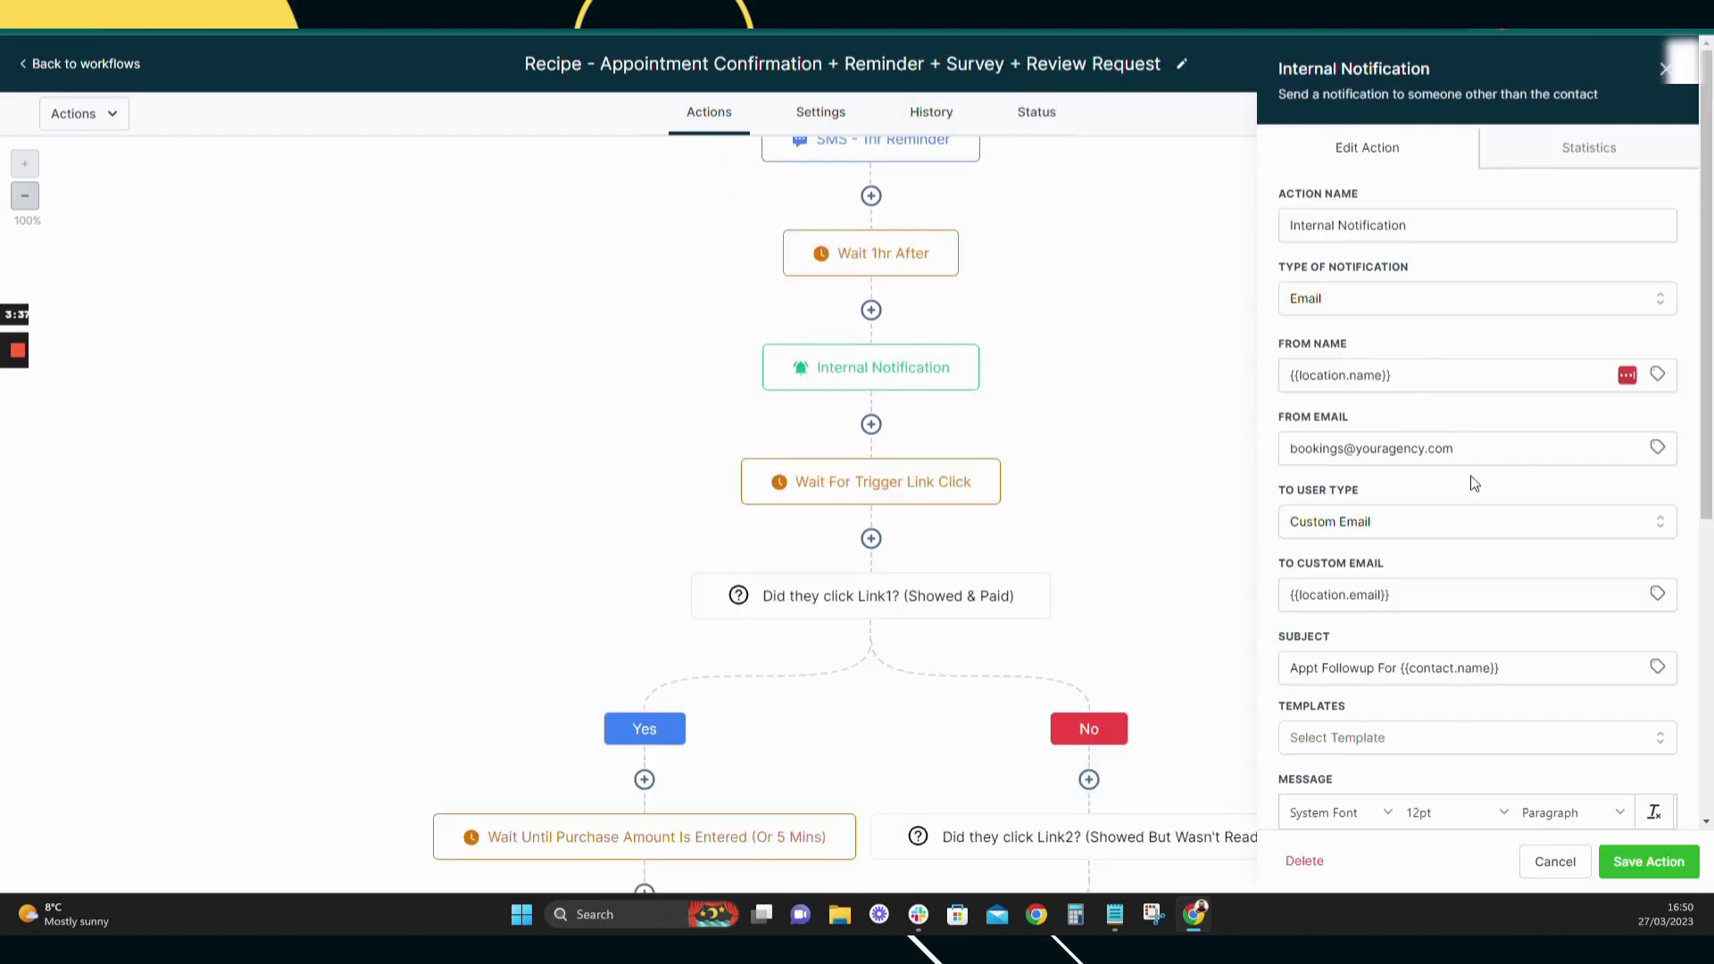
pyautogui.scroll(-3, 1473, 483)
pyautogui.scroll(-2, 1474, 468)
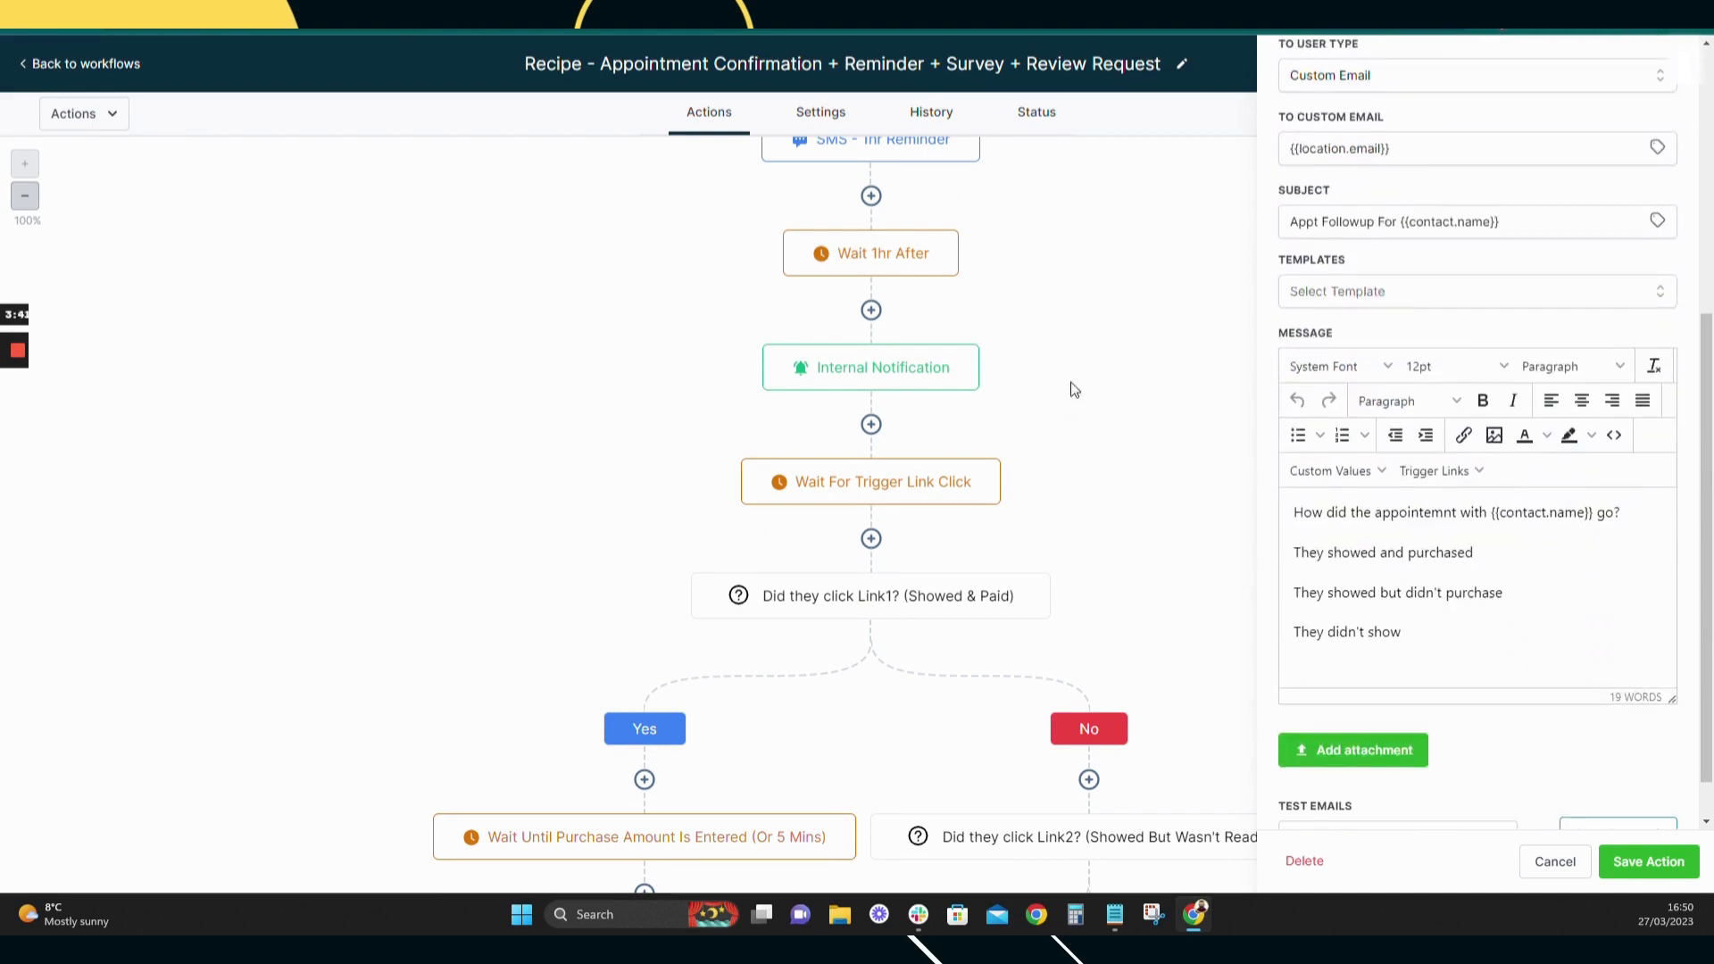
pyautogui.scroll(5, 1352, 514)
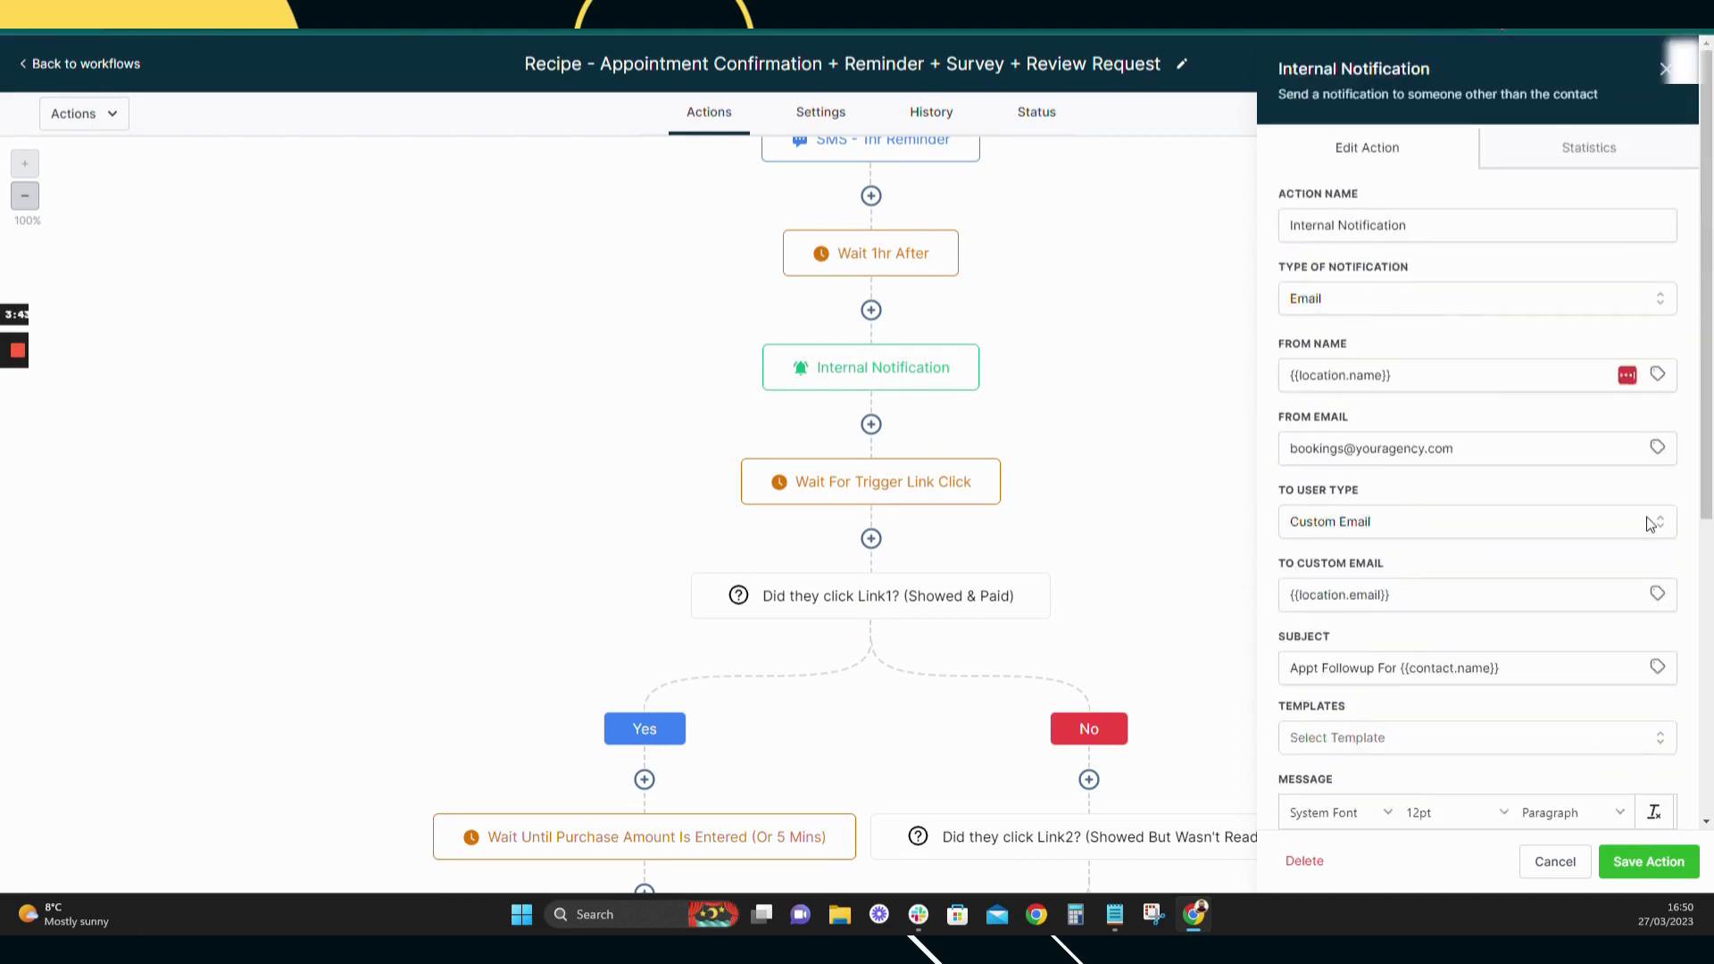
pyautogui.scroll(-2, 1045, 575)
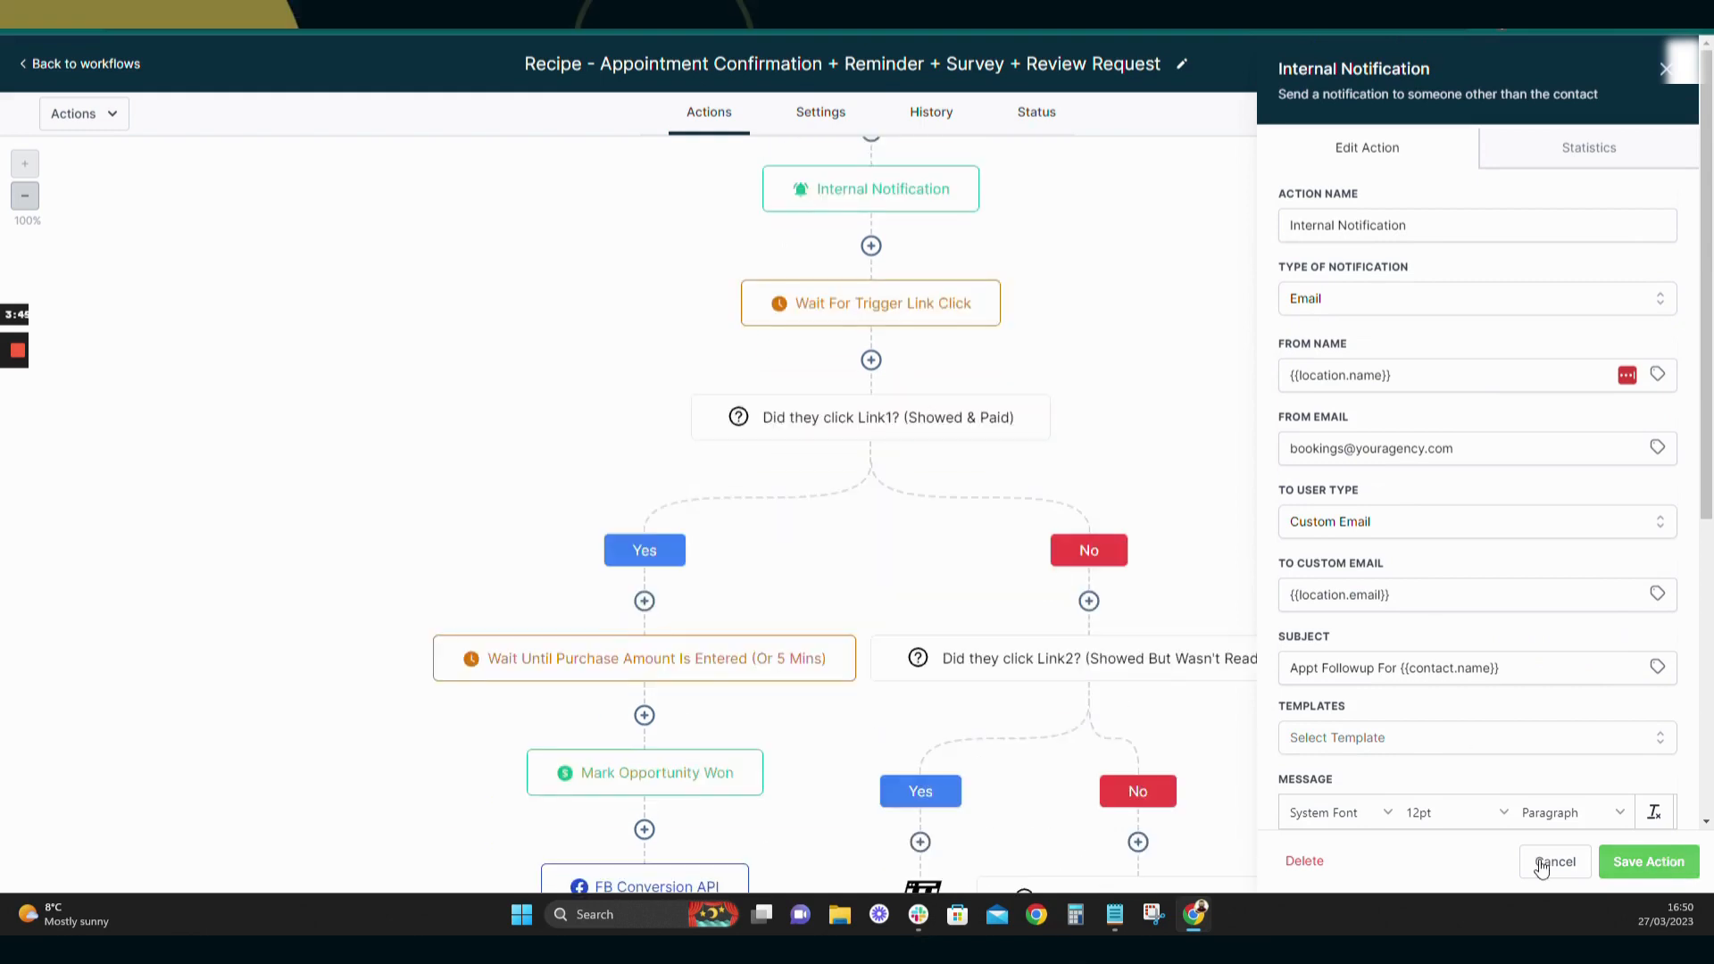
pyautogui.click(1553, 861)
# - Examine the trigger link choices in the "Did they click Link1? (Showed & Paid)" condition and close it without changes
pyautogui.scroll(-2, 898, 327)
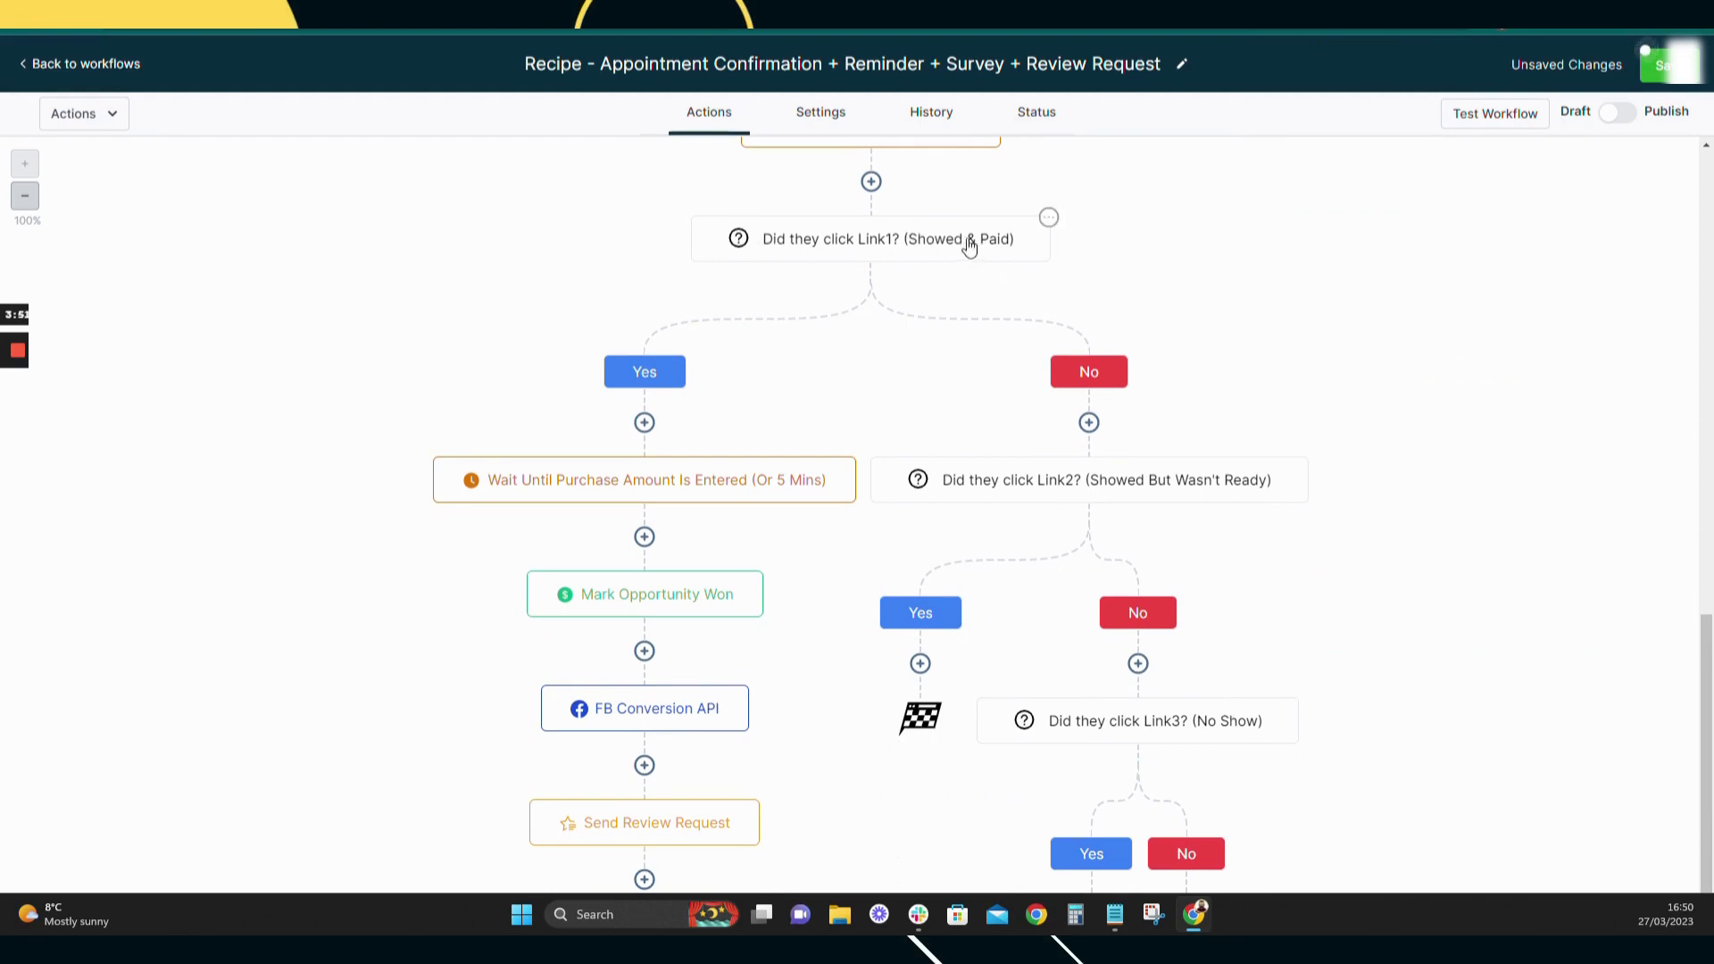
pyautogui.click(839, 253)
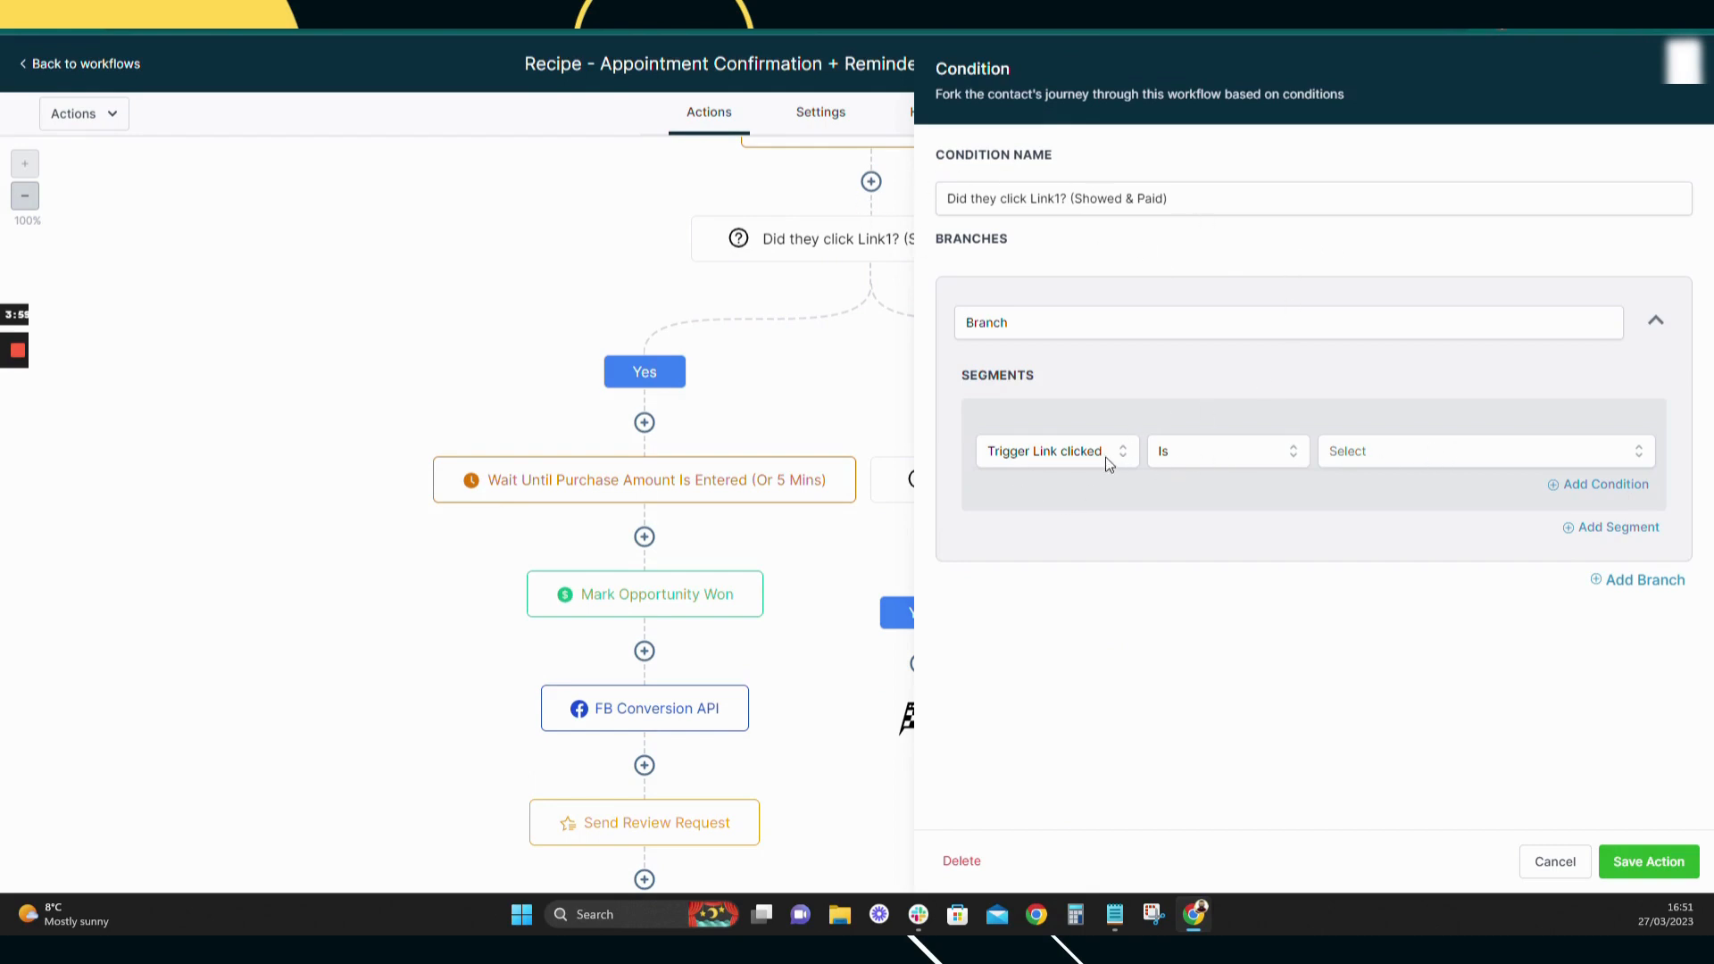
pyautogui.click(1392, 452)
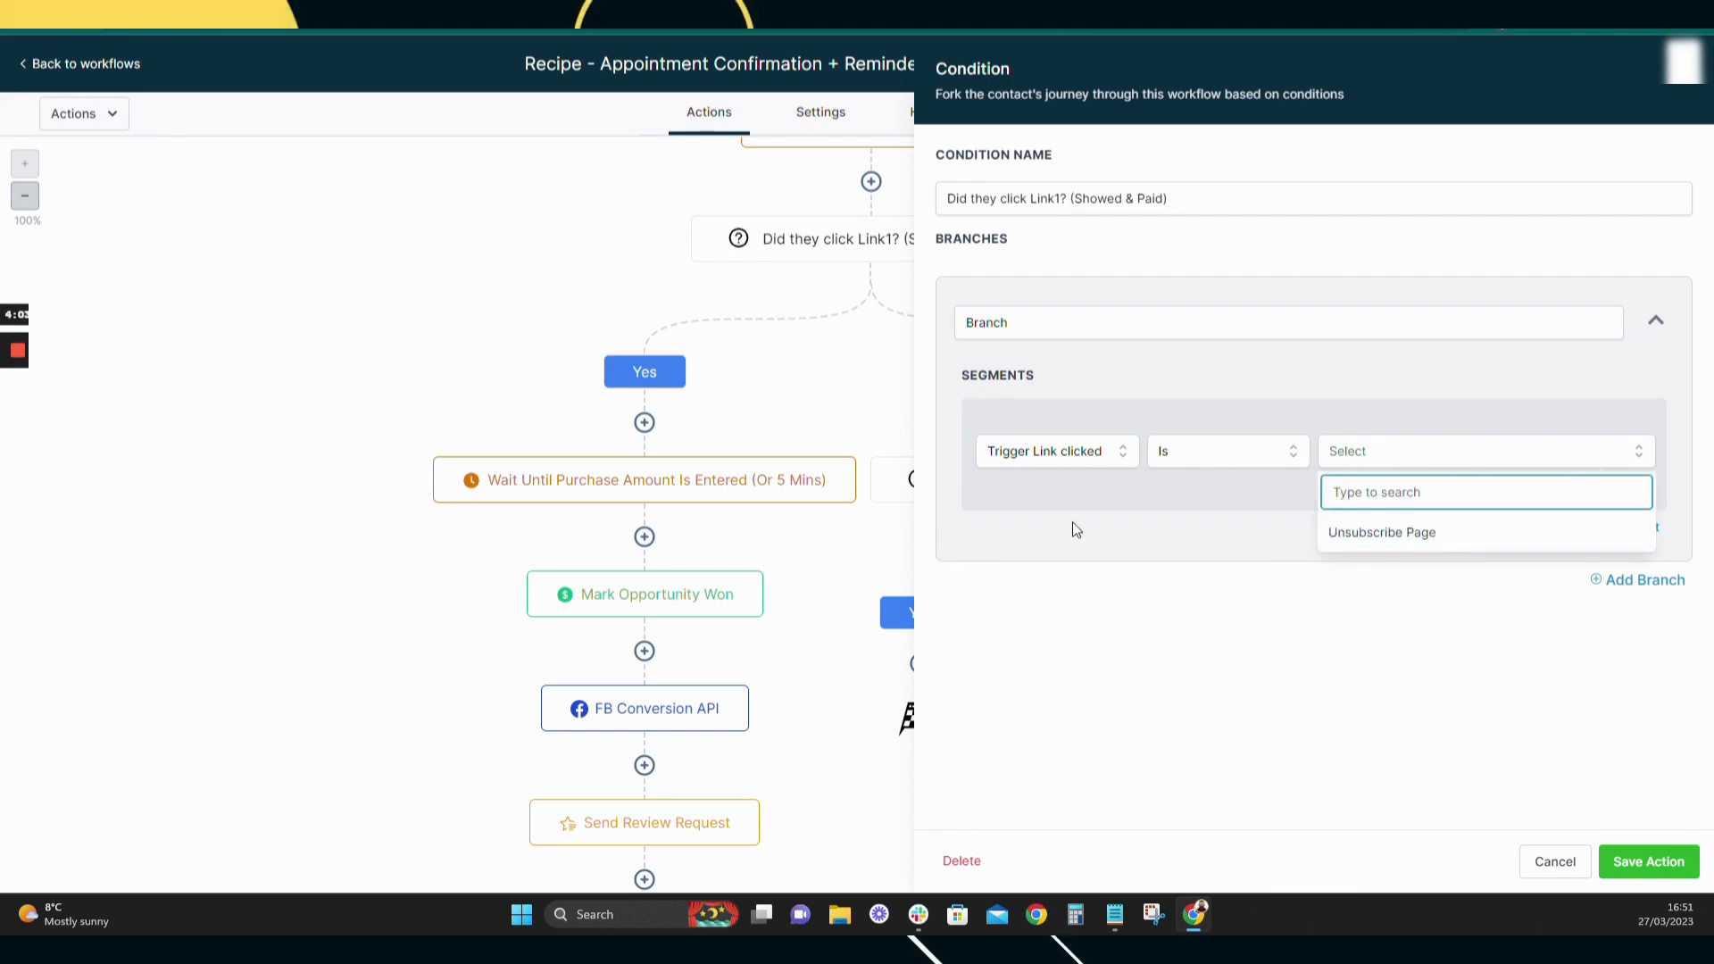
pyautogui.click(1555, 861)
# - Examine the settings of the FB Conversion API and Send Review Request actions on the Yes branch, leaving both unedited
pyautogui.scroll(-3, 788, 532)
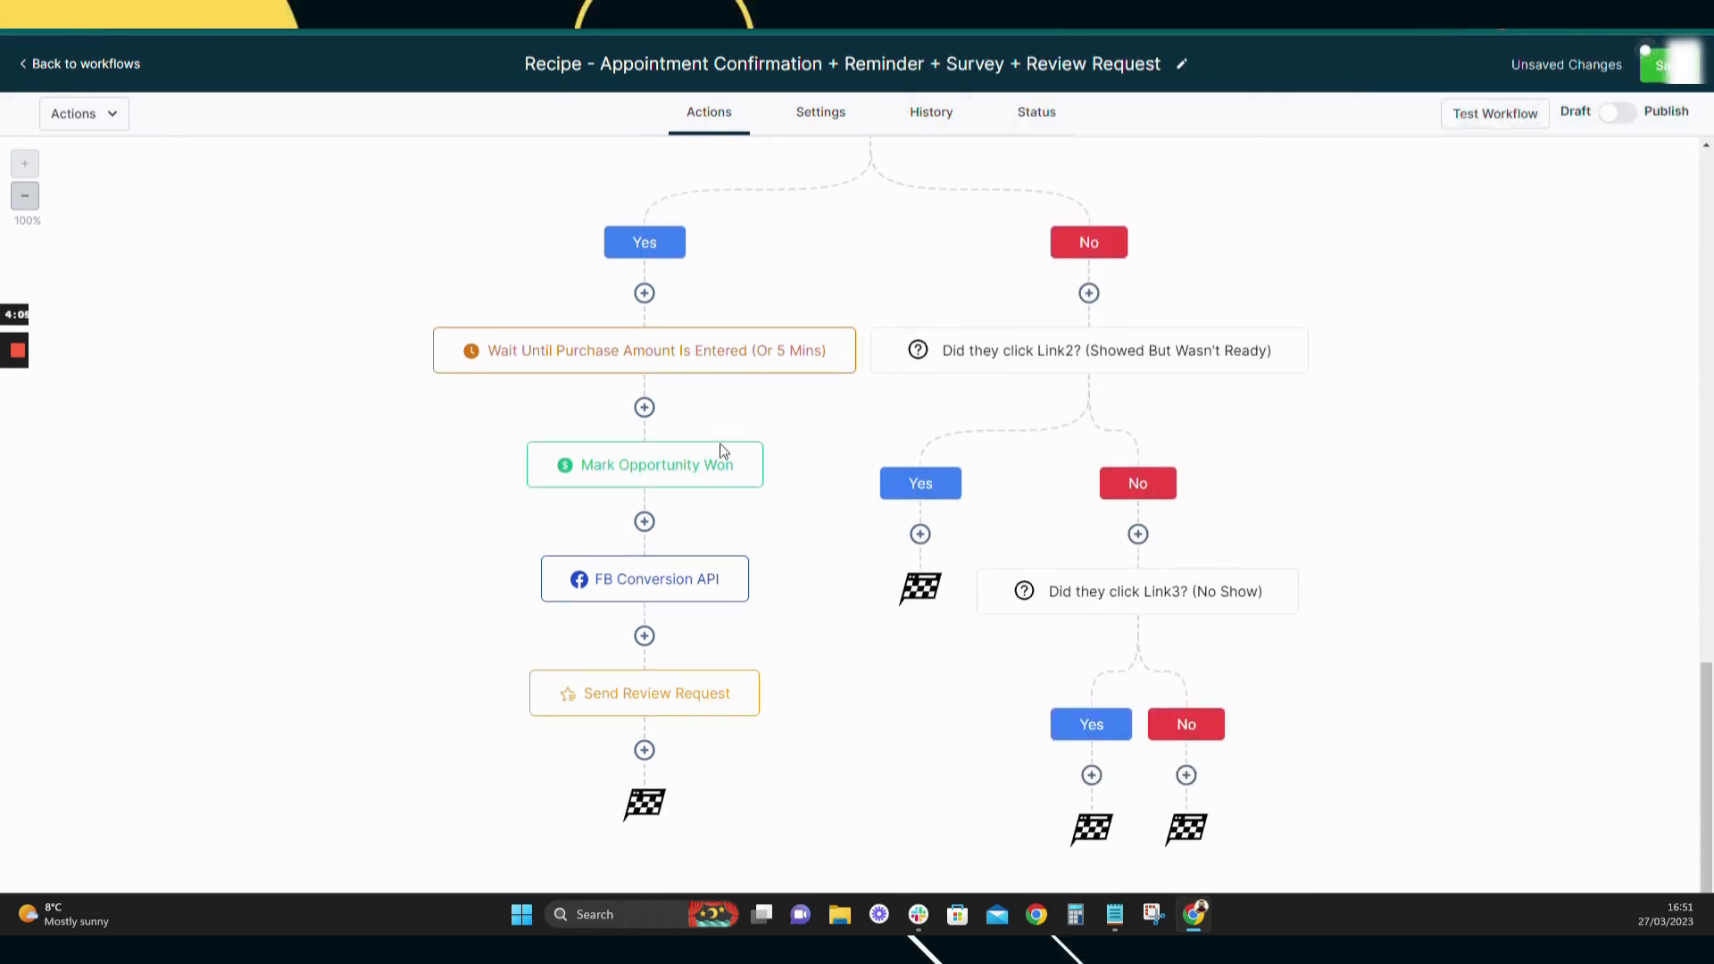
pyautogui.click(656, 585)
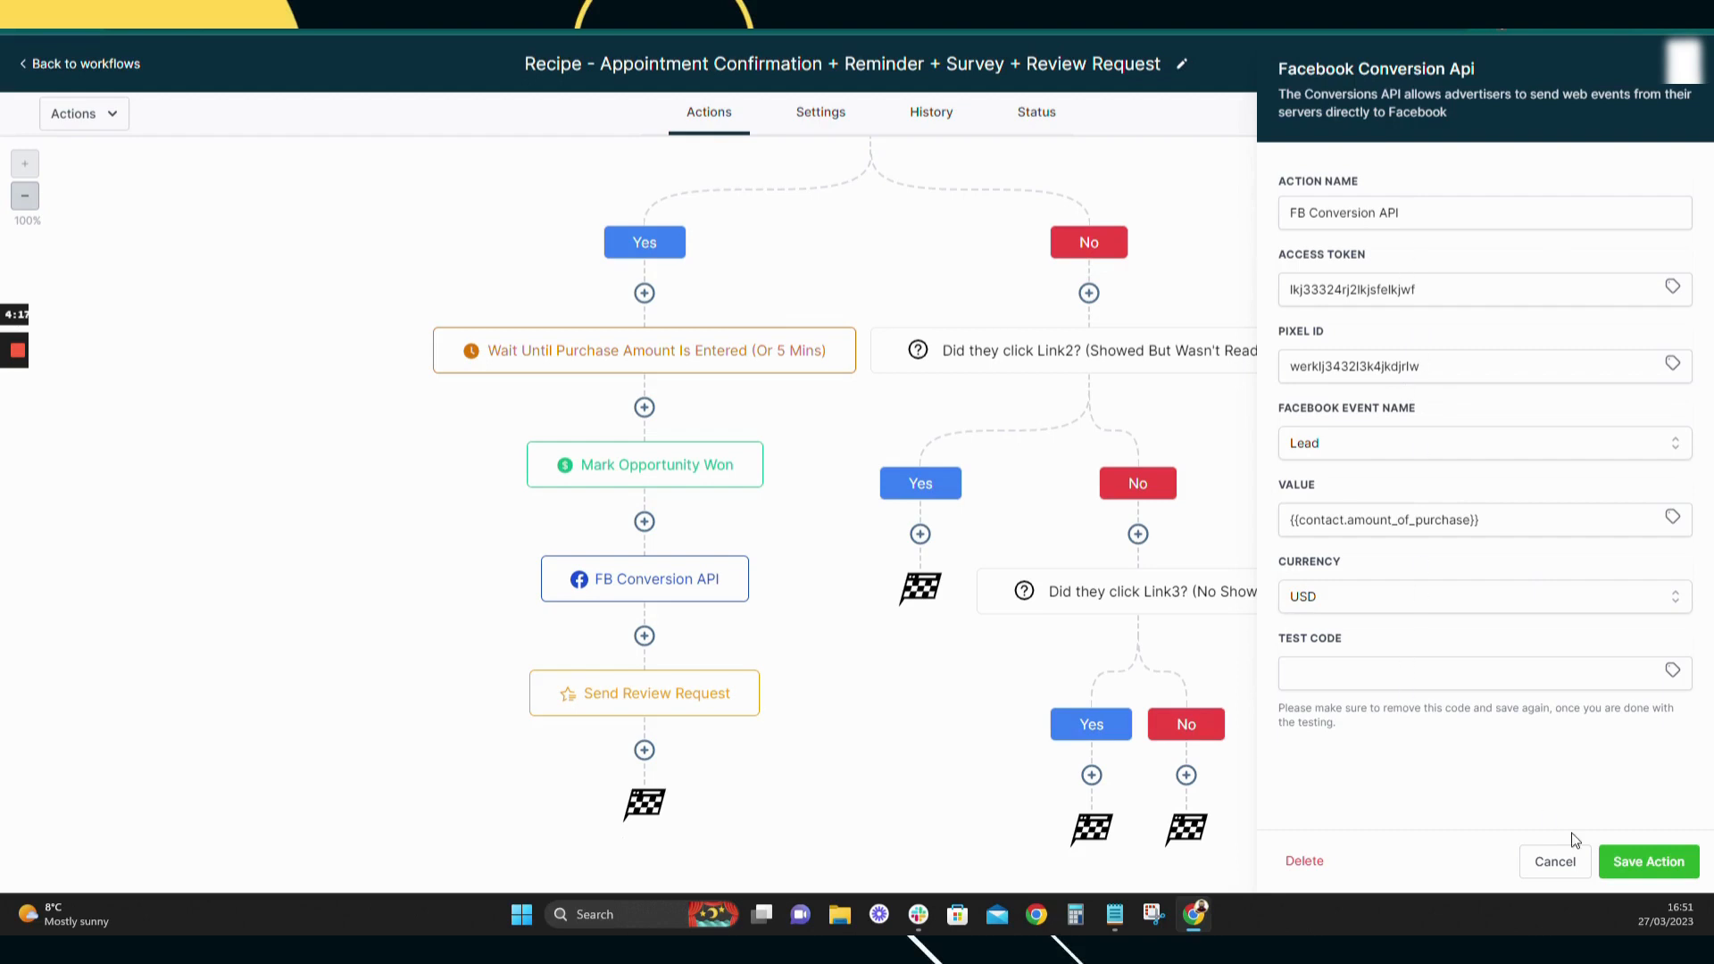
pyautogui.click(1553, 862)
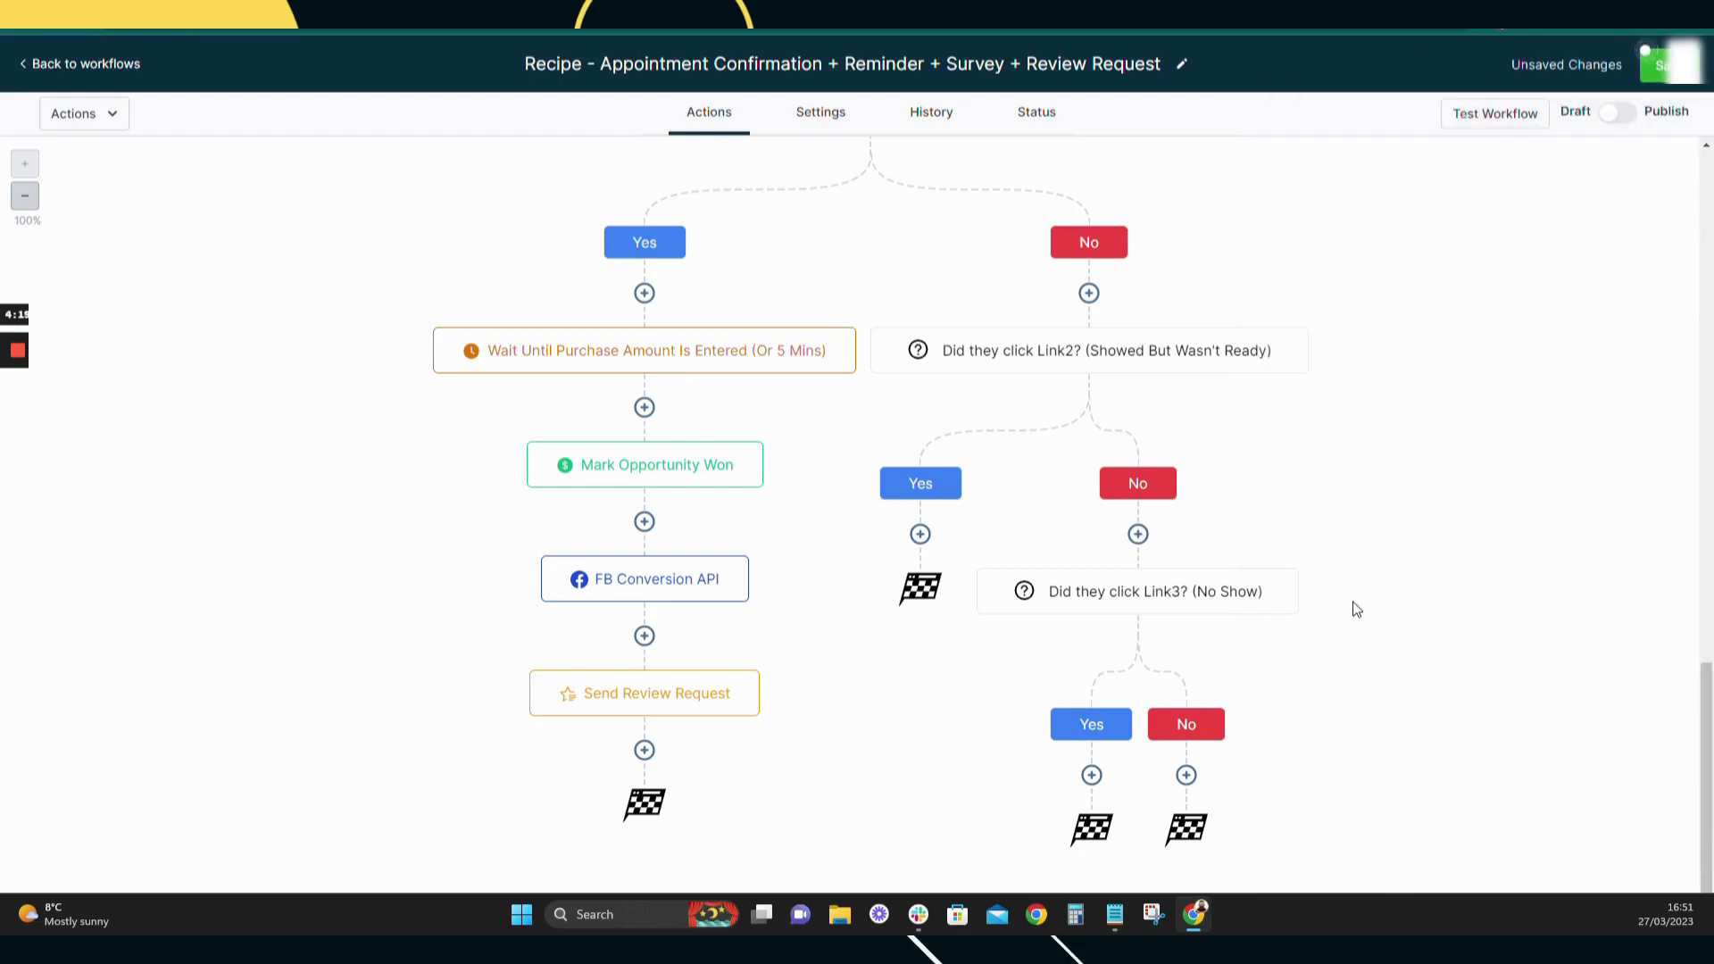
pyautogui.click(661, 702)
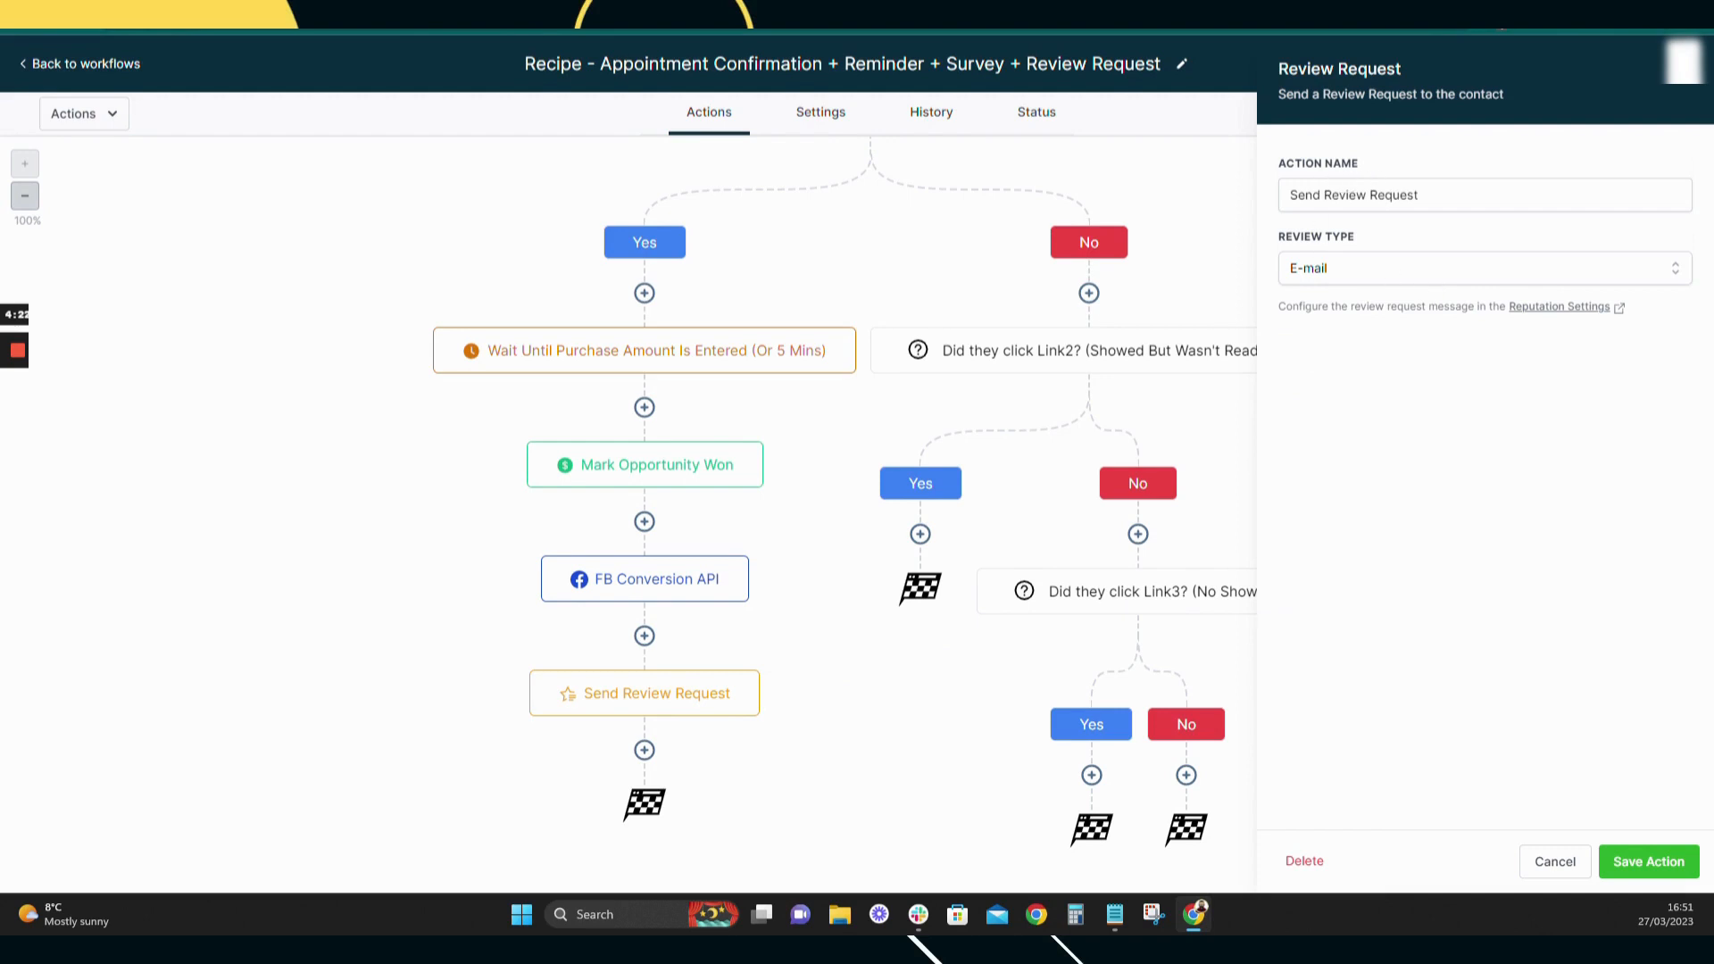
pyautogui.click(1553, 861)
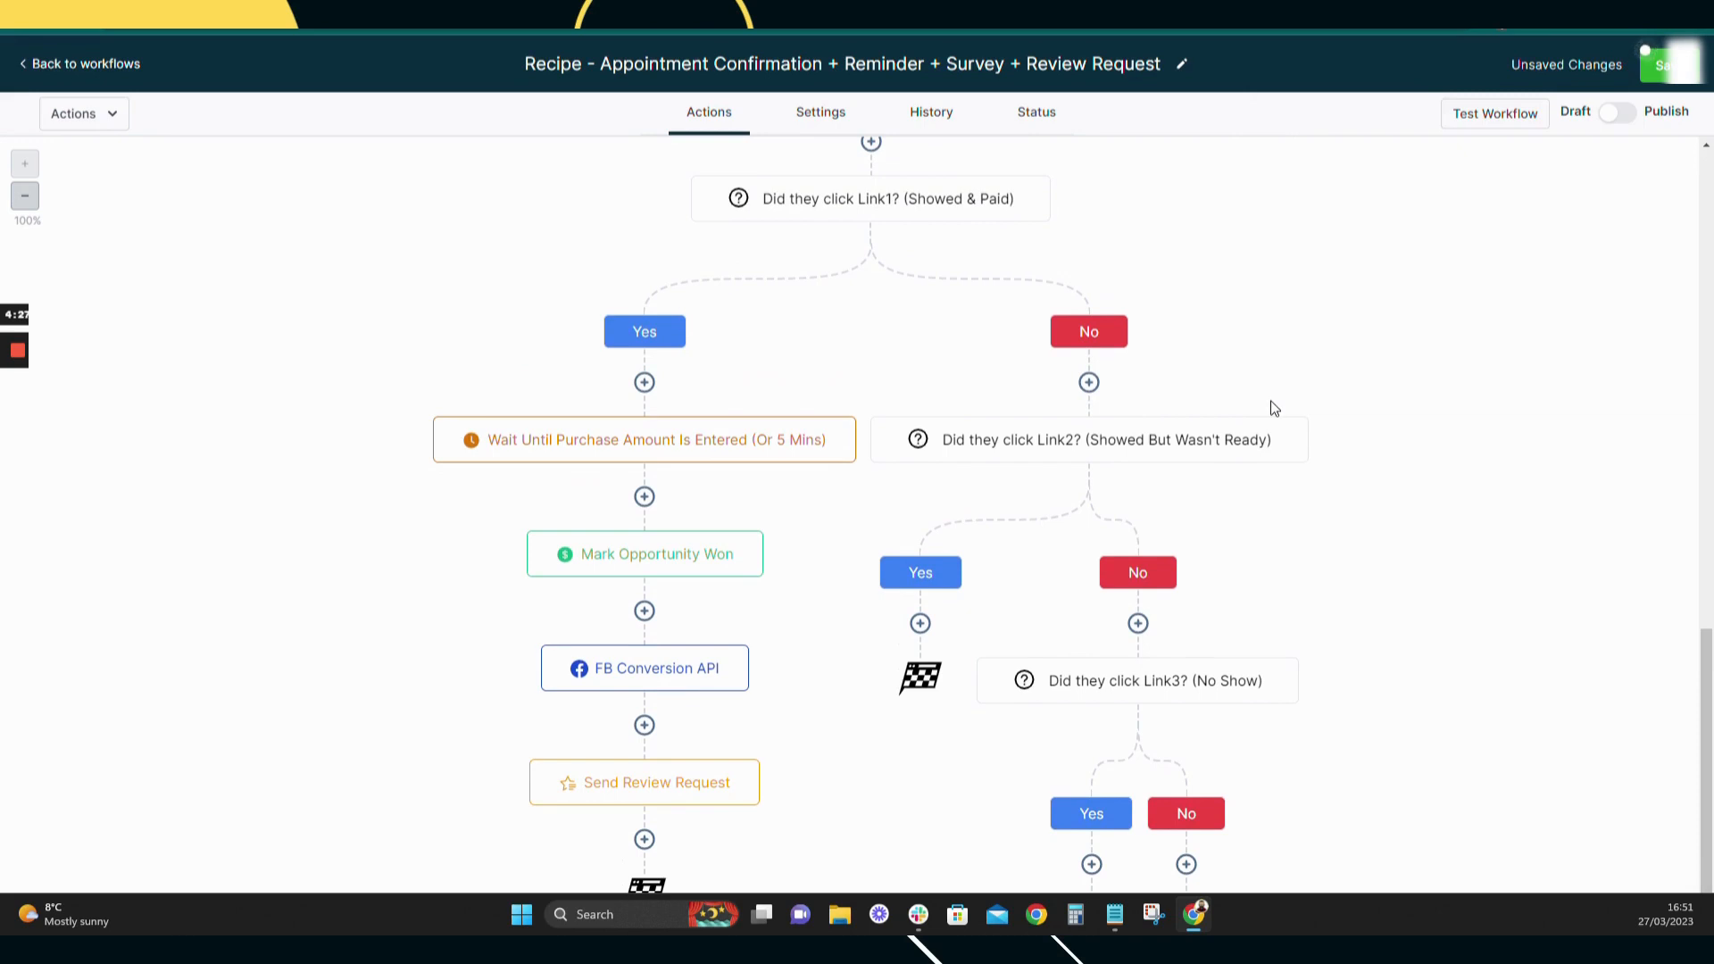
# - Save the recipe workflow and return to the list of workflows
pyautogui.scroll(10, 1275, 408)
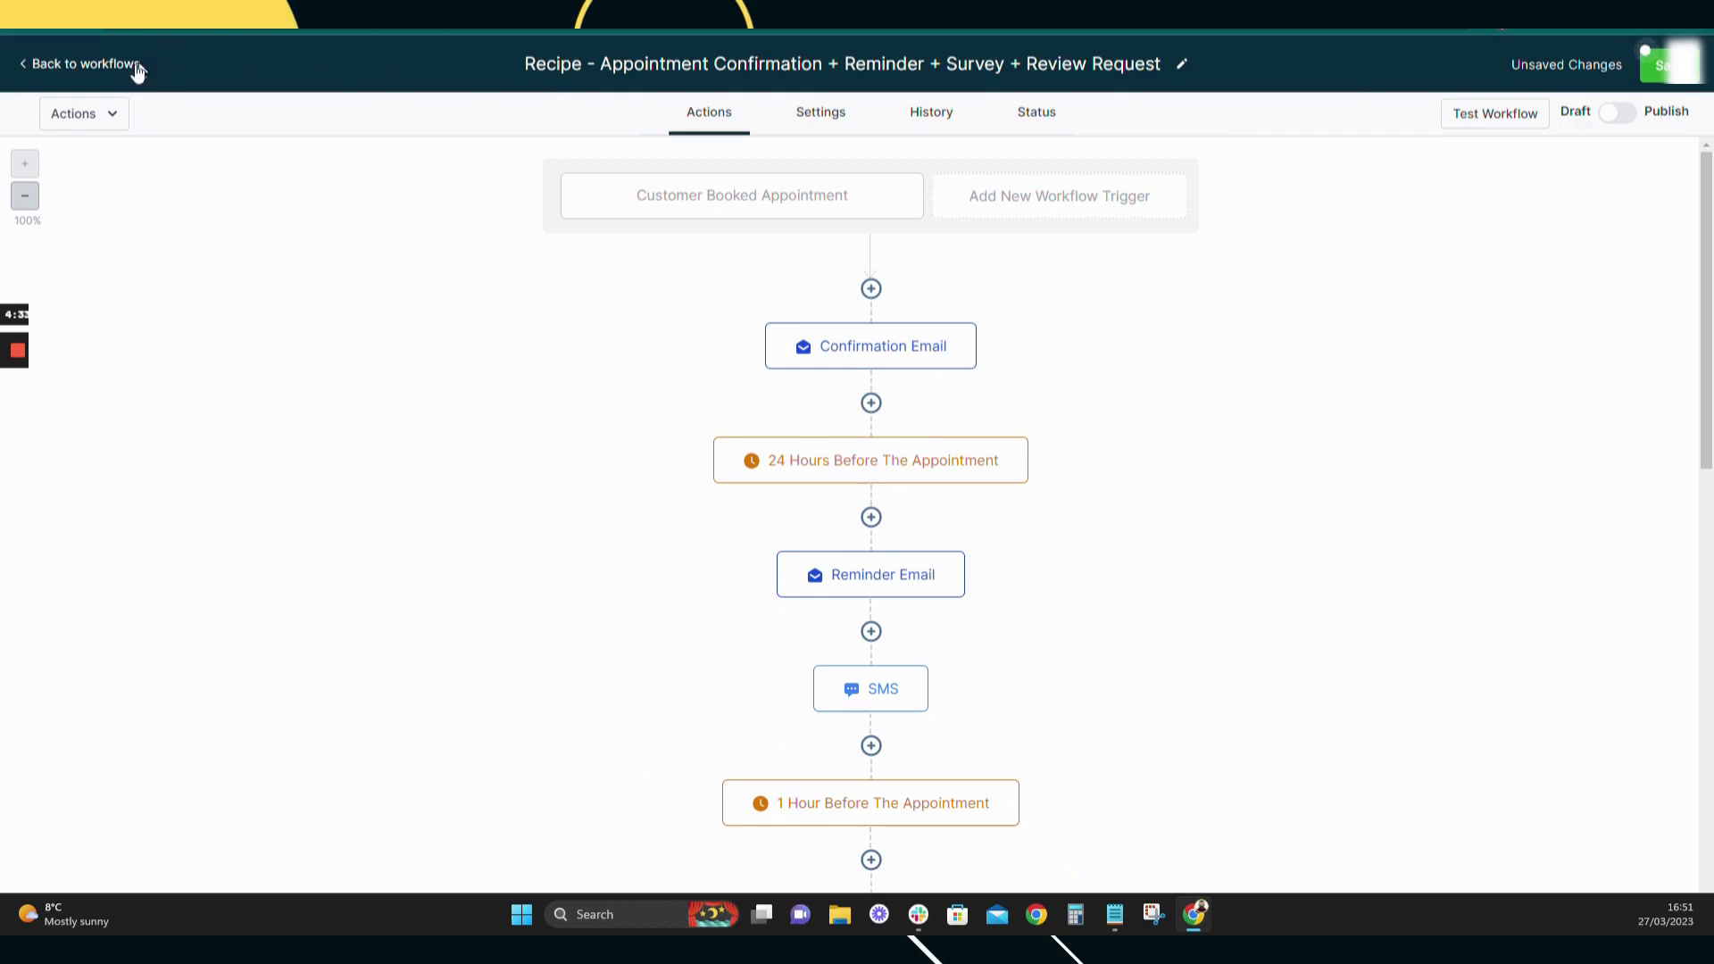
pyautogui.click(1683, 73)
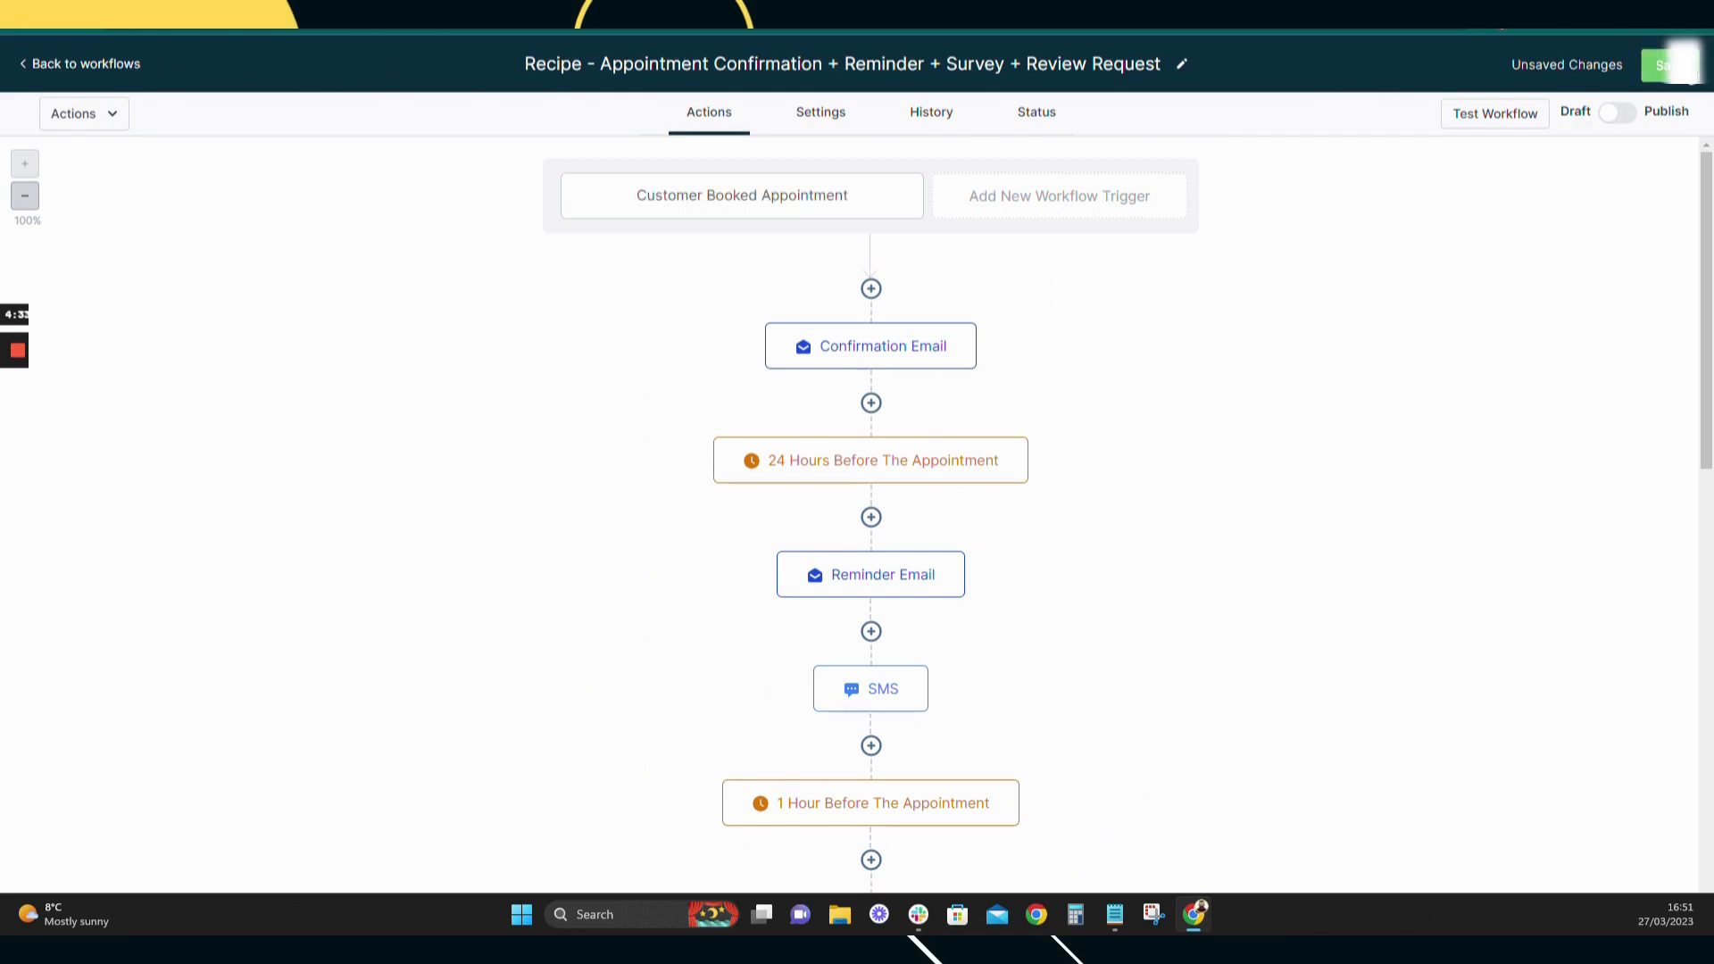
pyautogui.click(111, 65)
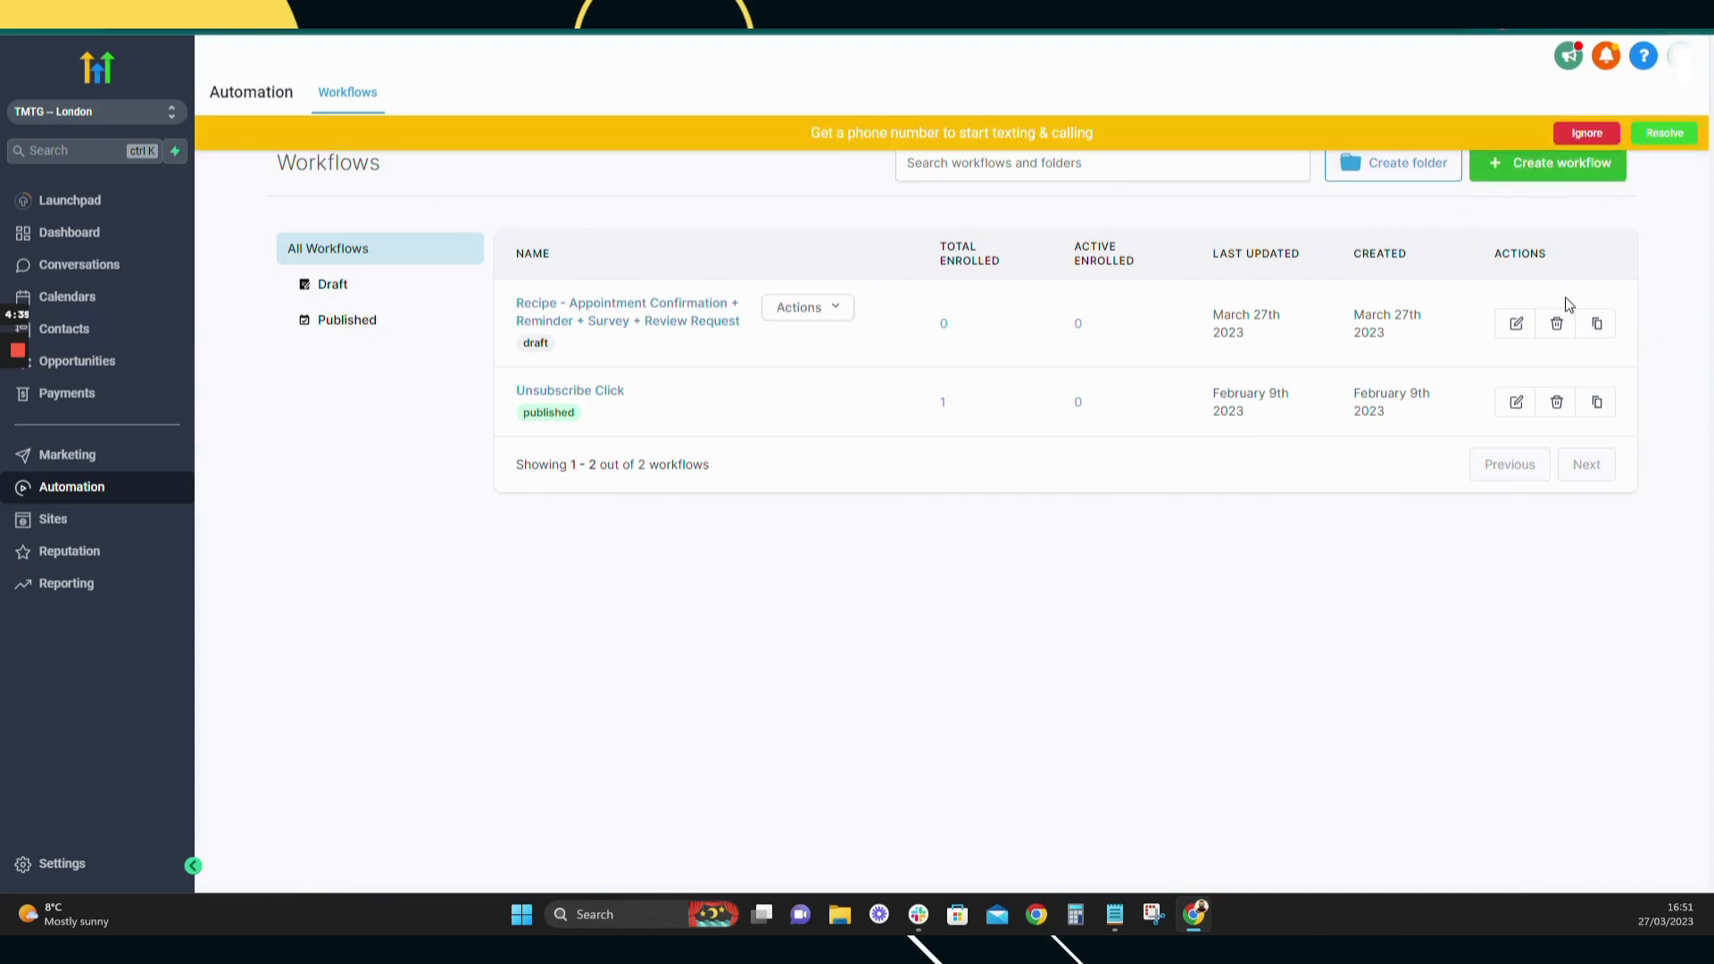
# - Delete the draft appointment confirmation, reminder, survey and review request workflow, and ignore the phone number notice
pyautogui.click(1556, 326)
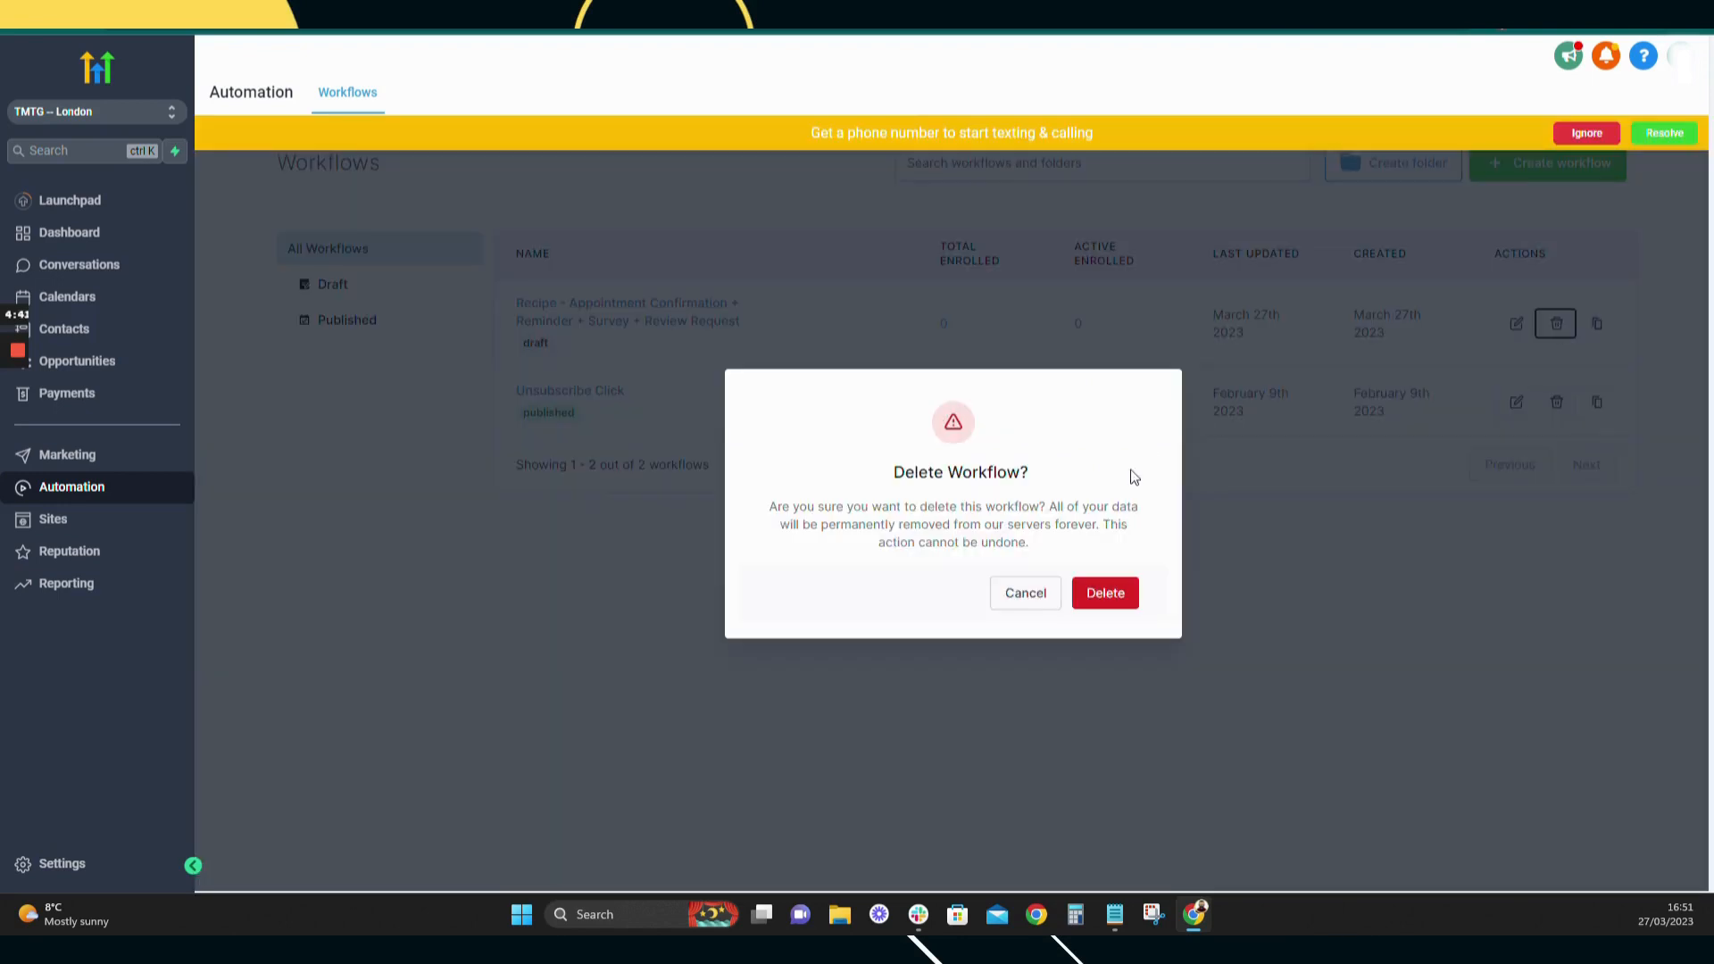
pyautogui.click(1102, 593)
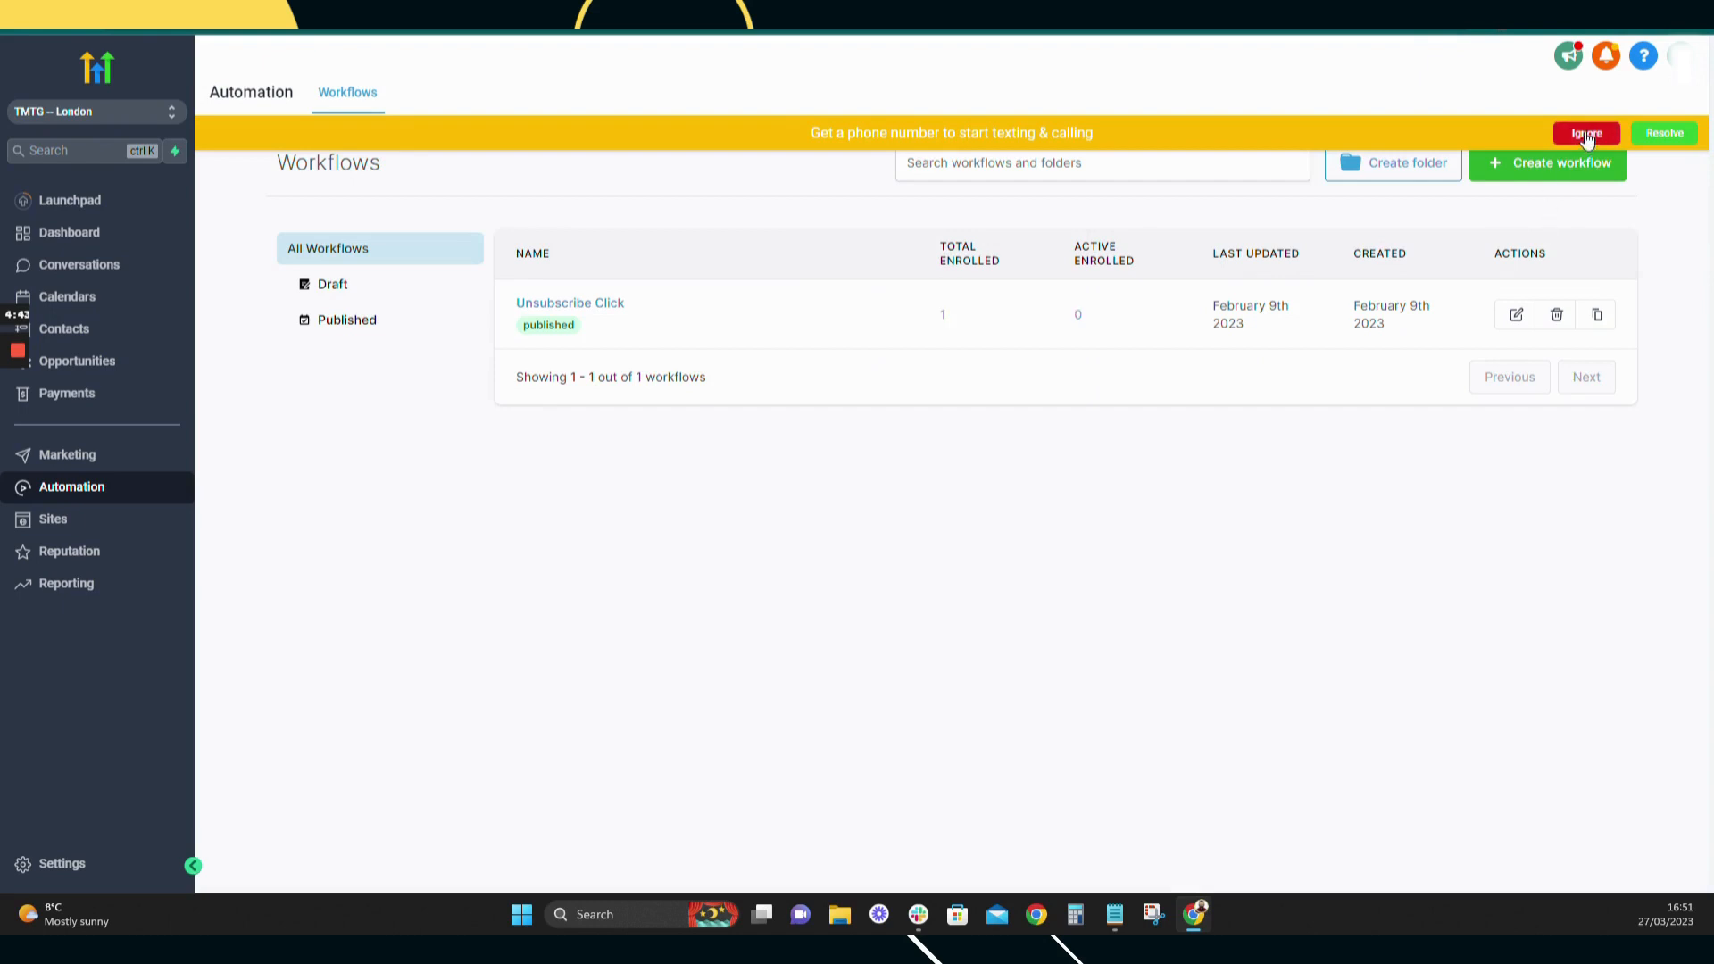
pyautogui.click(1586, 133)
# - Start creating another workflow and examine the campaign import choices and the full range of recipe templates
pyautogui.click(1547, 163)
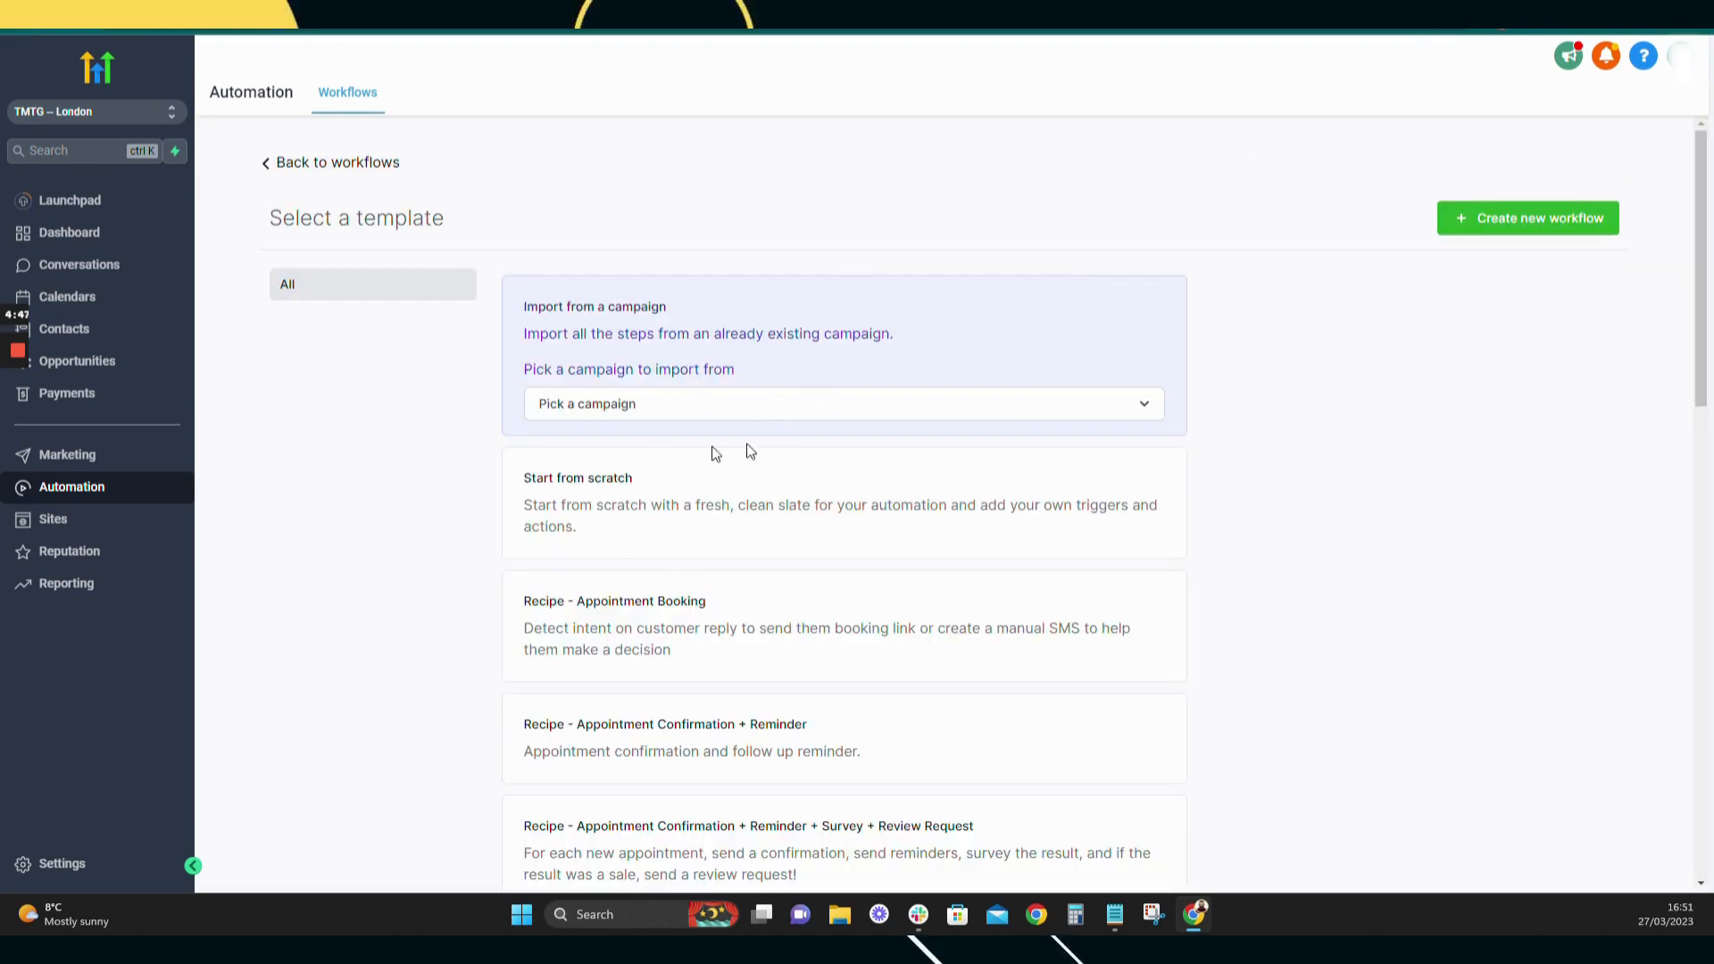
pyautogui.click(614, 415)
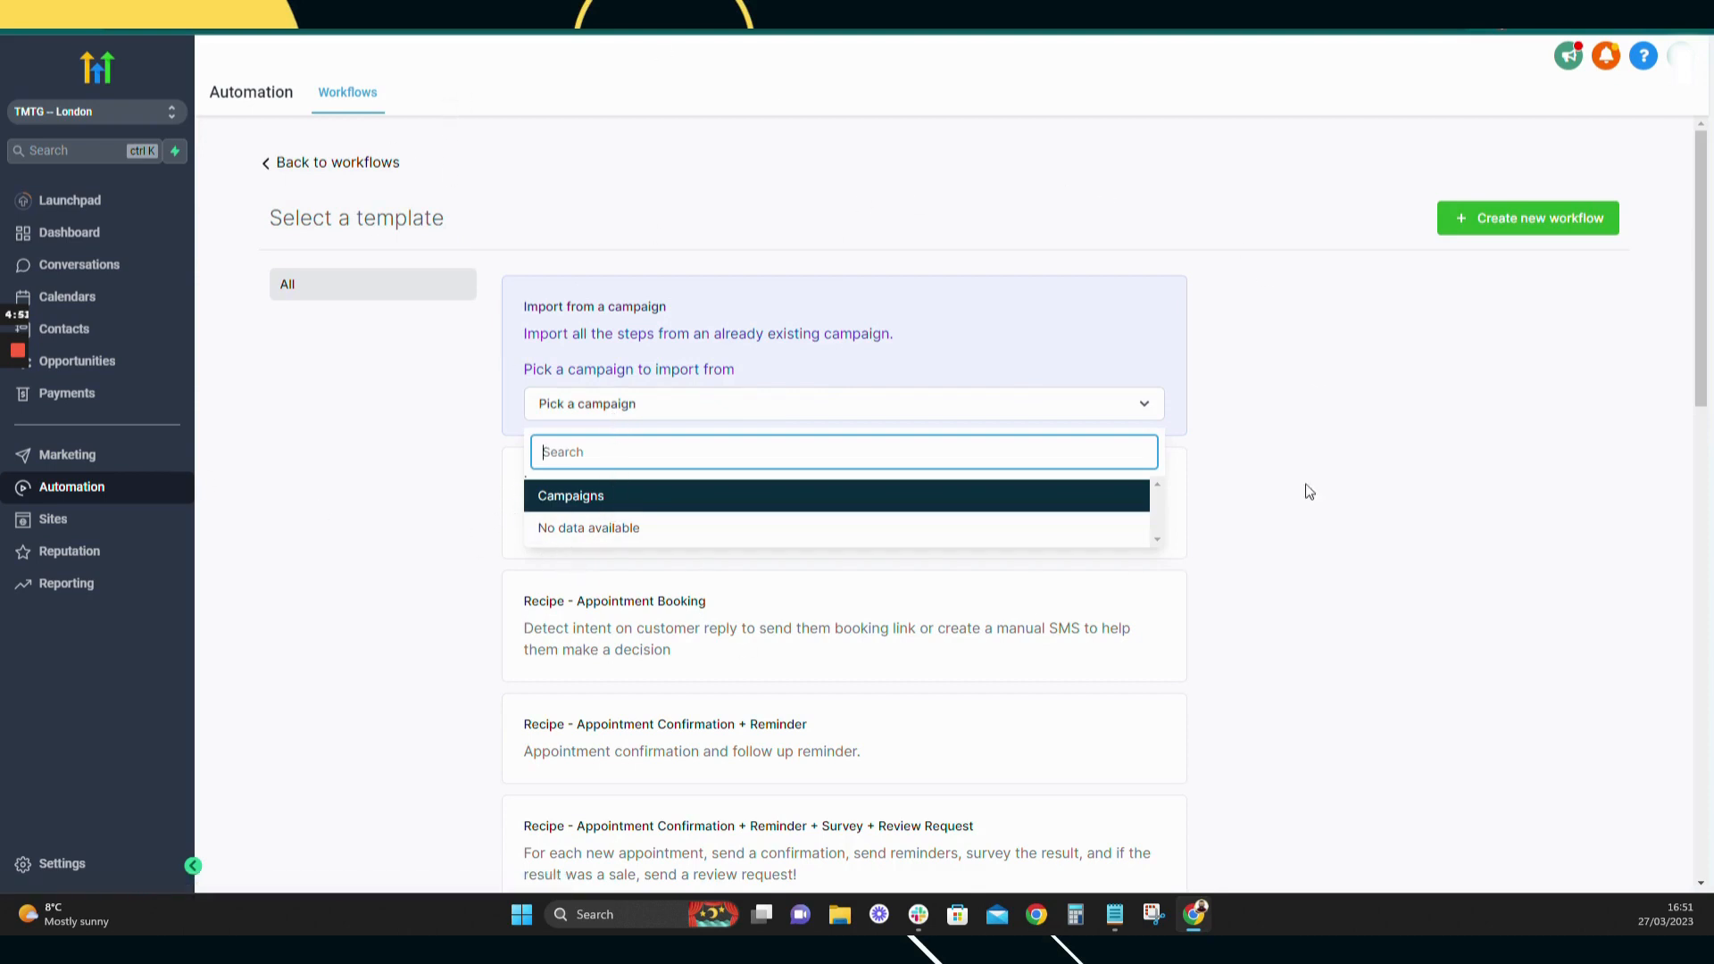
pyautogui.click(661, 203)
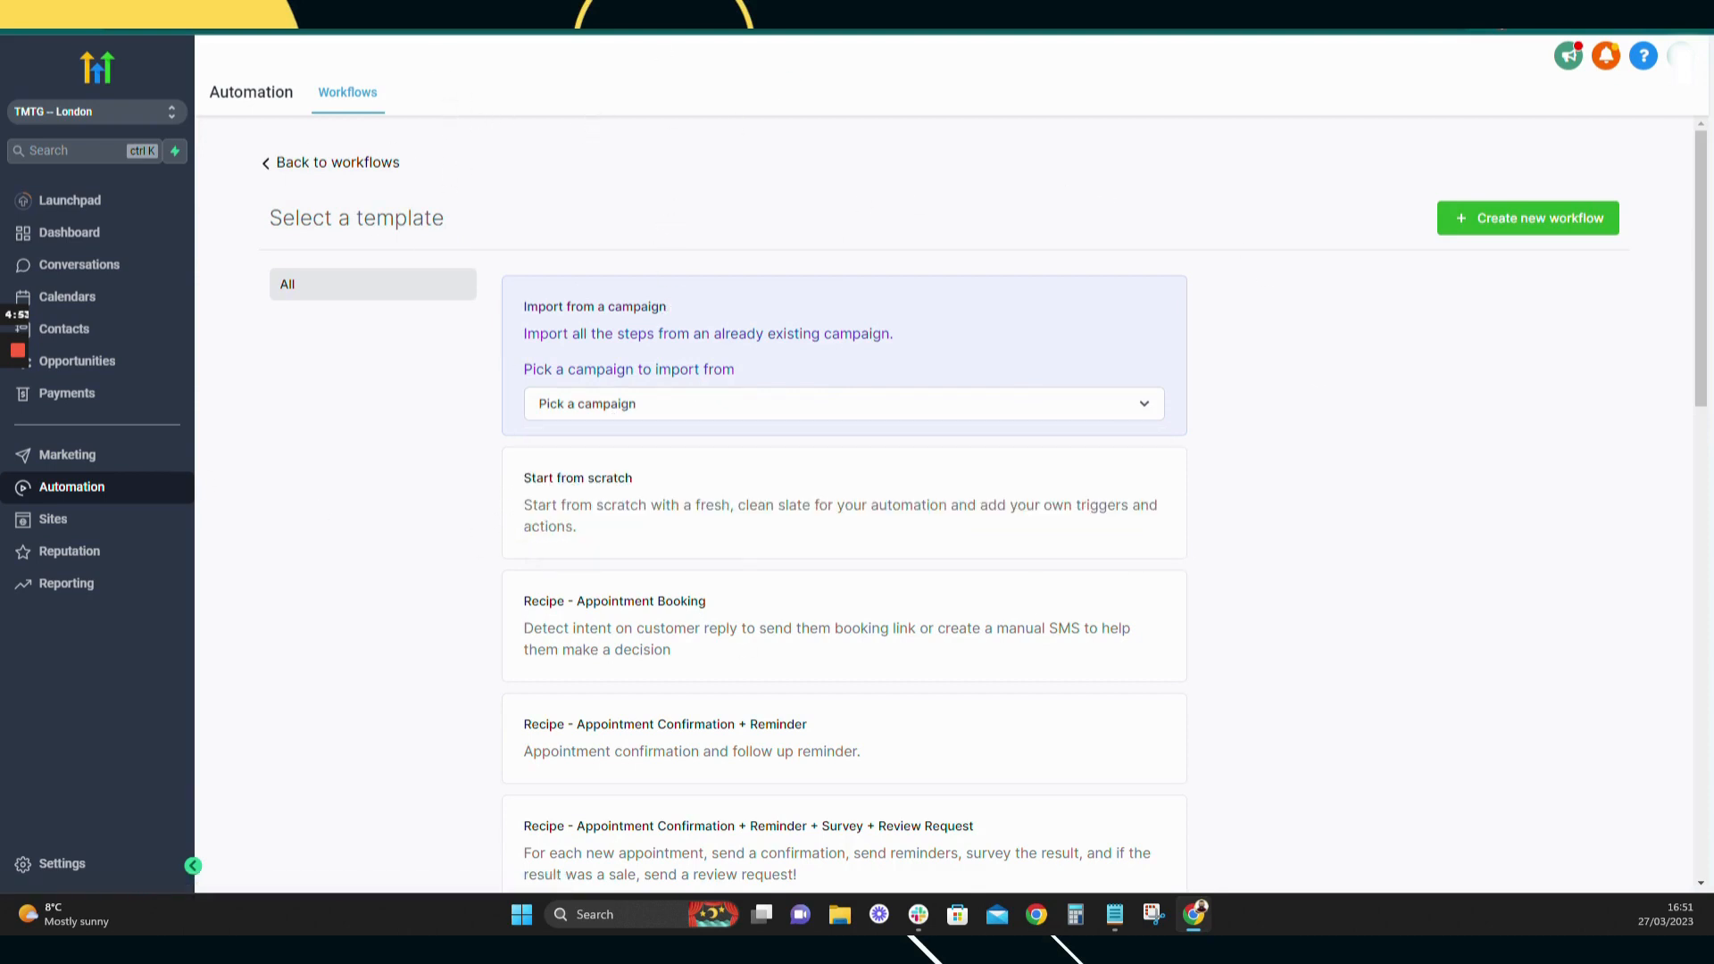
pyautogui.click(688, 411)
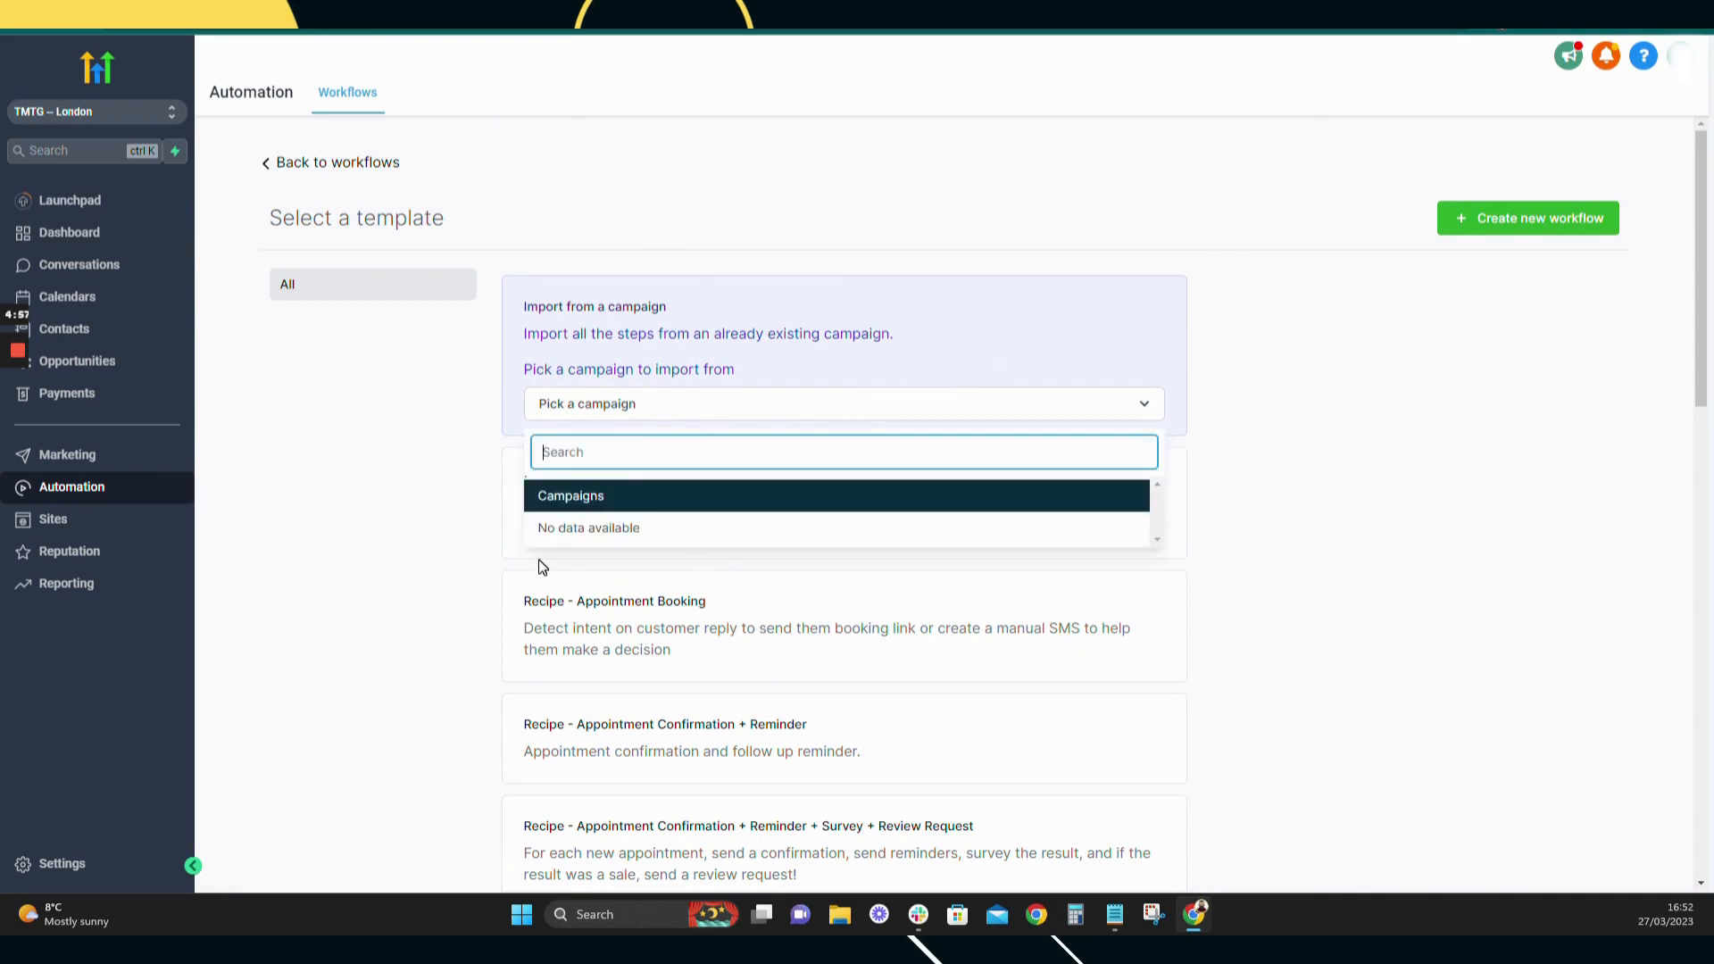
pyautogui.click(445, 471)
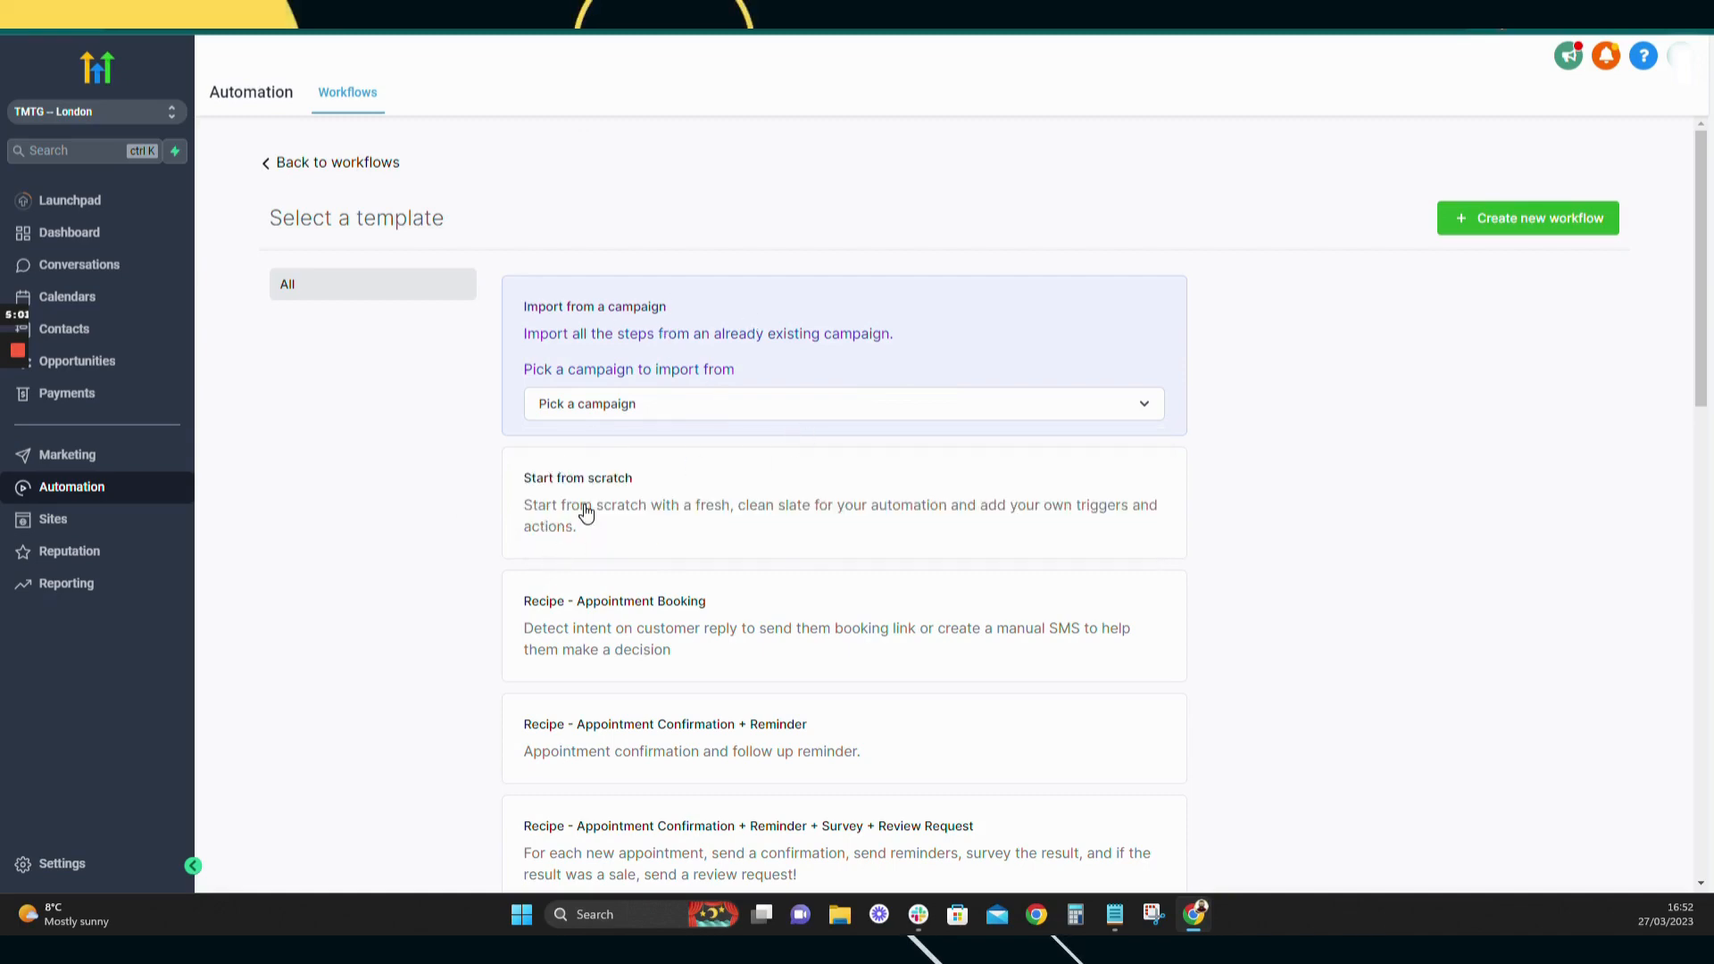
pyautogui.scroll(-10, 581, 505)
pyautogui.scroll(-3, 730, 538)
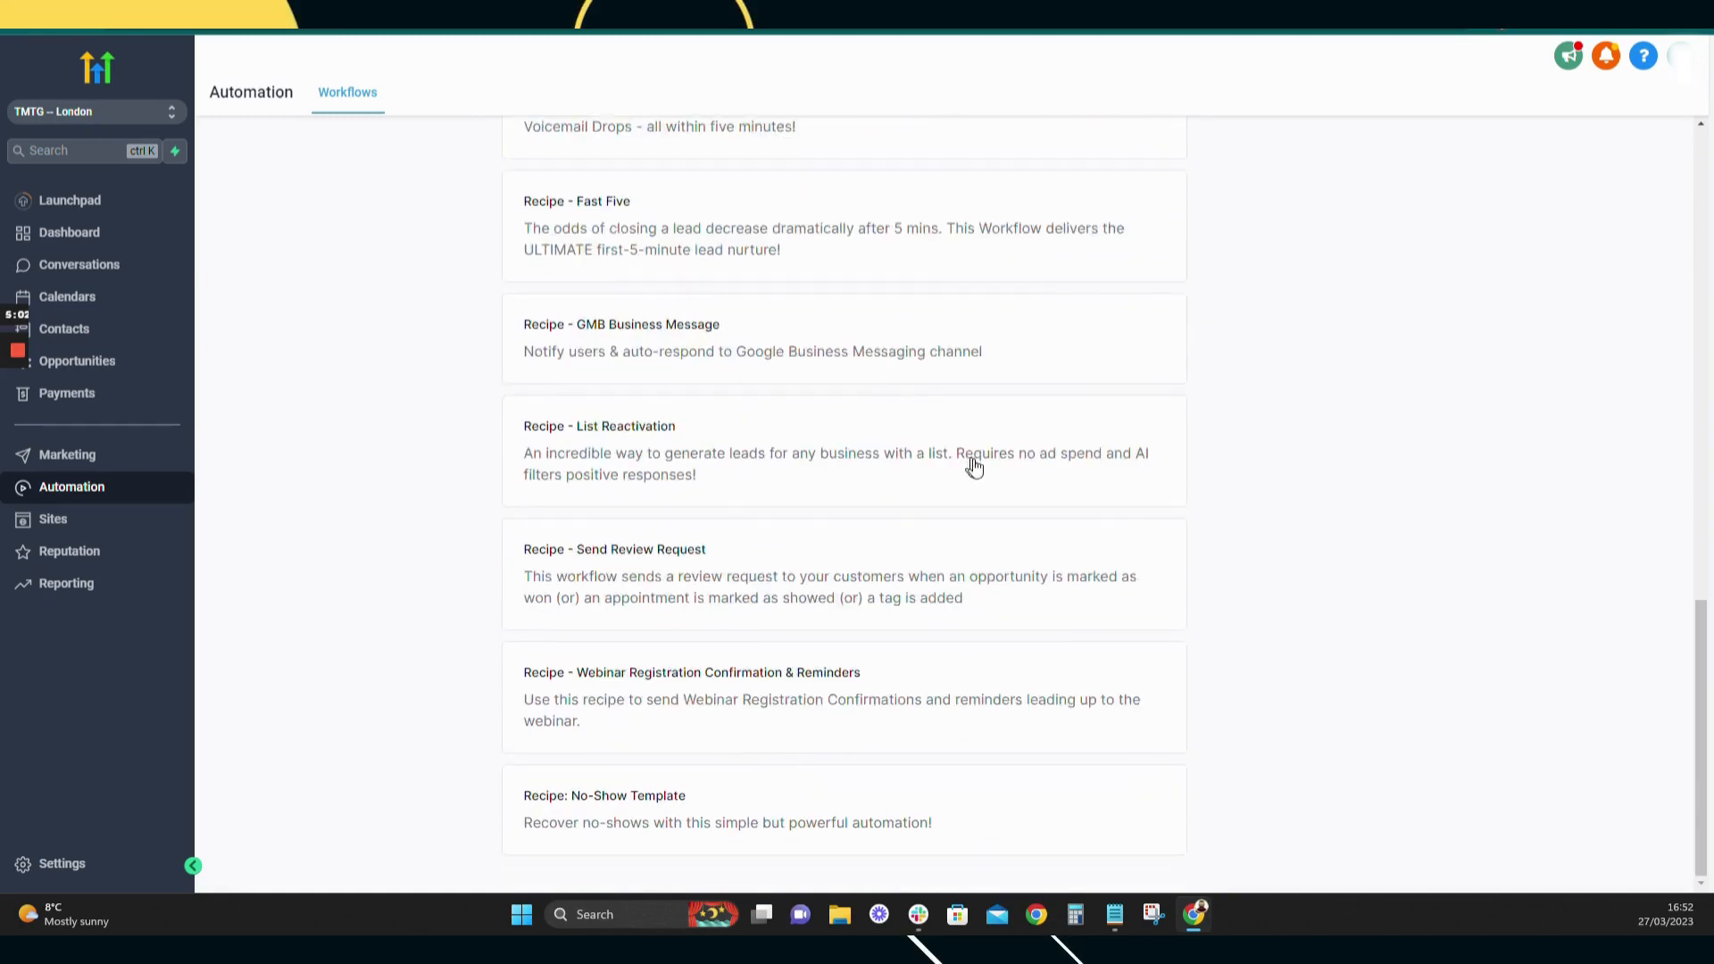
pyautogui.scroll(13, 731, 757)
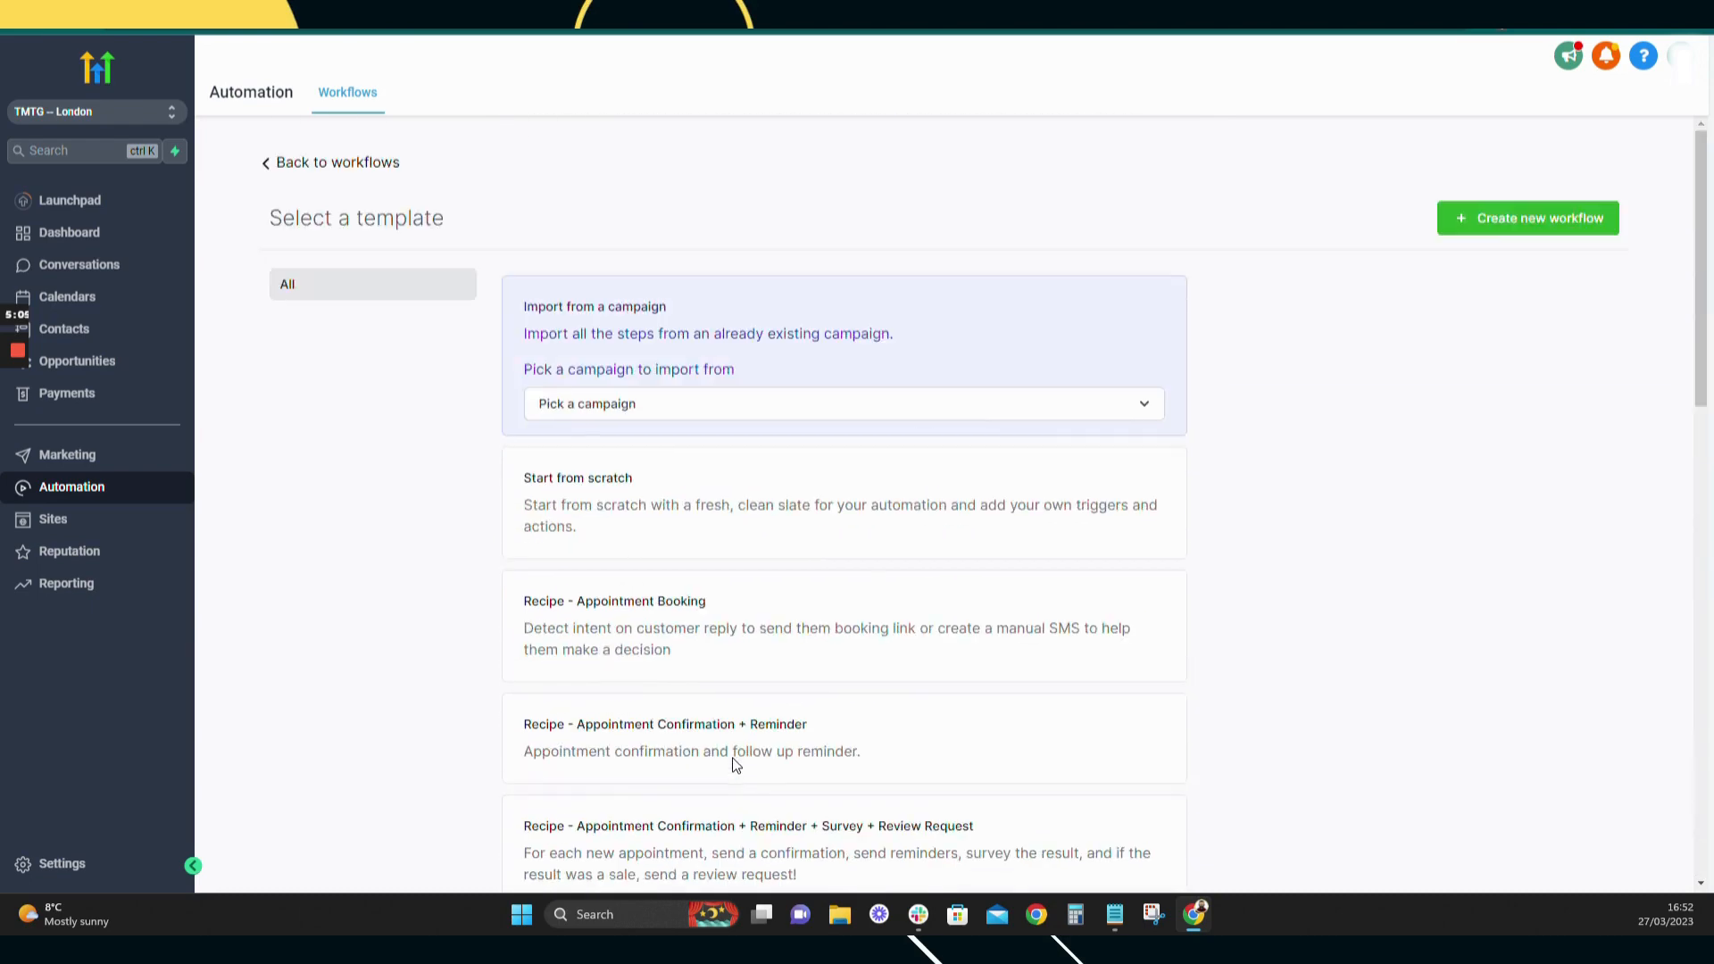
# - Create a new blank workflow and rename it "Demo"
pyautogui.click(1507, 210)
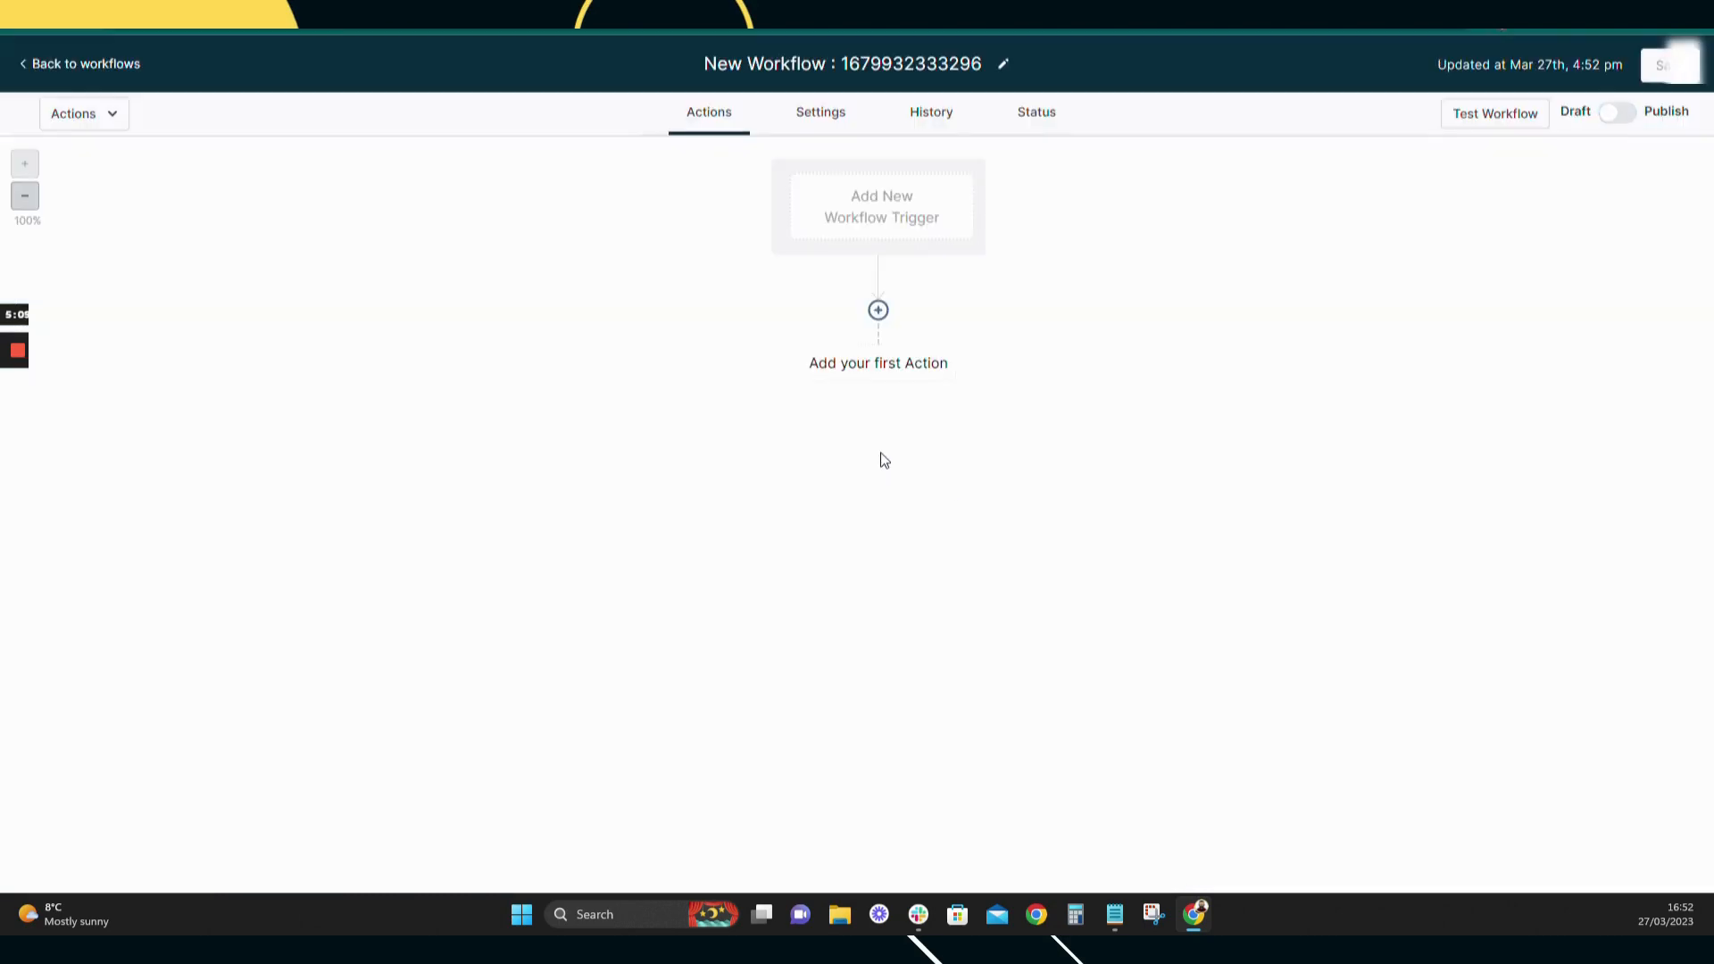
pyautogui.click(871, 63)
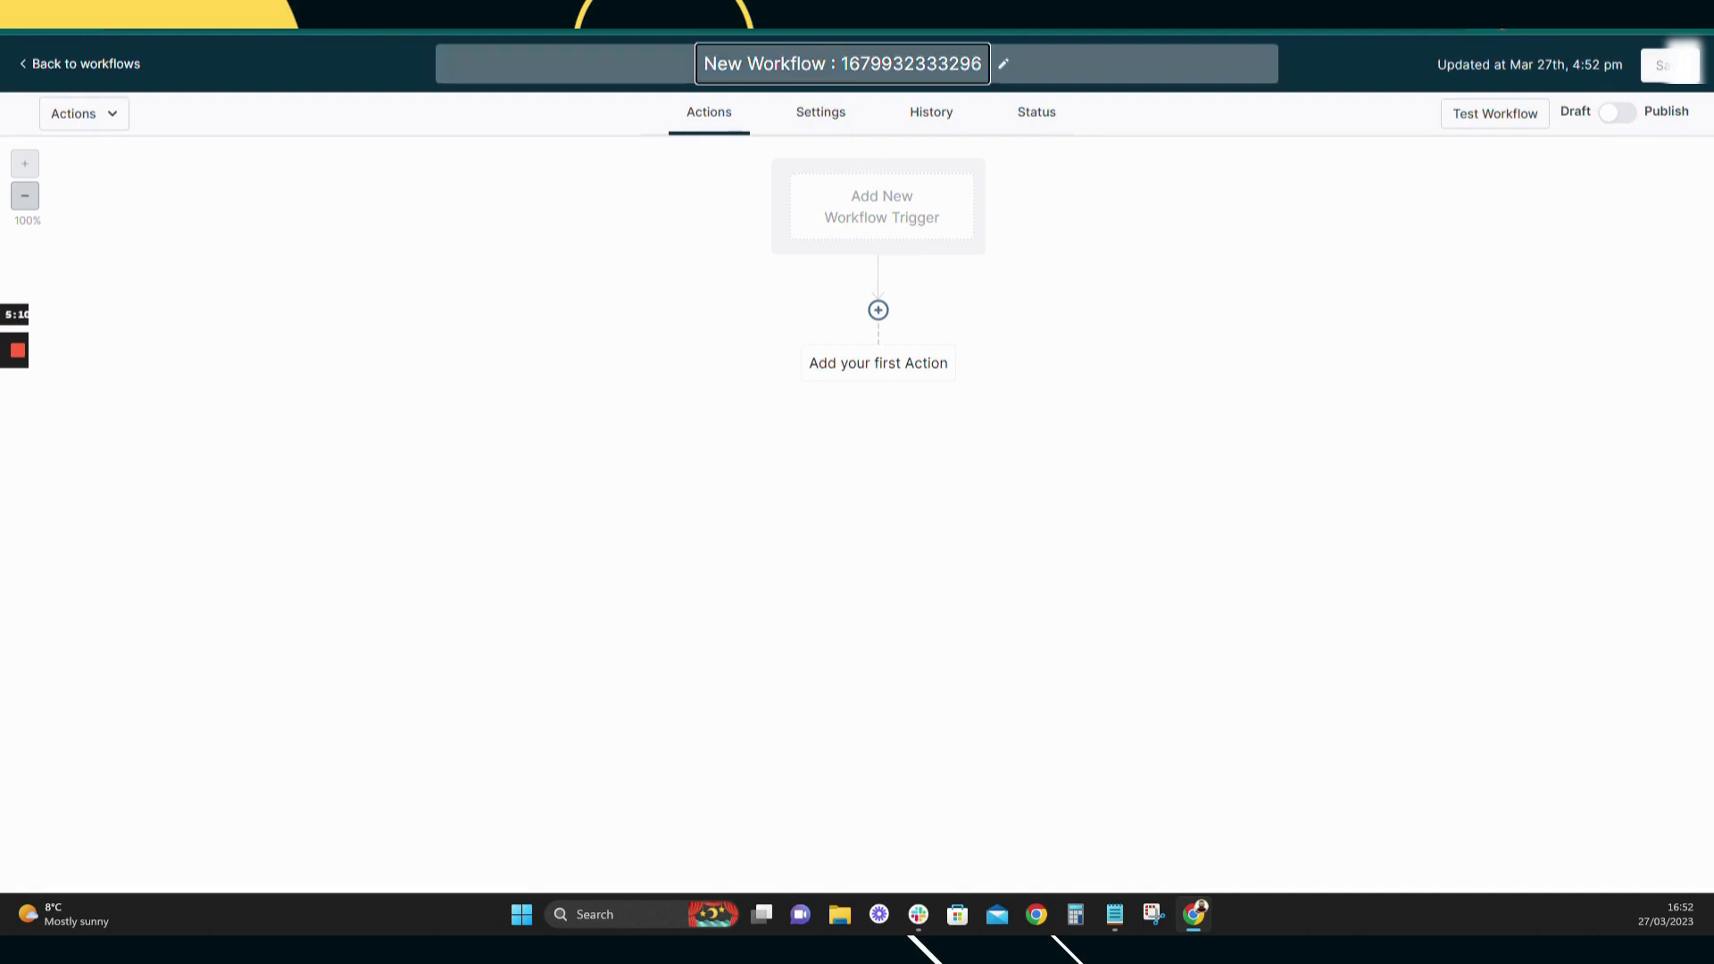
pyautogui.write('Demo')
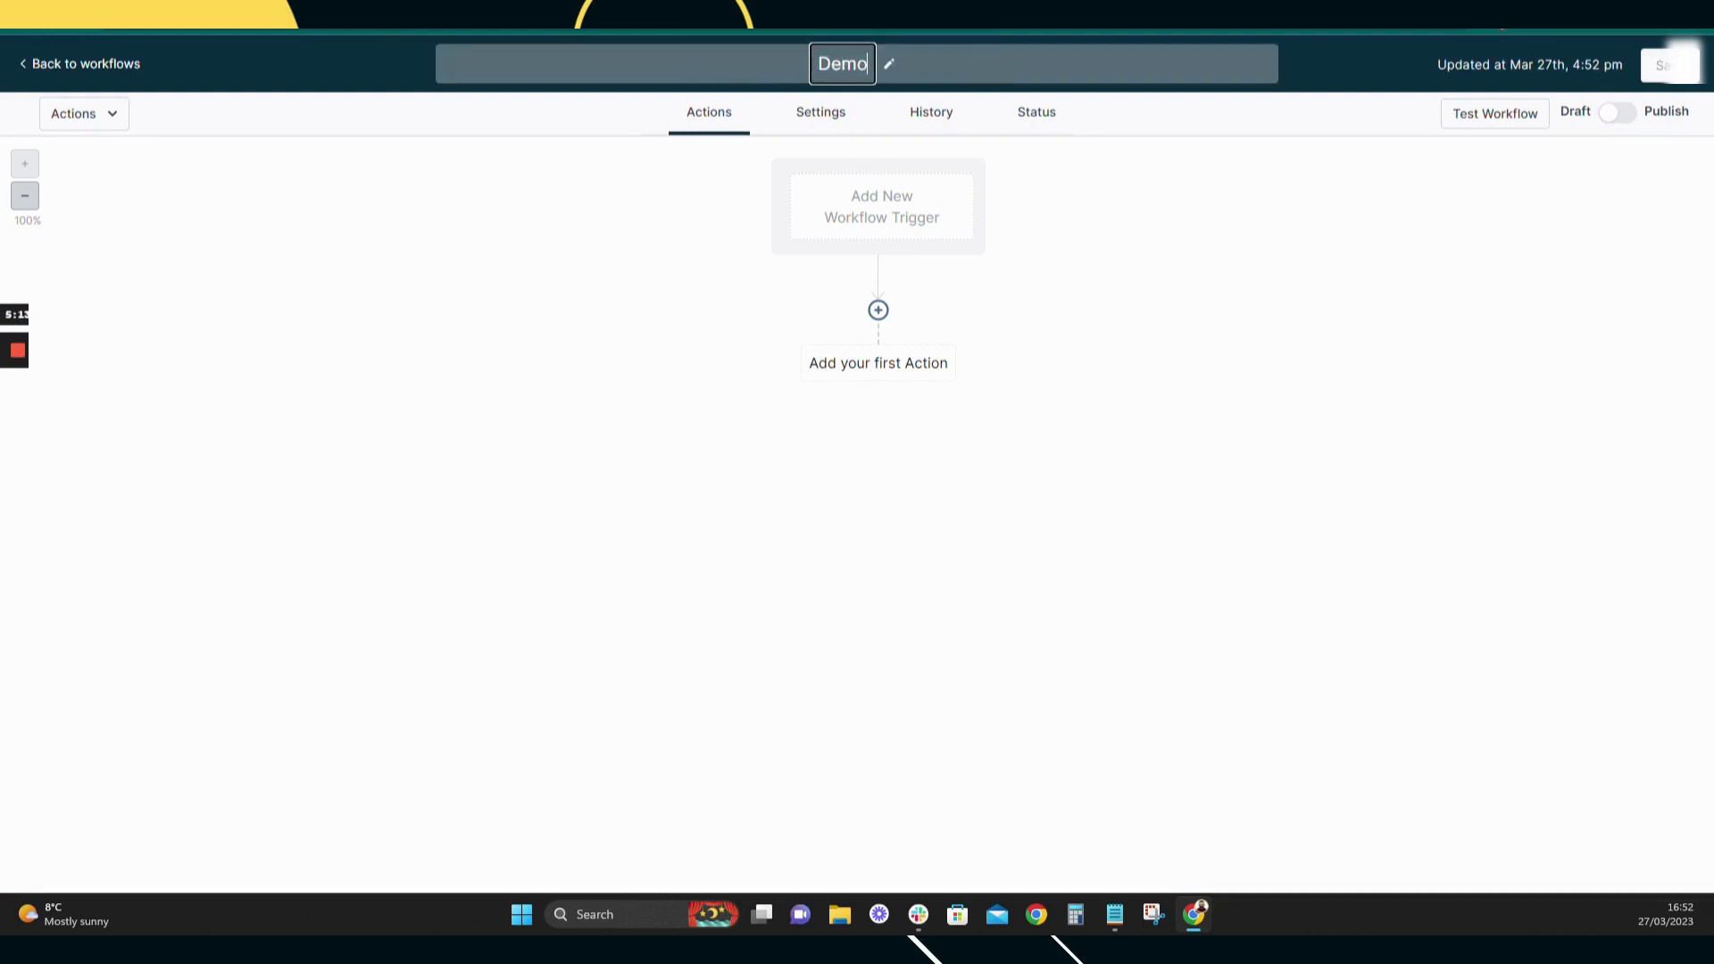
pyautogui.press('Return')
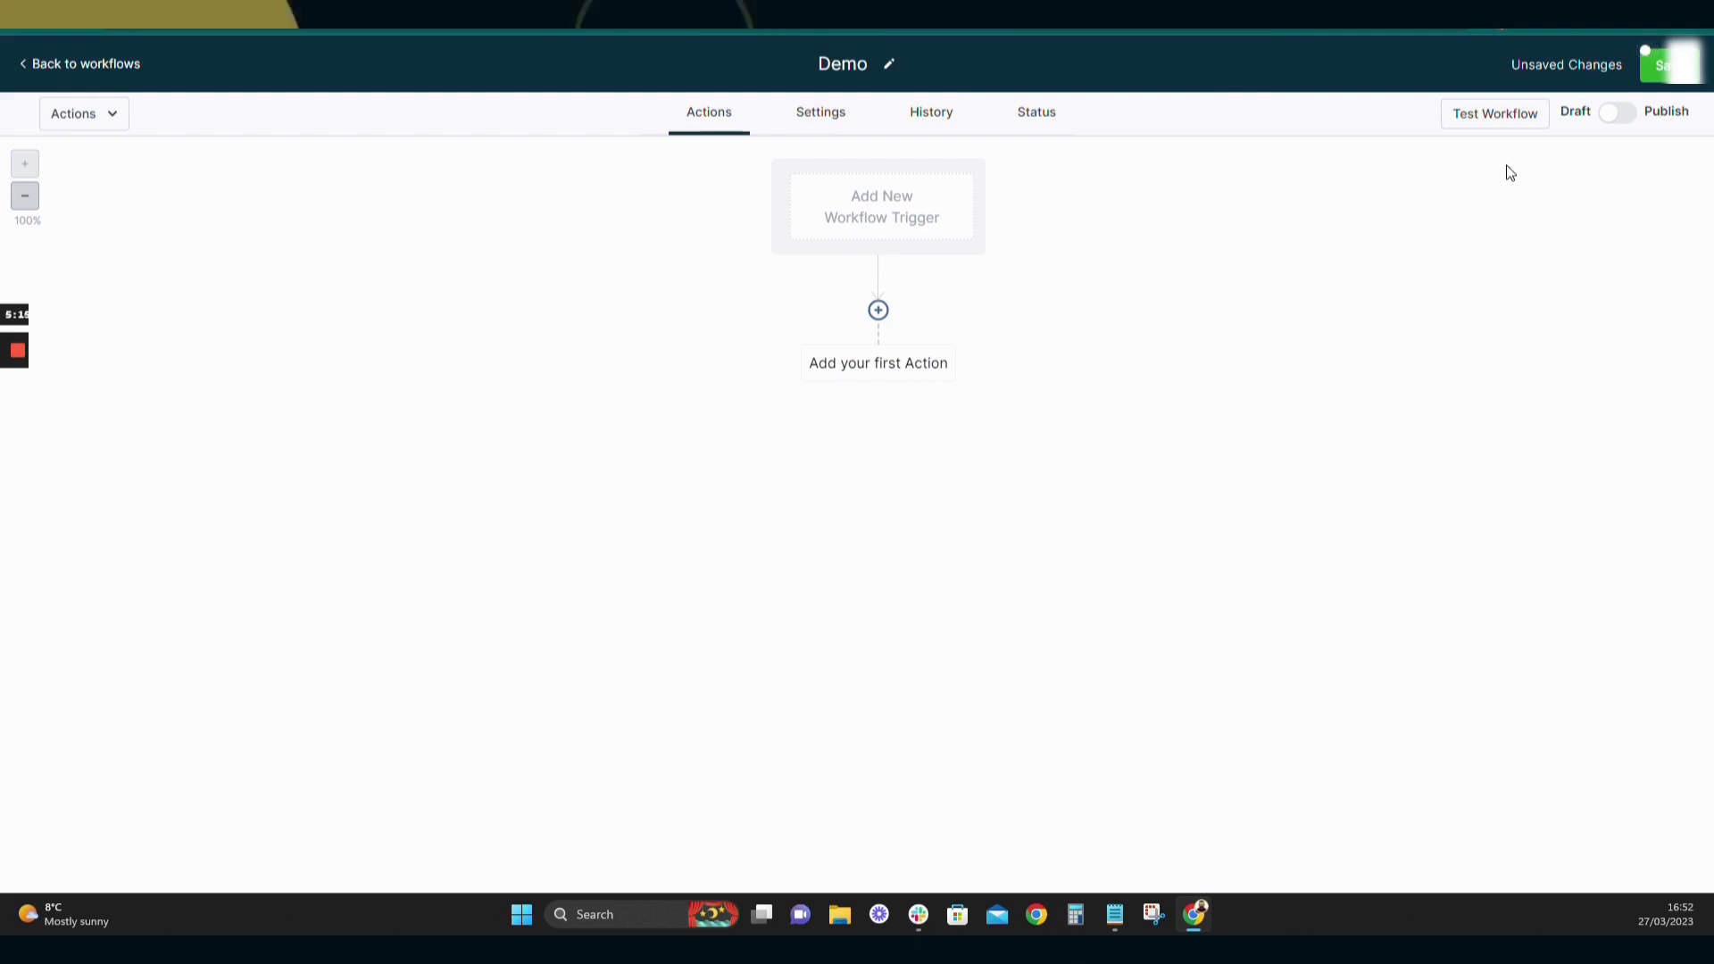
# - Start a Contact Changed workflow trigger and add a Tags filter with the Added operator
pyautogui.click(874, 229)
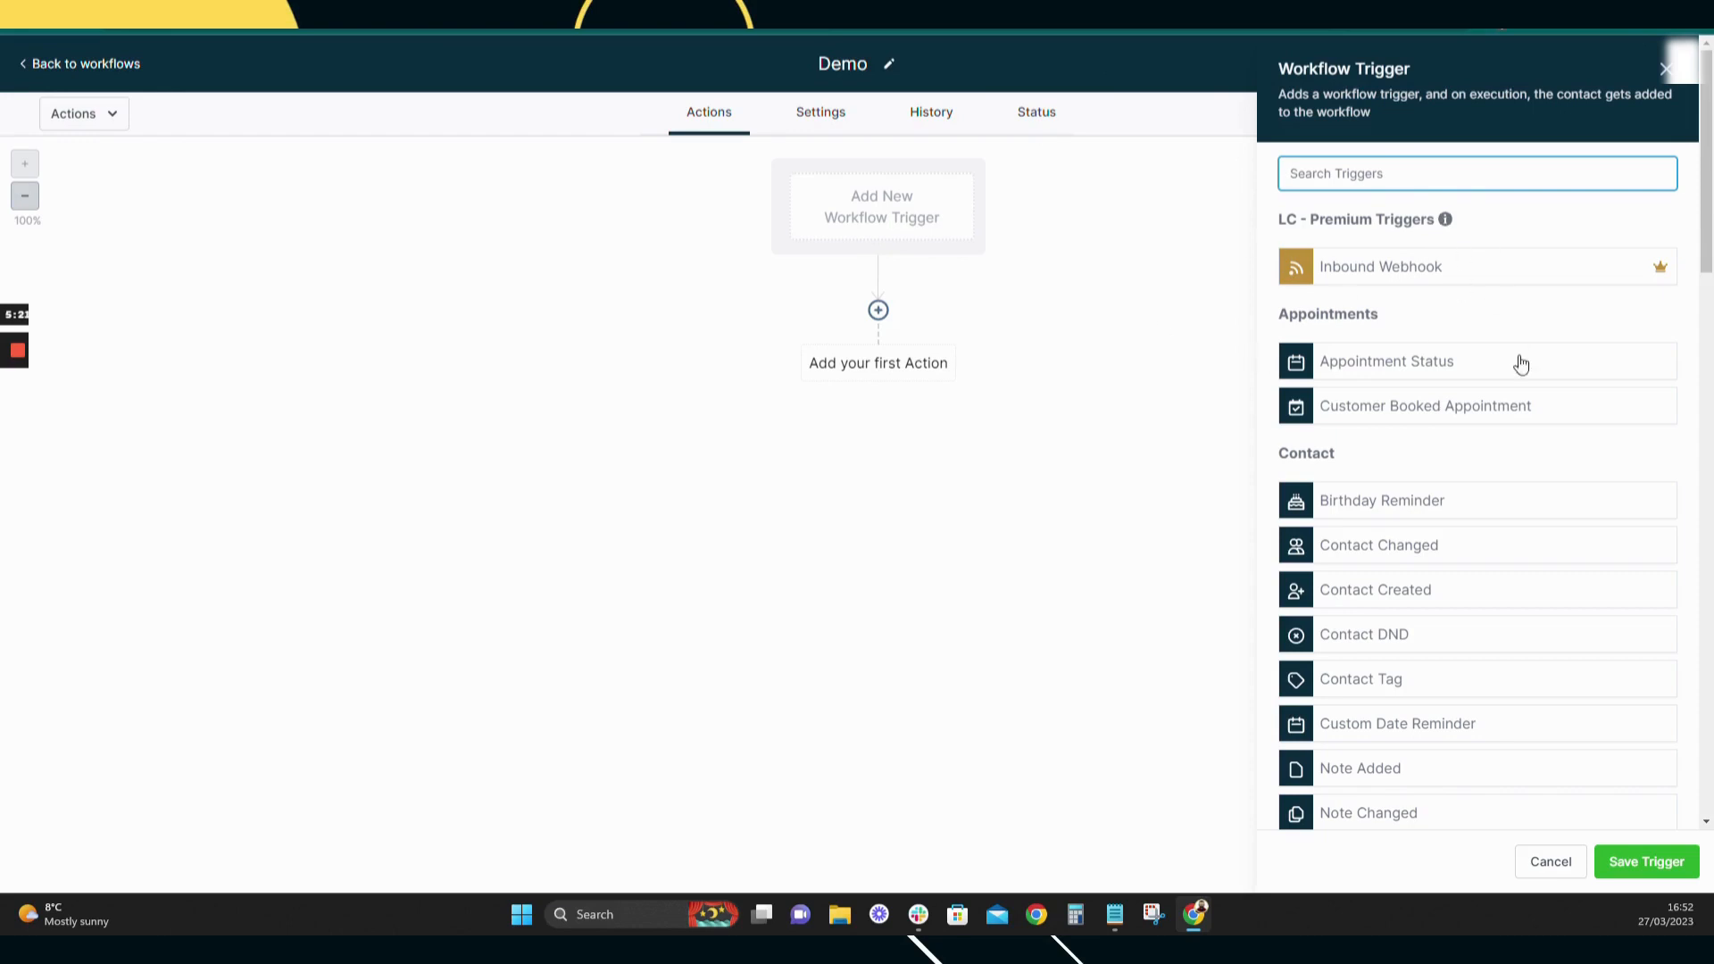
pyautogui.scroll(-1, 1370, 264)
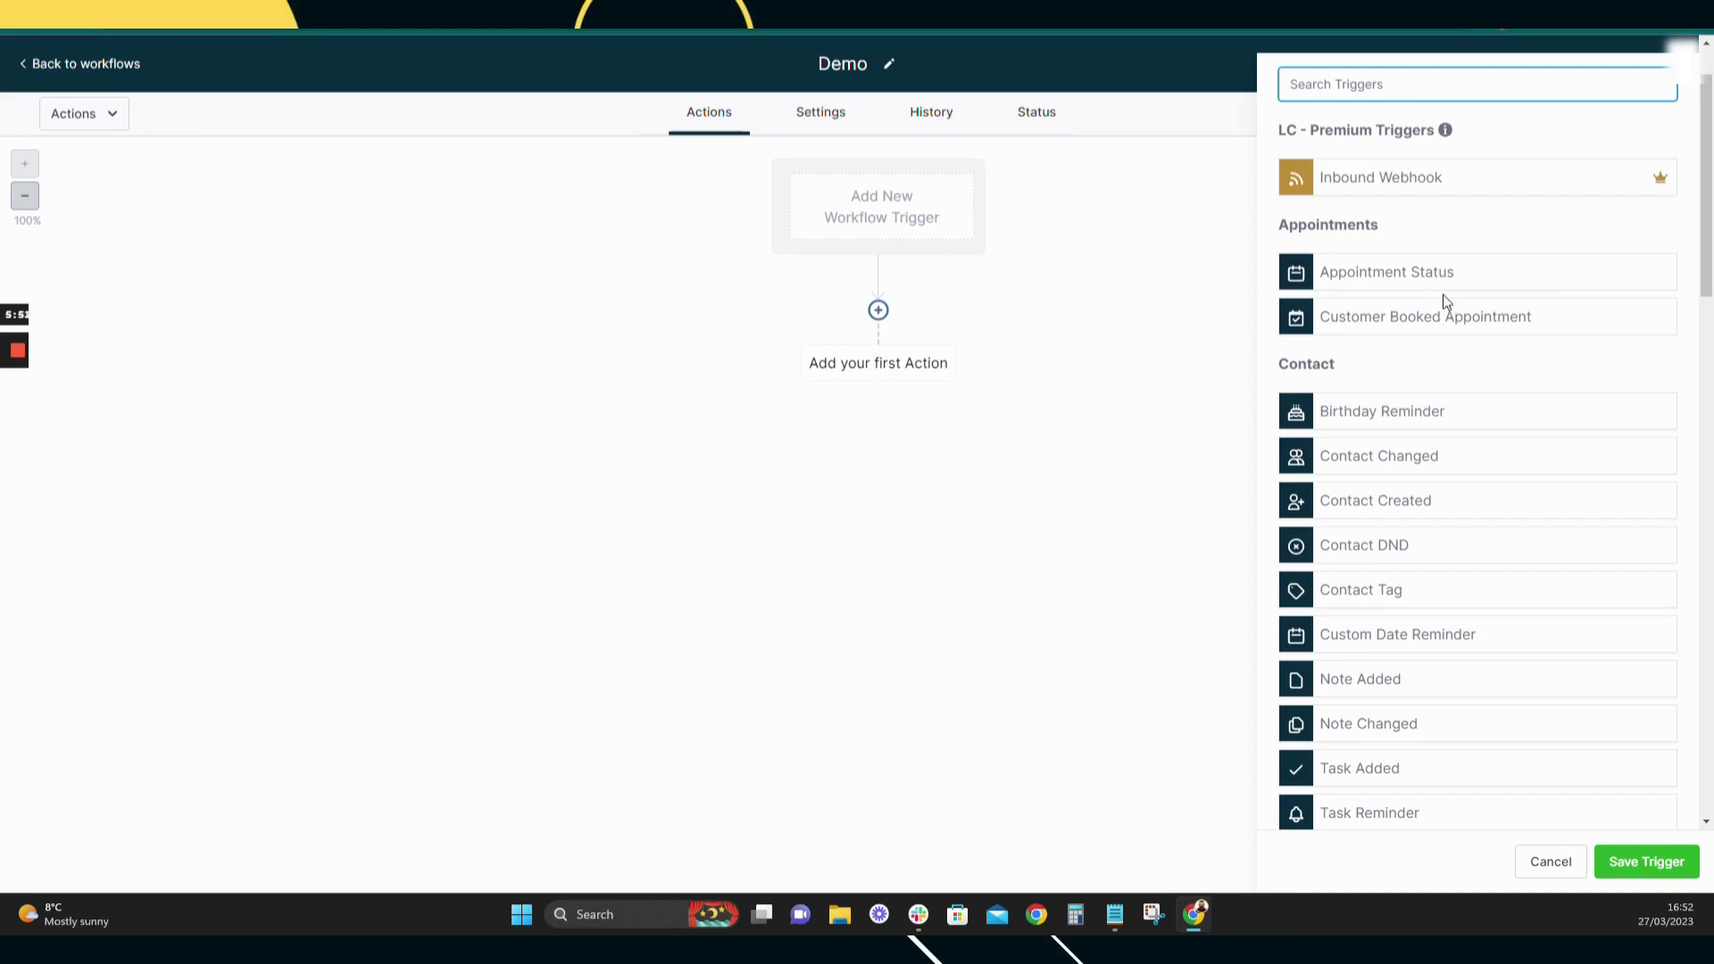
pyautogui.scroll(-1, 1508, 277)
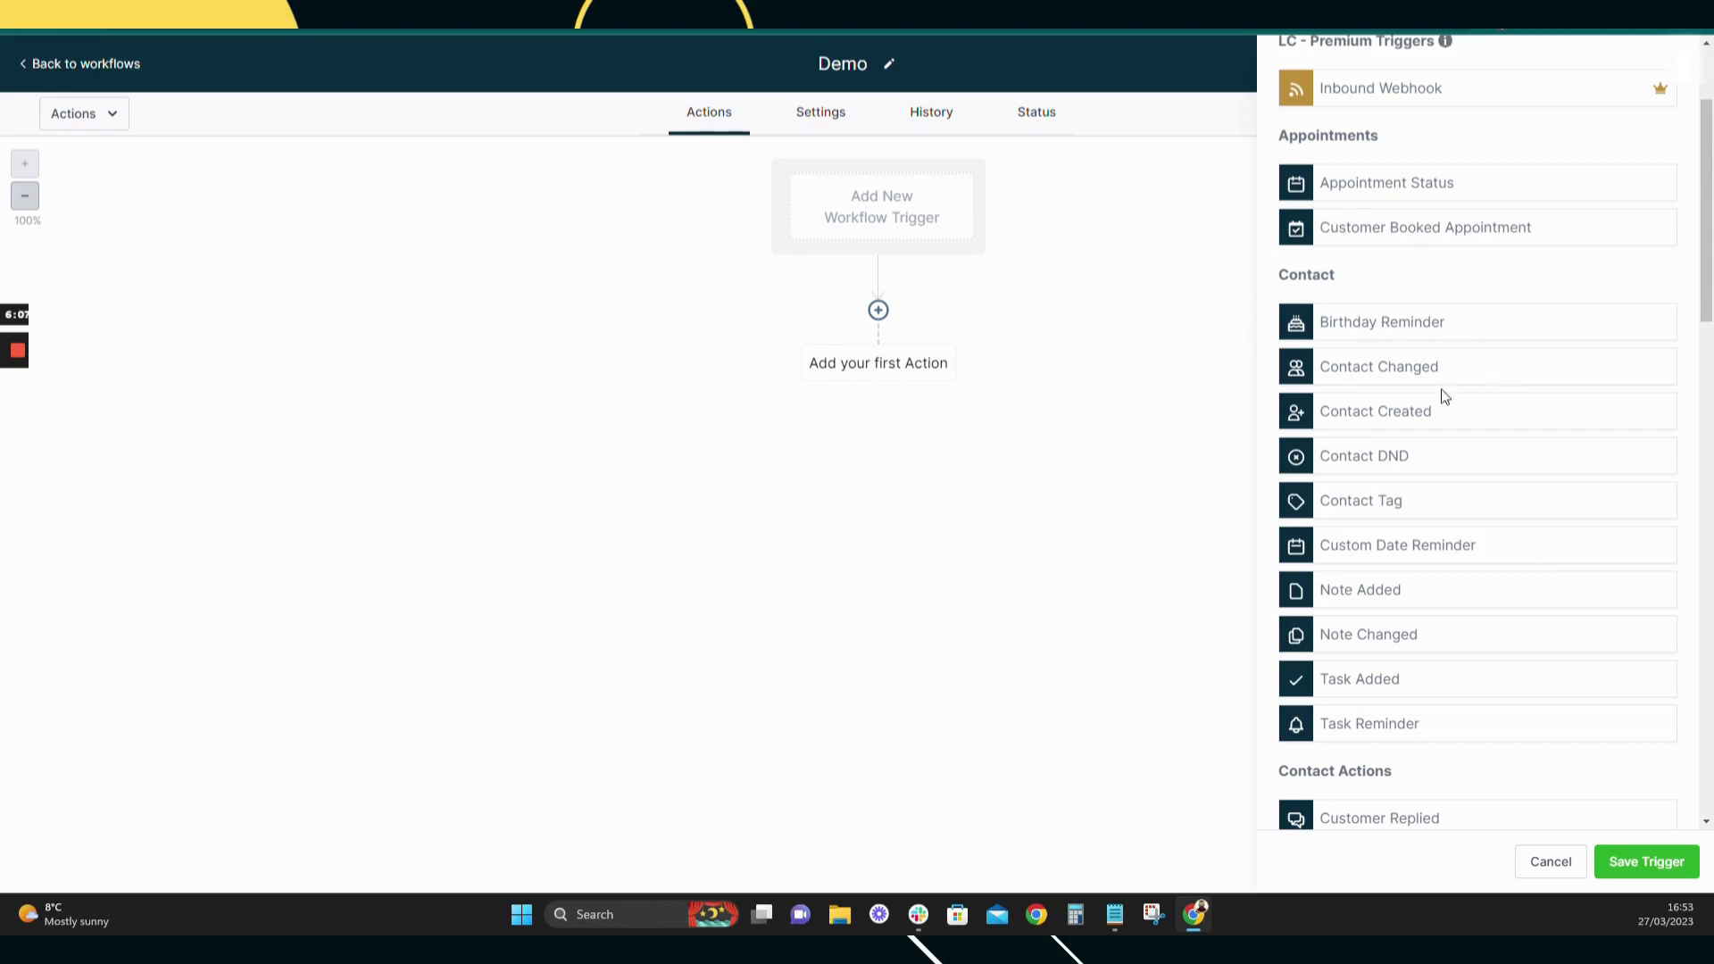
pyautogui.click(1355, 376)
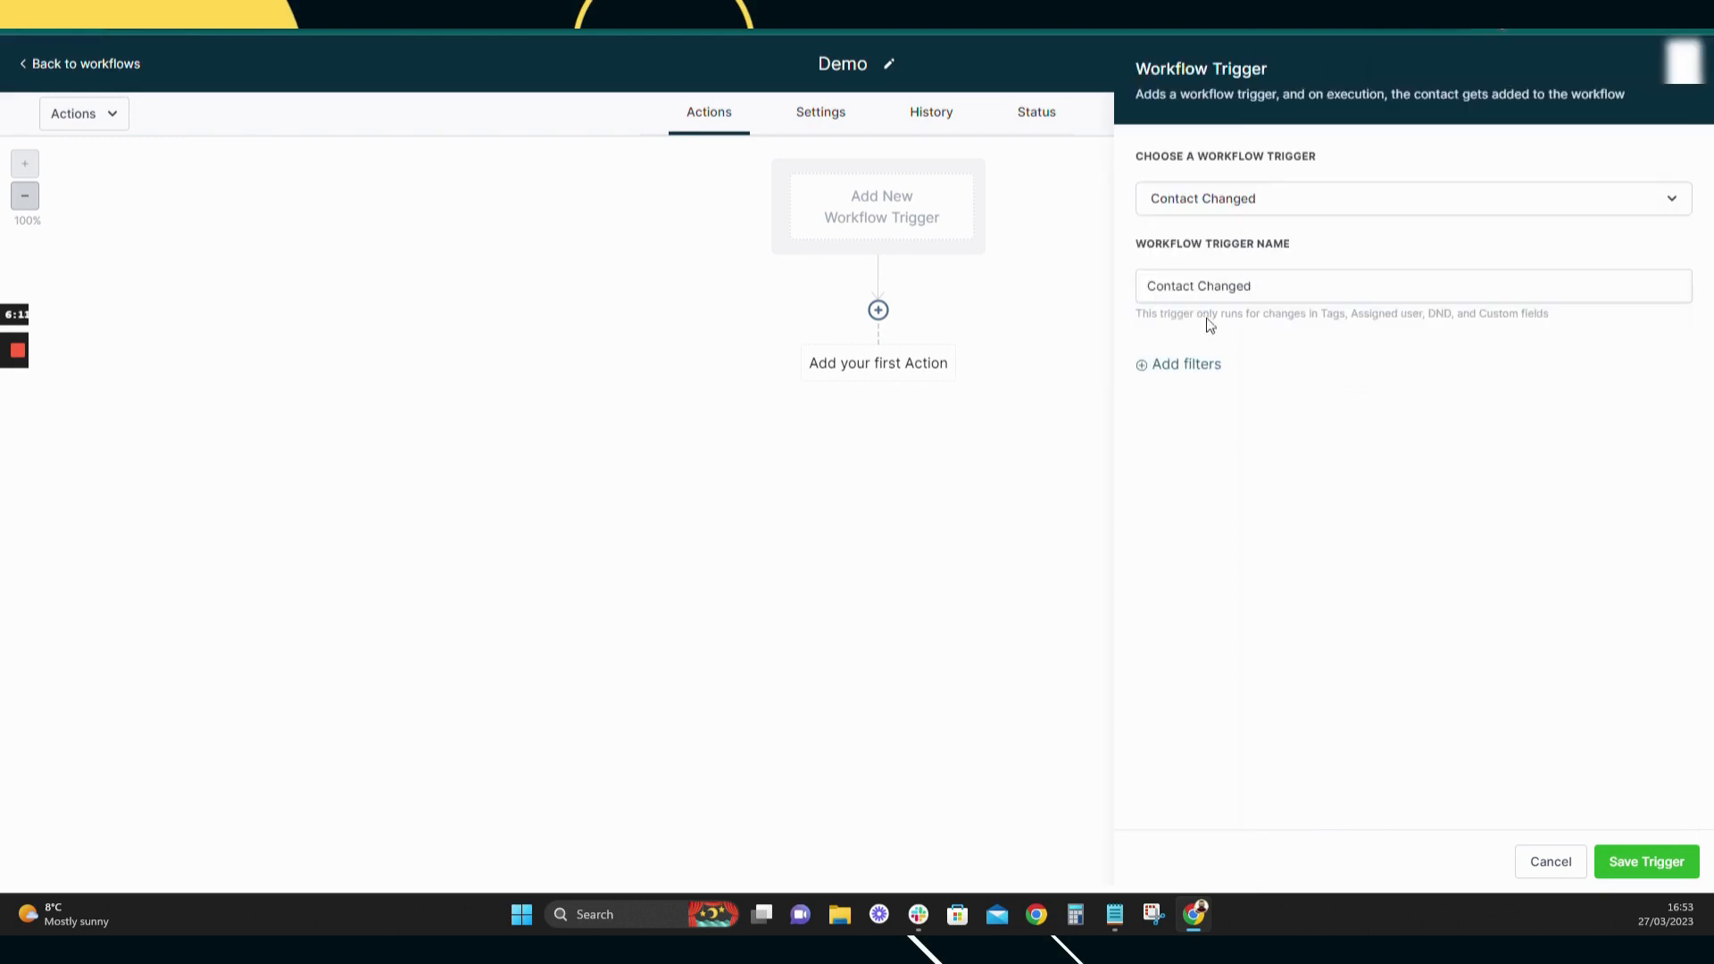
pyautogui.click(1192, 366)
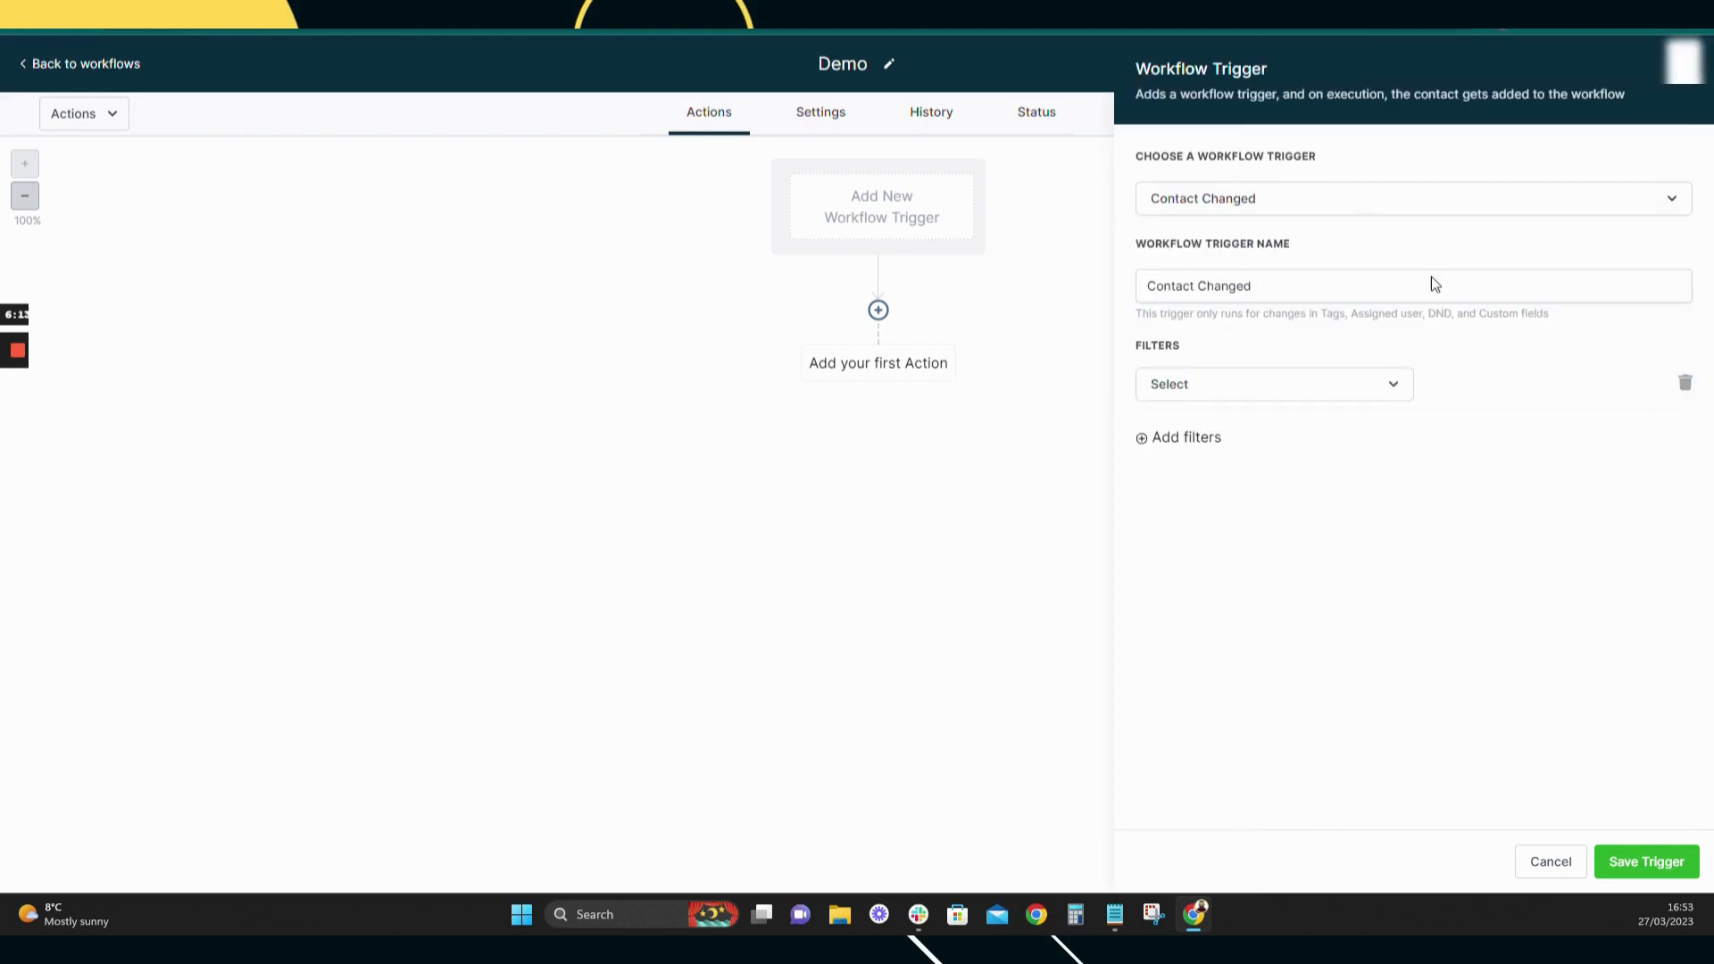
pyautogui.click(1244, 397)
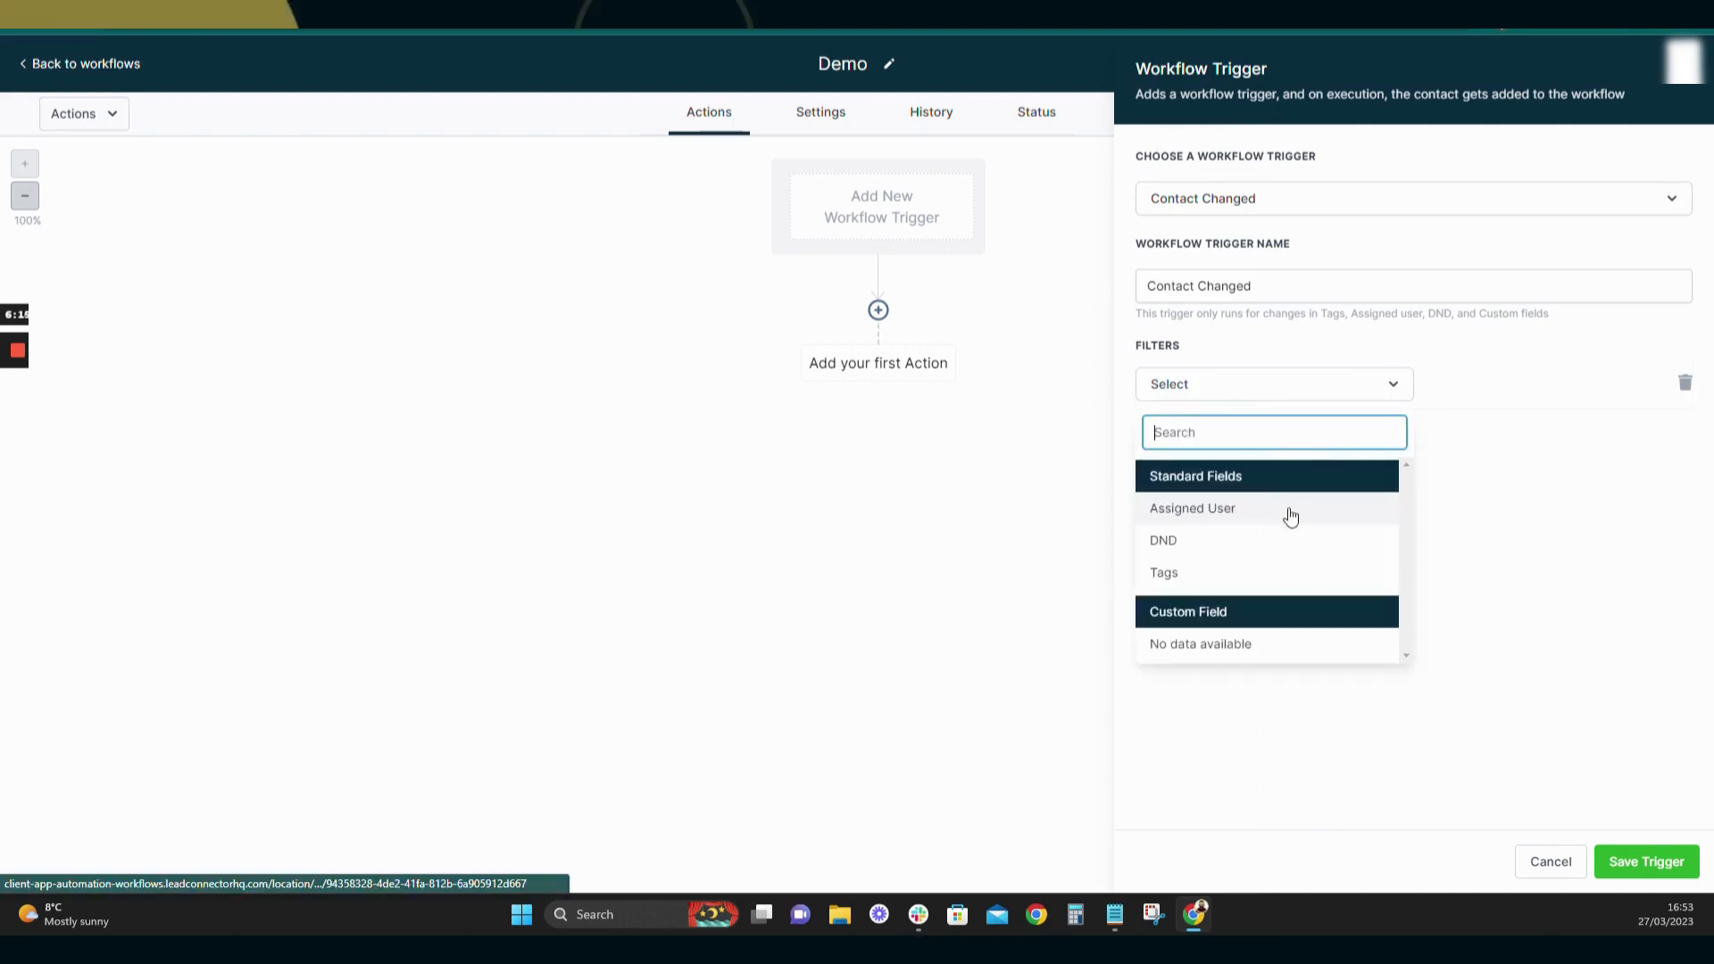
pyautogui.click(1166, 577)
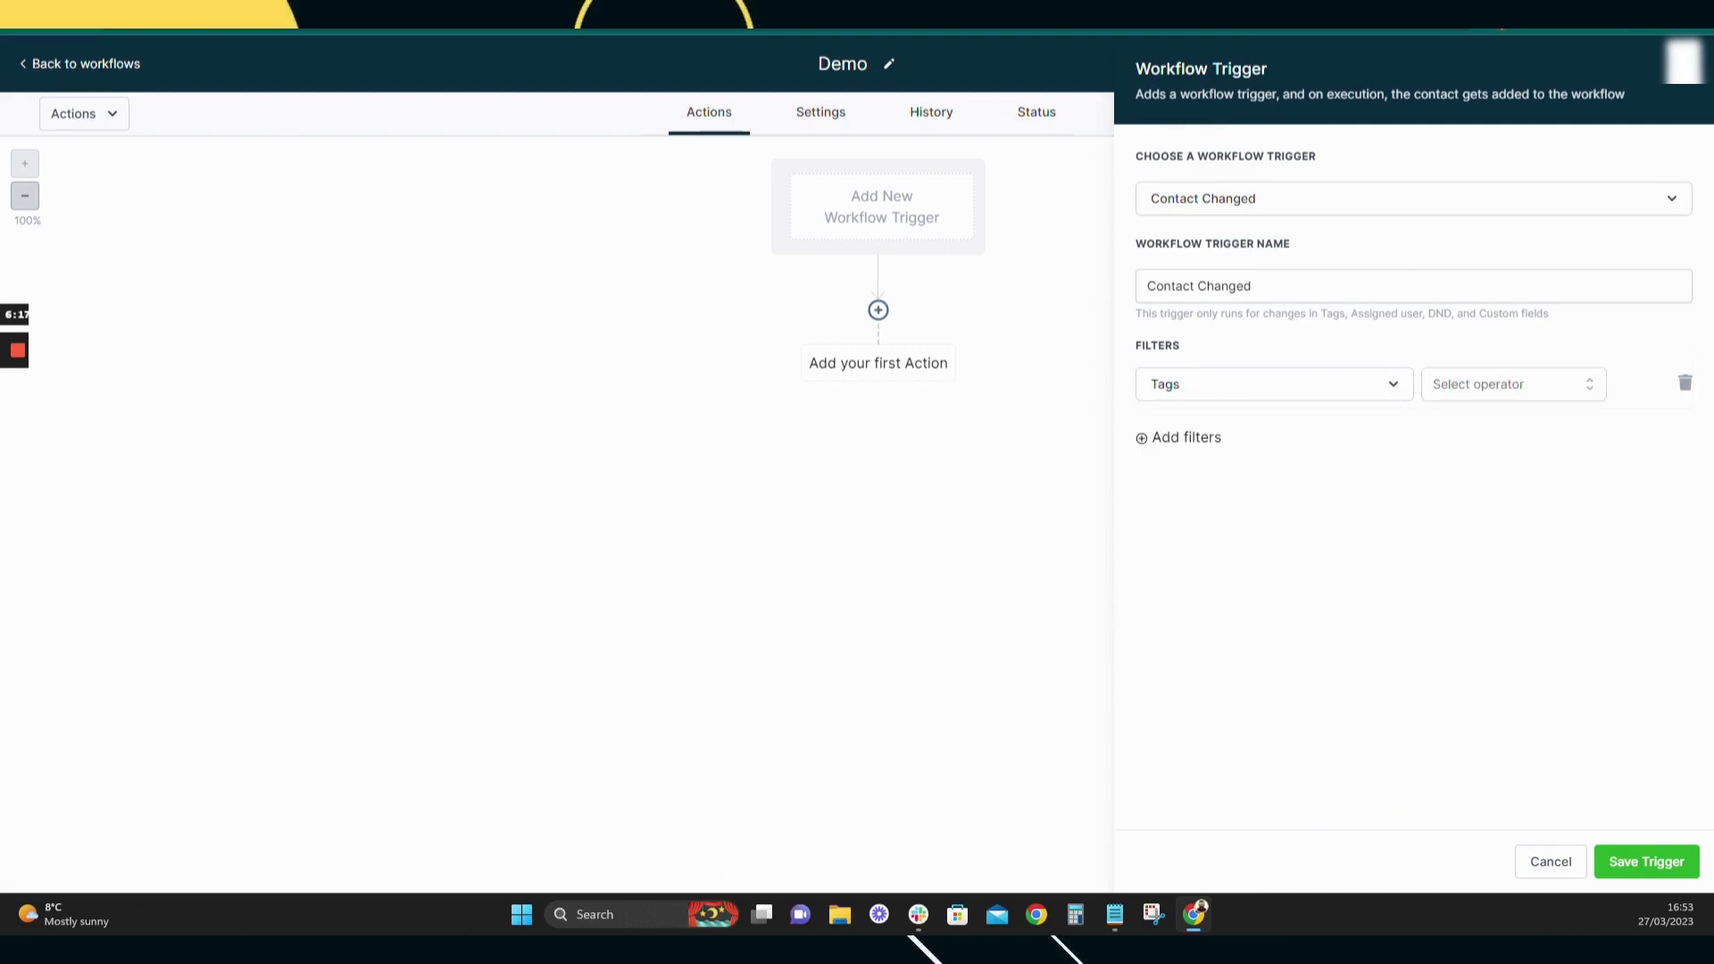
pyautogui.click(1532, 389)
pyautogui.click(1474, 426)
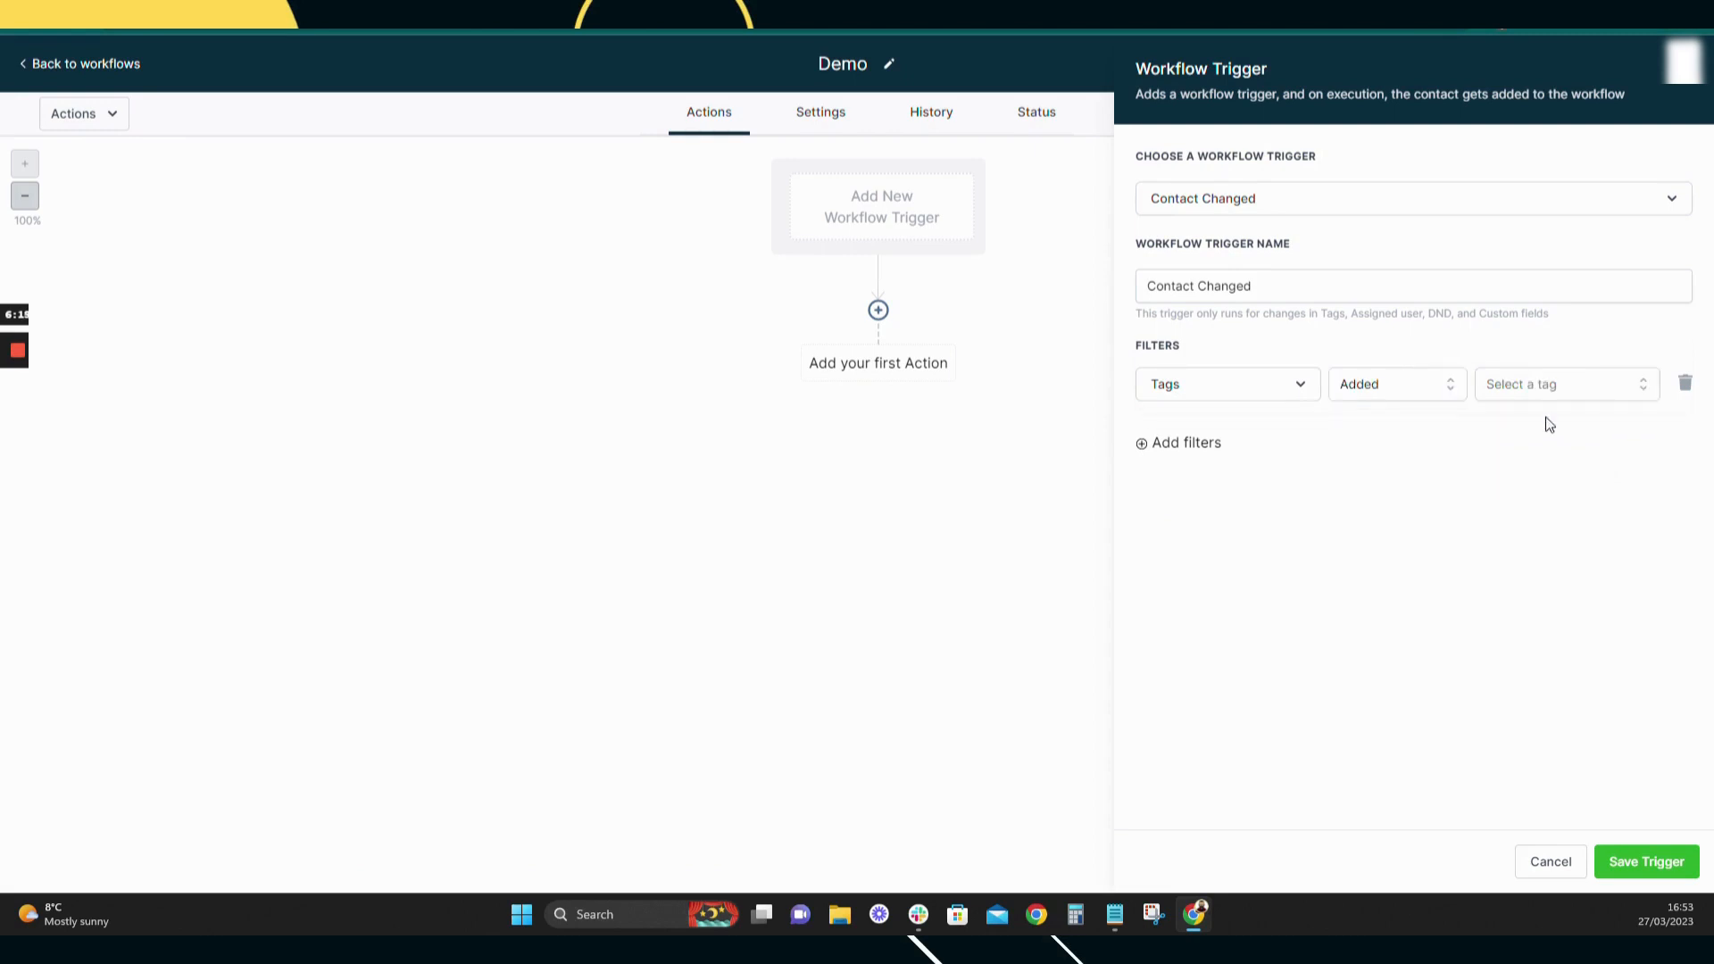
pyautogui.click(1505, 391)
# - Switch the Contact Changed trigger's filter field to DND, and delete that filter
pyautogui.click(1286, 385)
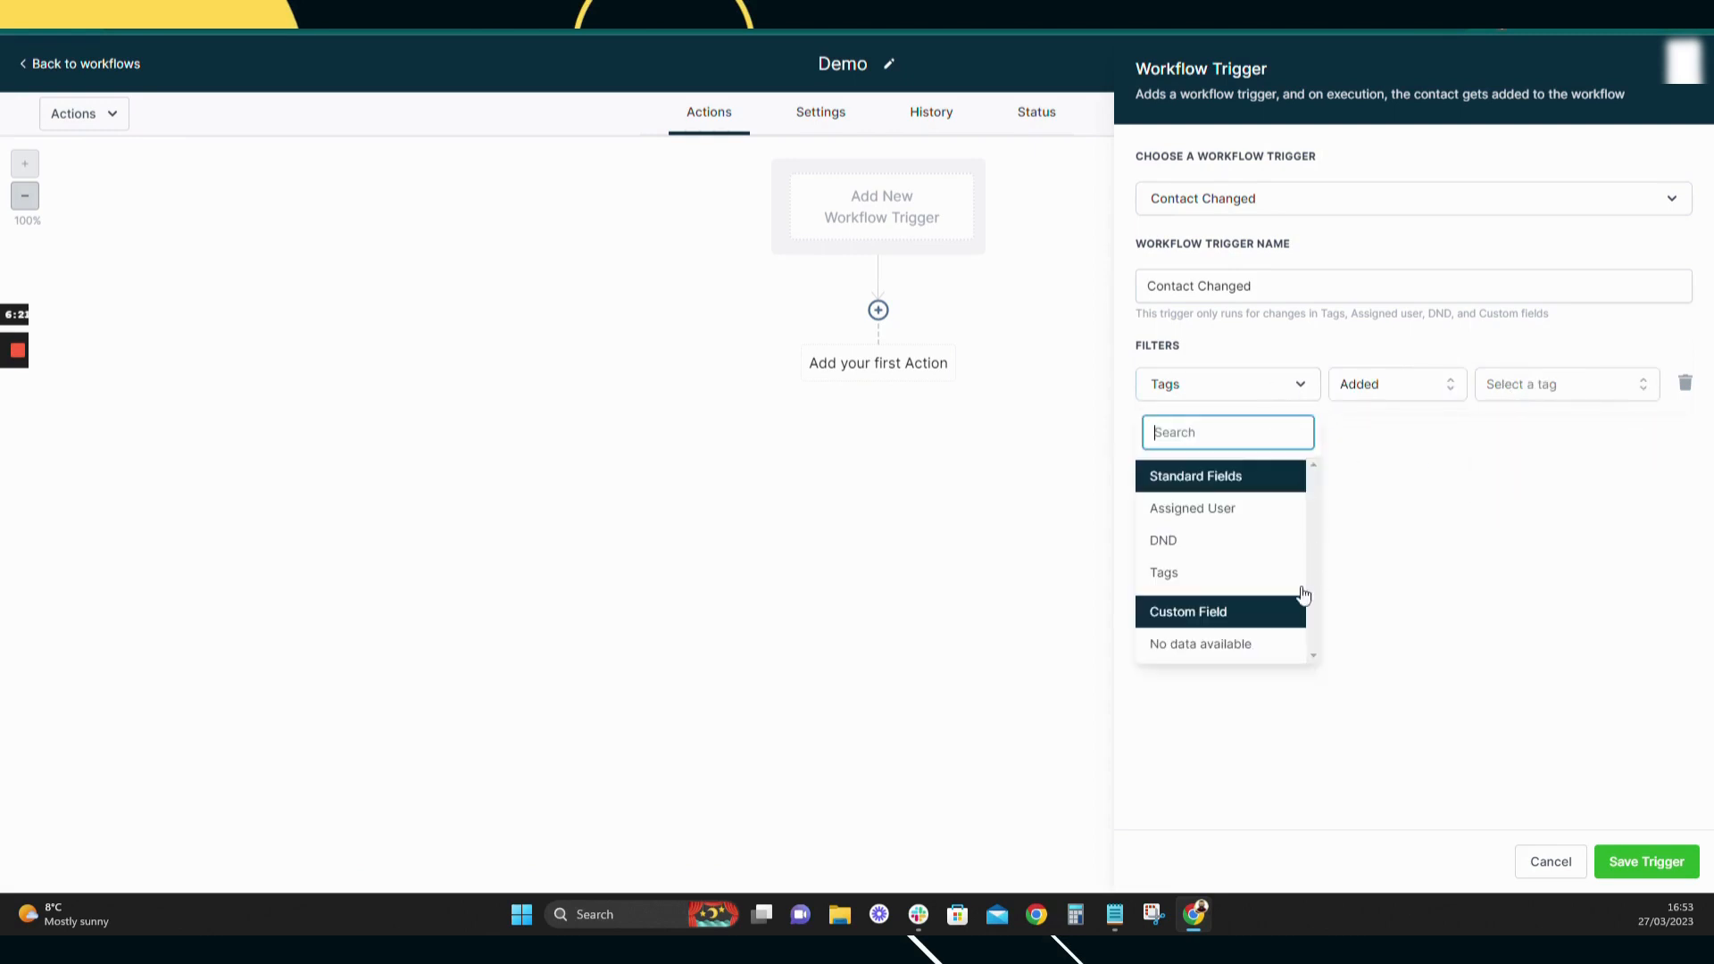
pyautogui.click(1163, 542)
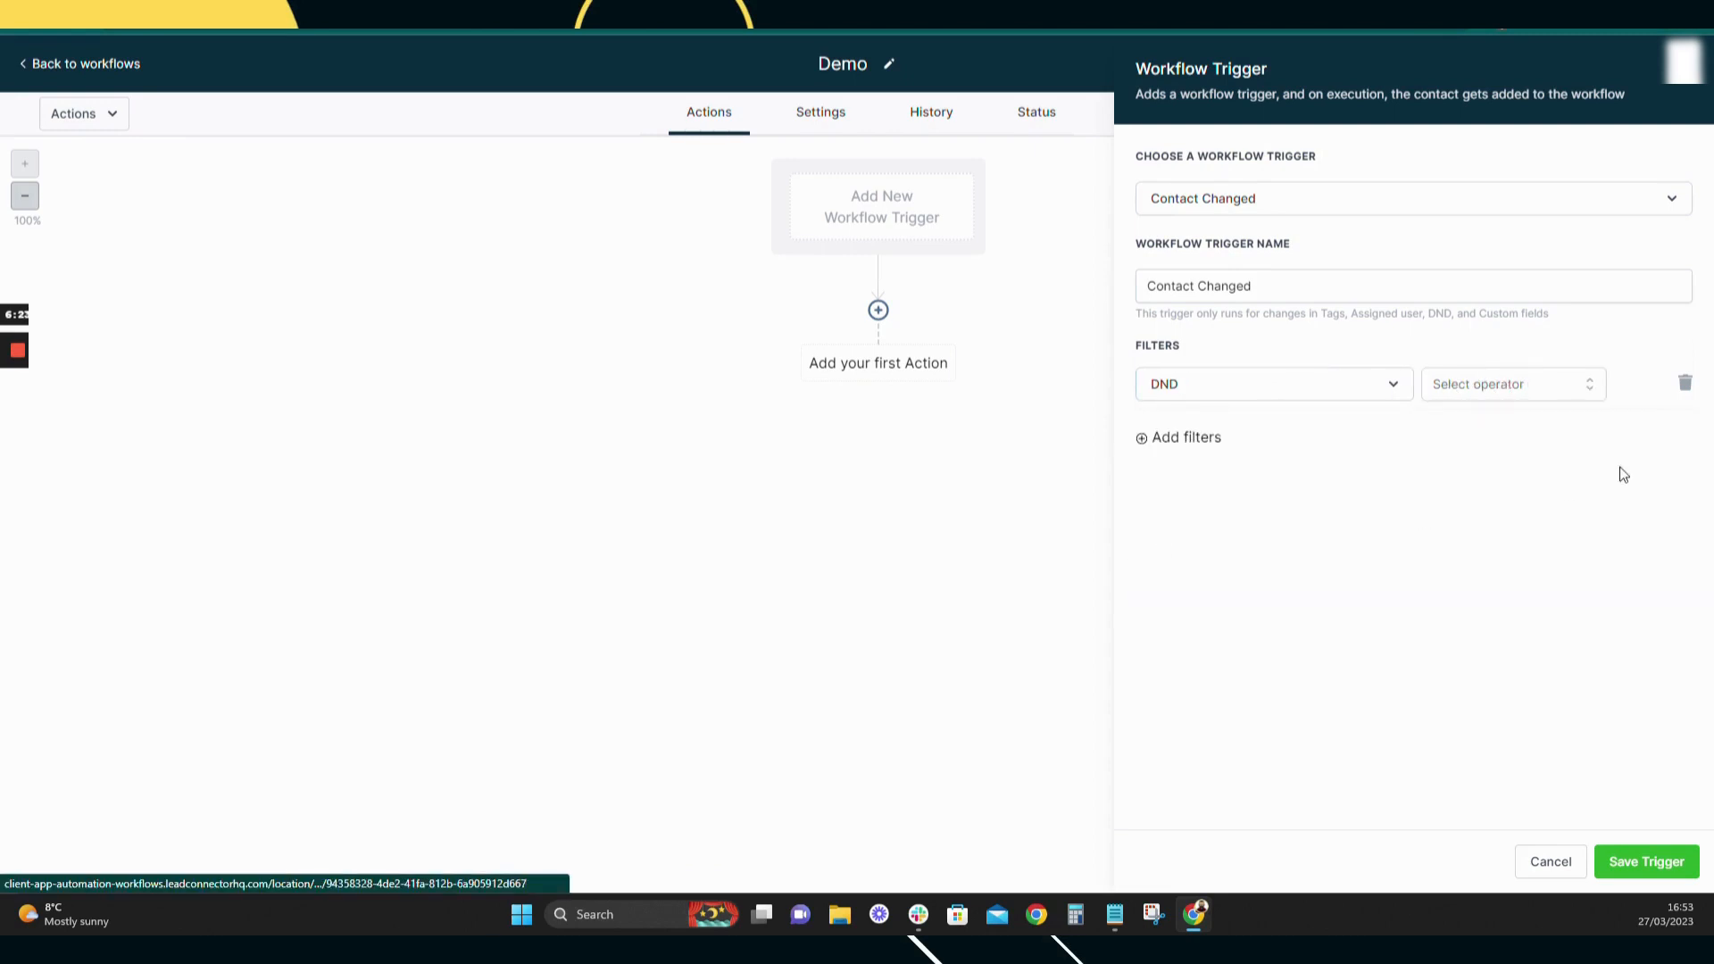
pyautogui.click(1197, 286)
pyautogui.click(1199, 430)
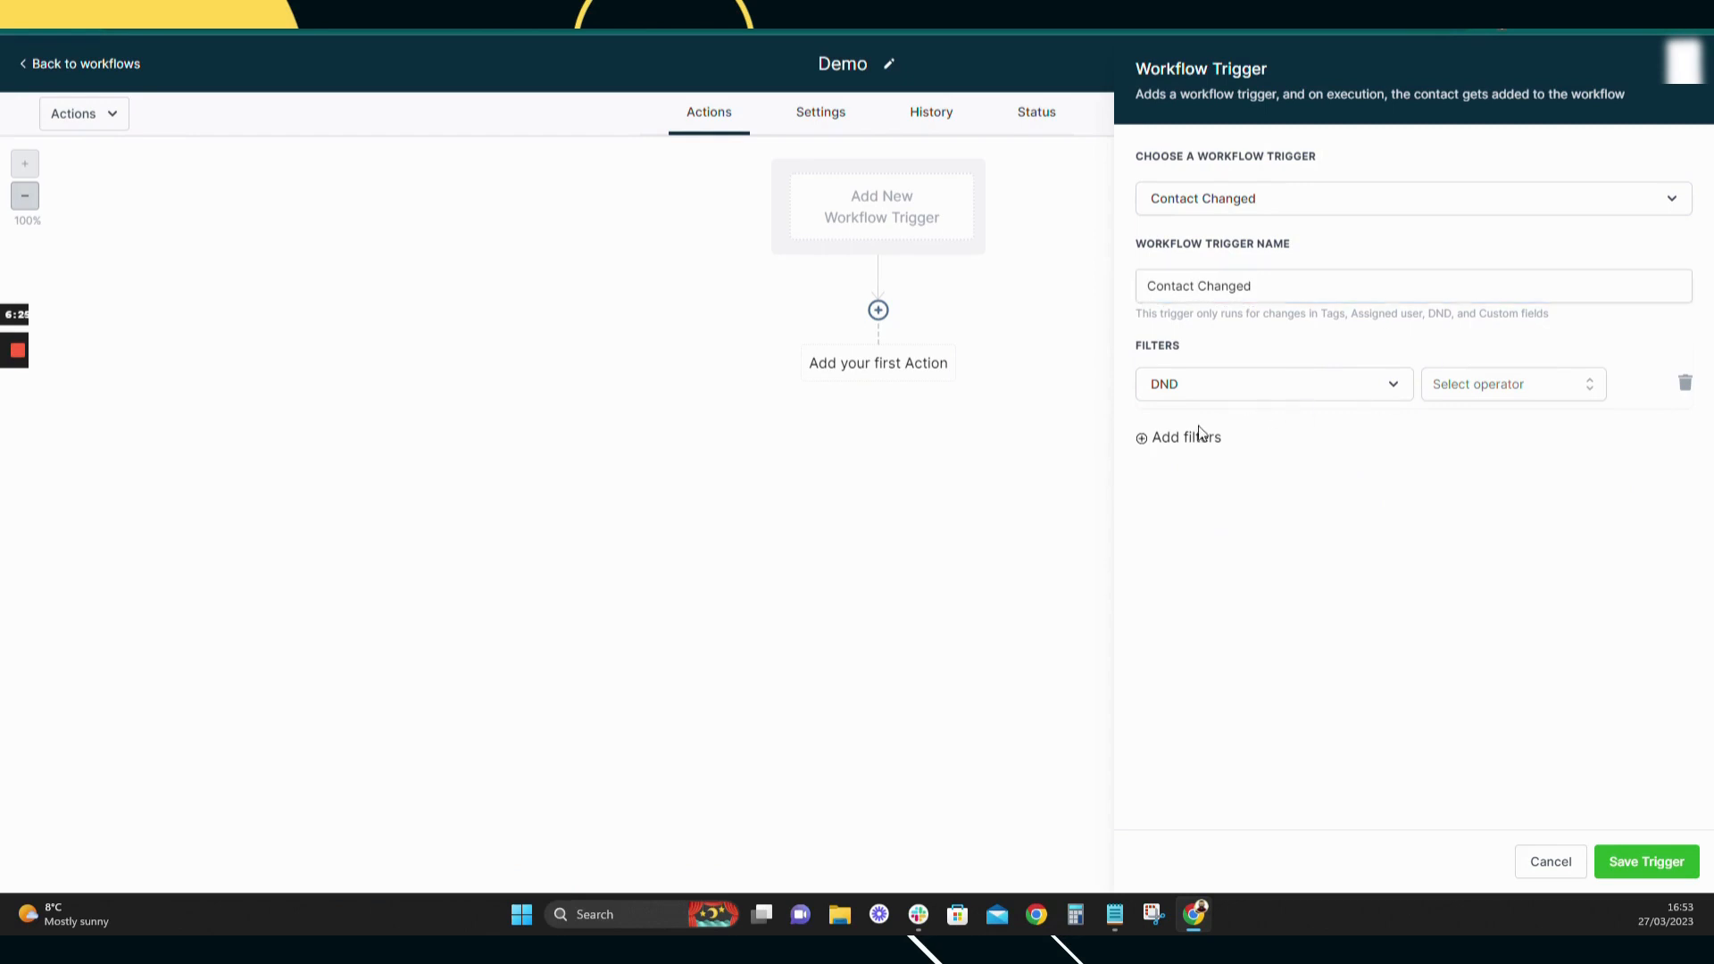
pyautogui.click(1685, 385)
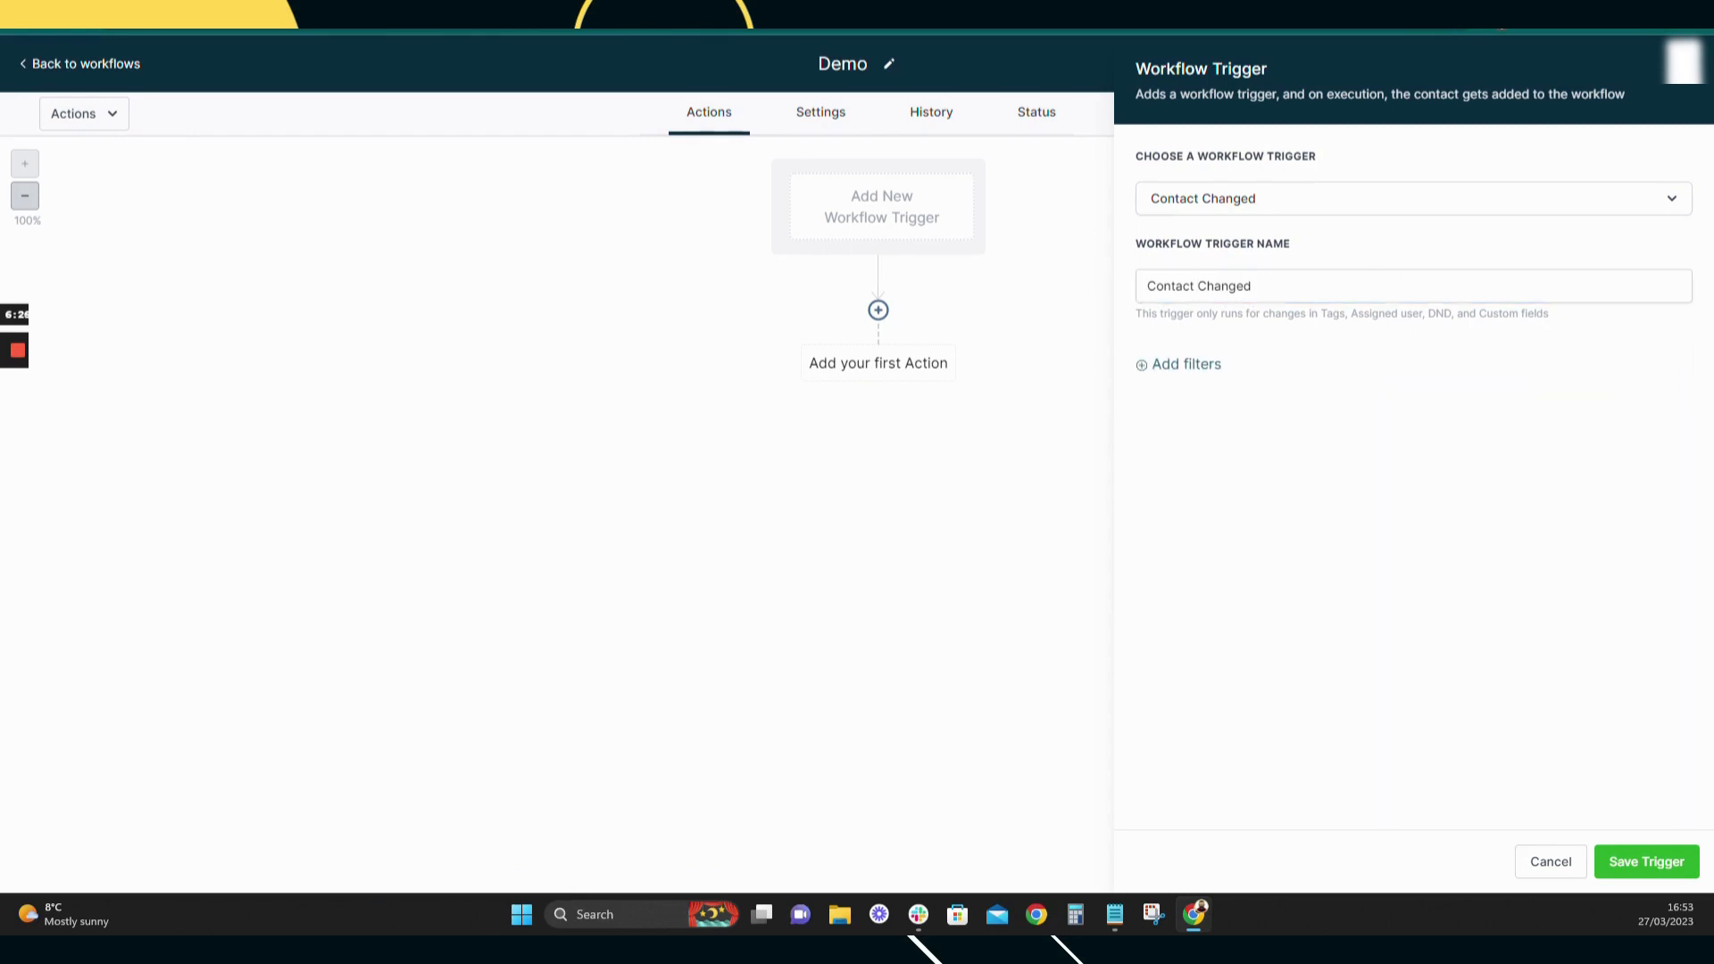
# - Look through the alternative trigger types and discard the unsaved Contact Changed trigger
pyautogui.click(1644, 198)
pyautogui.scroll(-2, 1354, 410)
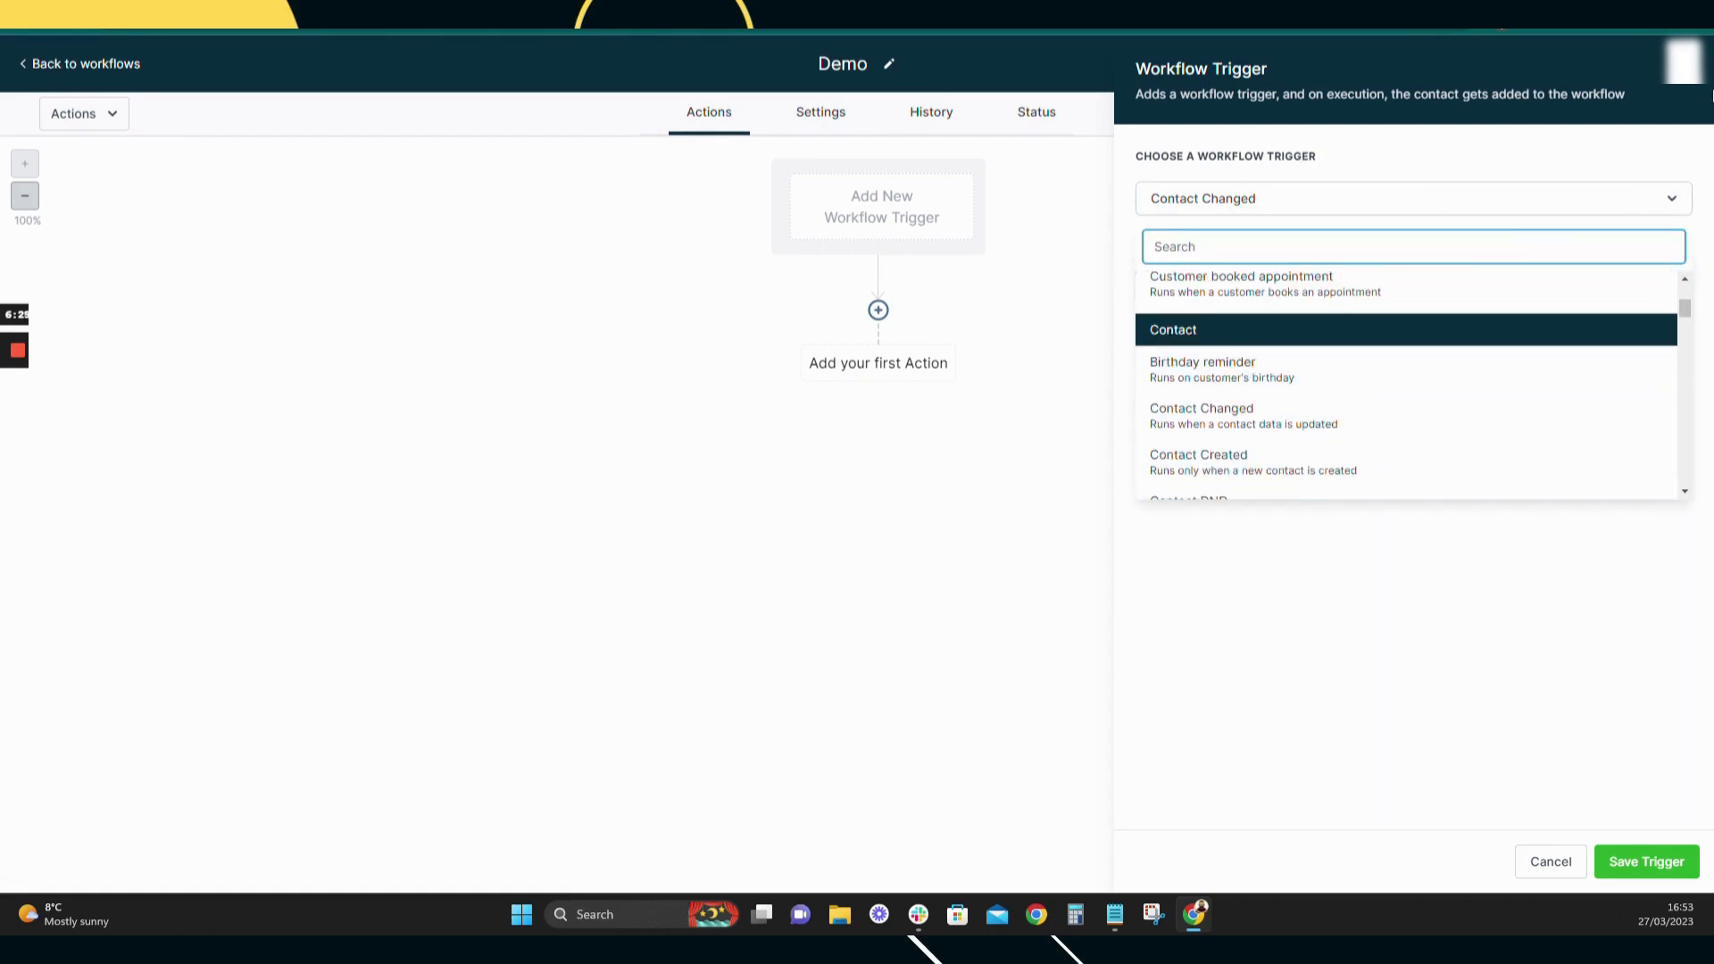
pyautogui.click(994, 207)
# - Start a Customer Replied trigger, examine its available filter fields, and cancel the trigger
pyautogui.click(964, 207)
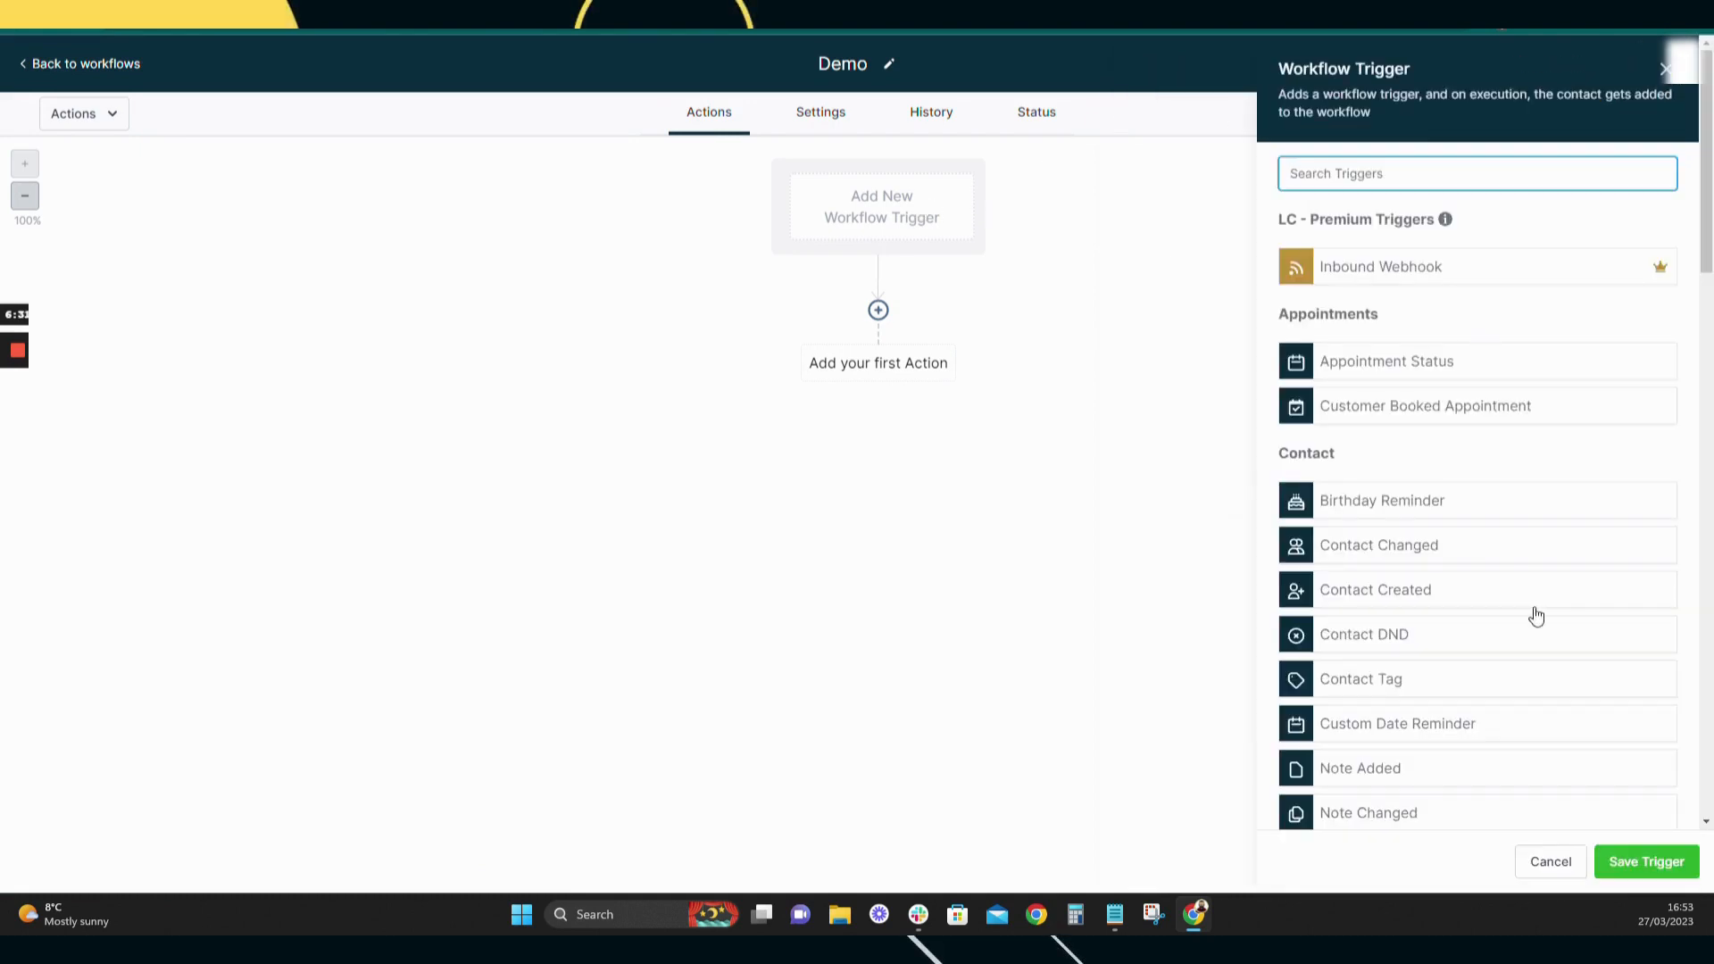
pyautogui.scroll(-4, 1535, 614)
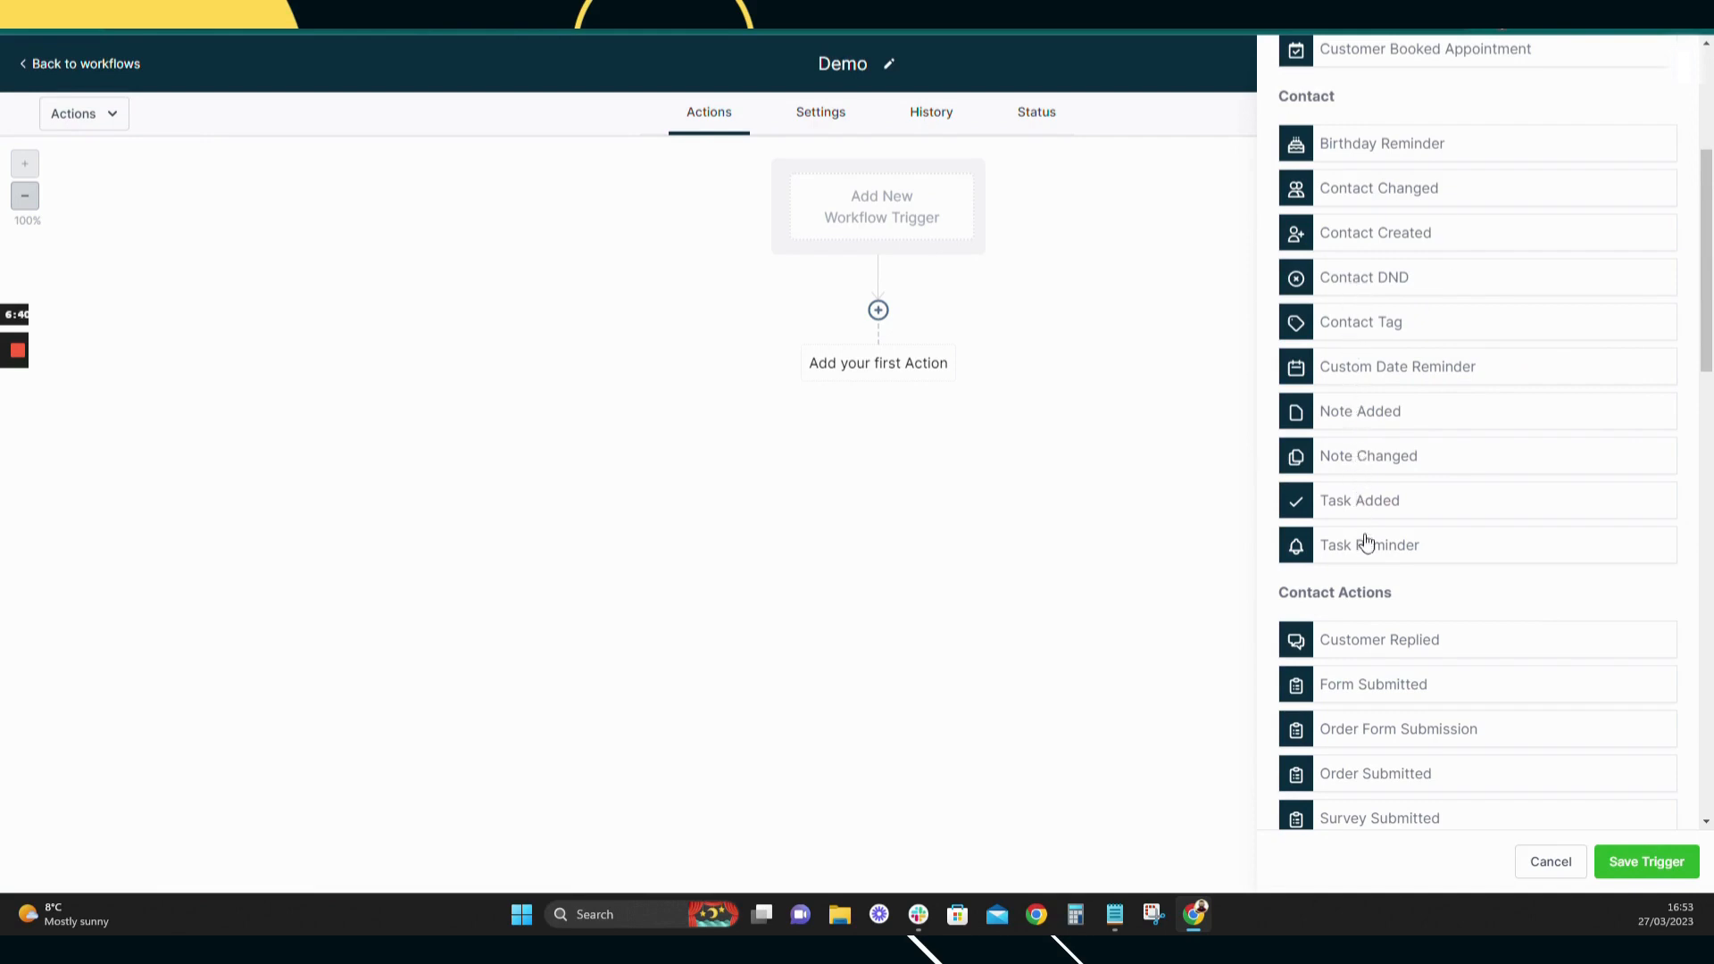
pyautogui.scroll(-3, 1517, 451)
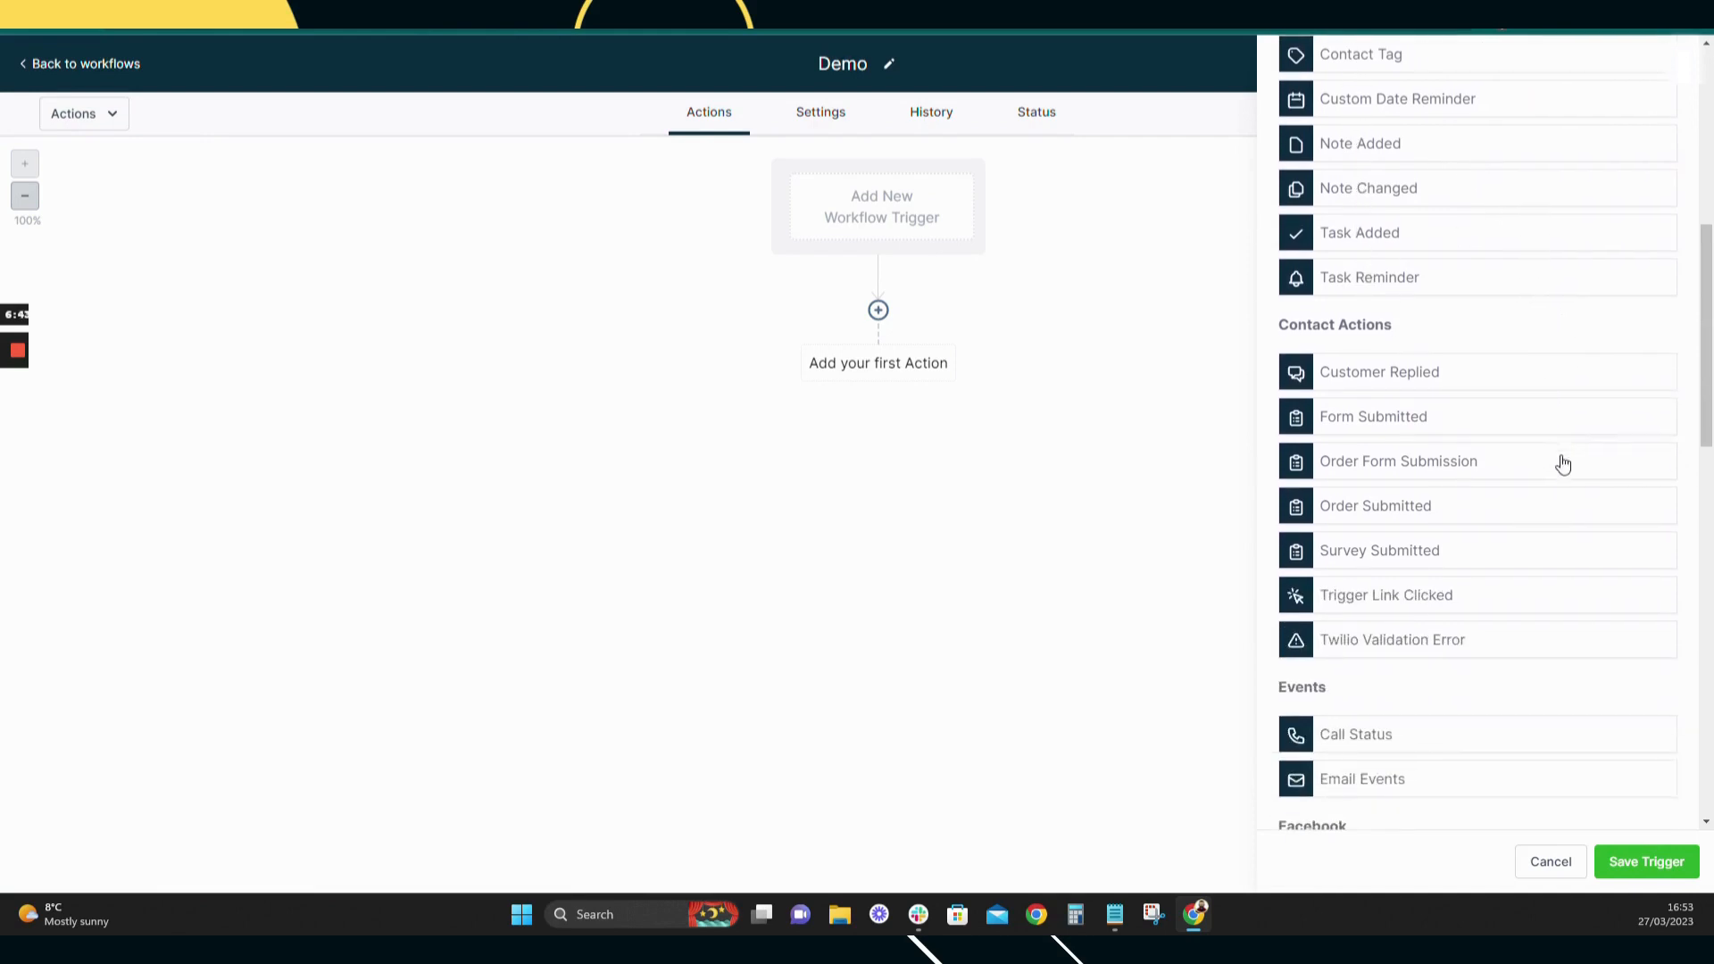
pyautogui.click(1407, 384)
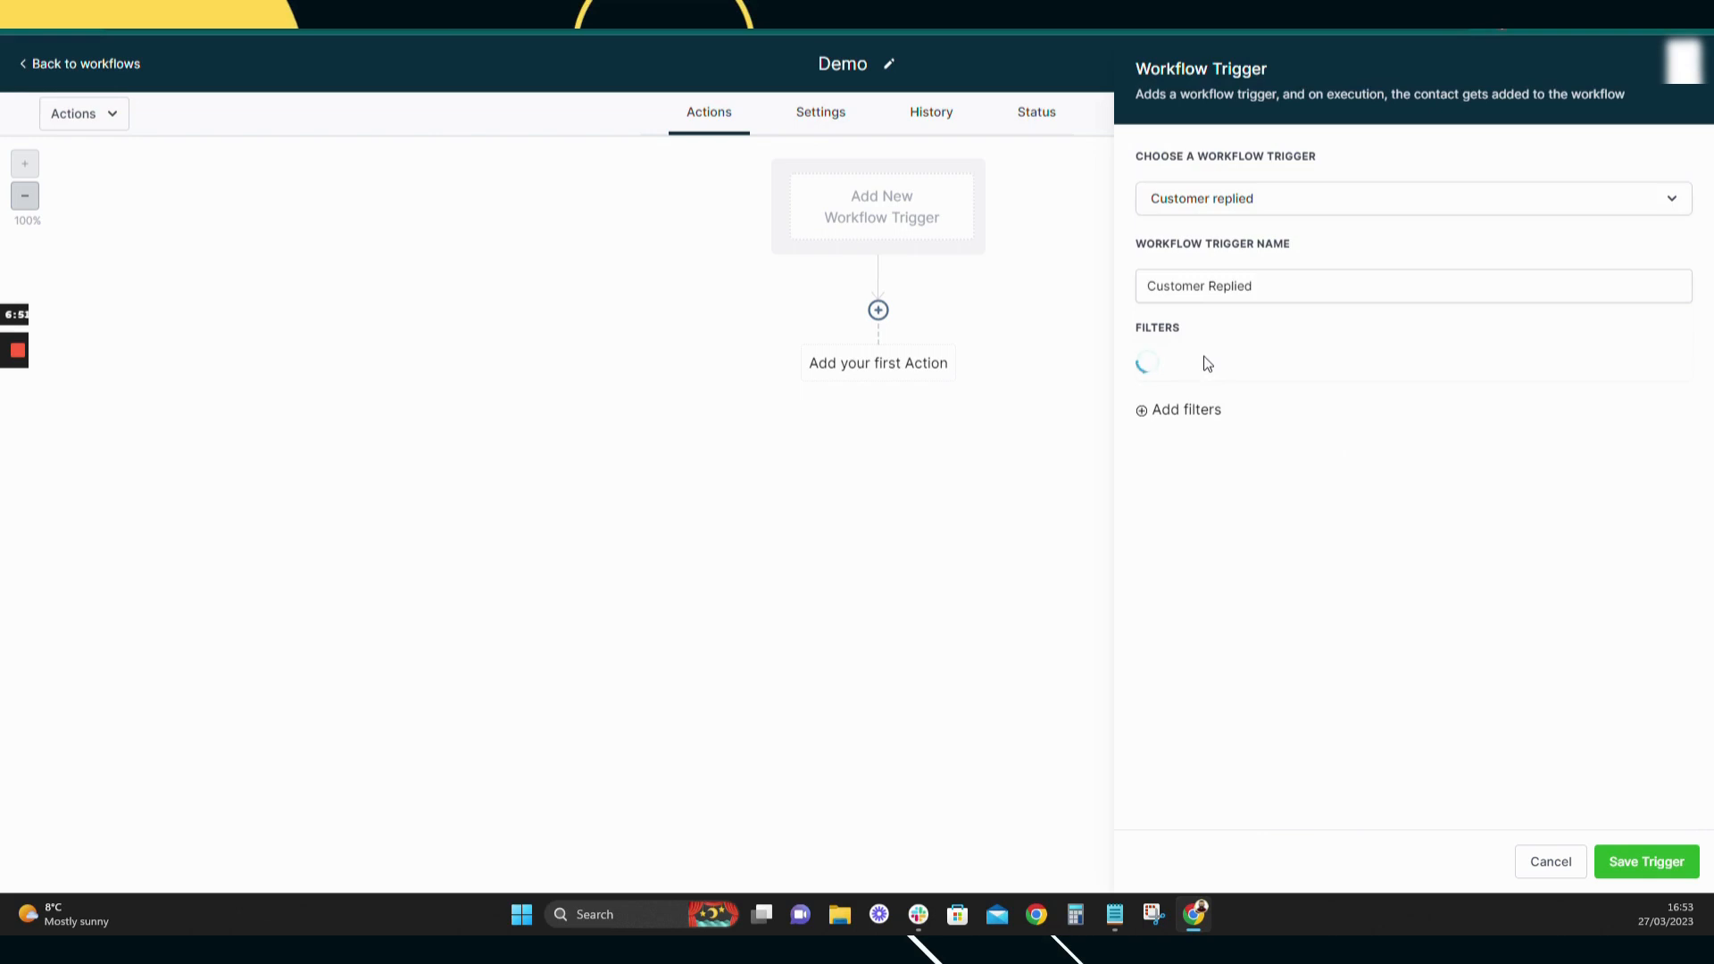
pyautogui.click(1205, 365)
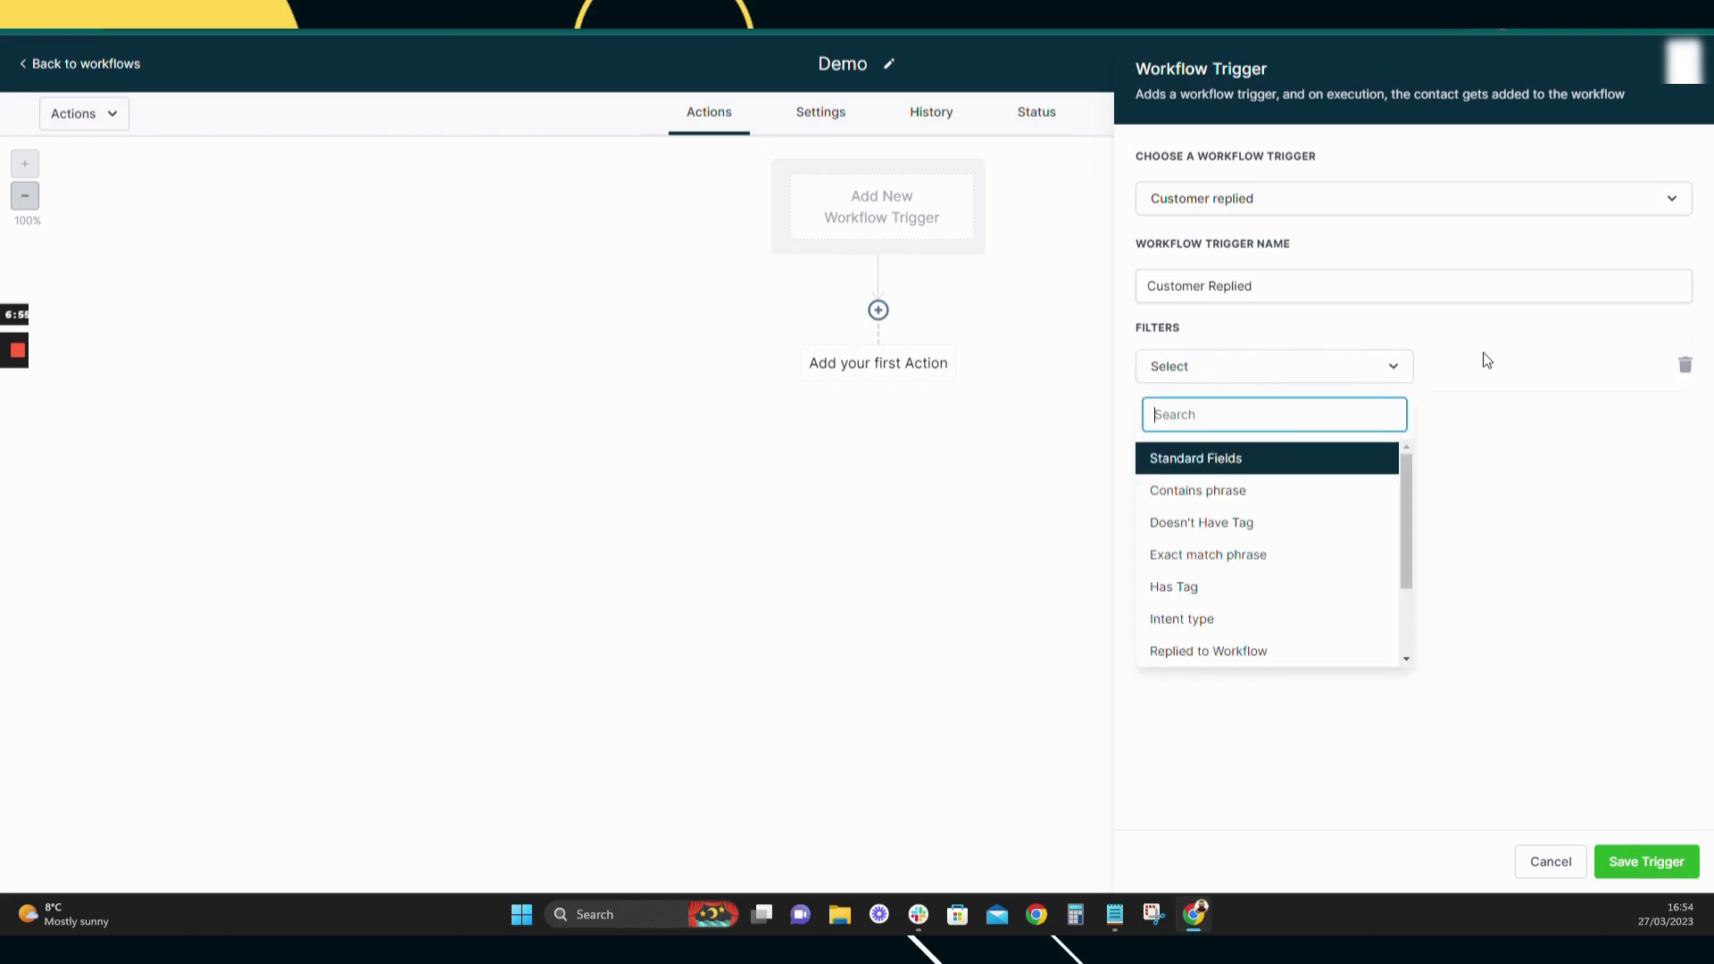
pyautogui.click(1551, 861)
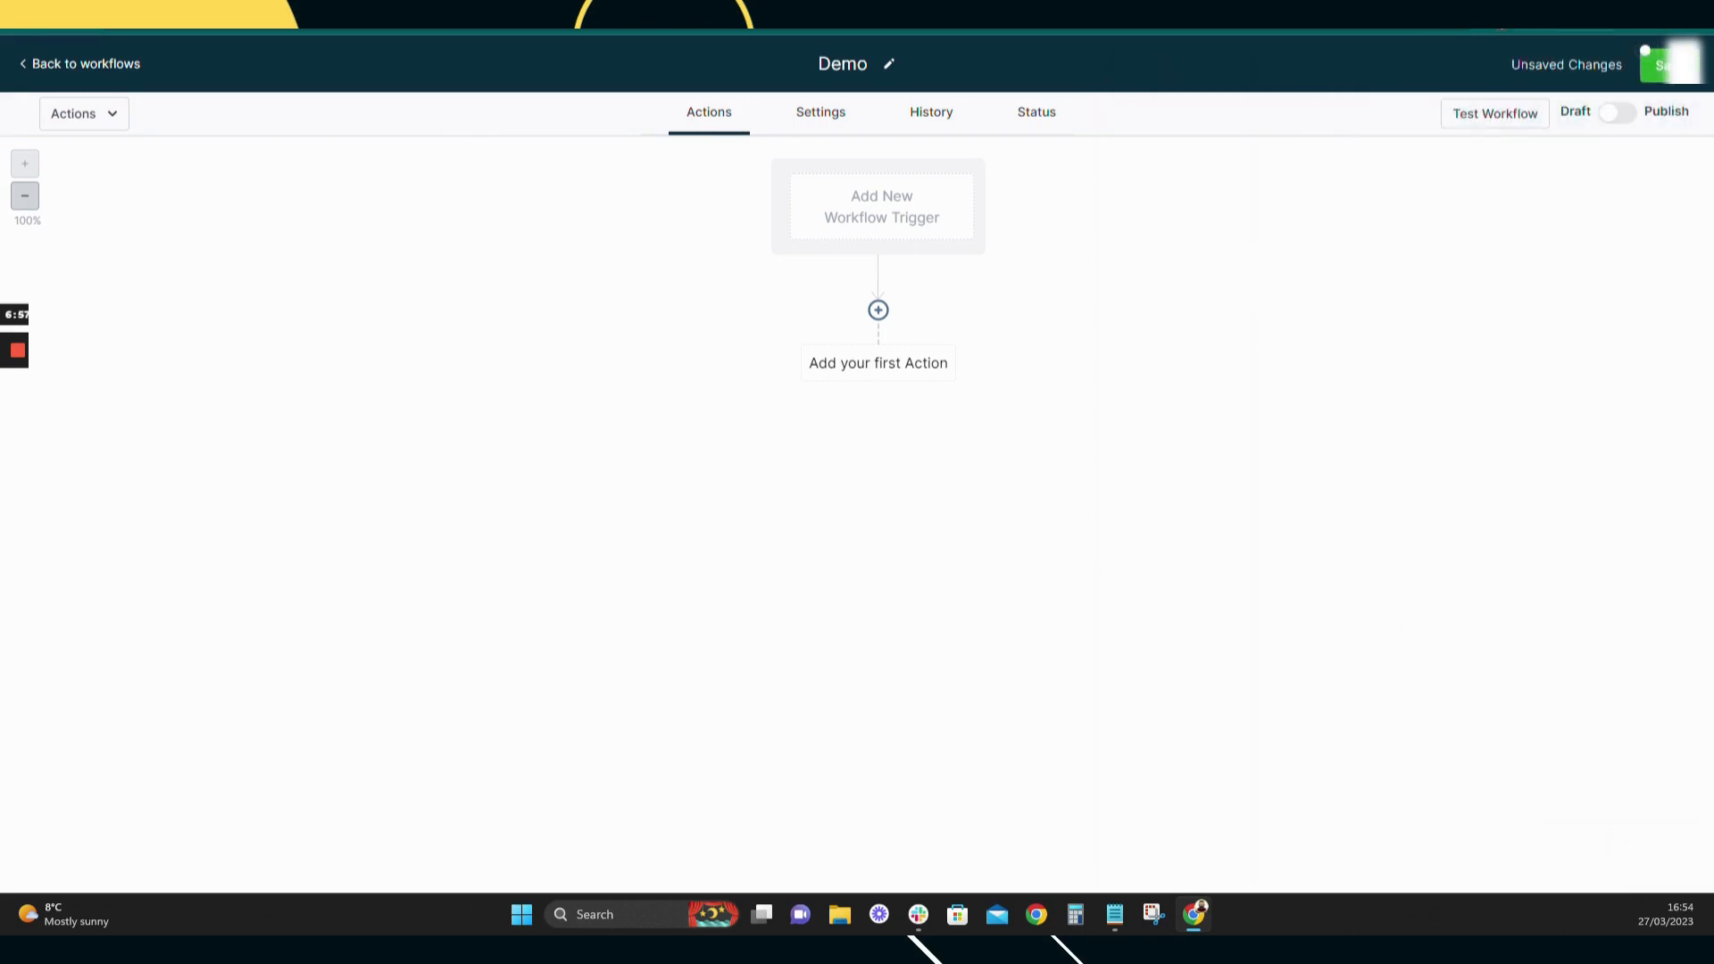
# - Start an Email Events trigger, add an Event filter, and examine the email events it can match
pyautogui.click(925, 202)
pyautogui.scroll(-6, 1588, 647)
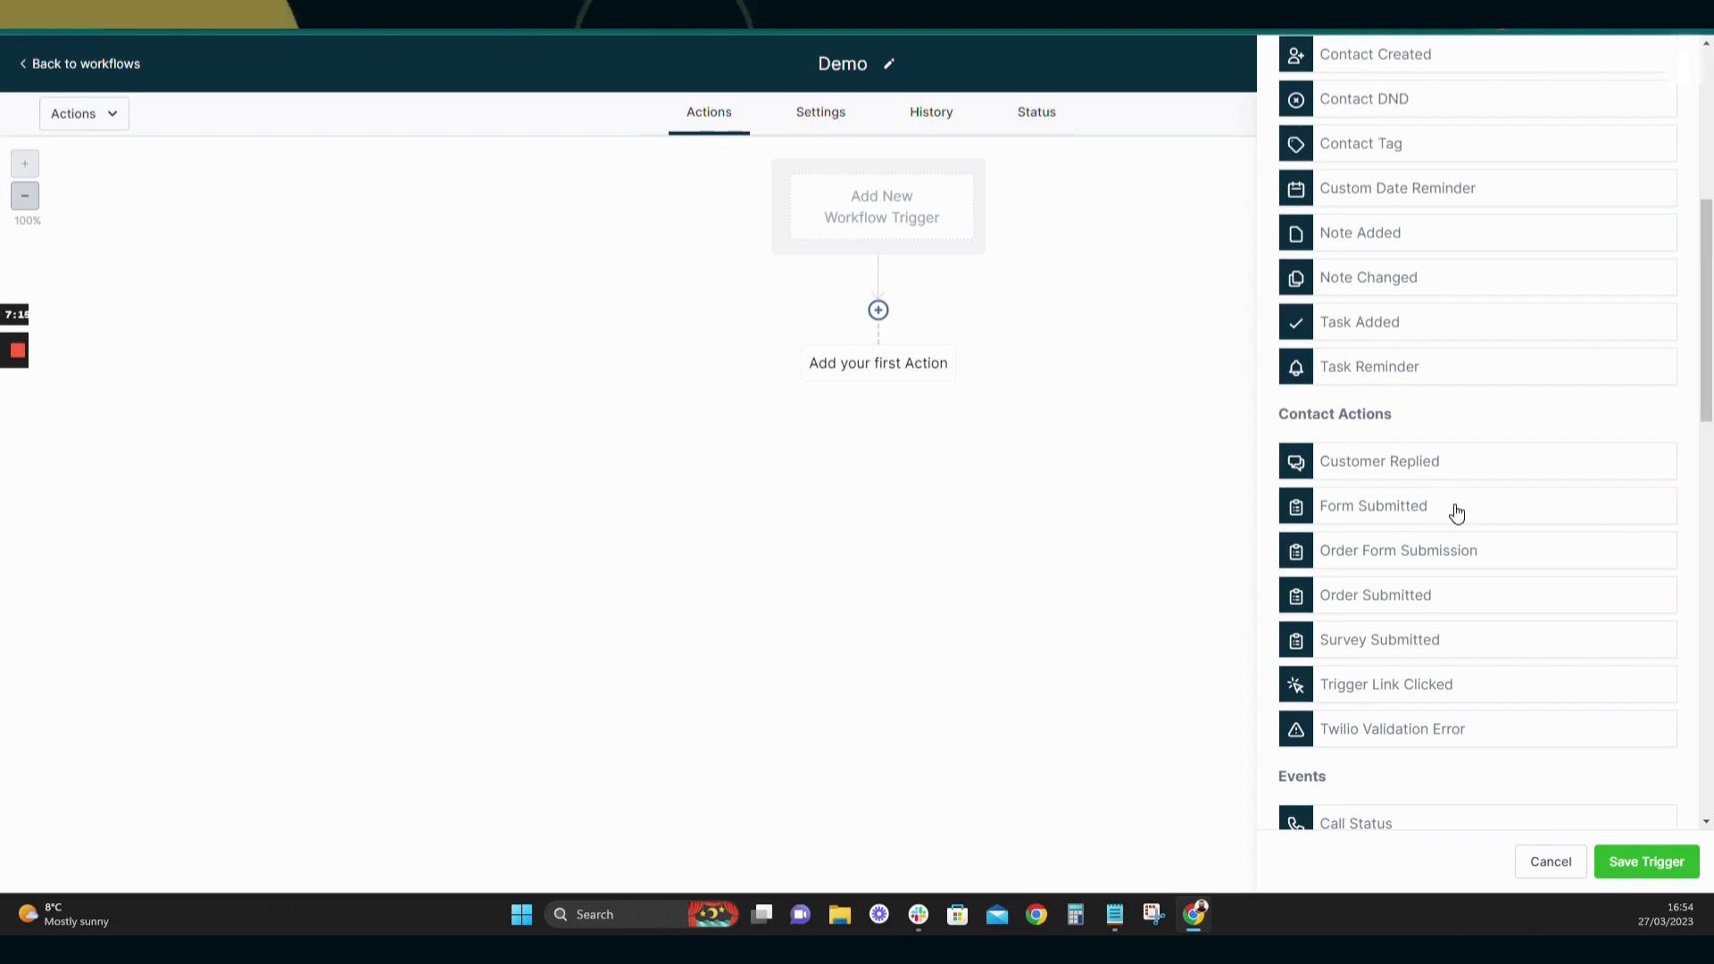
pyautogui.scroll(-3, 1481, 512)
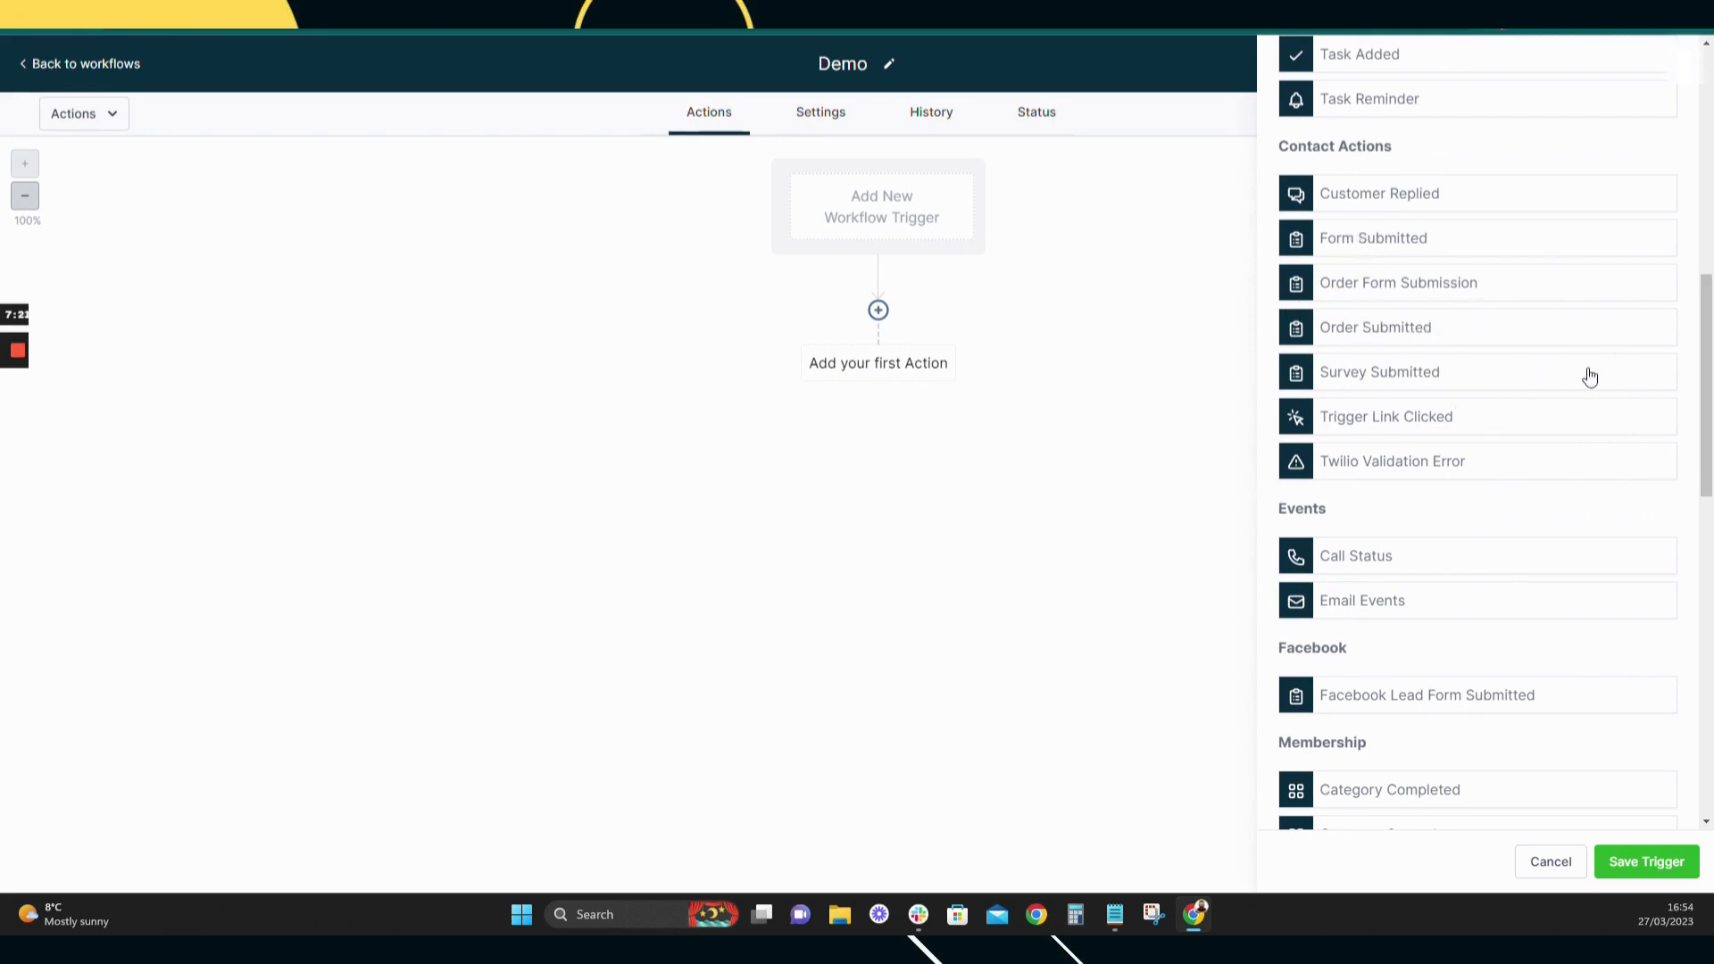
pyautogui.scroll(-1, 1485, 410)
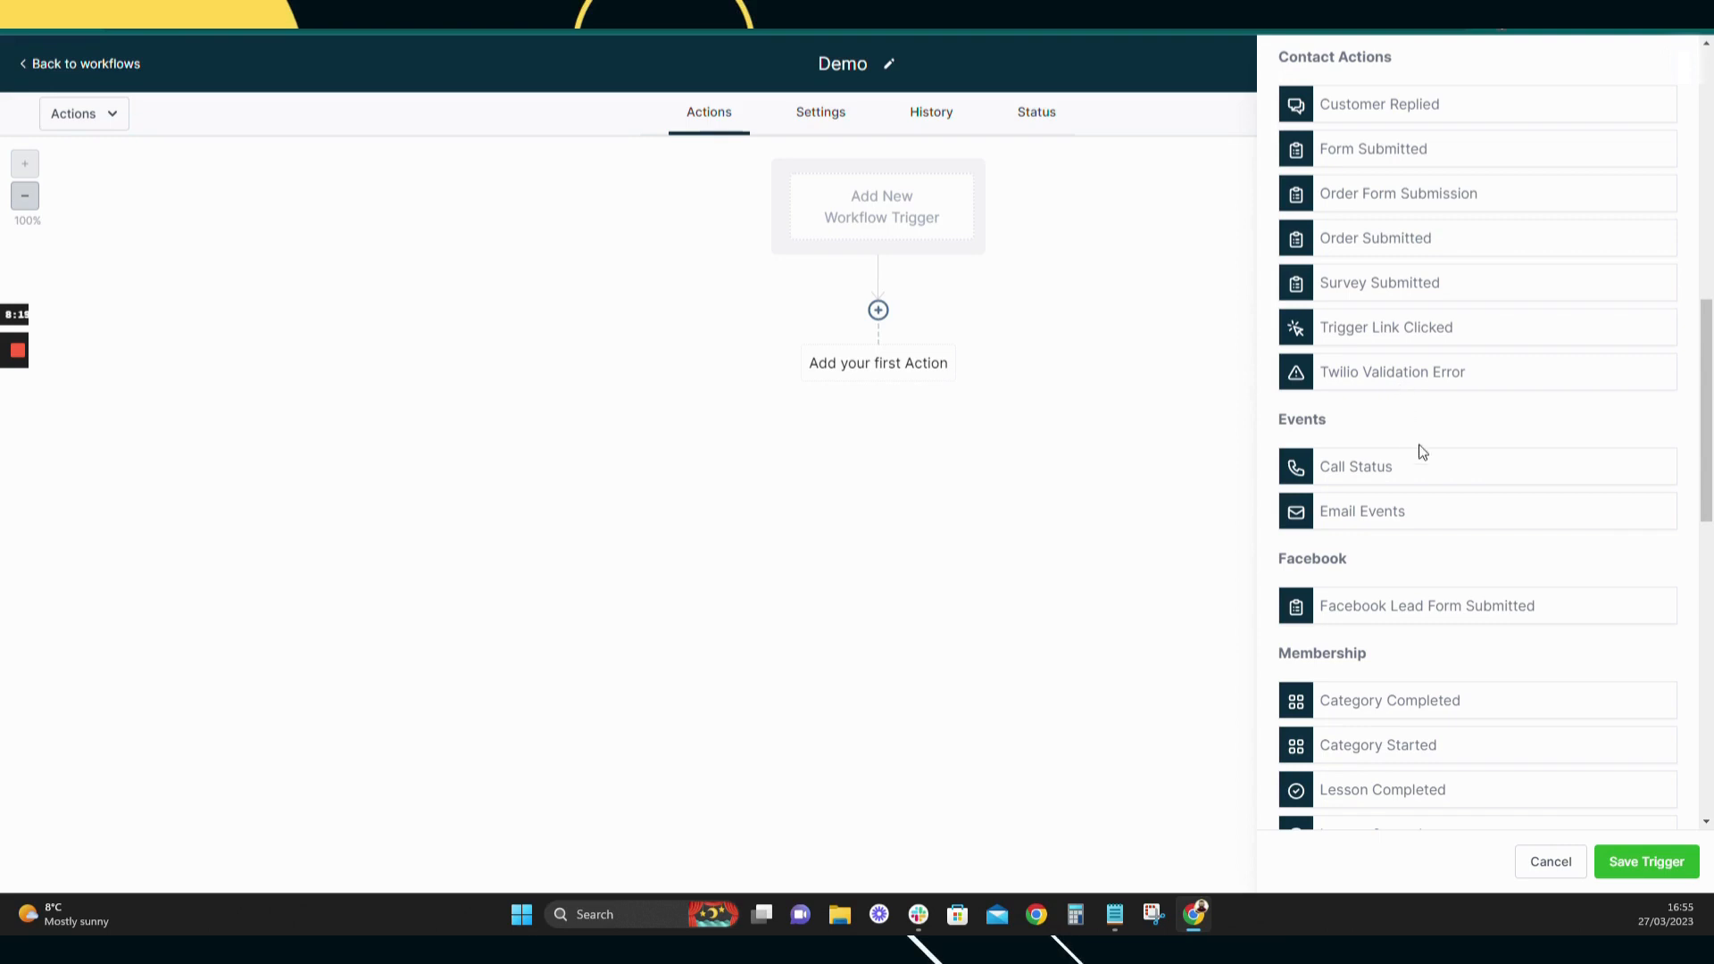
pyautogui.scroll(-1, 1392, 465)
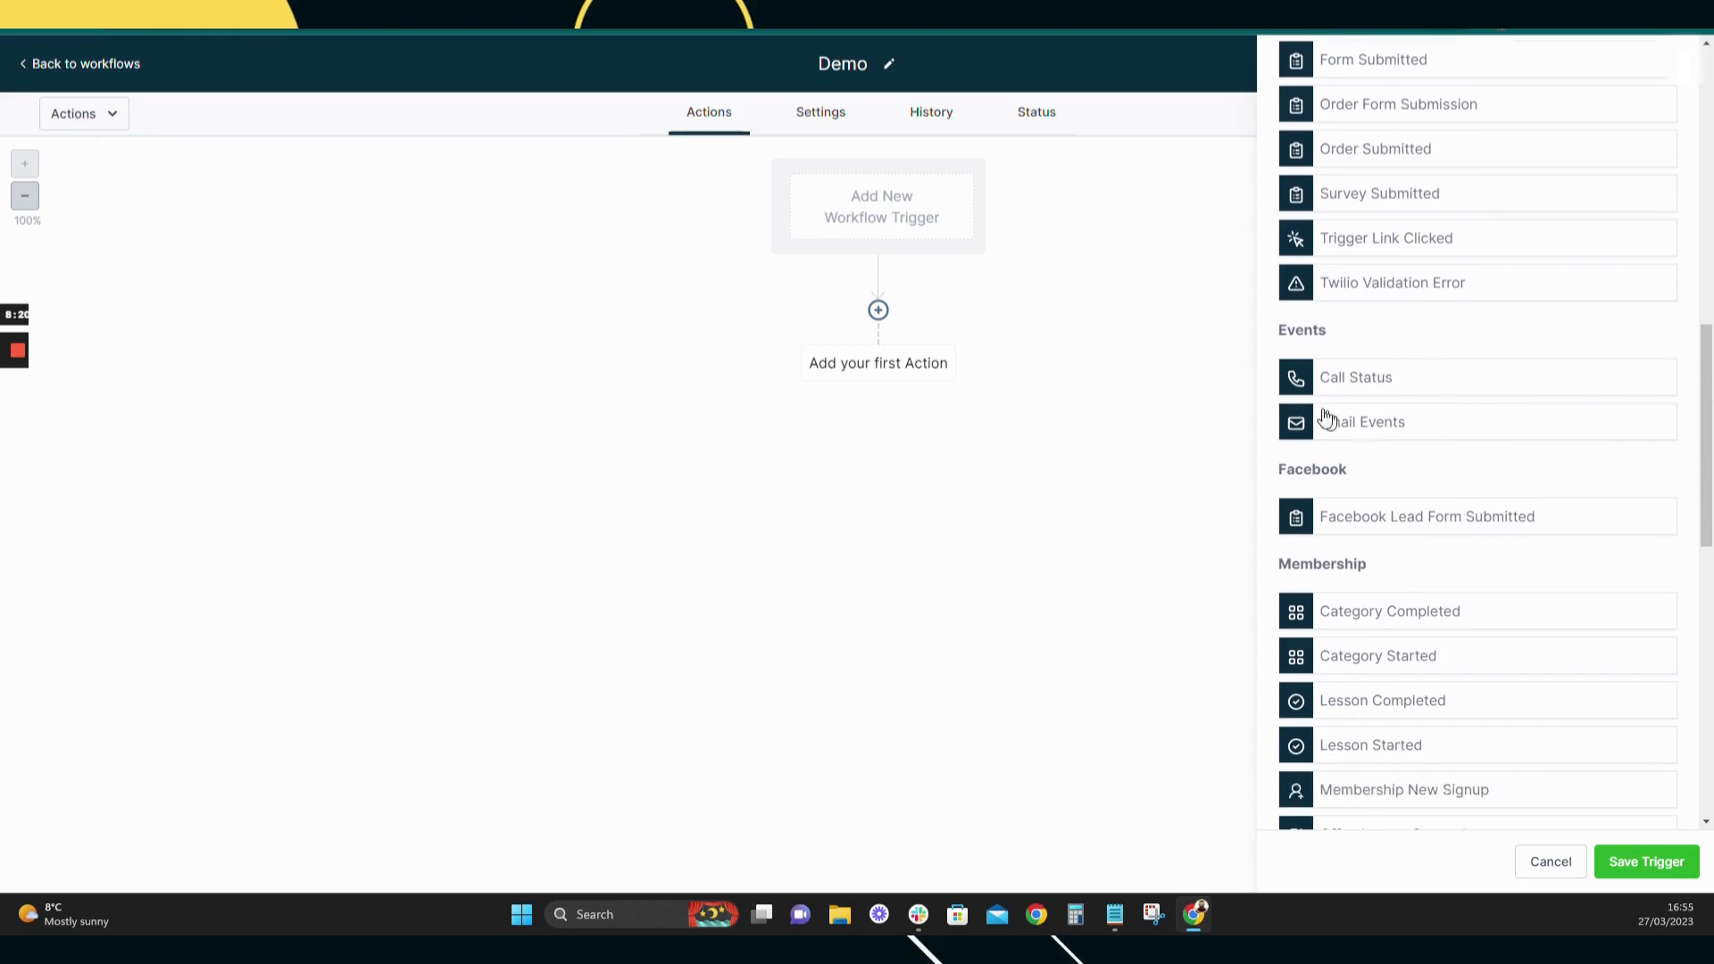
pyautogui.click(1374, 428)
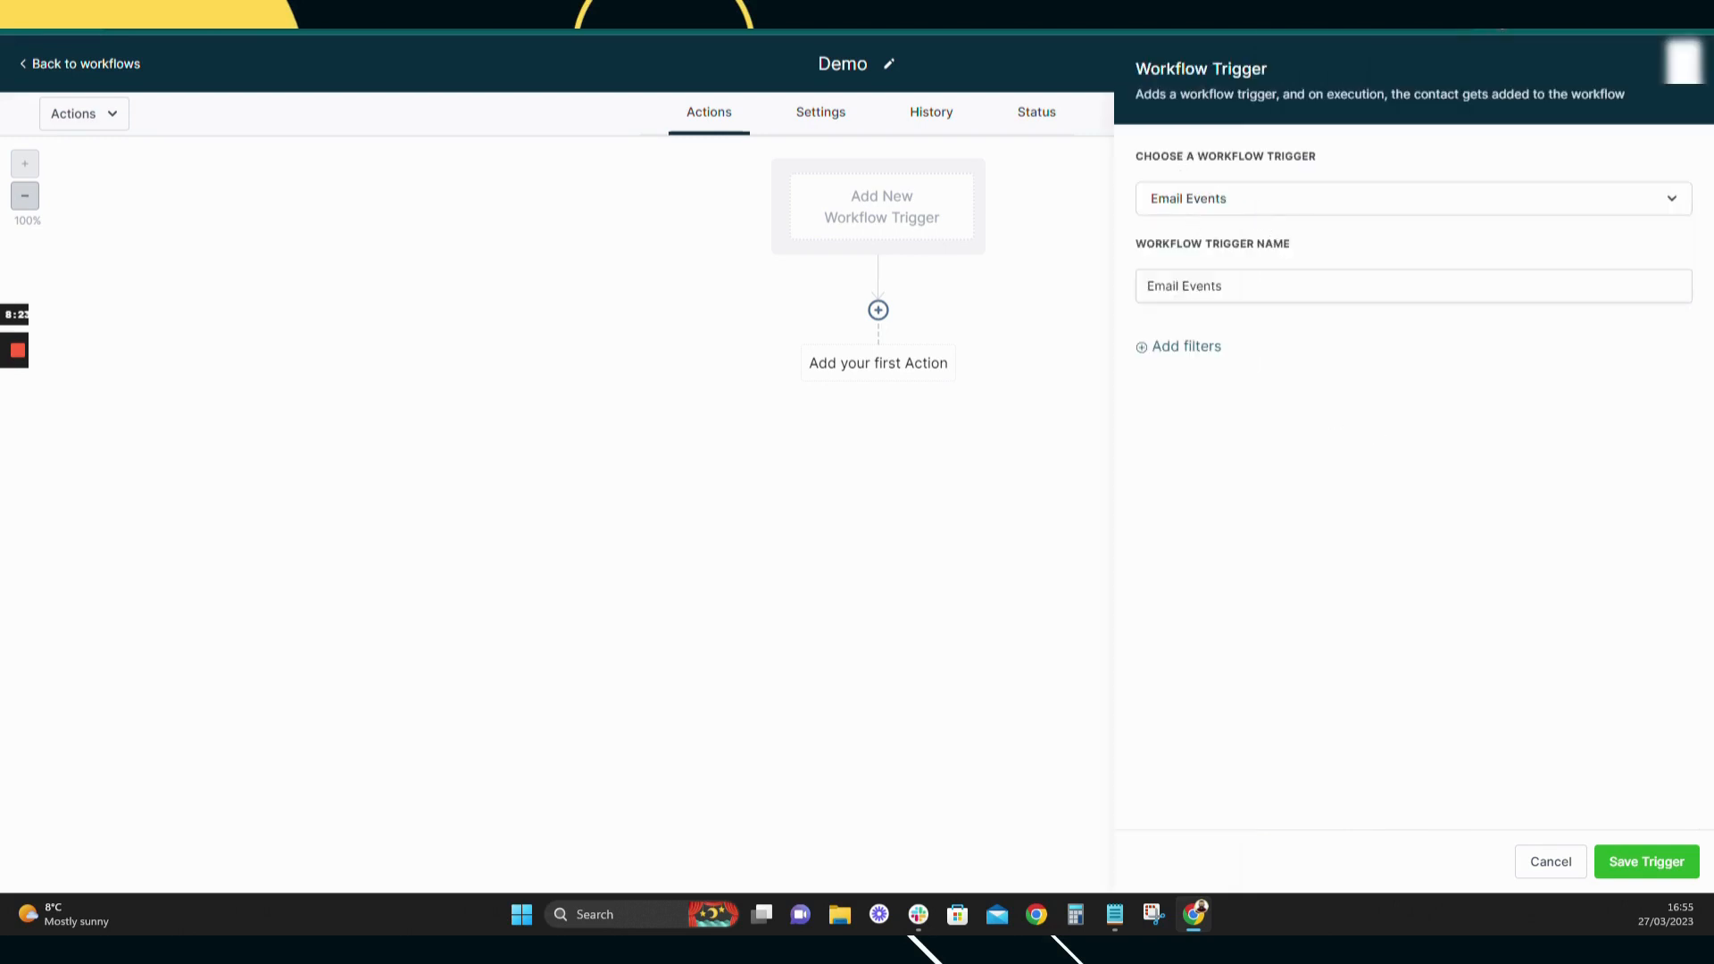
pyautogui.click(1217, 347)
pyautogui.click(1270, 374)
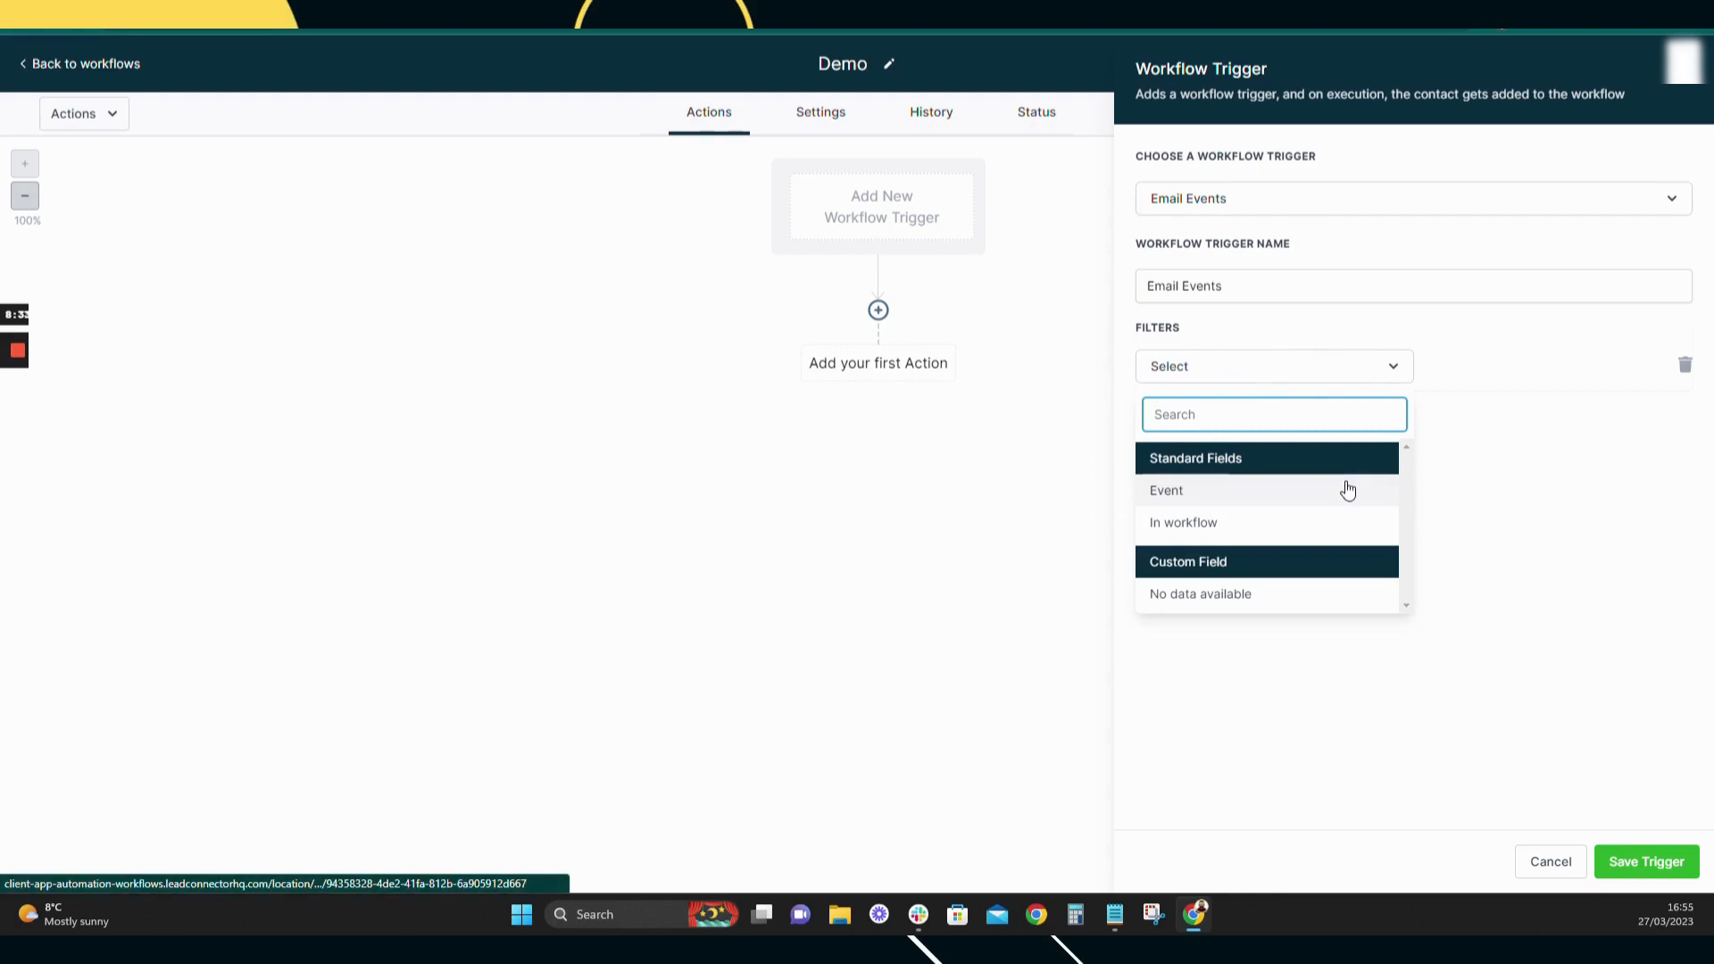
pyautogui.click(1175, 492)
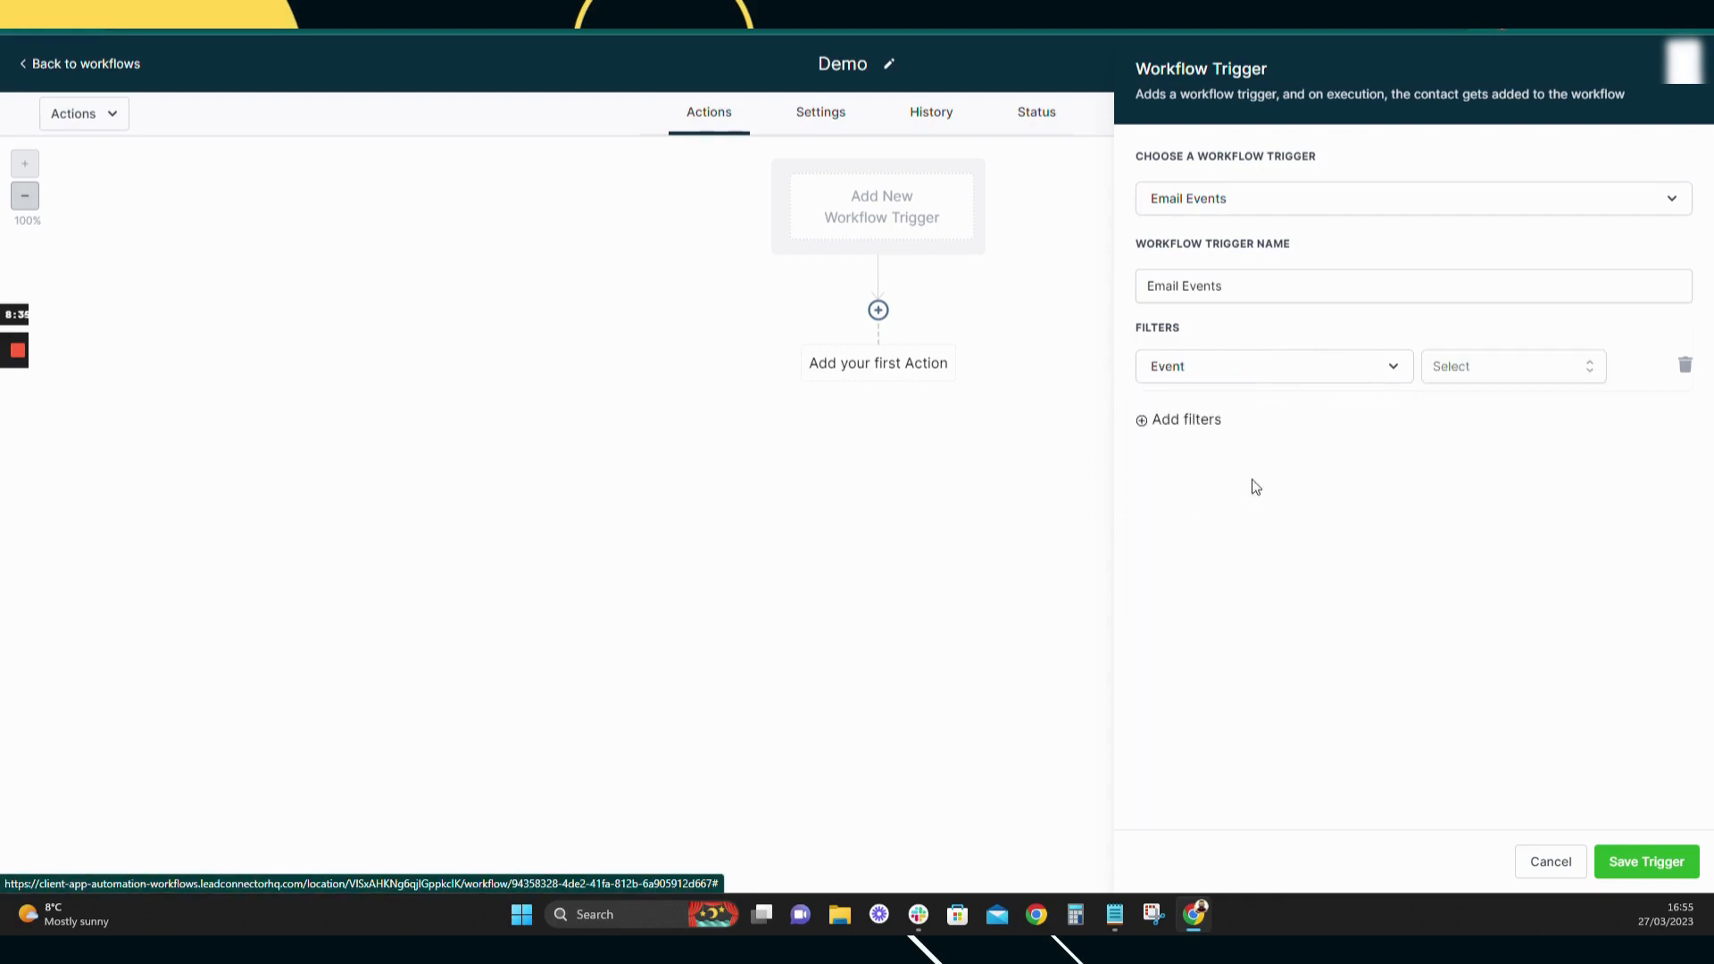
pyautogui.click(1455, 373)
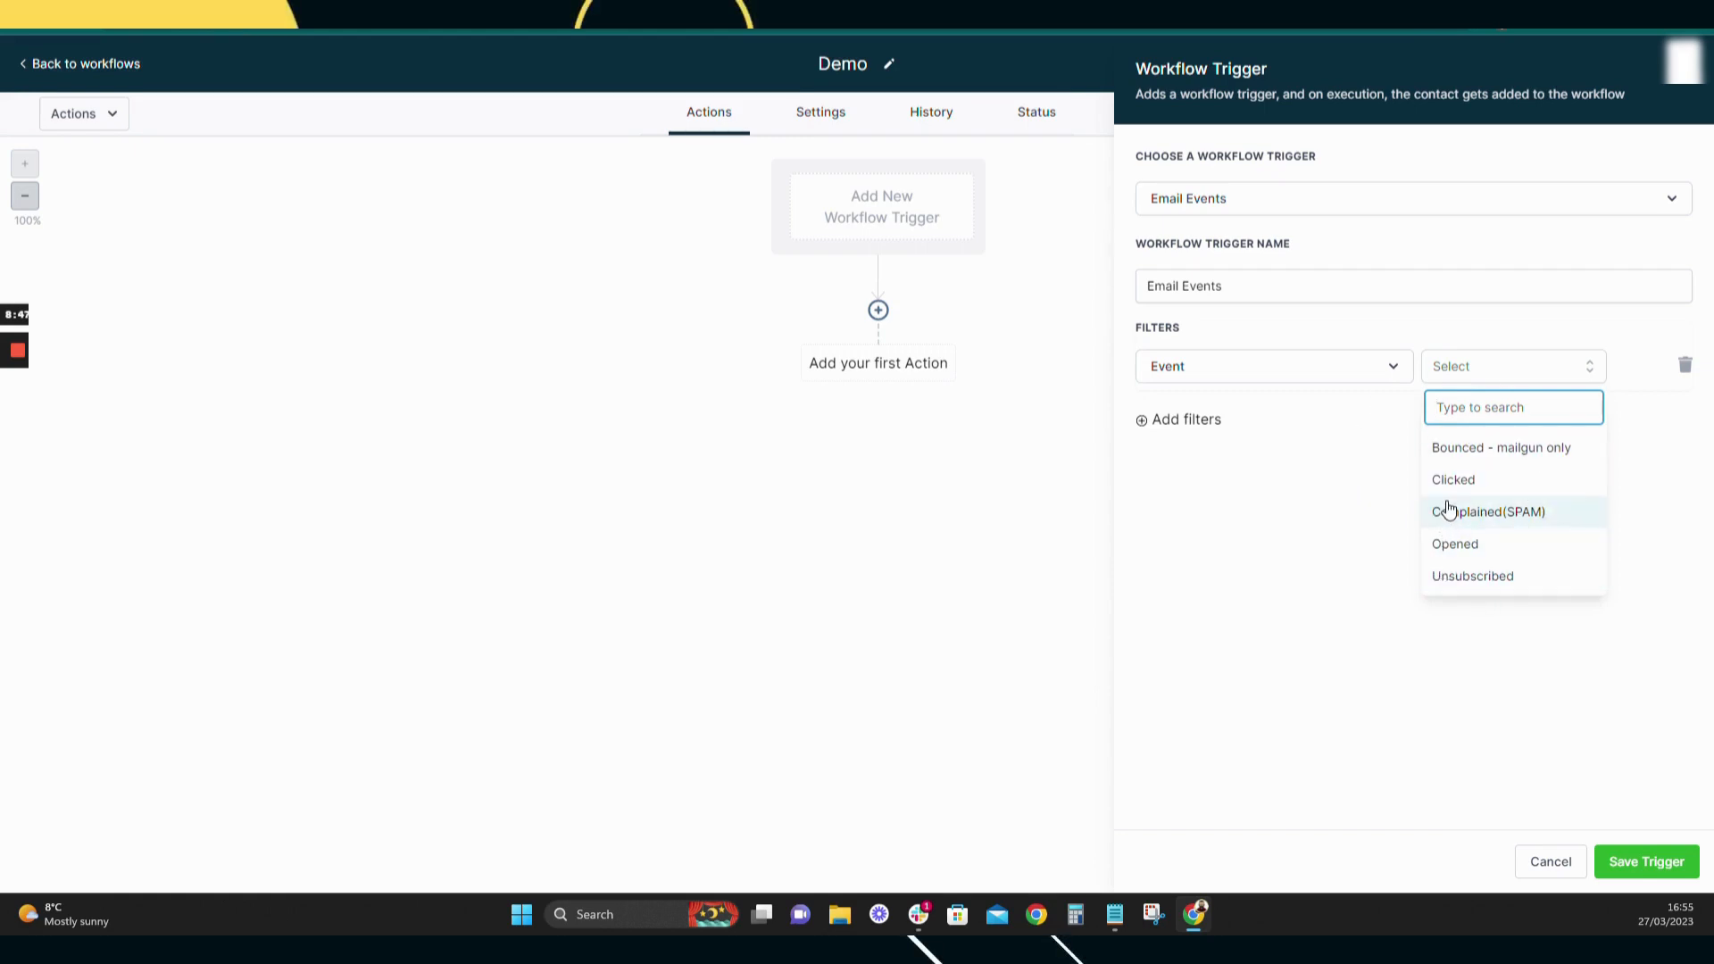
# - Switch the Email Events filter to In workflow, review the selectable workflows, and discard the filter and the trigger
pyautogui.click(1304, 367)
pyautogui.click(1178, 524)
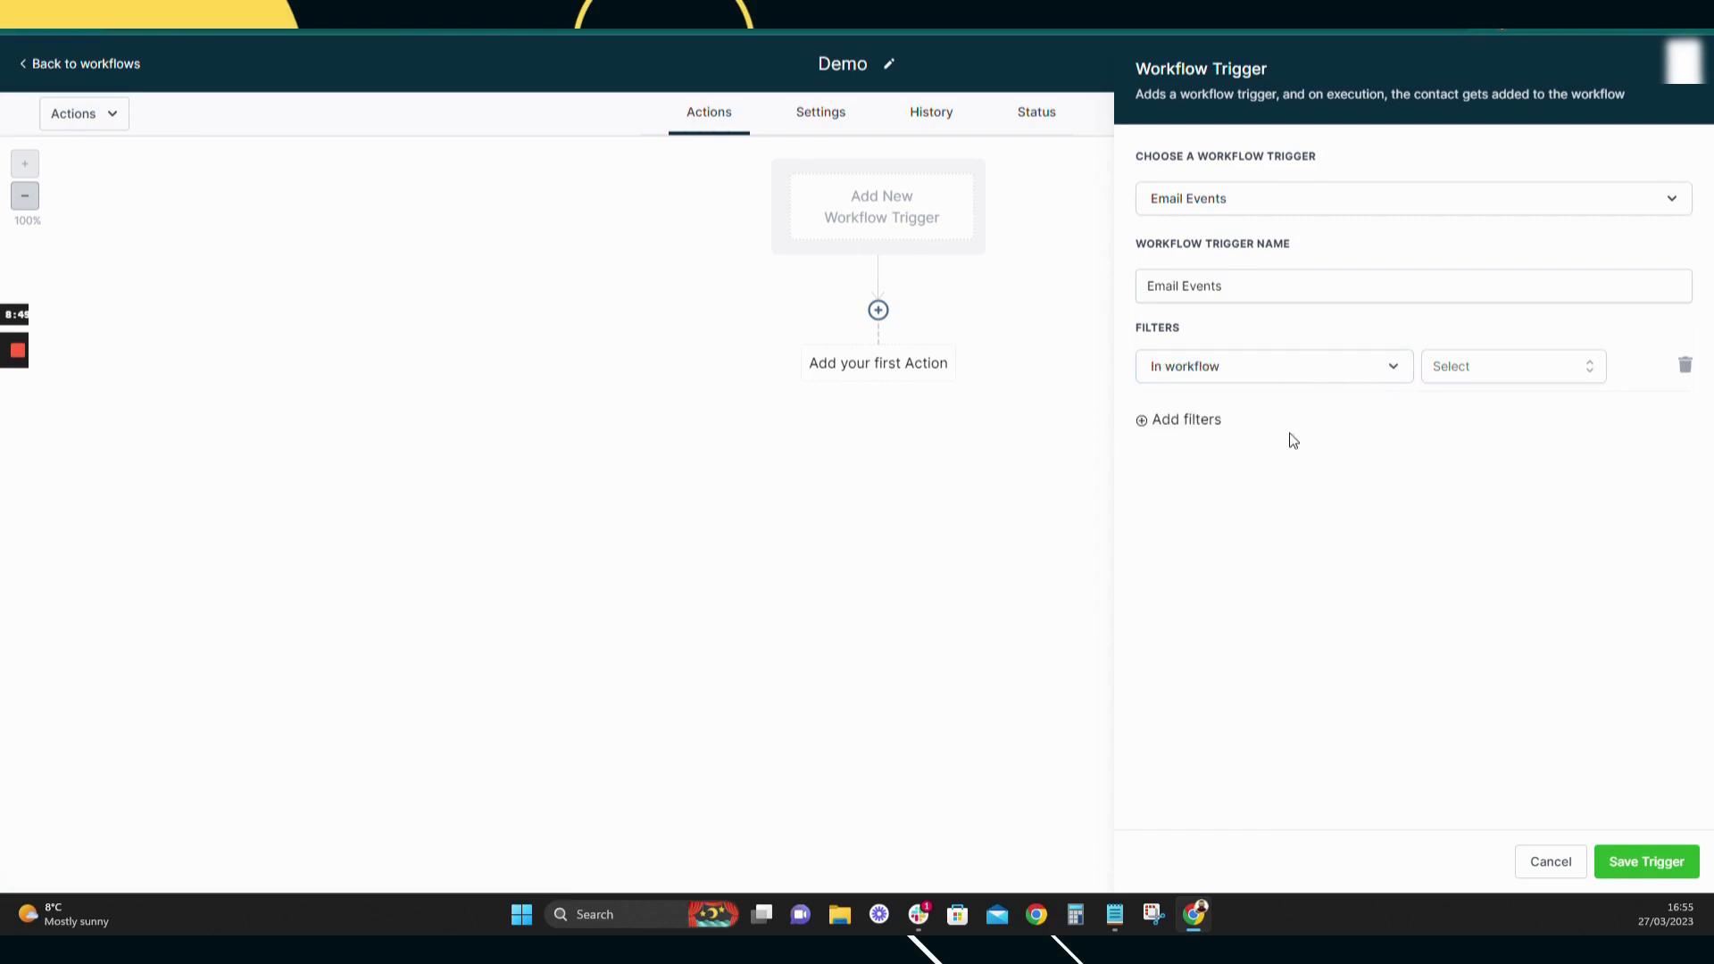
pyautogui.click(1411, 366)
pyautogui.click(1435, 366)
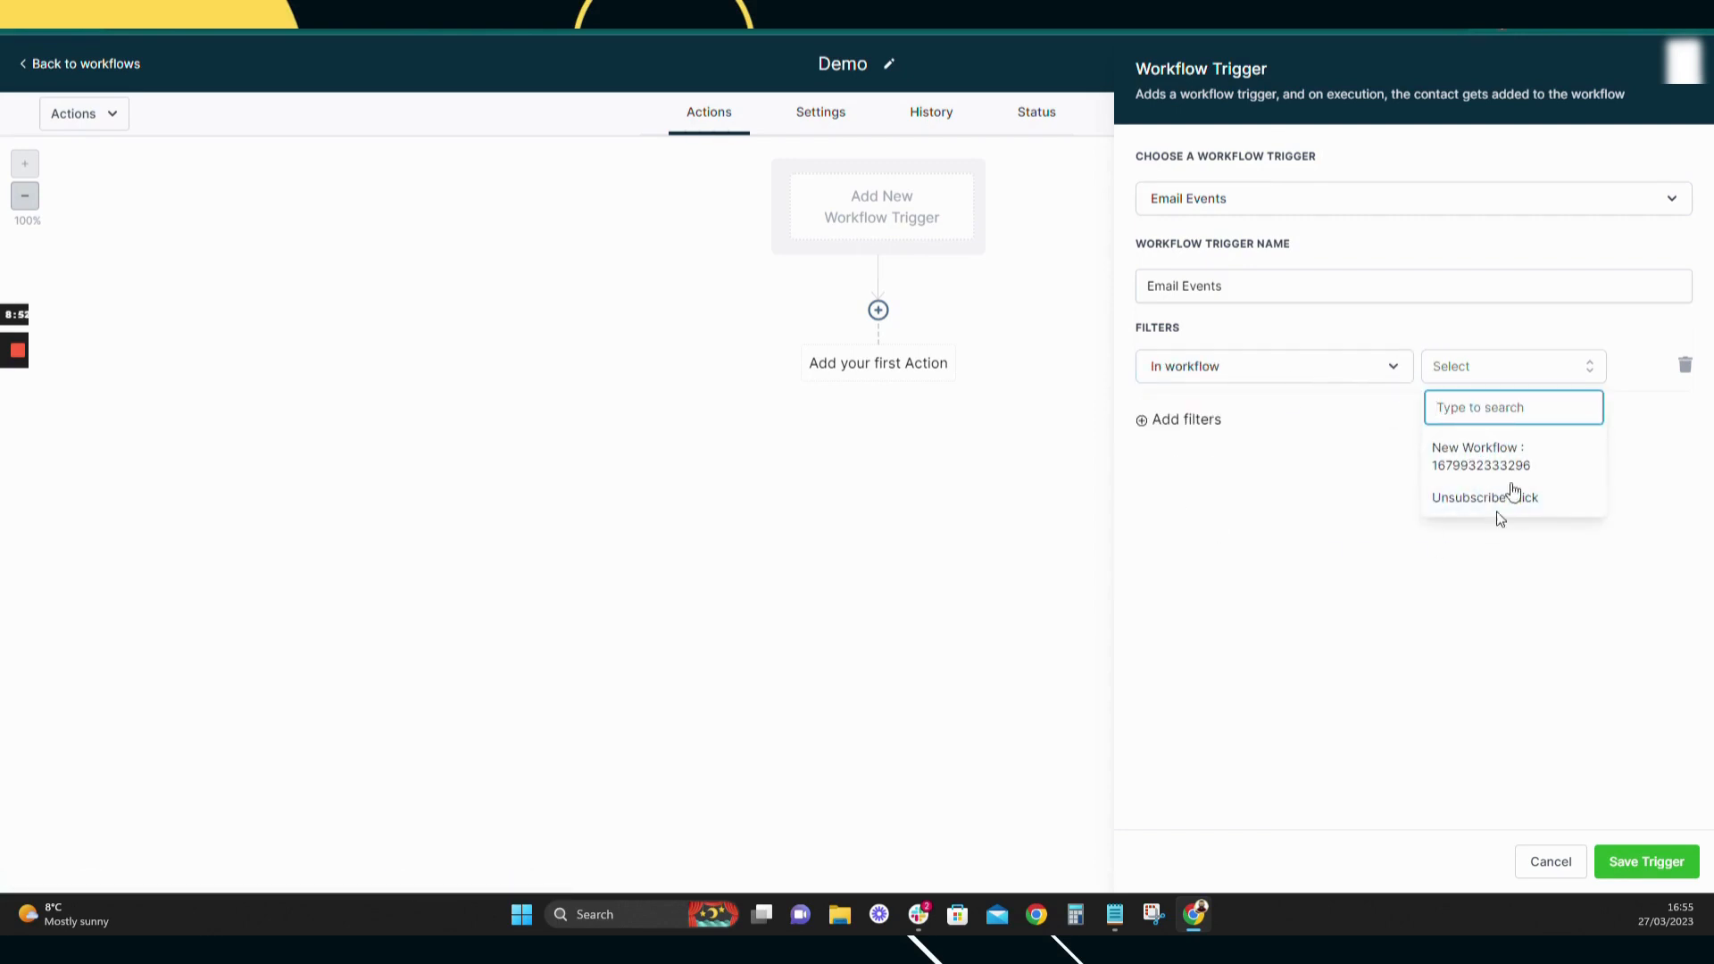
pyautogui.click(1415, 616)
pyautogui.click(1685, 364)
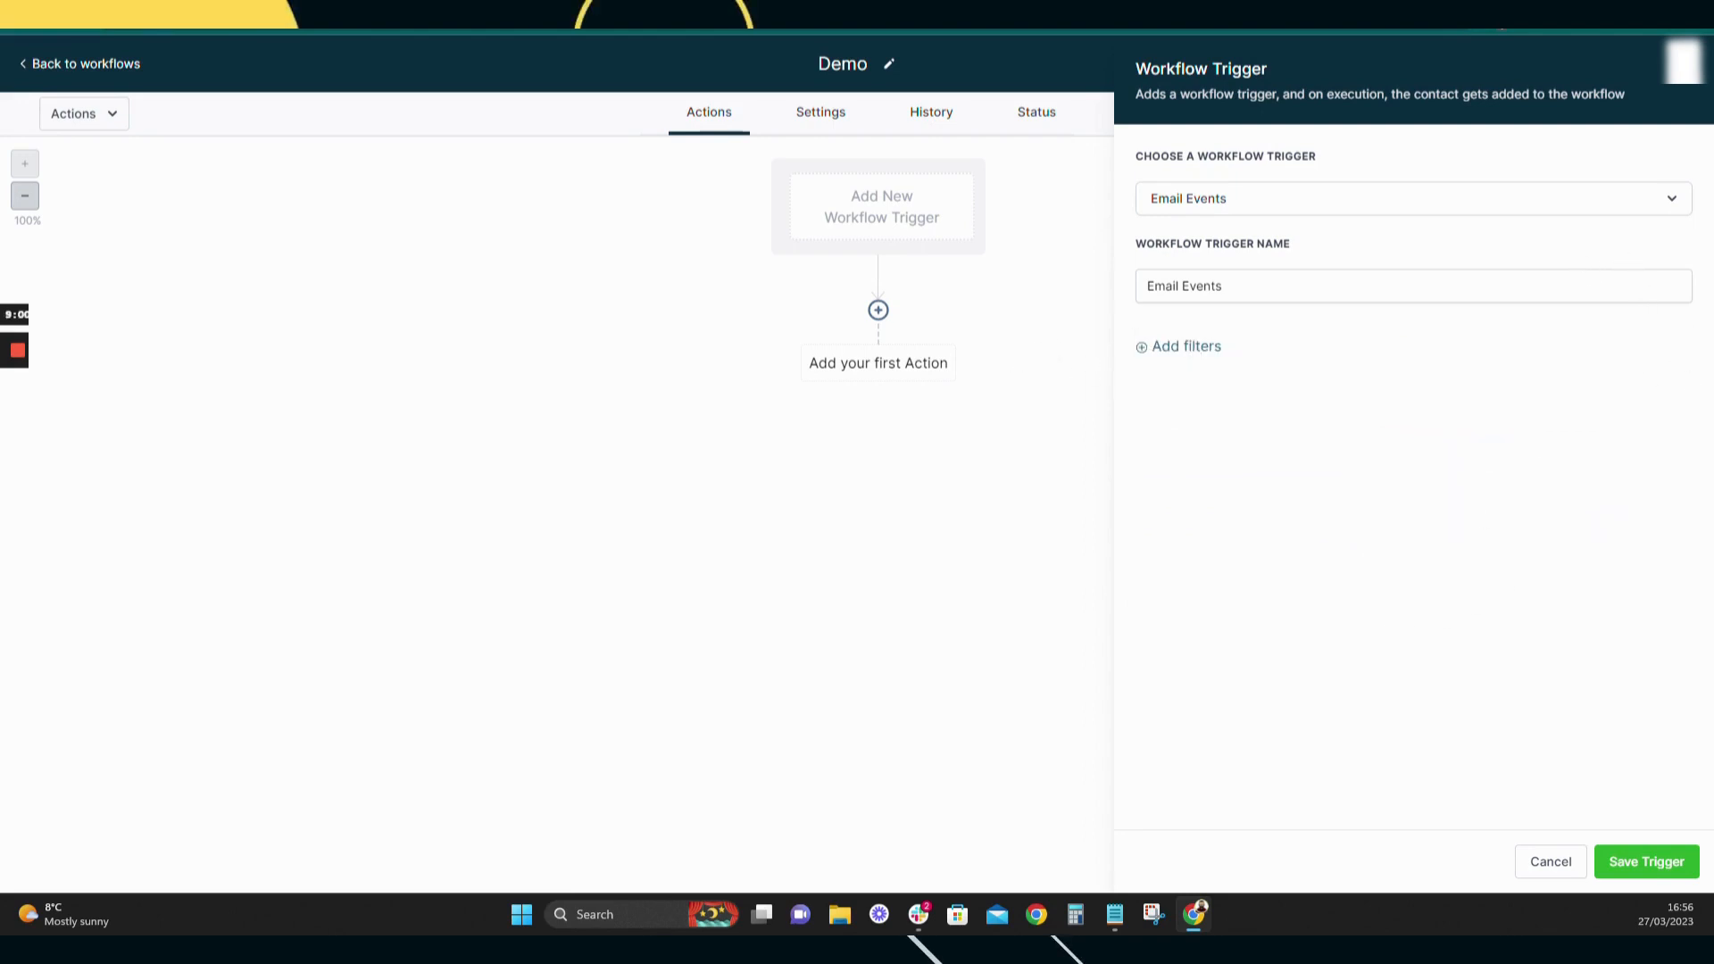
pyautogui.click(1684, 71)
# - Start a new workflow trigger and examine the available Events, Facebook, Membership, Opportunities, Payments, Shopify, Media and TikTok triggers
pyautogui.click(915, 195)
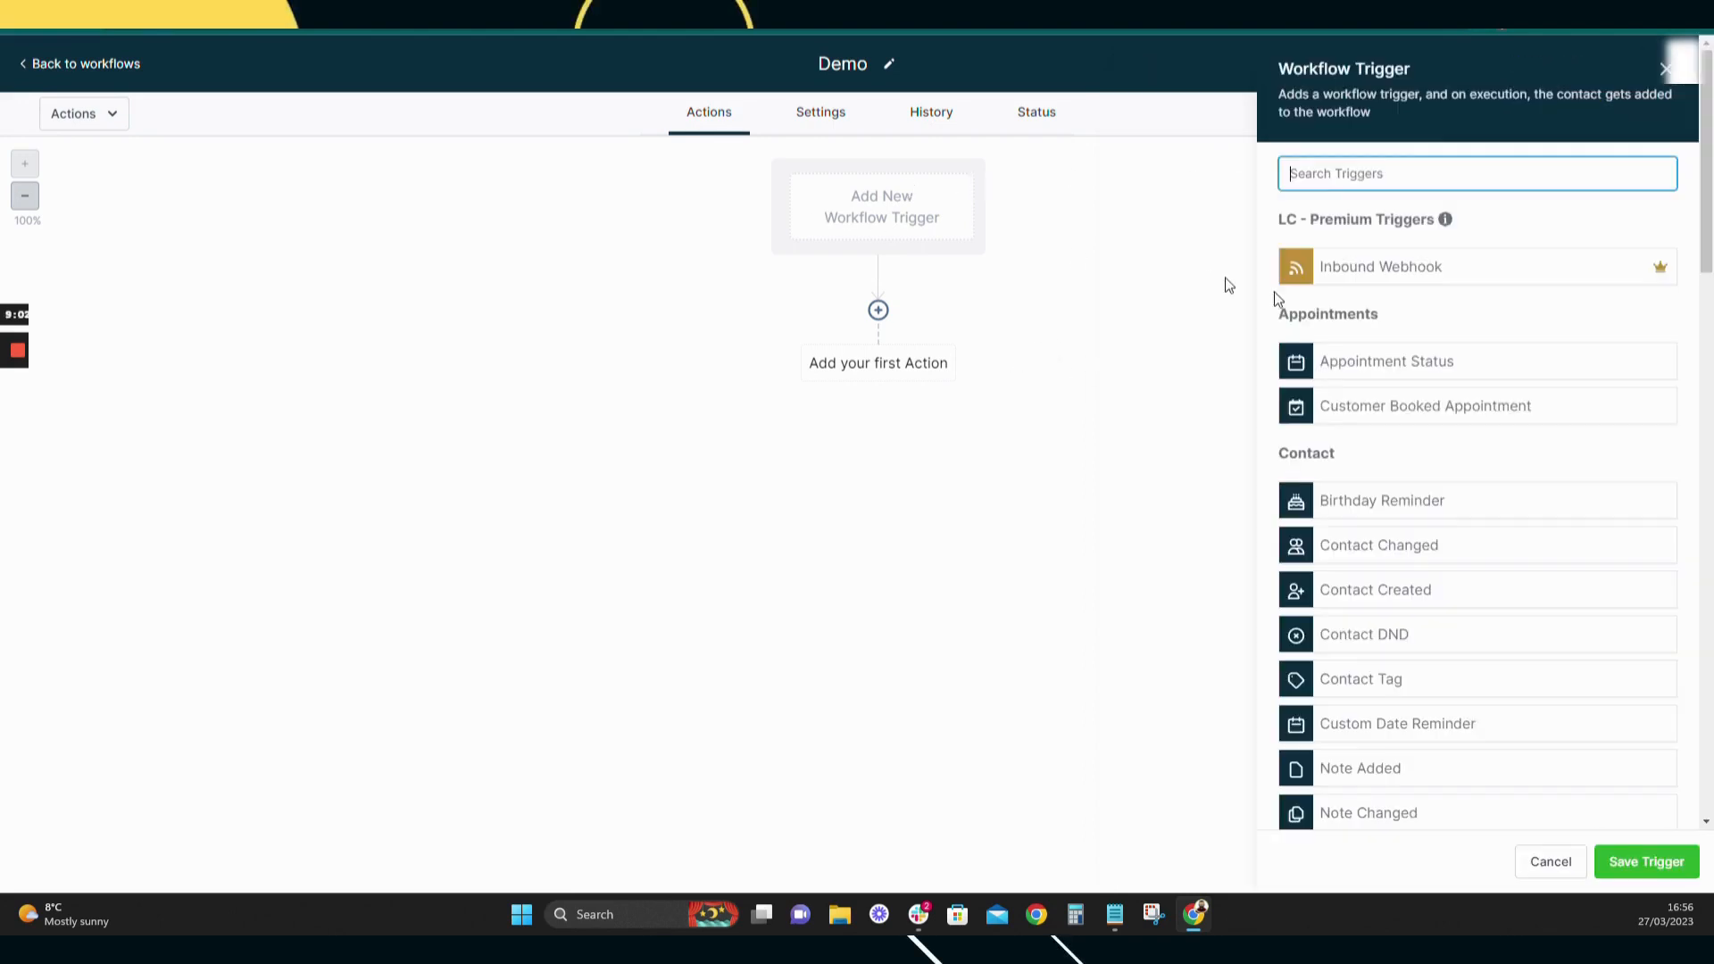
pyautogui.scroll(-10, 1518, 474)
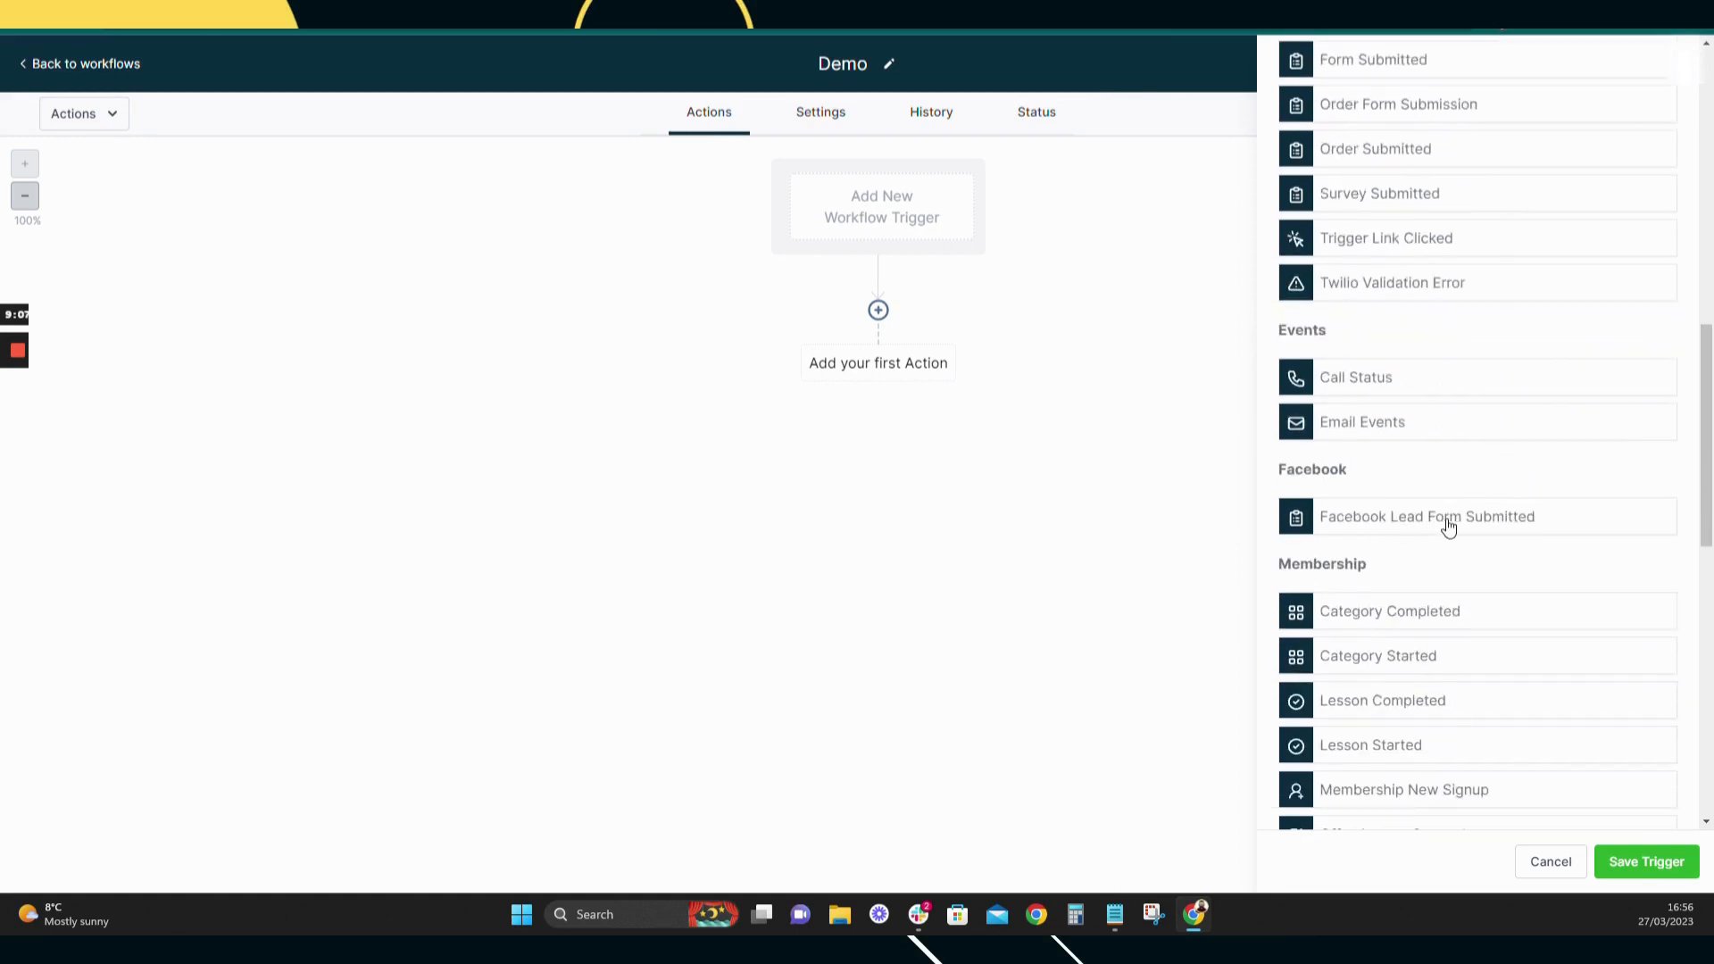
pyautogui.scroll(-2, 1448, 529)
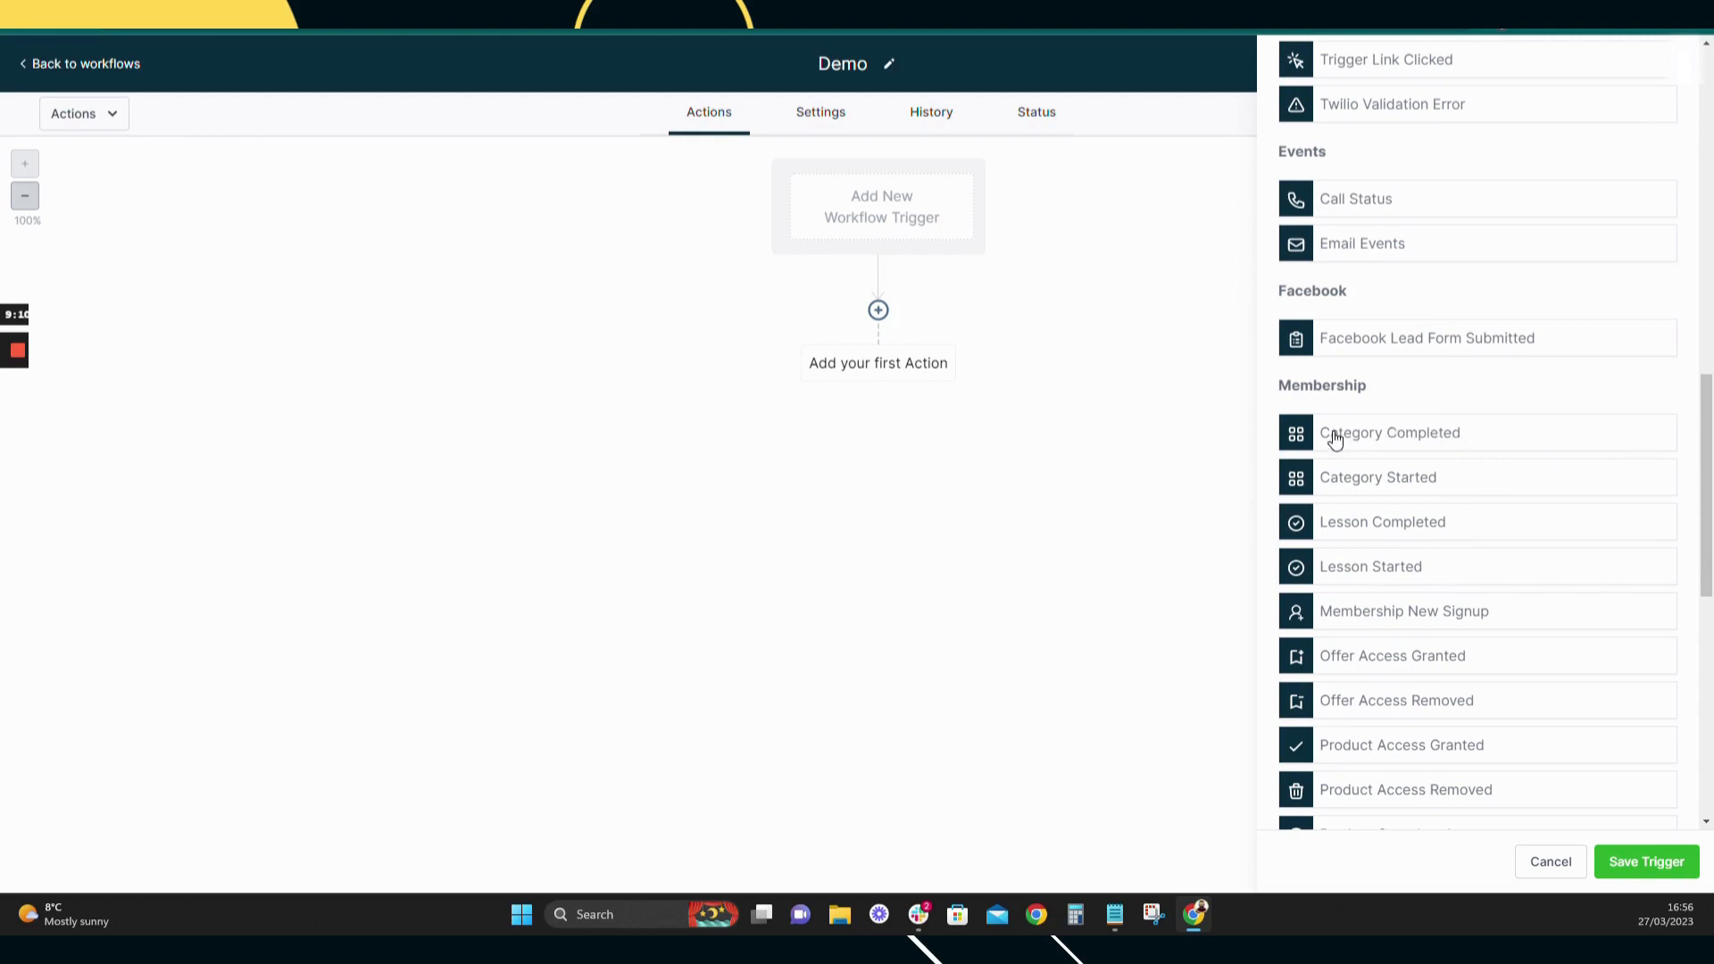
pyautogui.scroll(-1, 1446, 491)
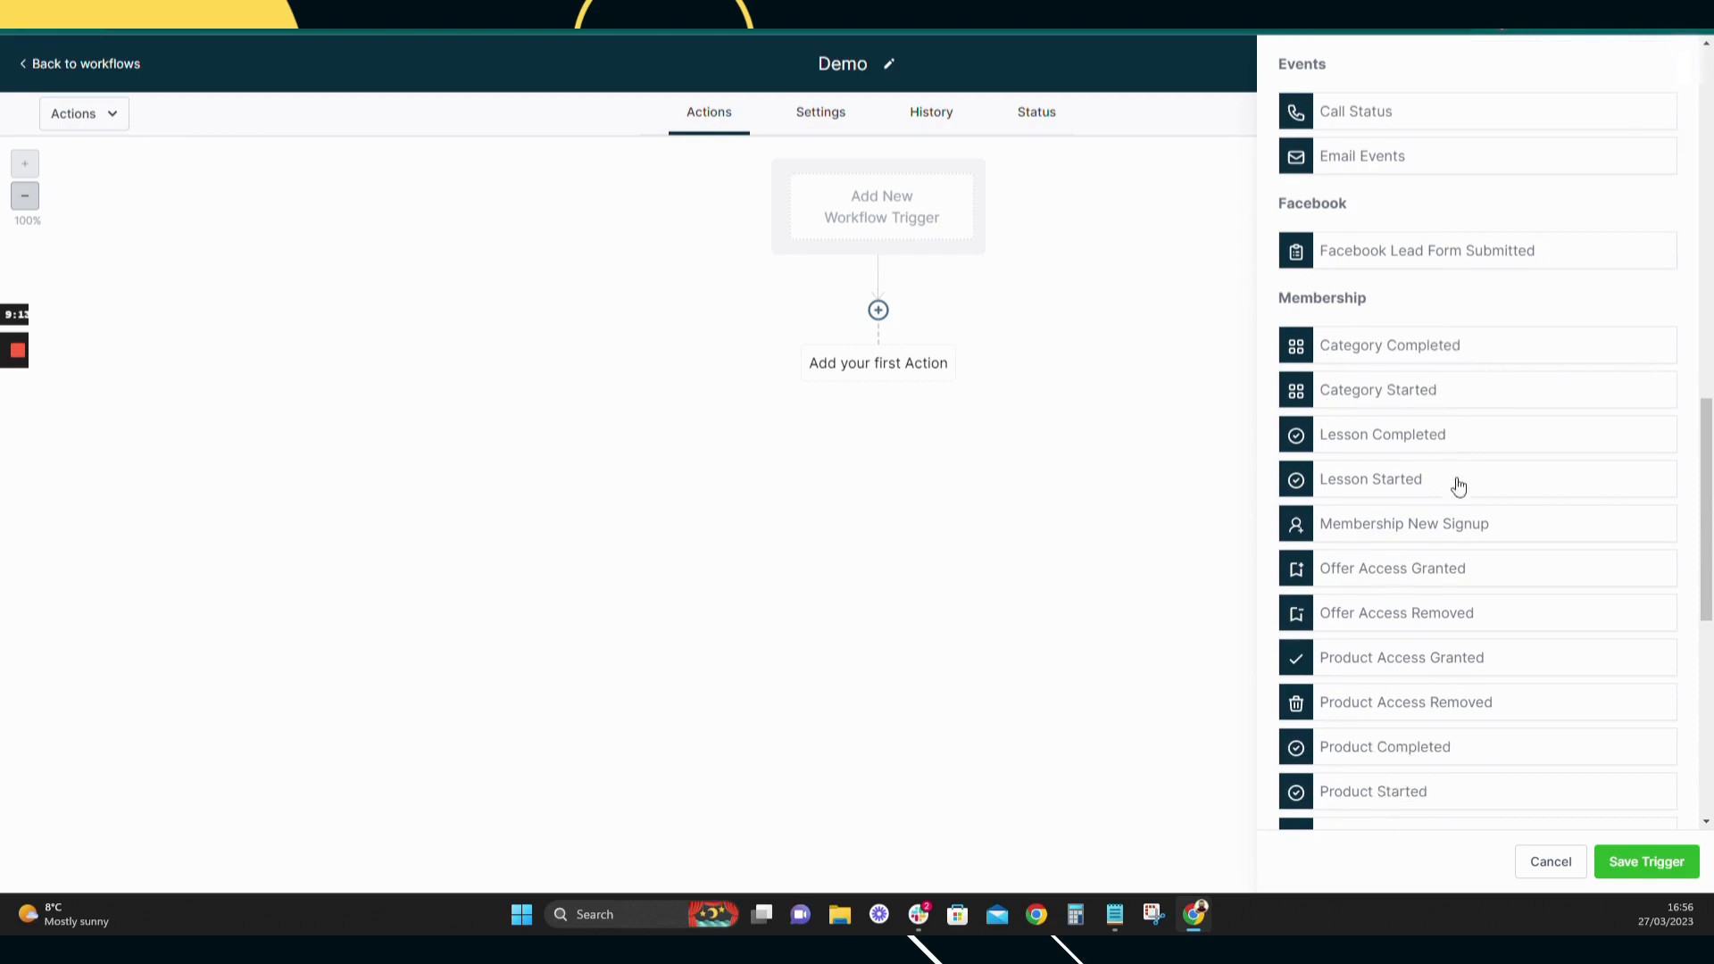
pyautogui.scroll(-1, 1409, 424)
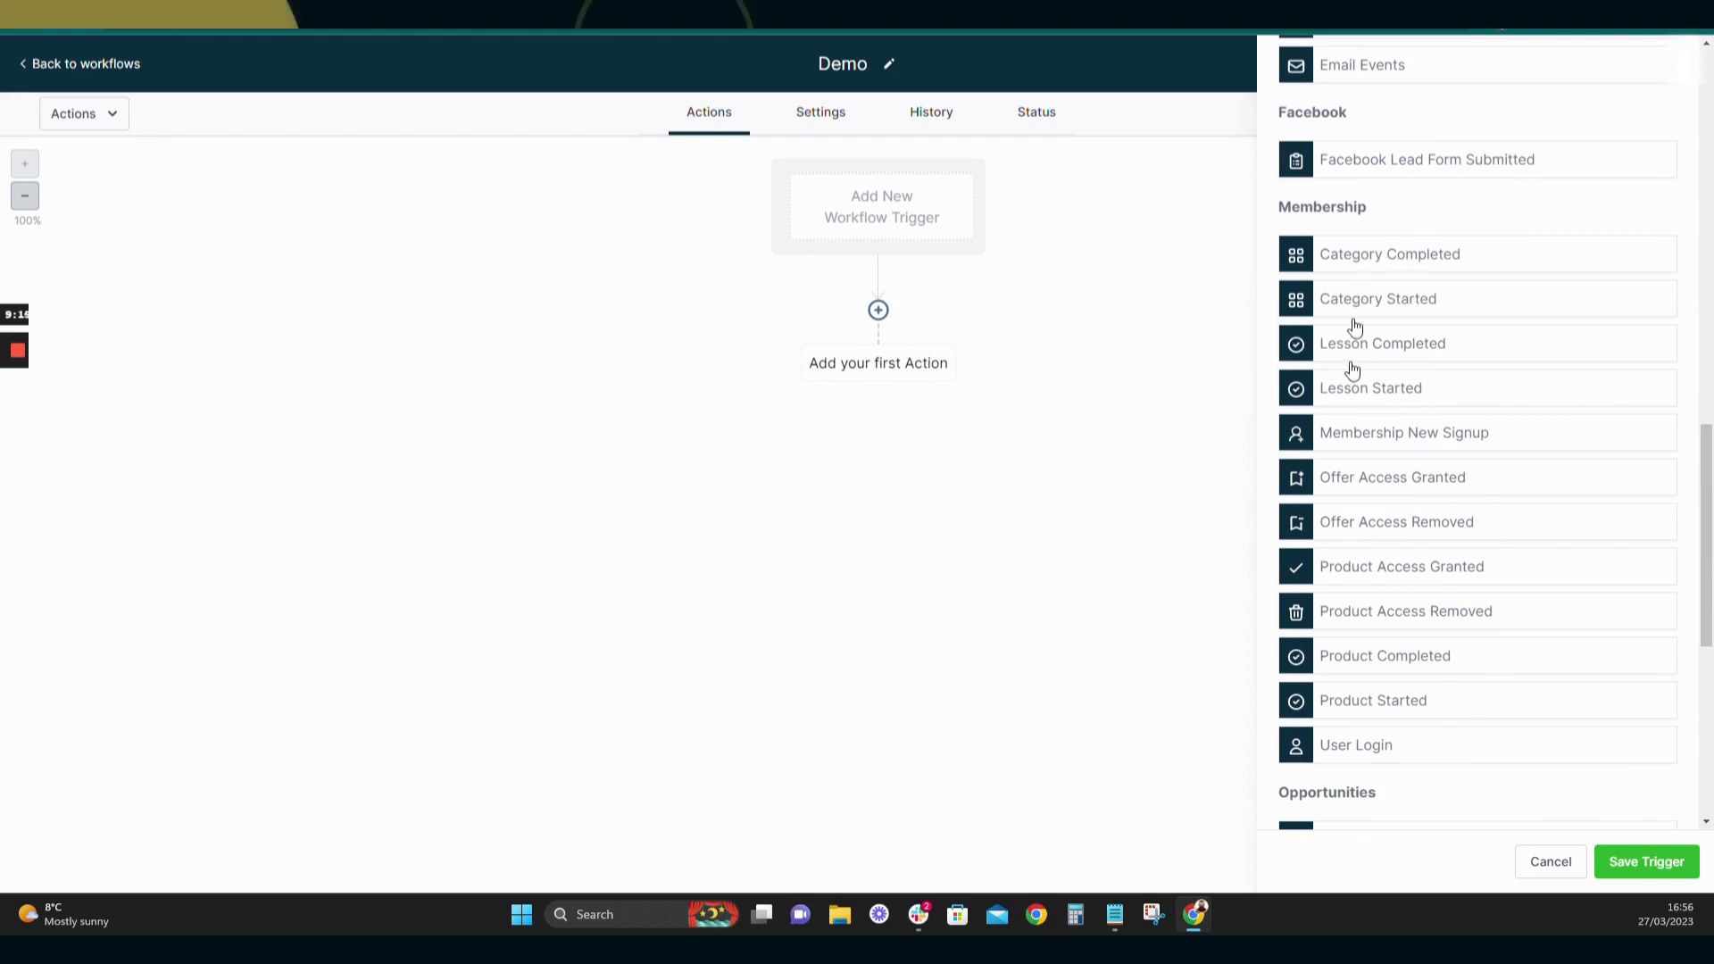
pyautogui.scroll(-1, 1438, 482)
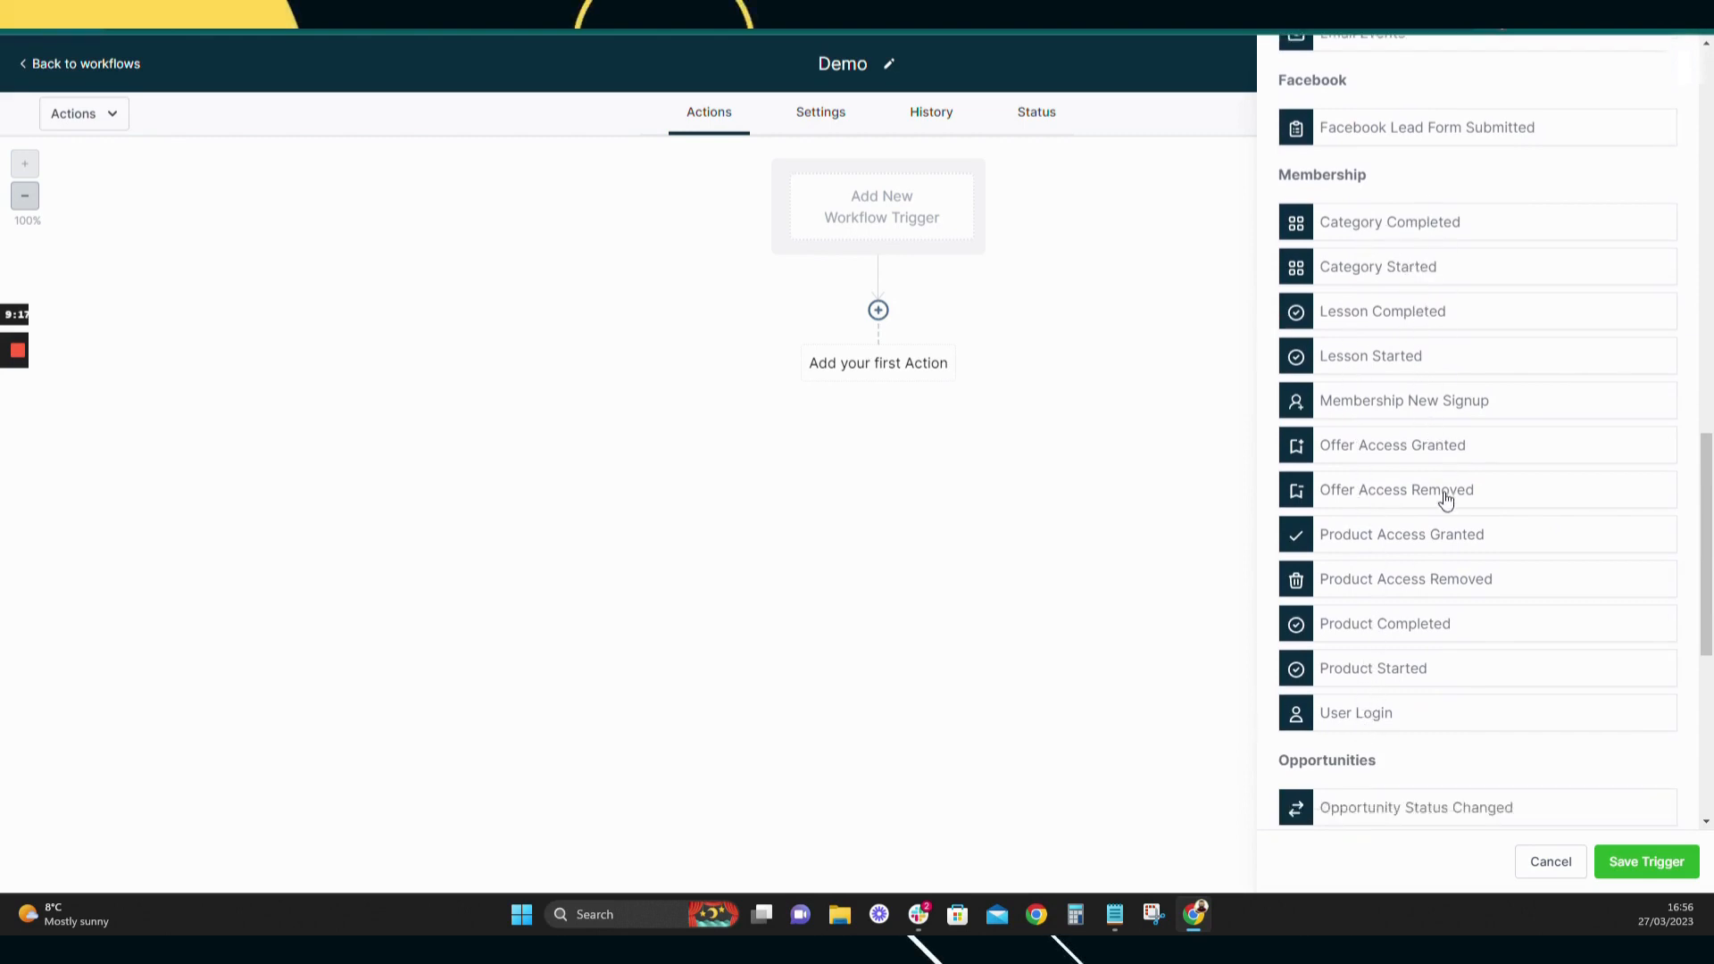
pyautogui.scroll(-1, 1446, 497)
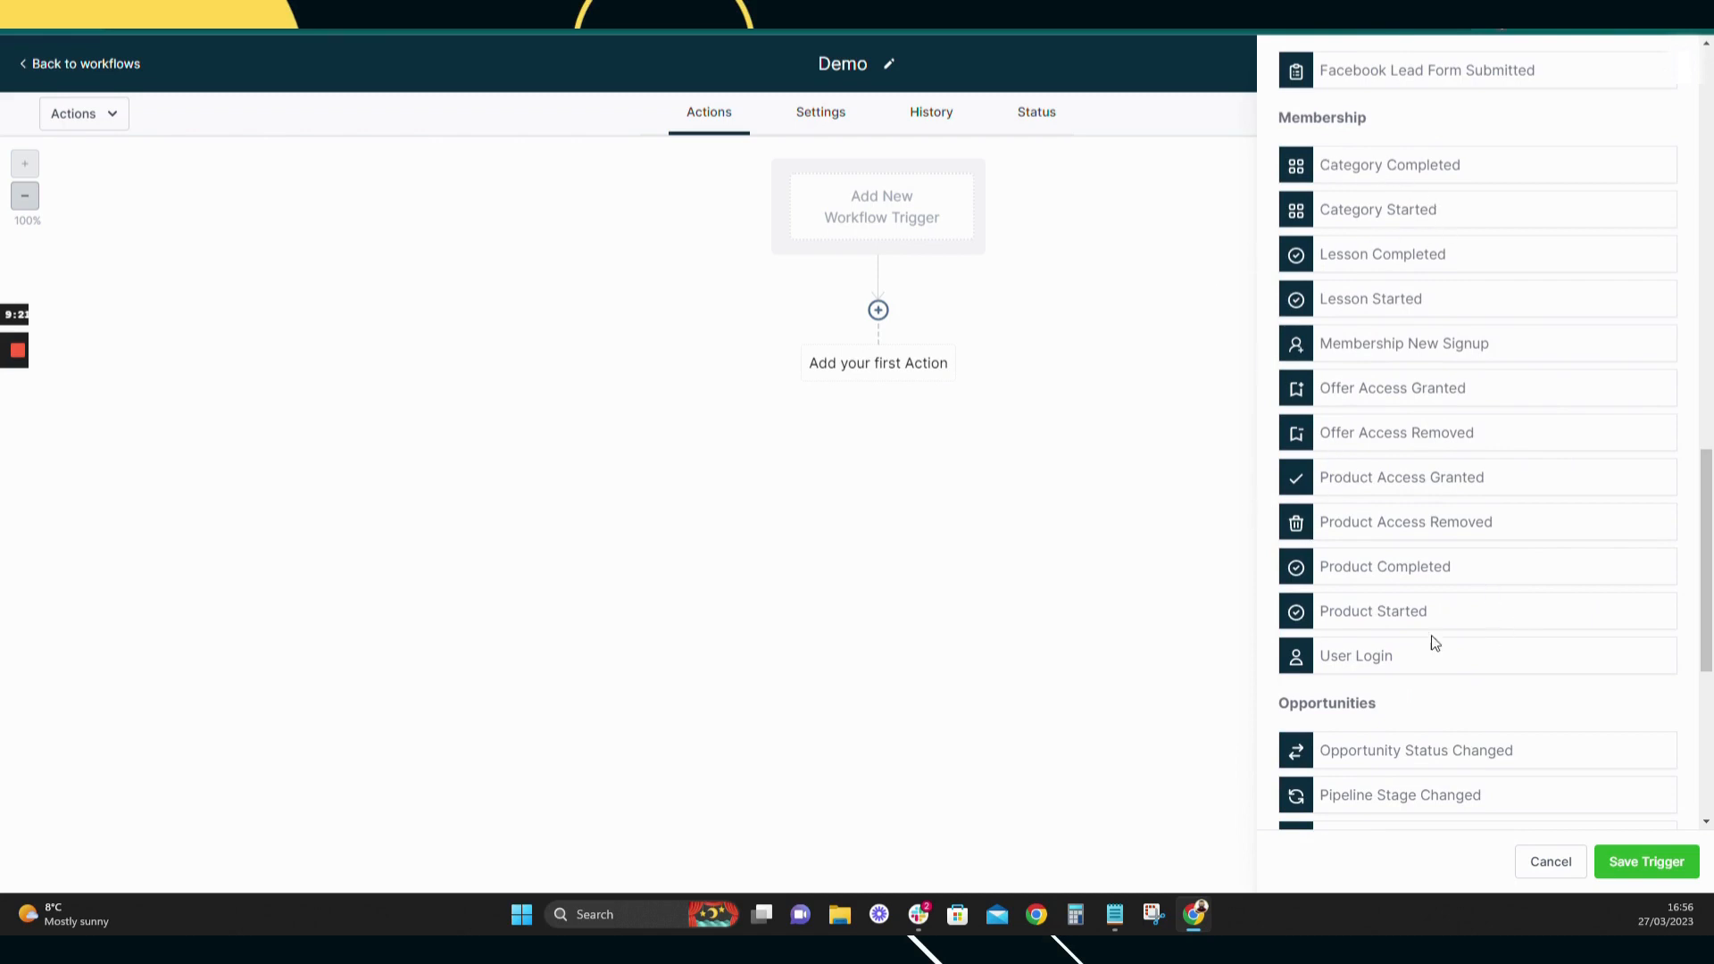
pyautogui.scroll(-3, 1508, 444)
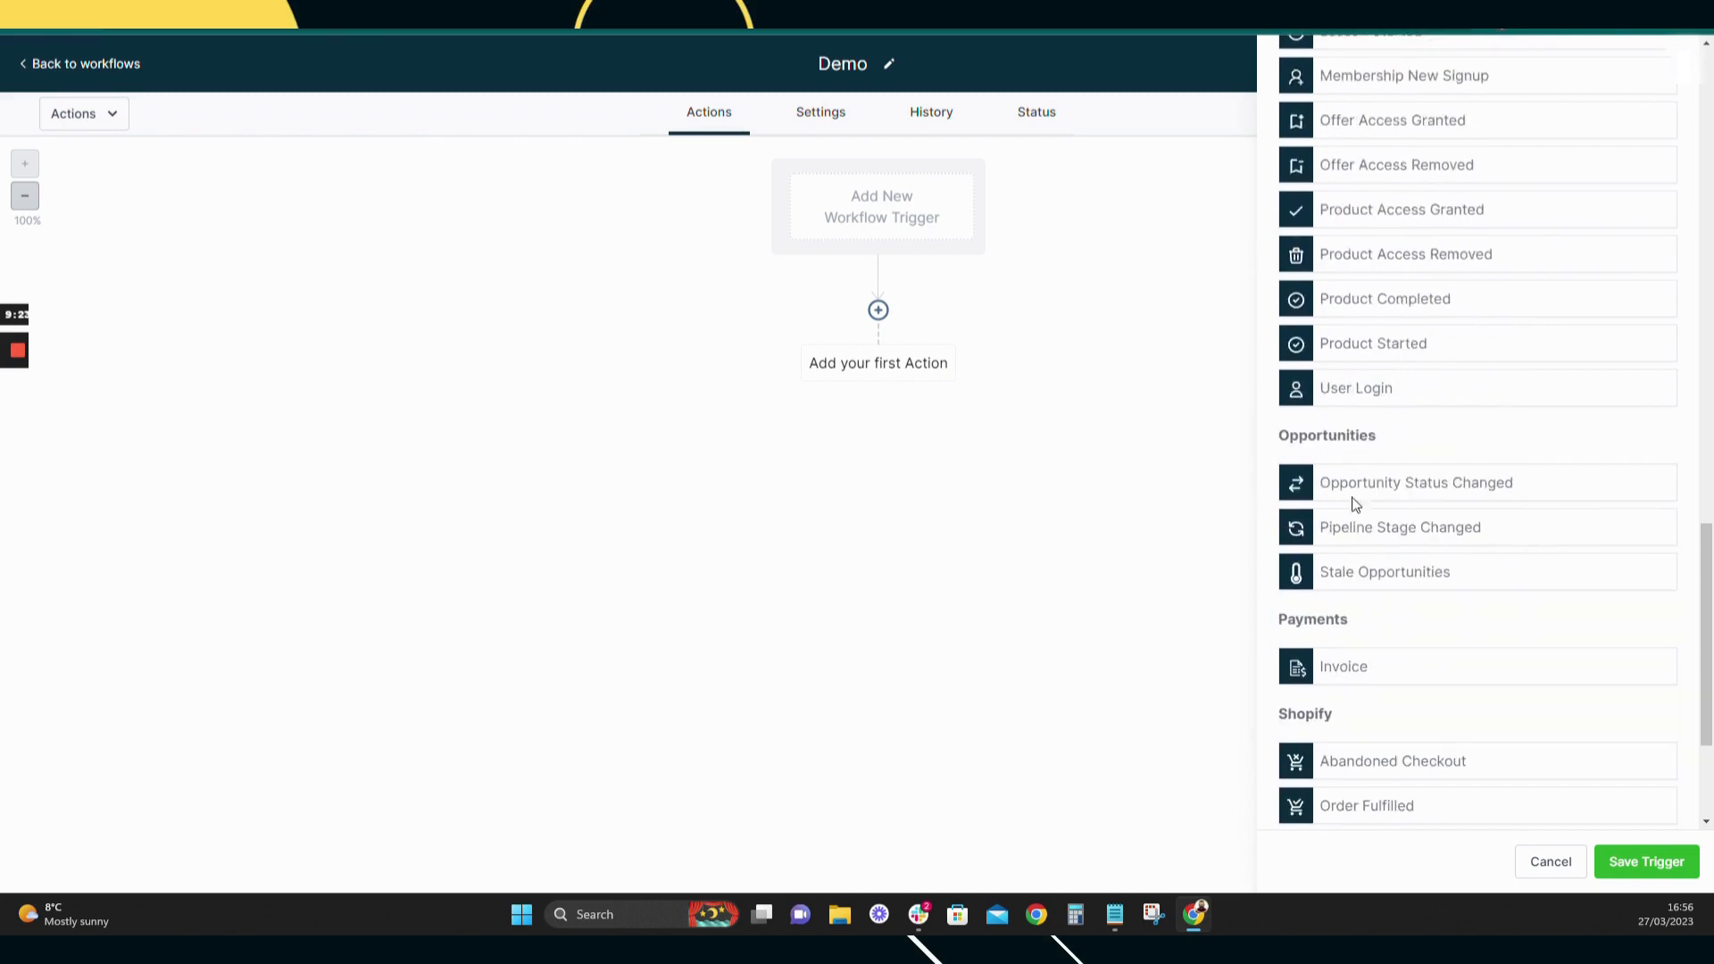
pyautogui.scroll(-1, 1514, 432)
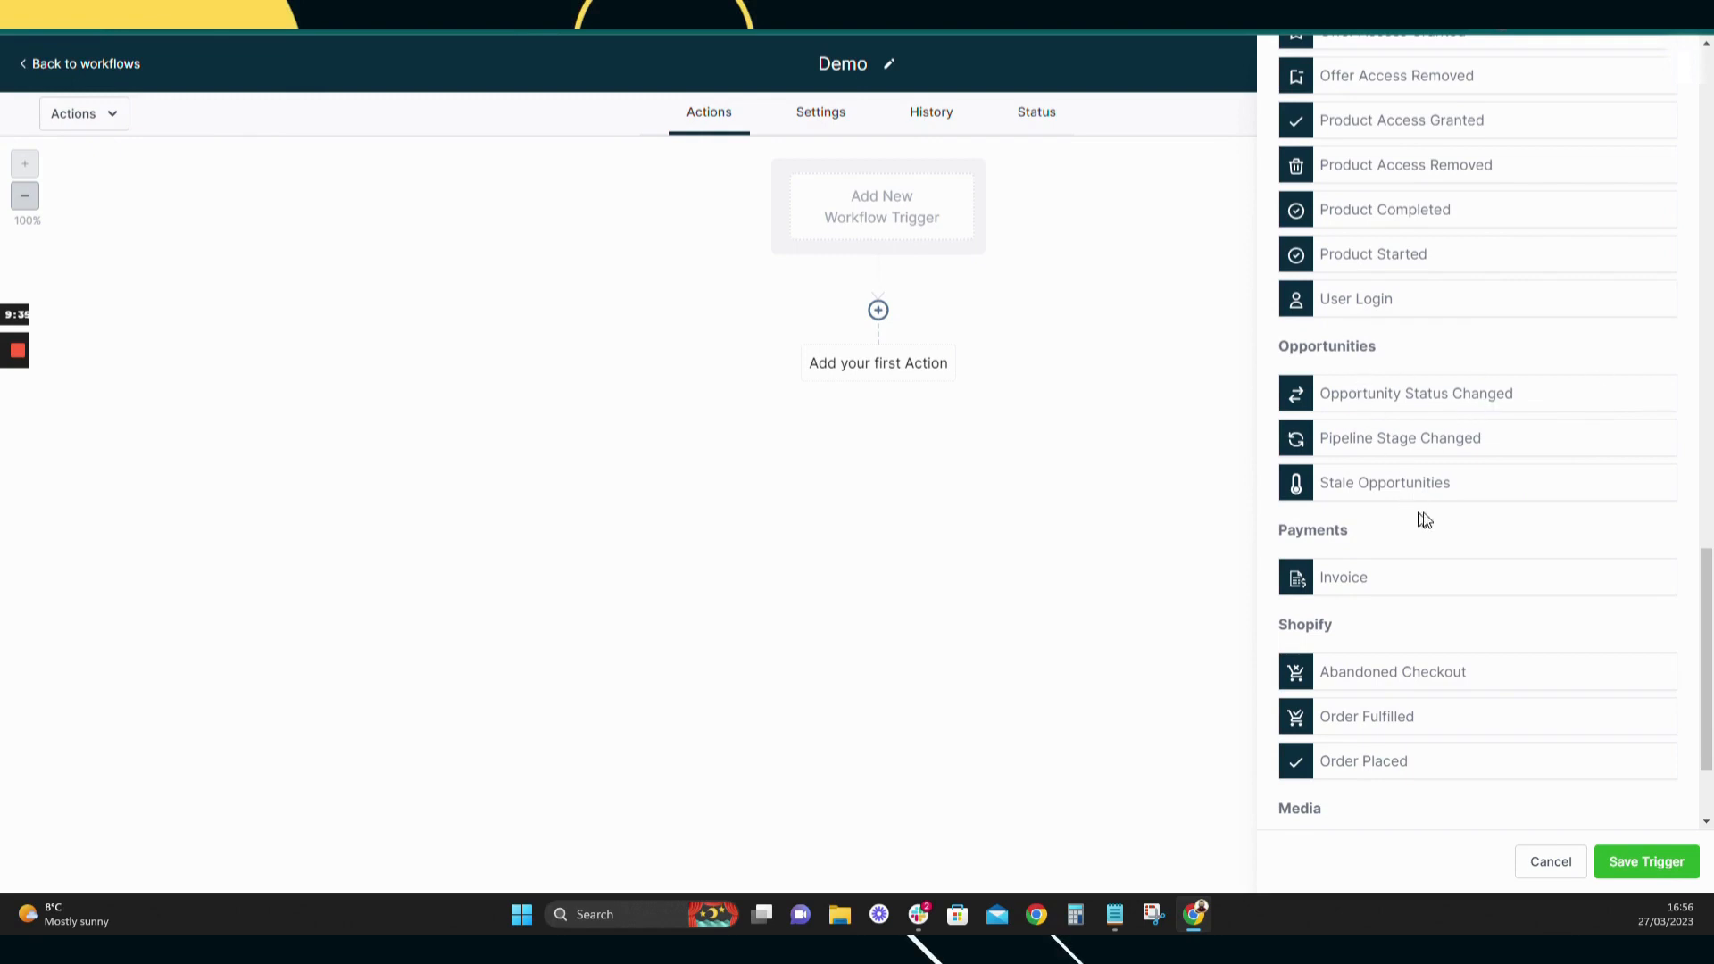
pyautogui.scroll(-2, 1428, 500)
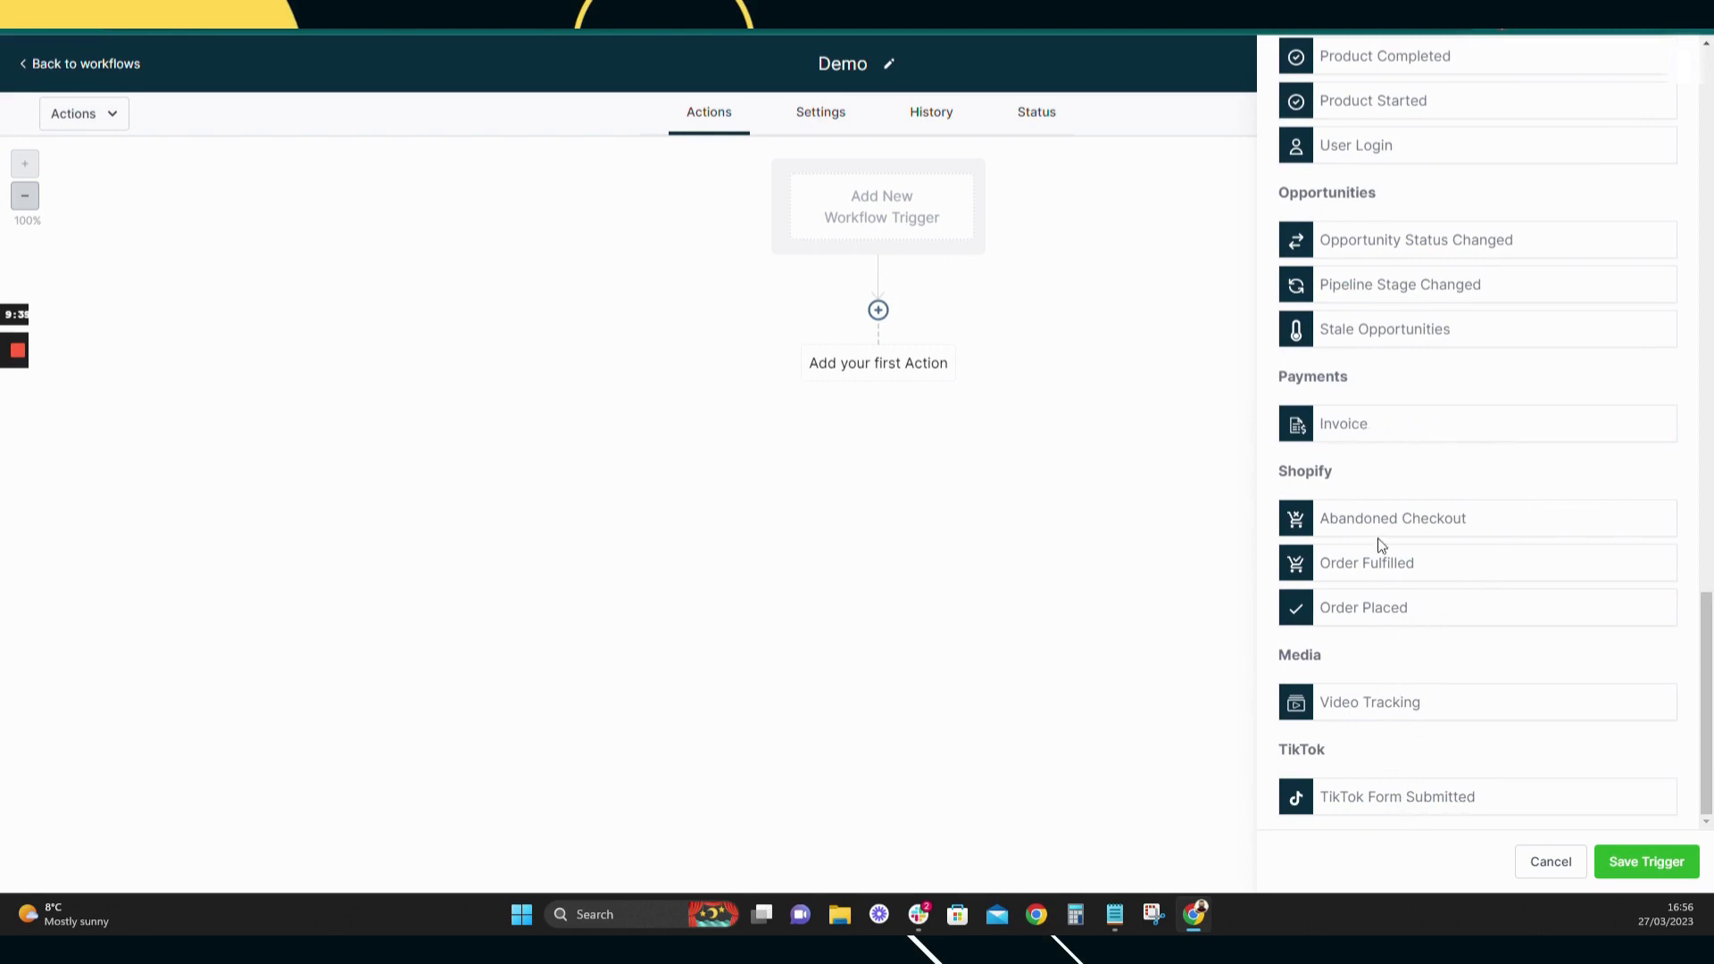
# - Choose the Contact Tag trigger for the workflow and add a Tag Added filter to it
pyautogui.scroll(15, 1380, 545)
pyautogui.scroll(-3, 1381, 544)
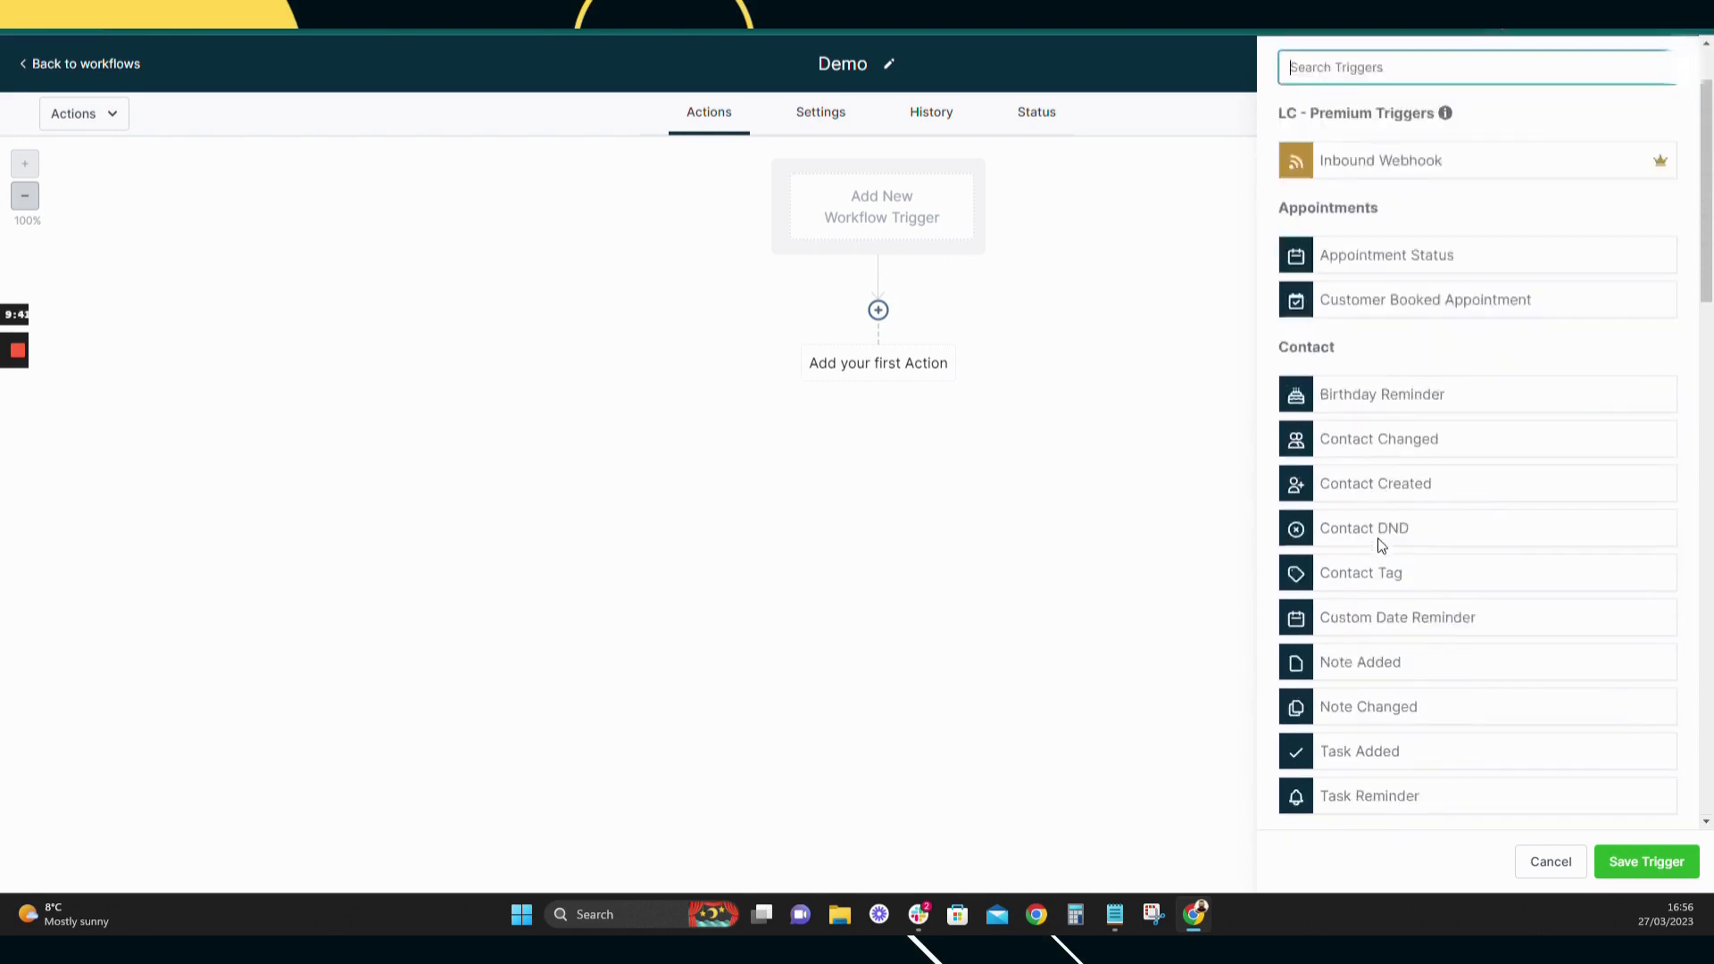
pyautogui.click(1333, 412)
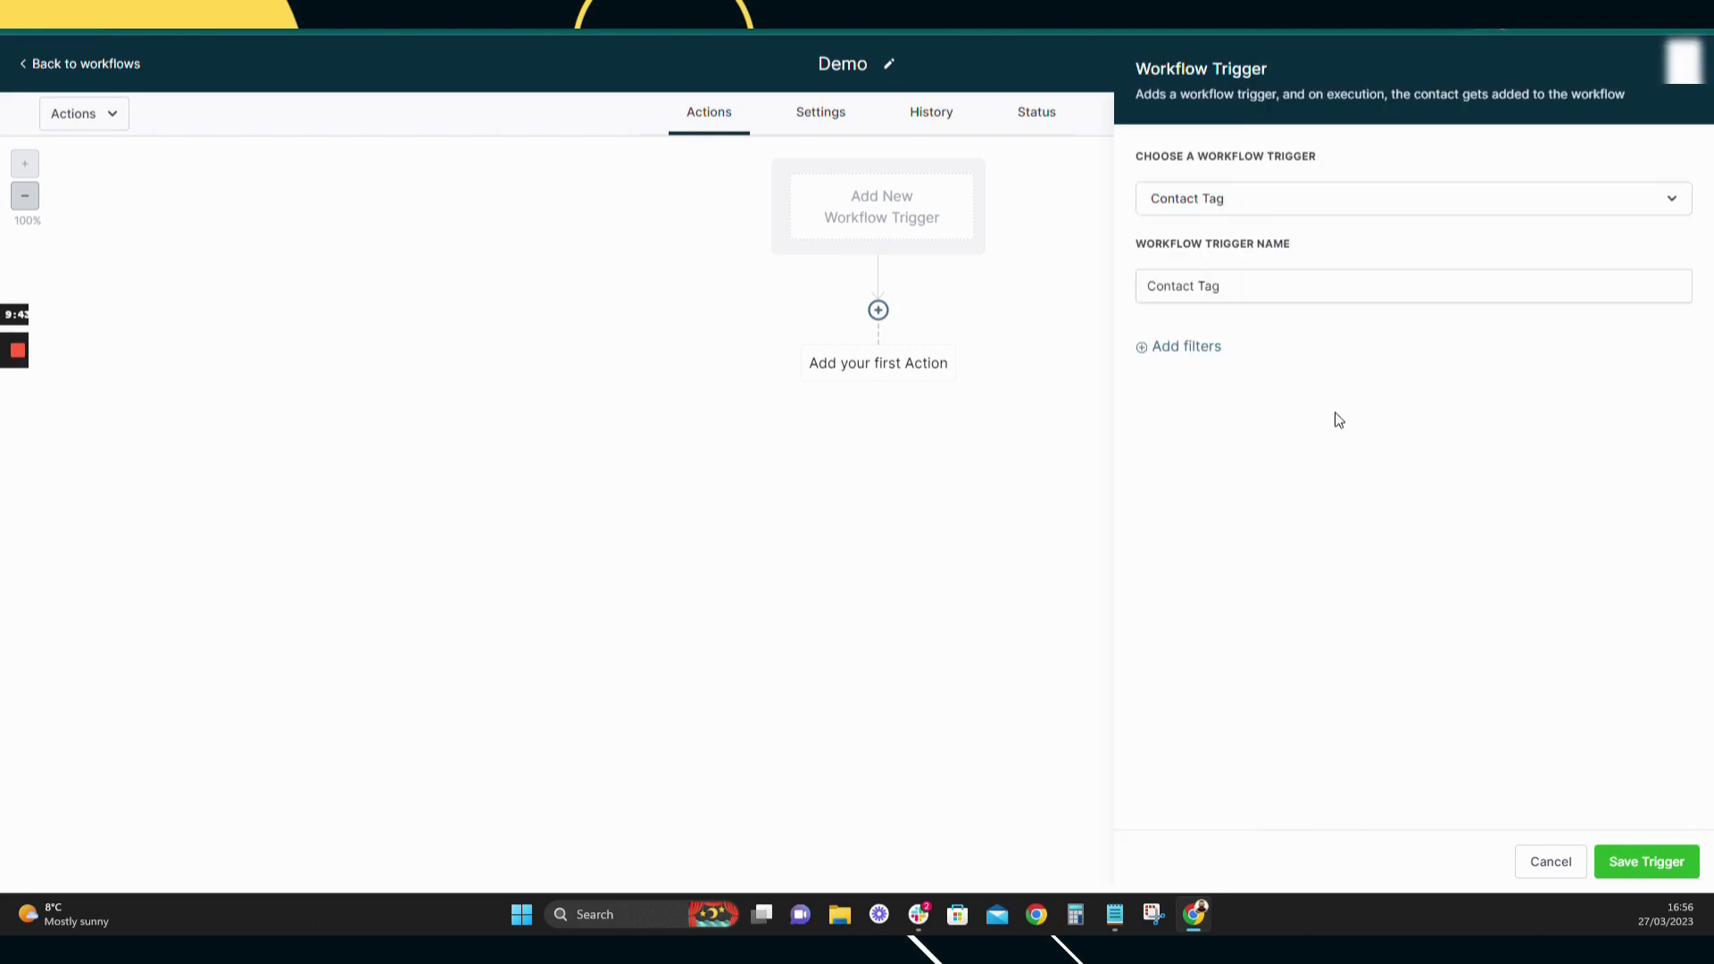
pyautogui.click(1183, 346)
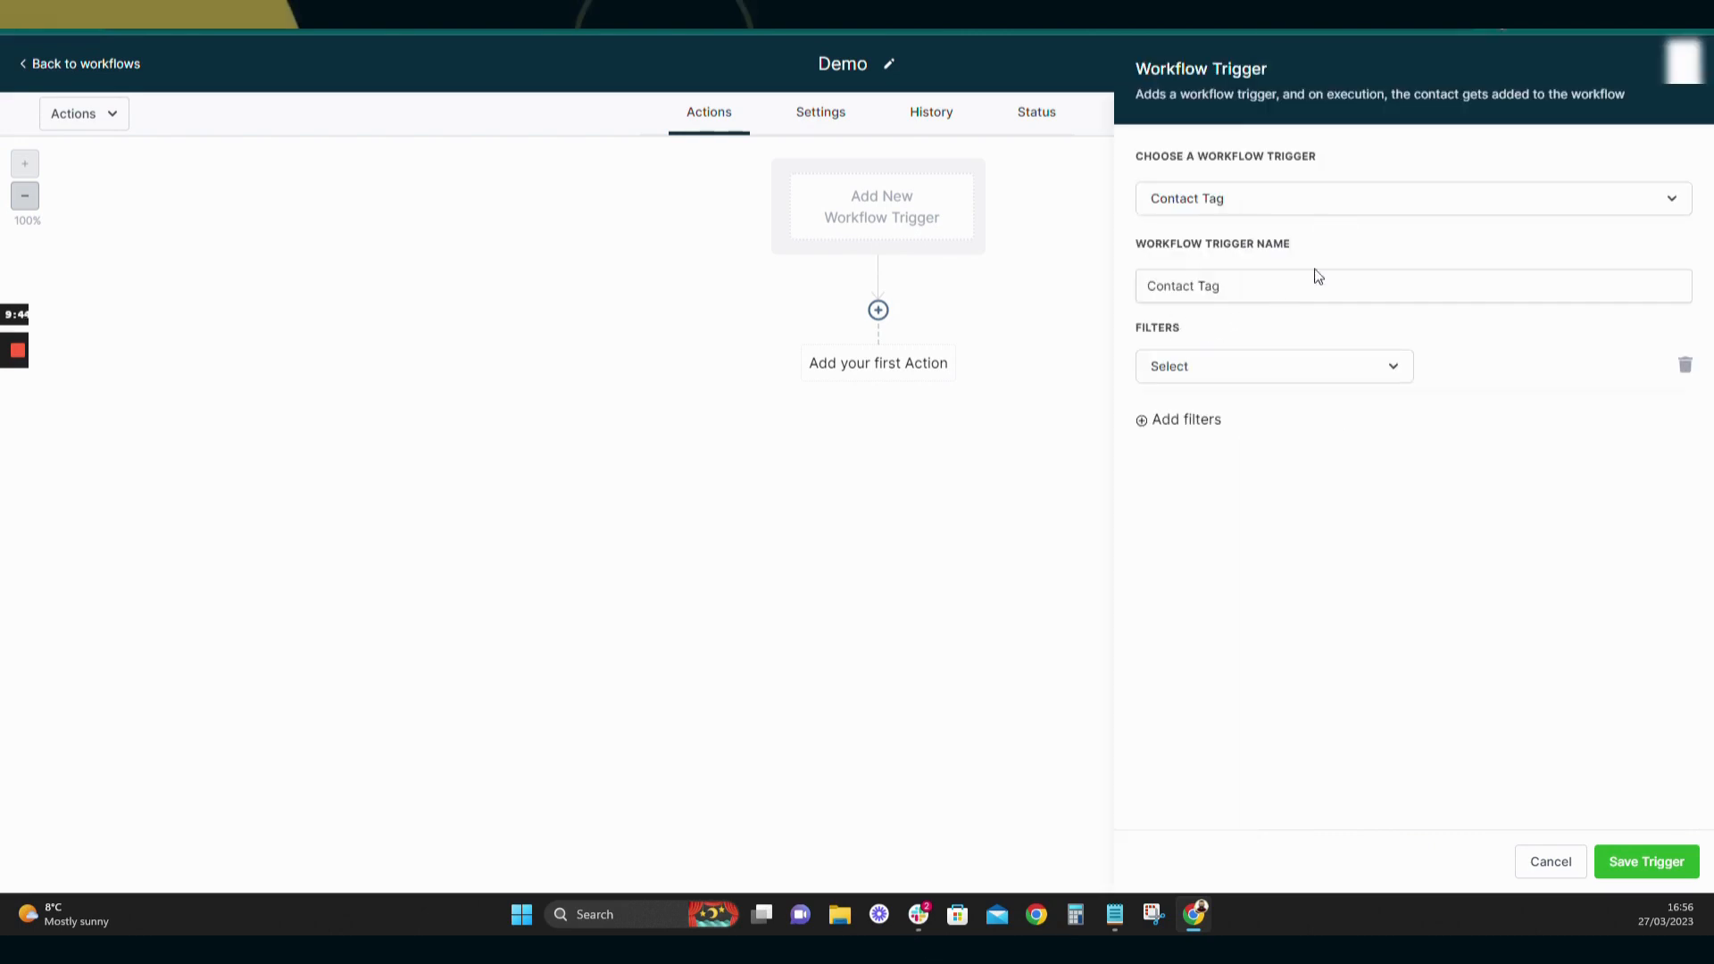
pyautogui.click(1228, 371)
pyautogui.click(1223, 492)
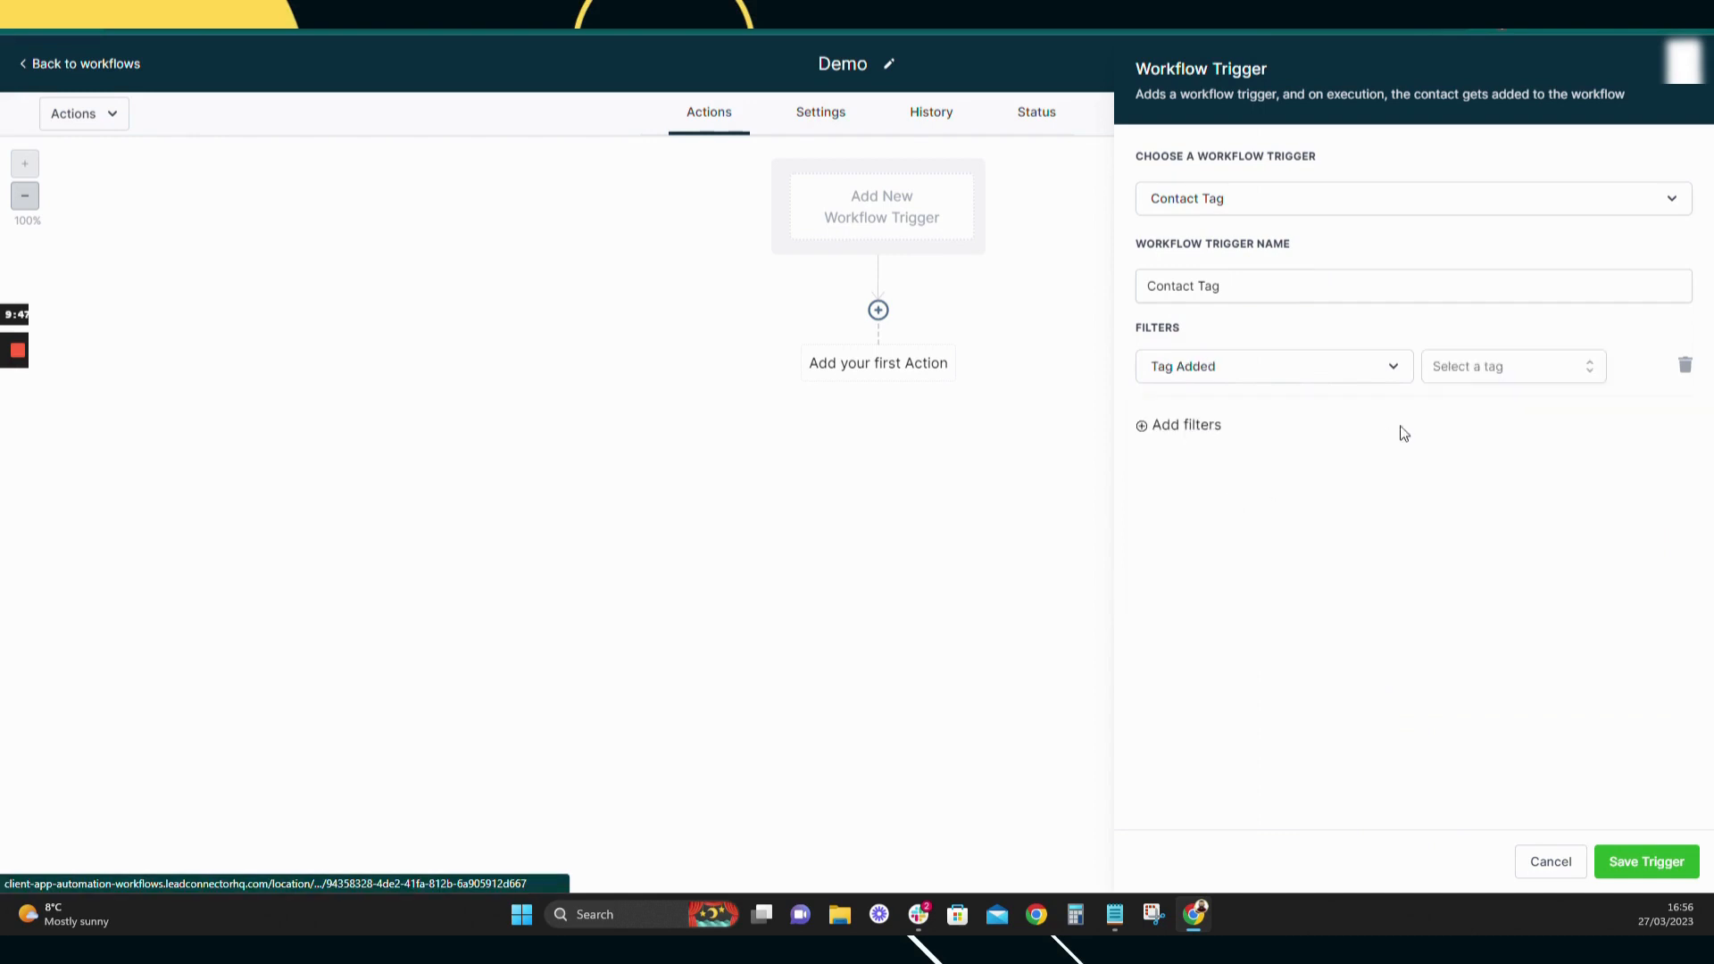
# - Set the Tag Added filter to the optin tag and save the Contact Tag trigger
pyautogui.click(1465, 375)
pyautogui.write('optin')
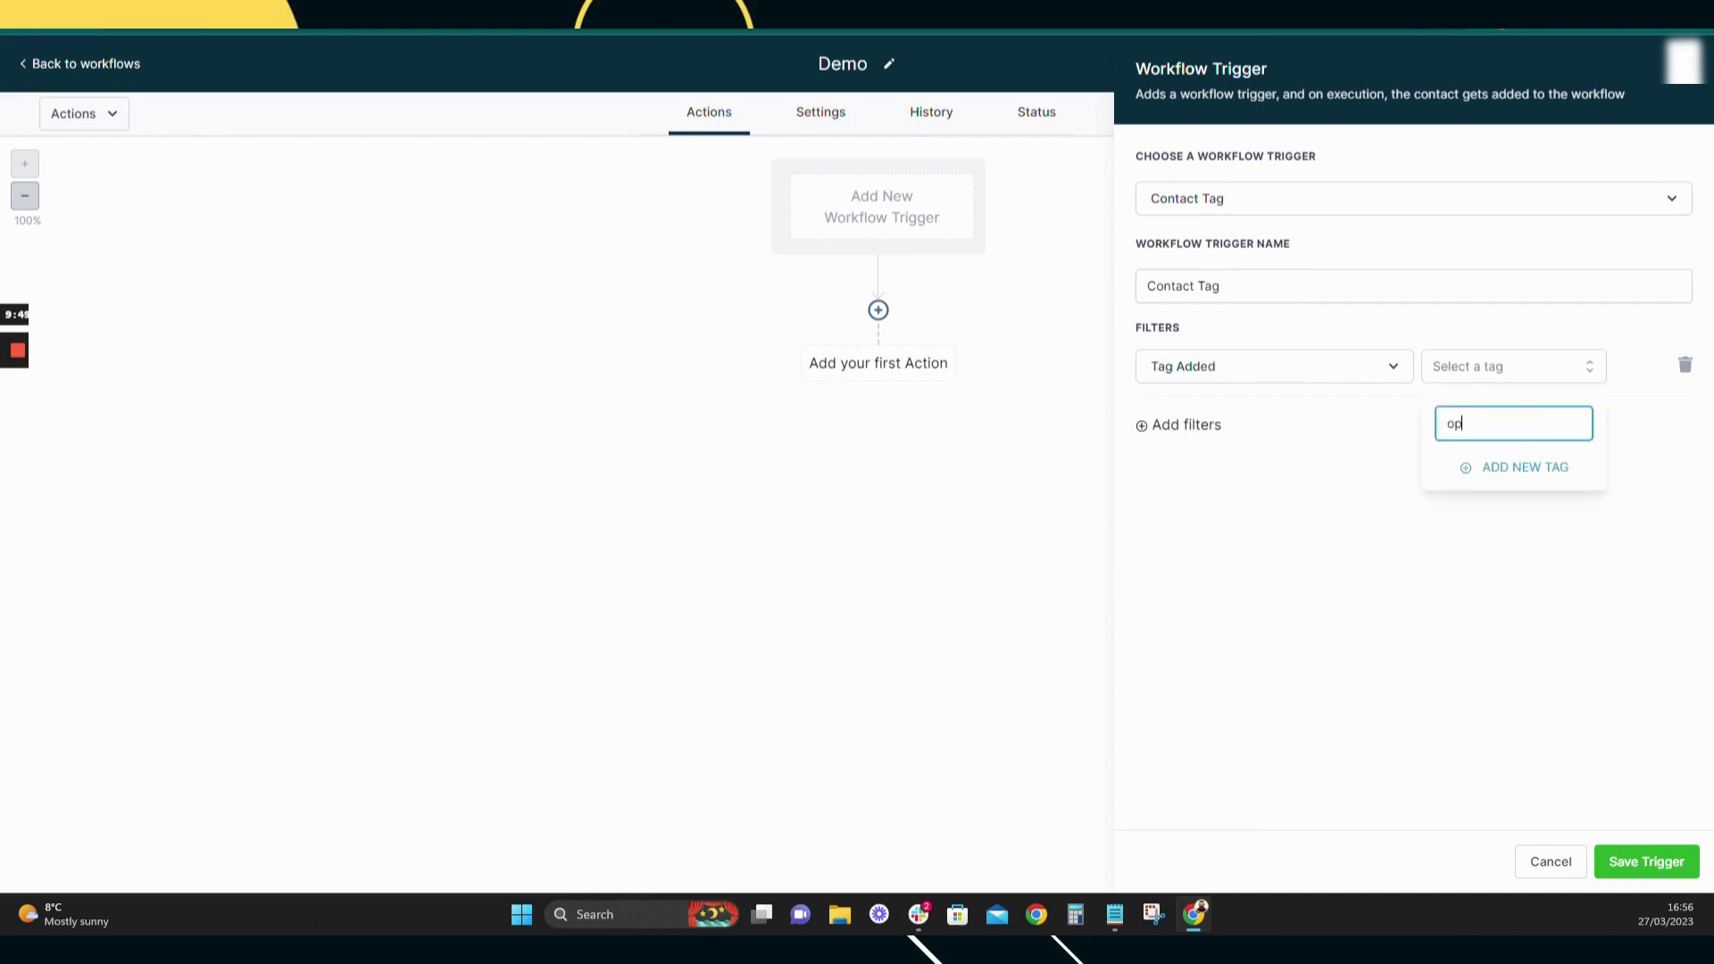
pyautogui.click(1509, 467)
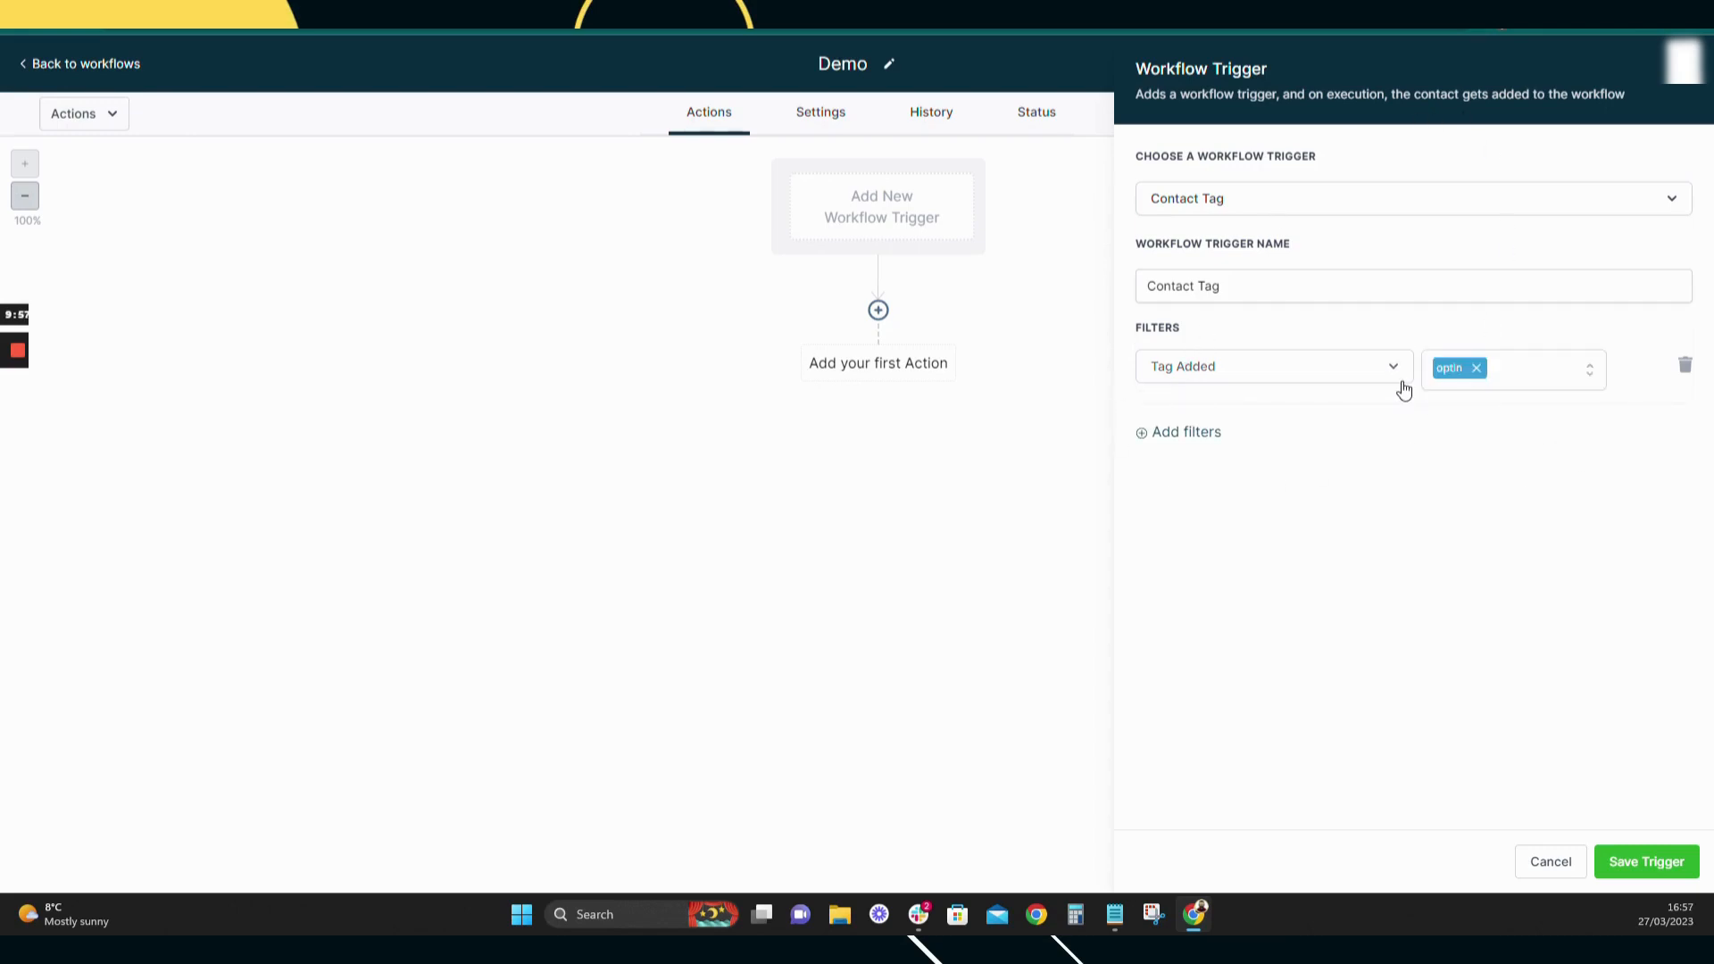
pyautogui.click(1665, 862)
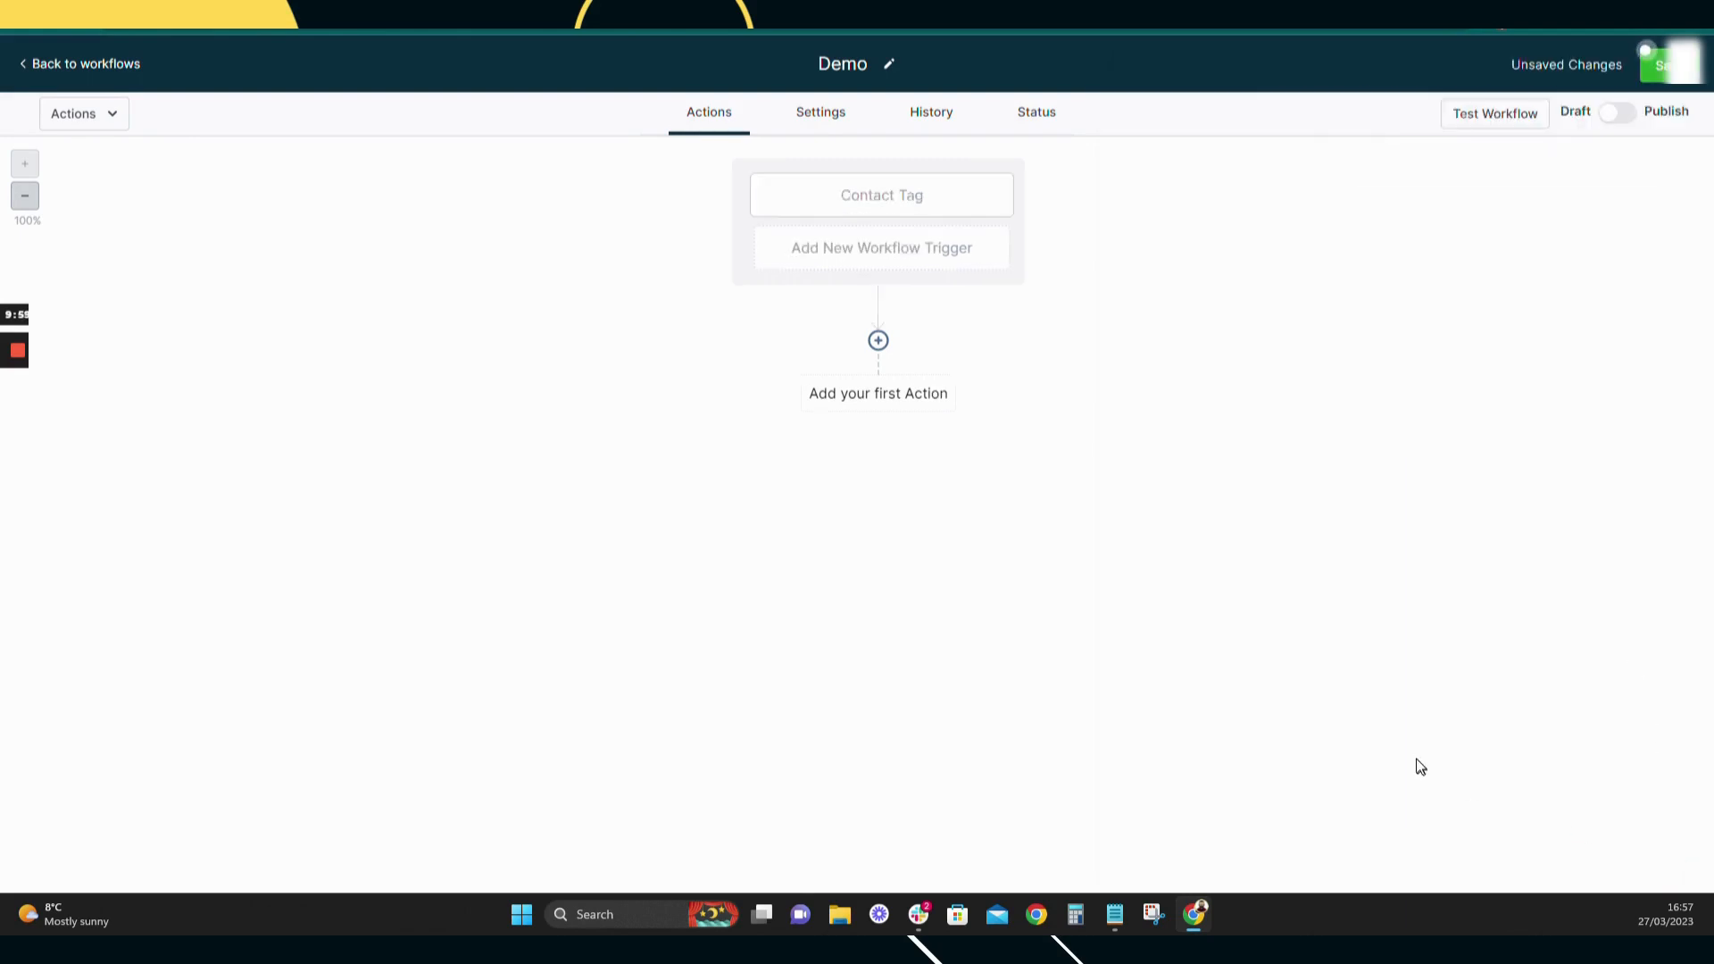
# - Review the external communication actions available for the first step, and examine the Manual SMS action's settings without saving it
pyautogui.click(878, 340)
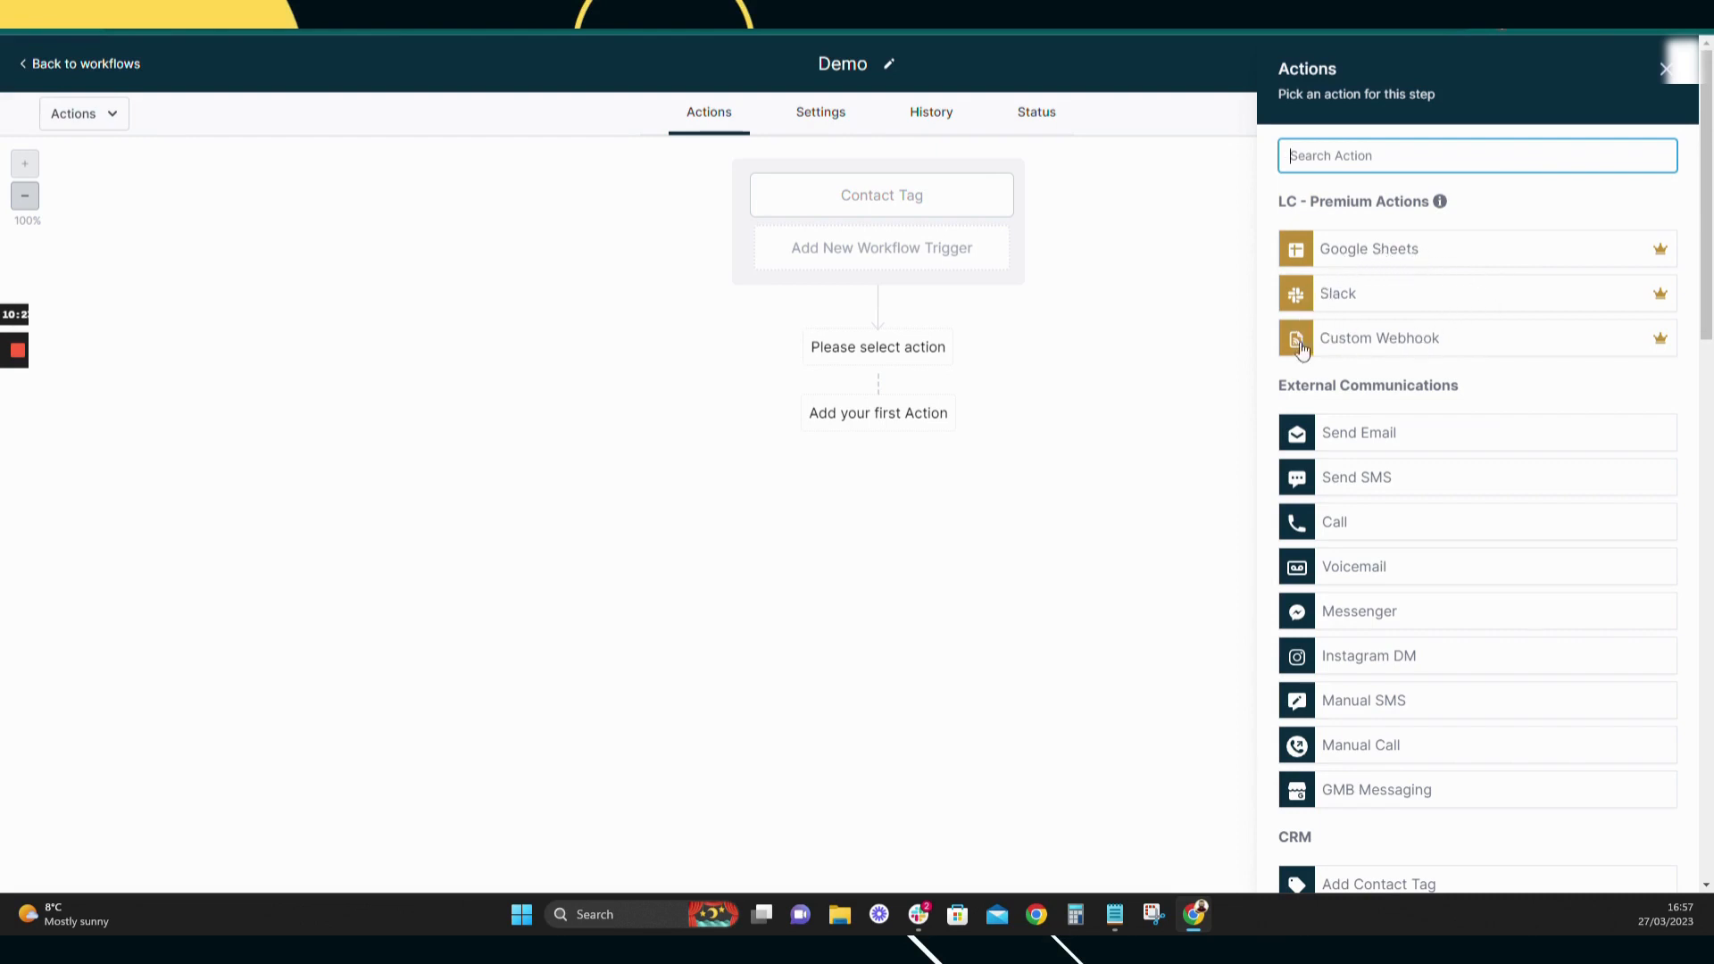
pyautogui.scroll(-1, 1492, 363)
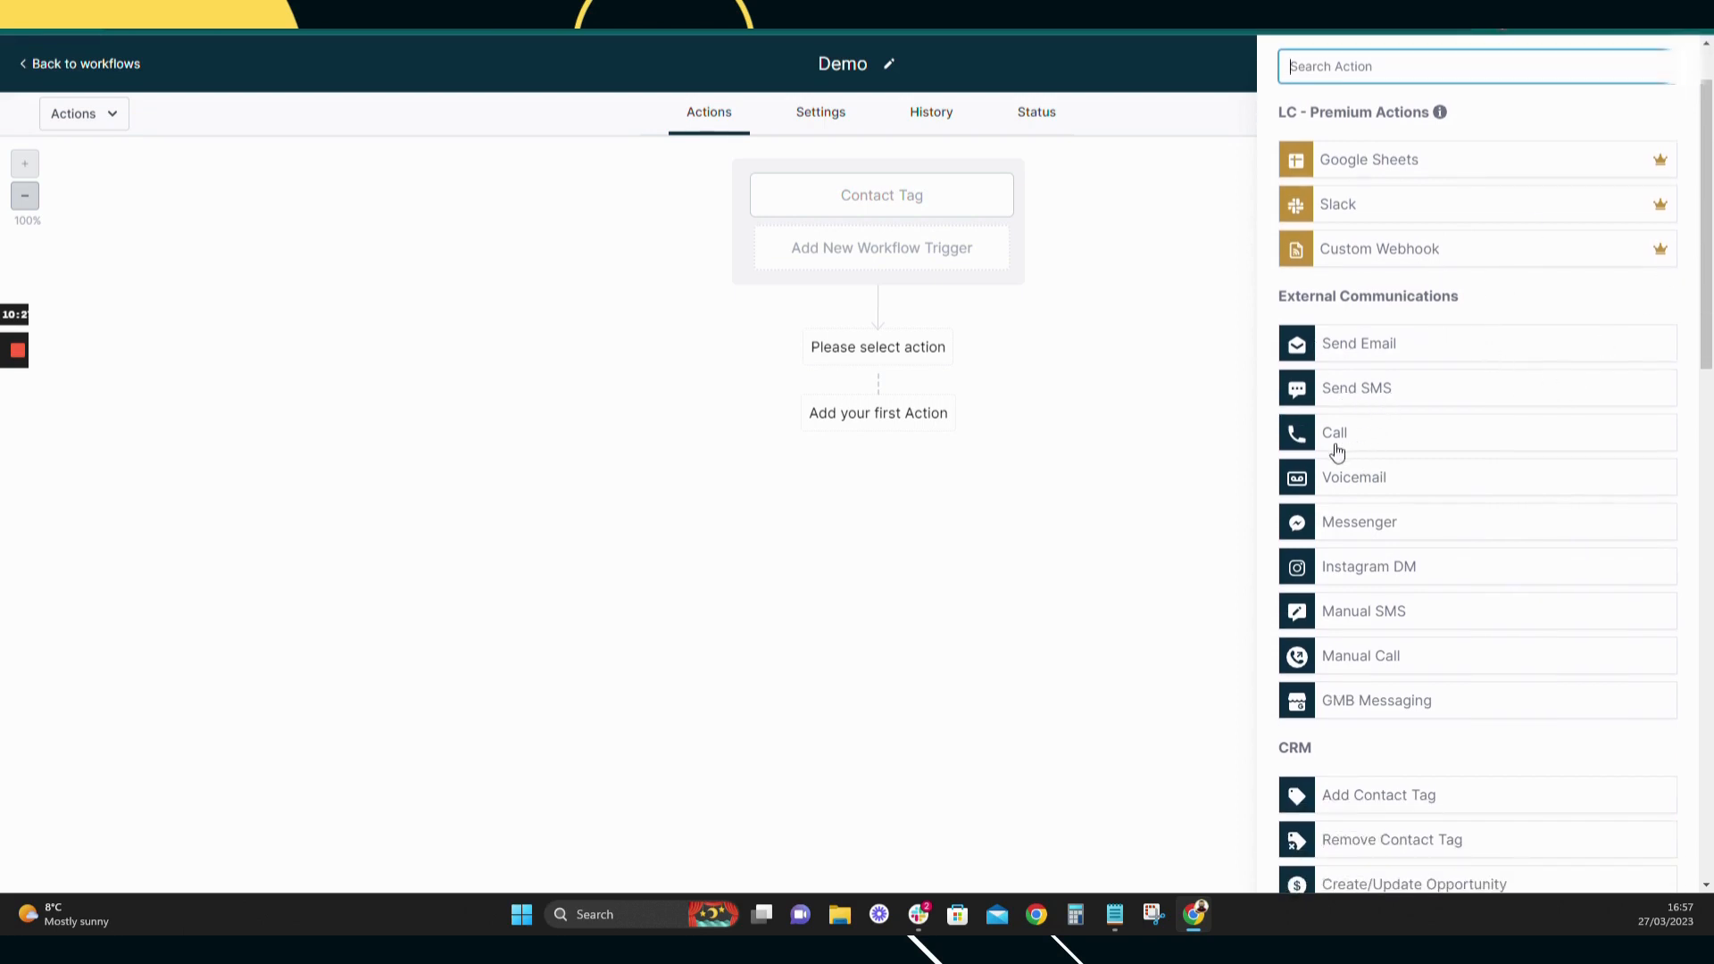
pyautogui.scroll(-2, 1658, 393)
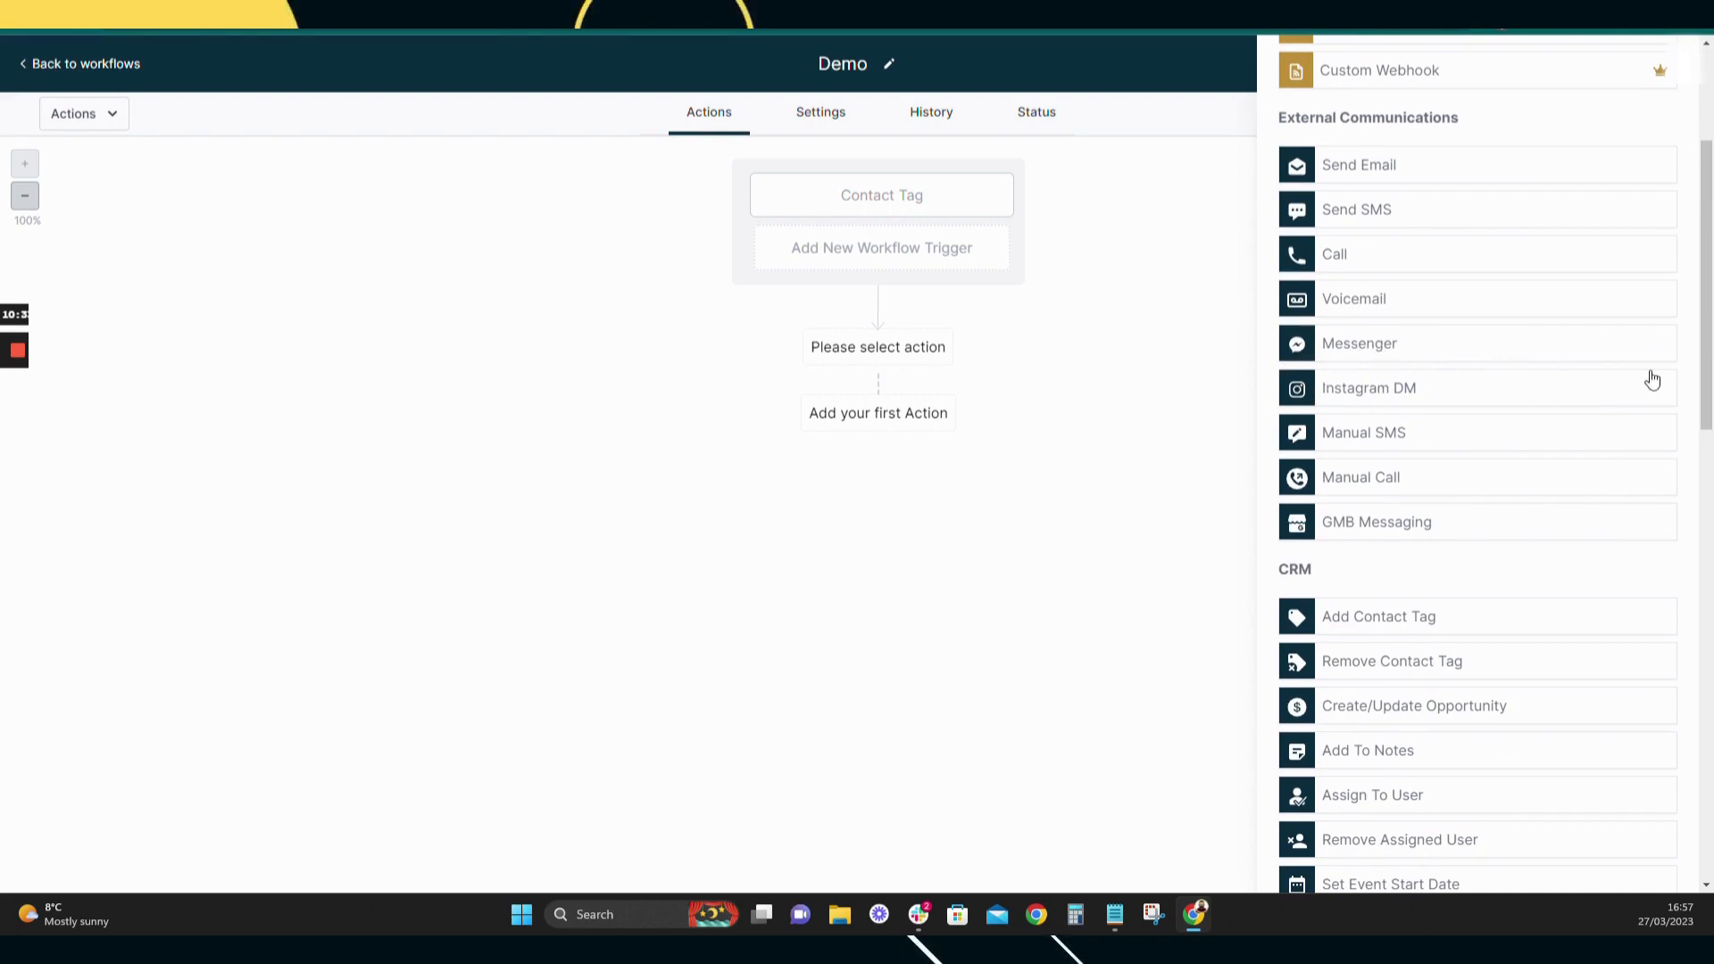
pyautogui.scroll(-2, 1534, 497)
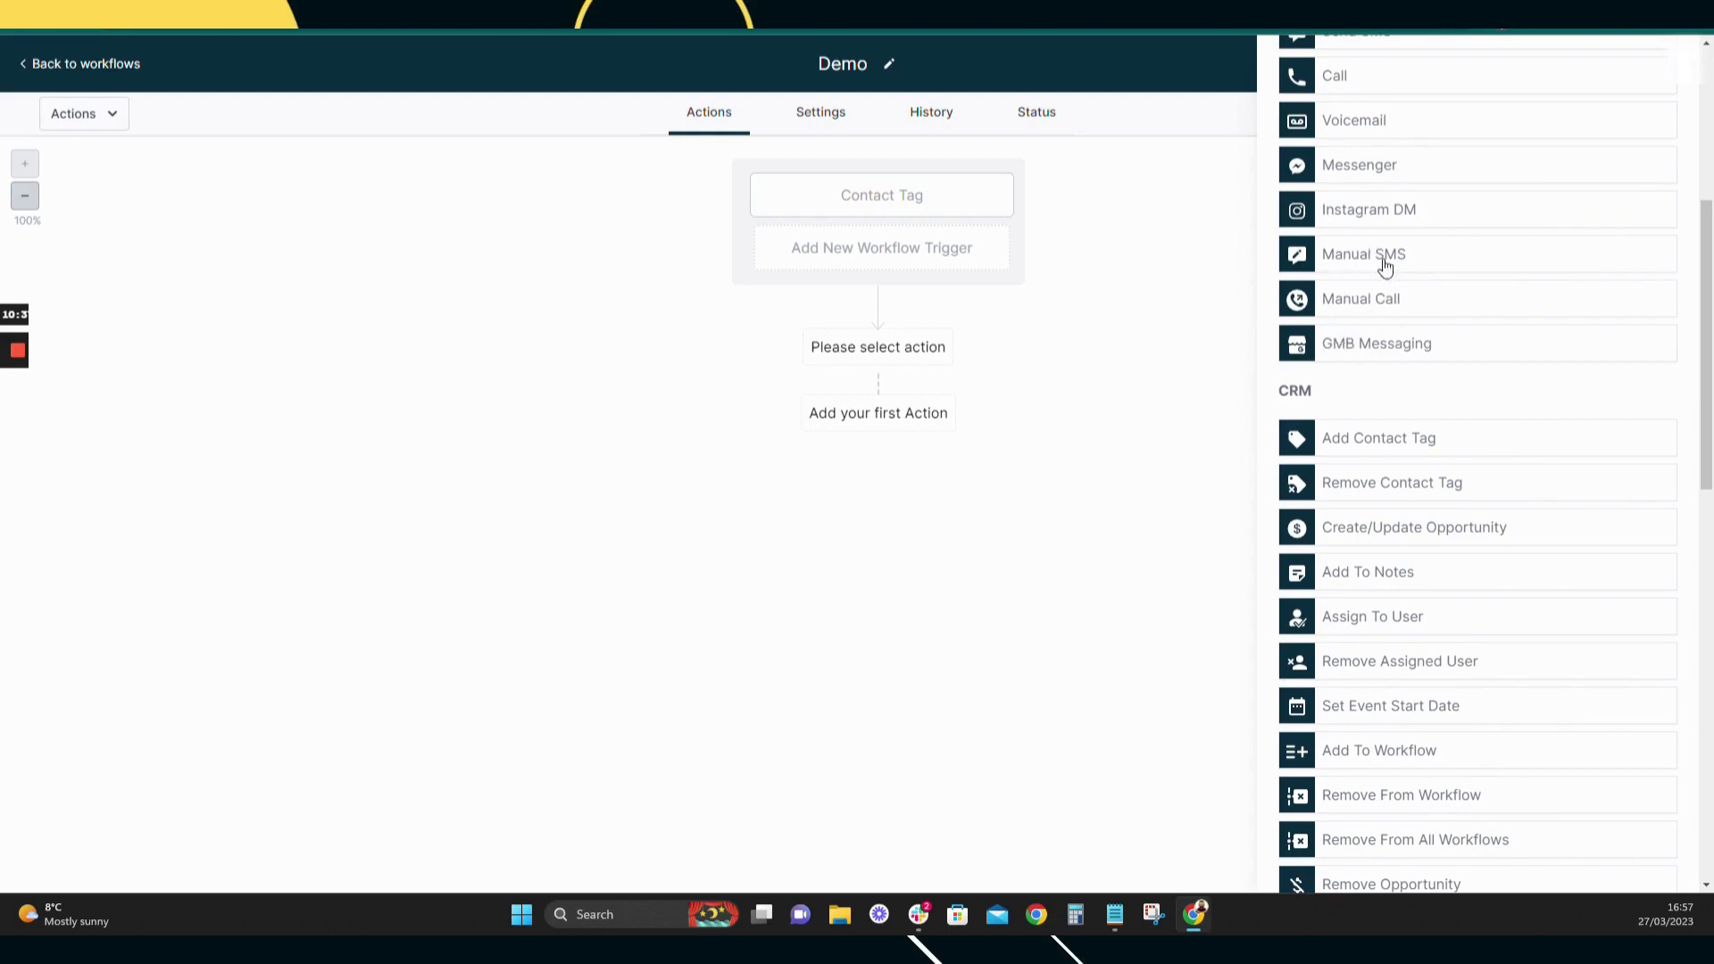
pyautogui.click(1384, 266)
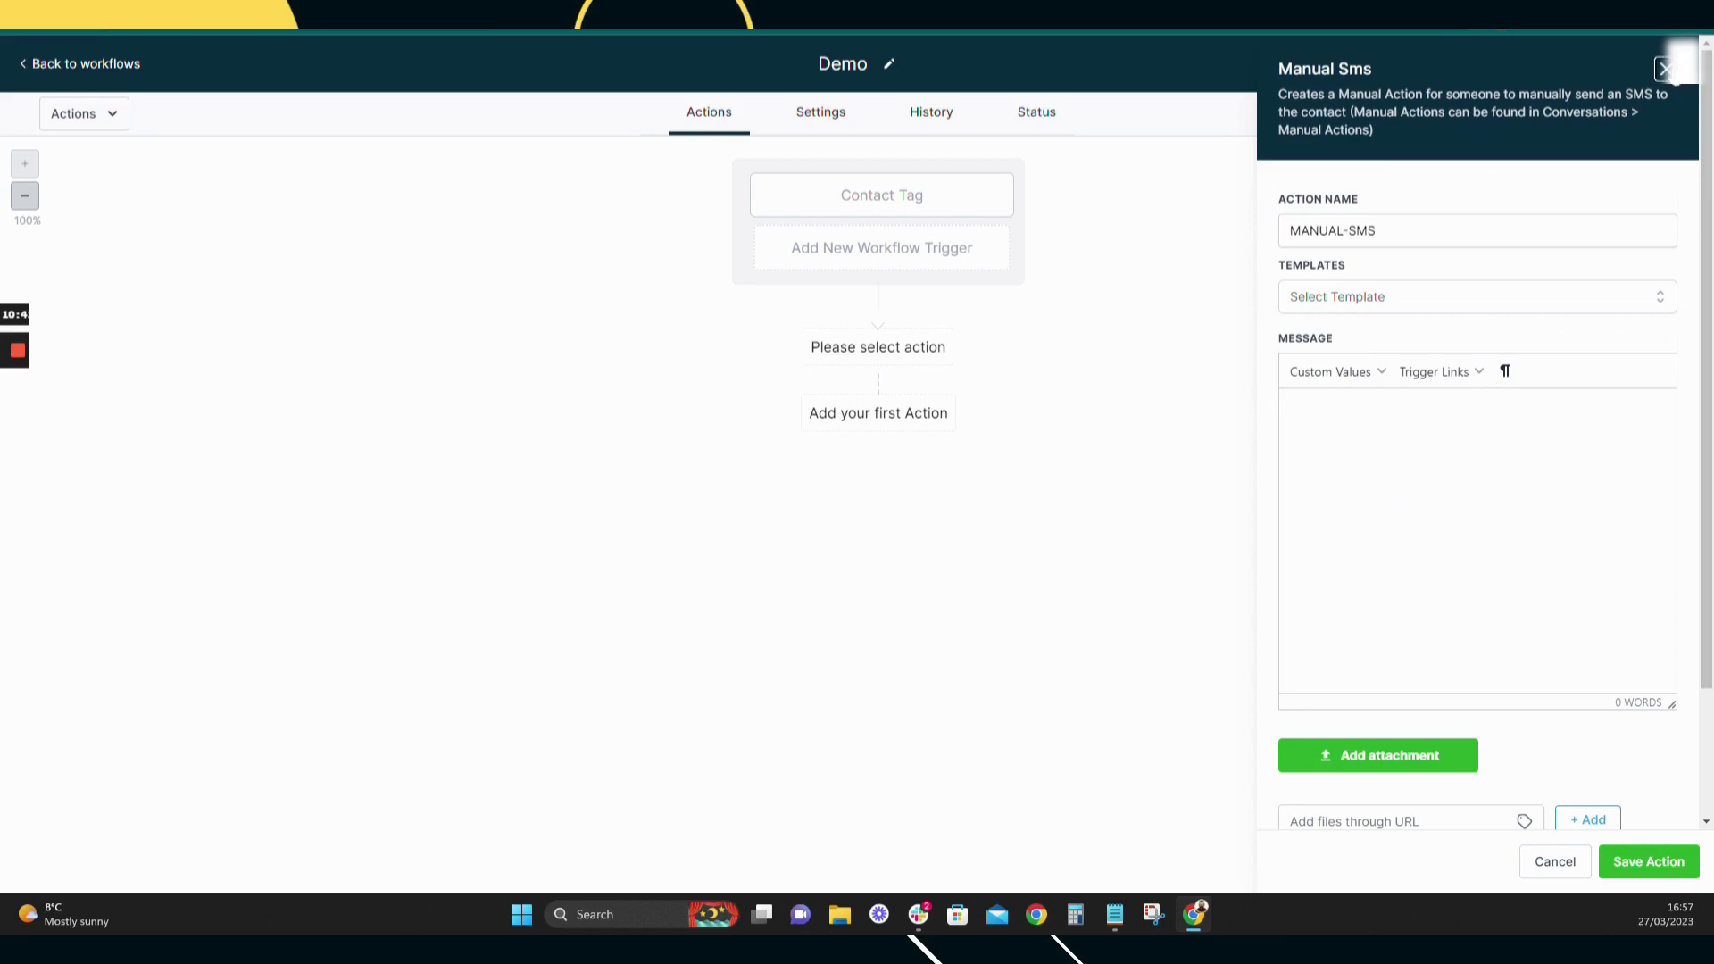
pyautogui.click(1666, 69)
# - Reopen the choice of actions for the first step and examine the CRM, membership, and conditions and workflow actions
pyautogui.click(877, 342)
pyautogui.scroll(-4, 1423, 525)
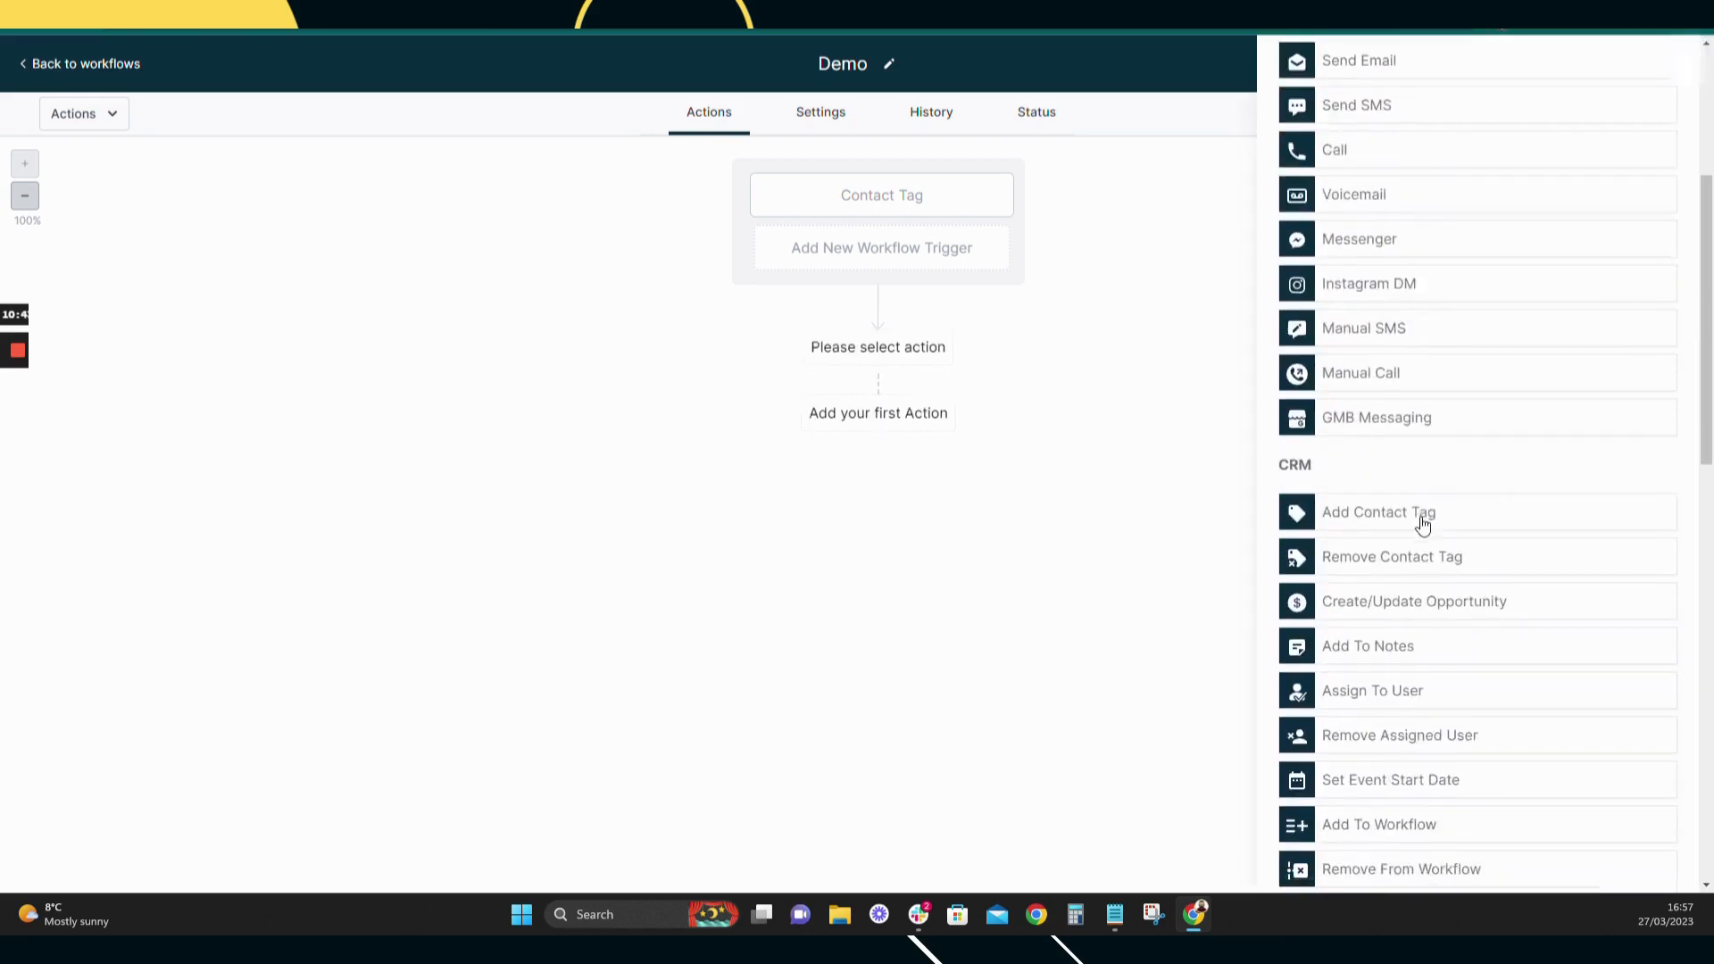
pyautogui.scroll(-2, 1423, 525)
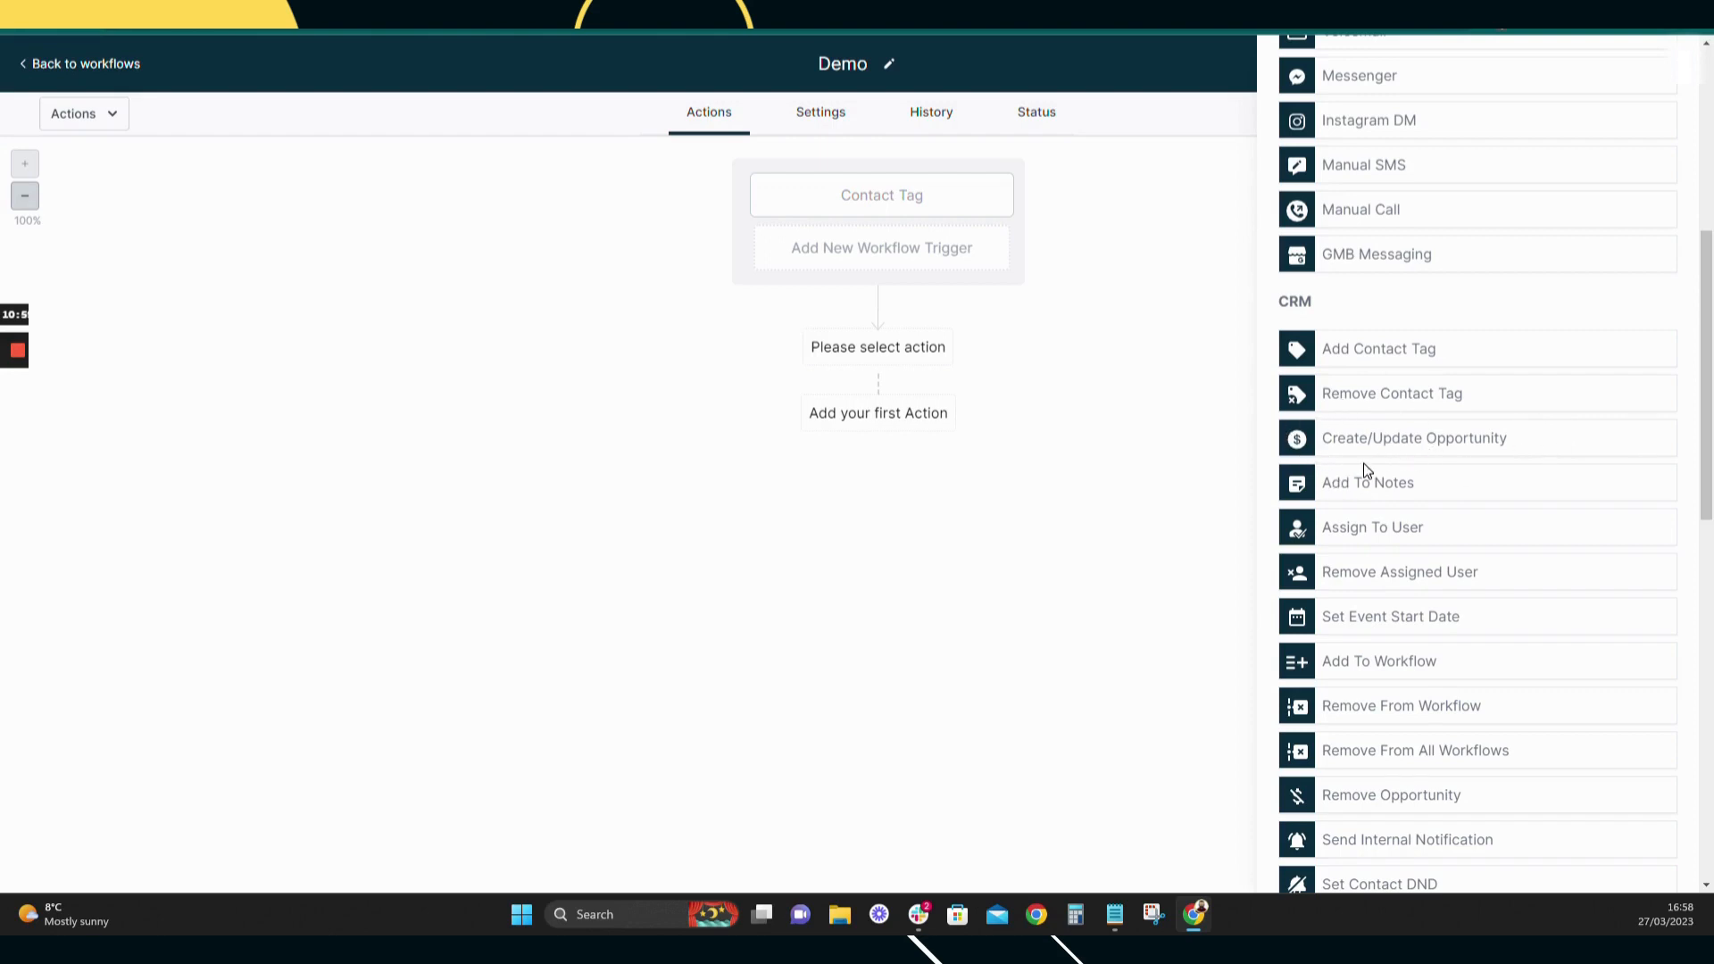
pyautogui.scroll(-2, 1363, 470)
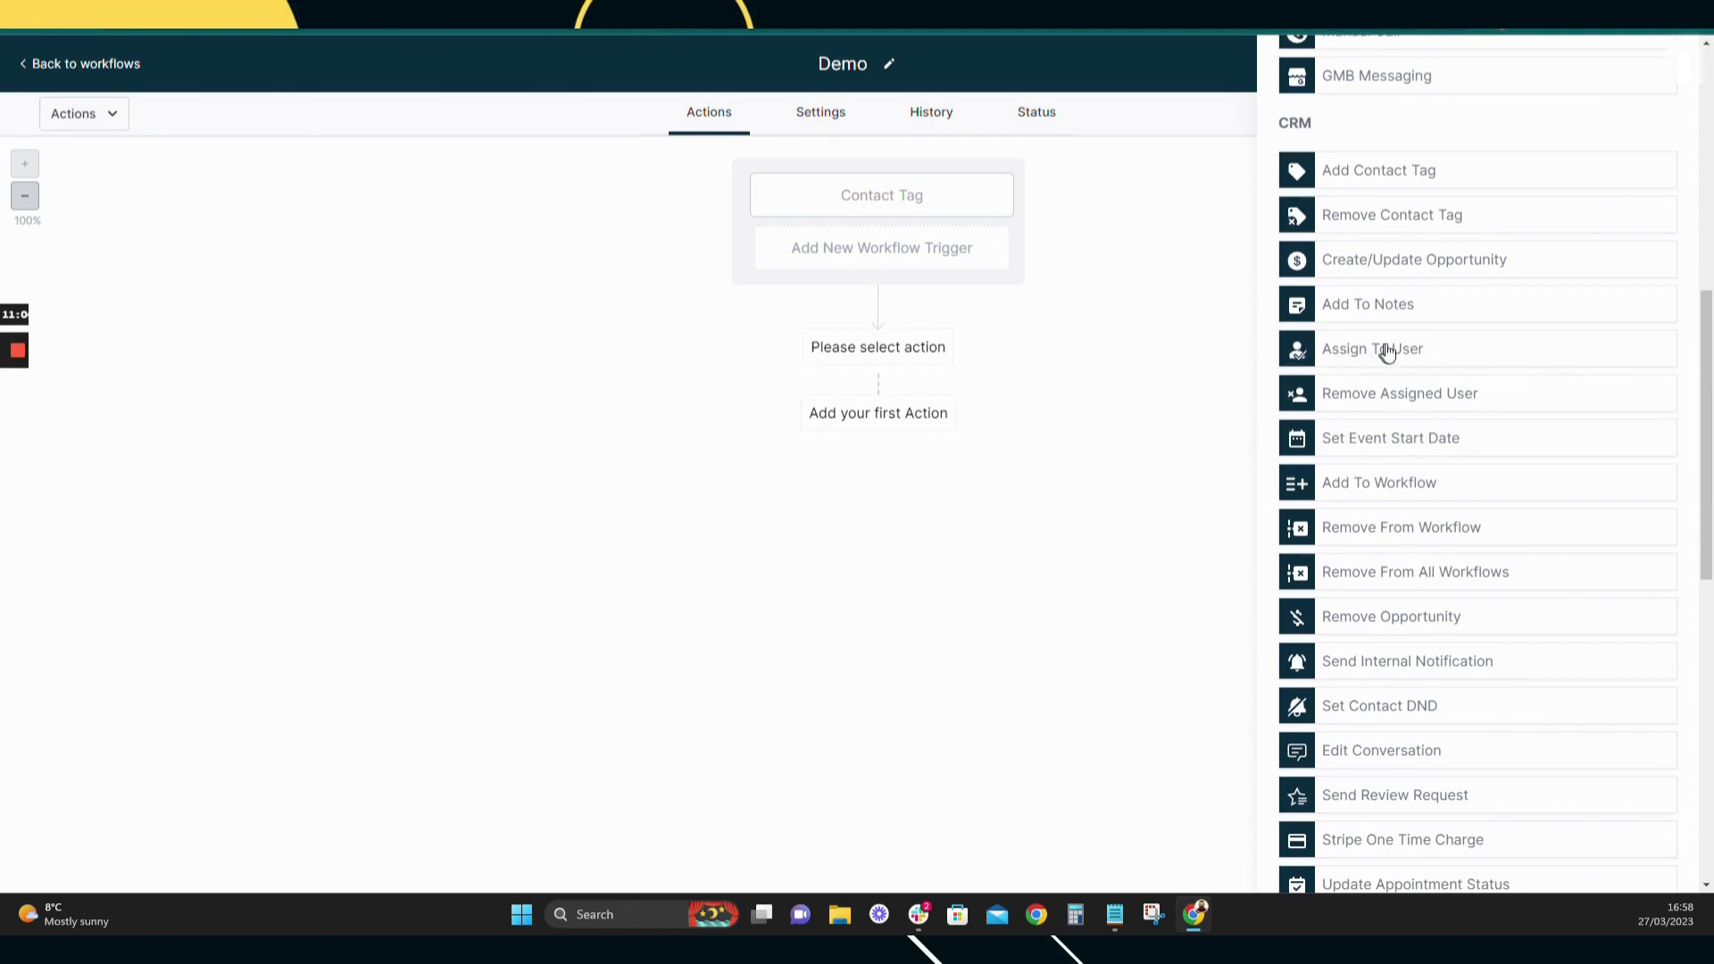
pyautogui.scroll(-3, 1538, 447)
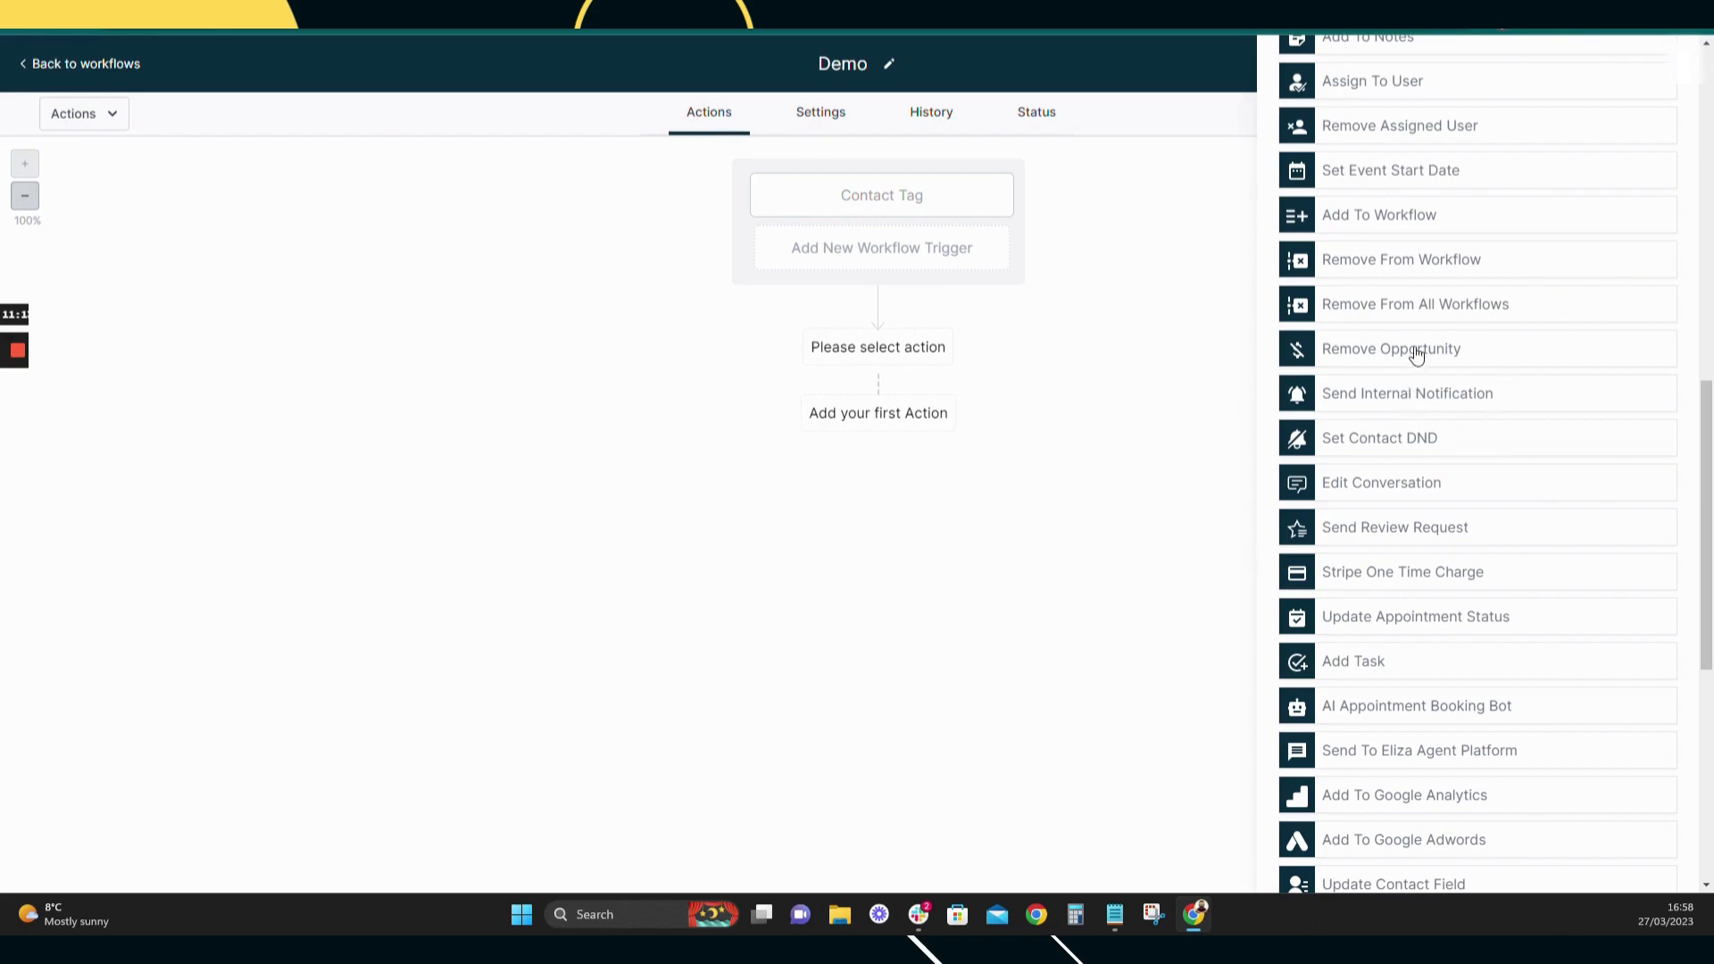
pyautogui.scroll(-1, 1586, 433)
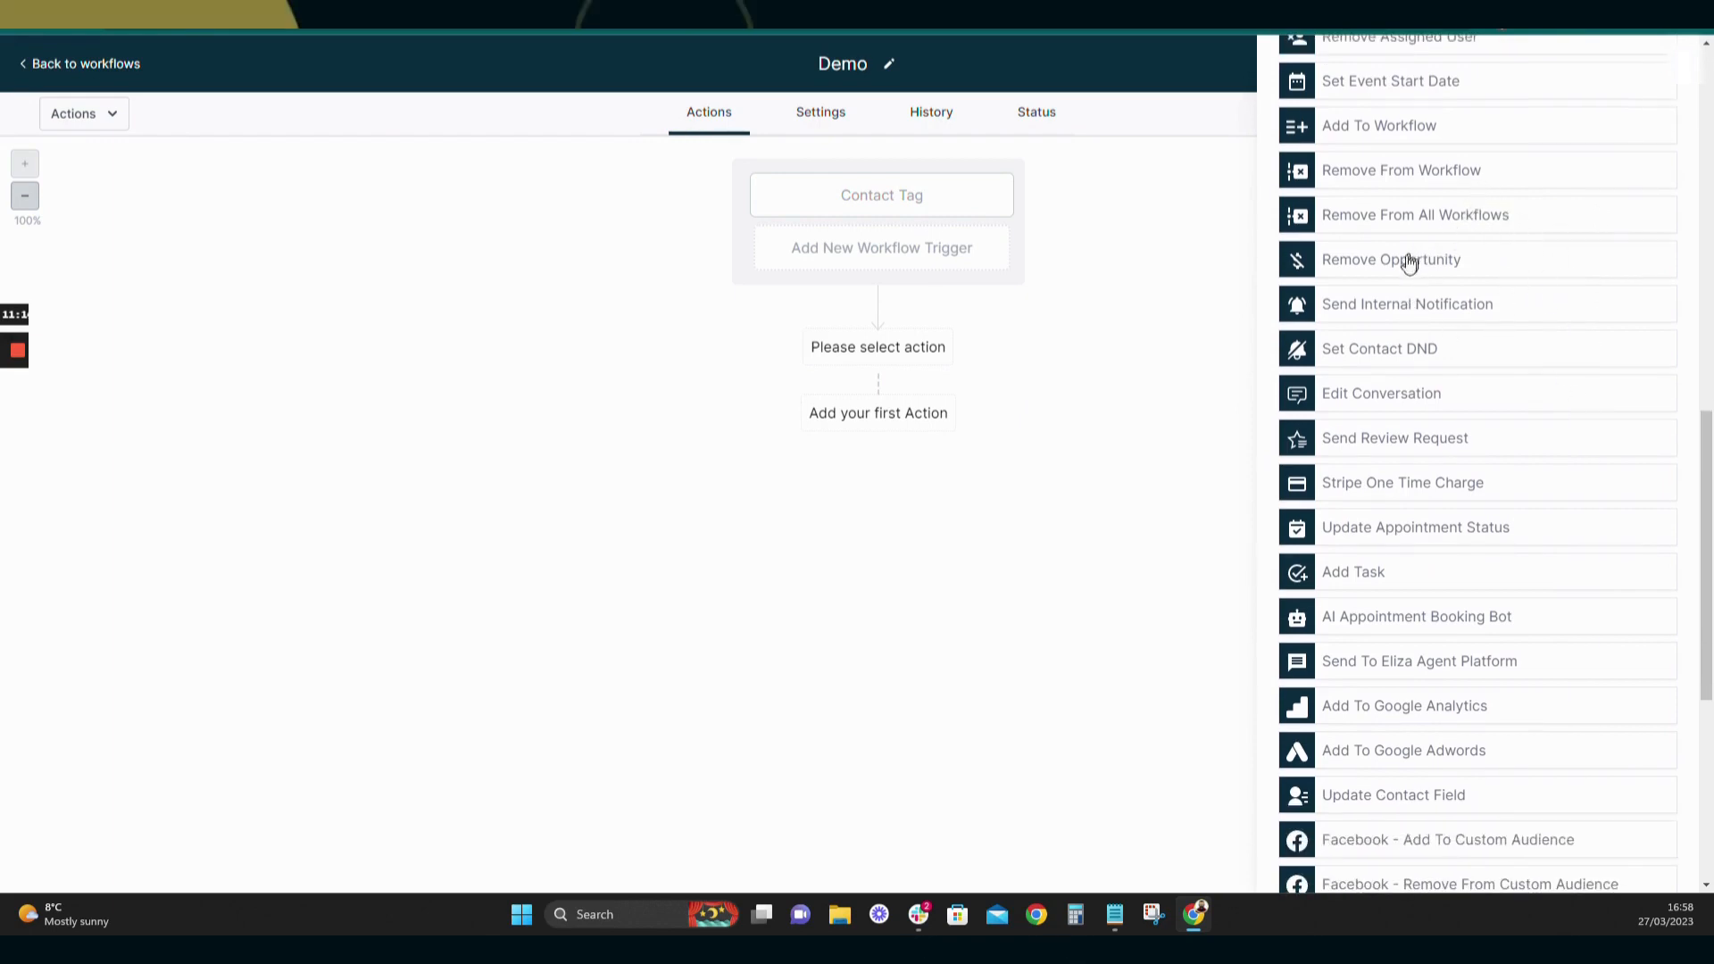
pyautogui.scroll(-1, 1407, 322)
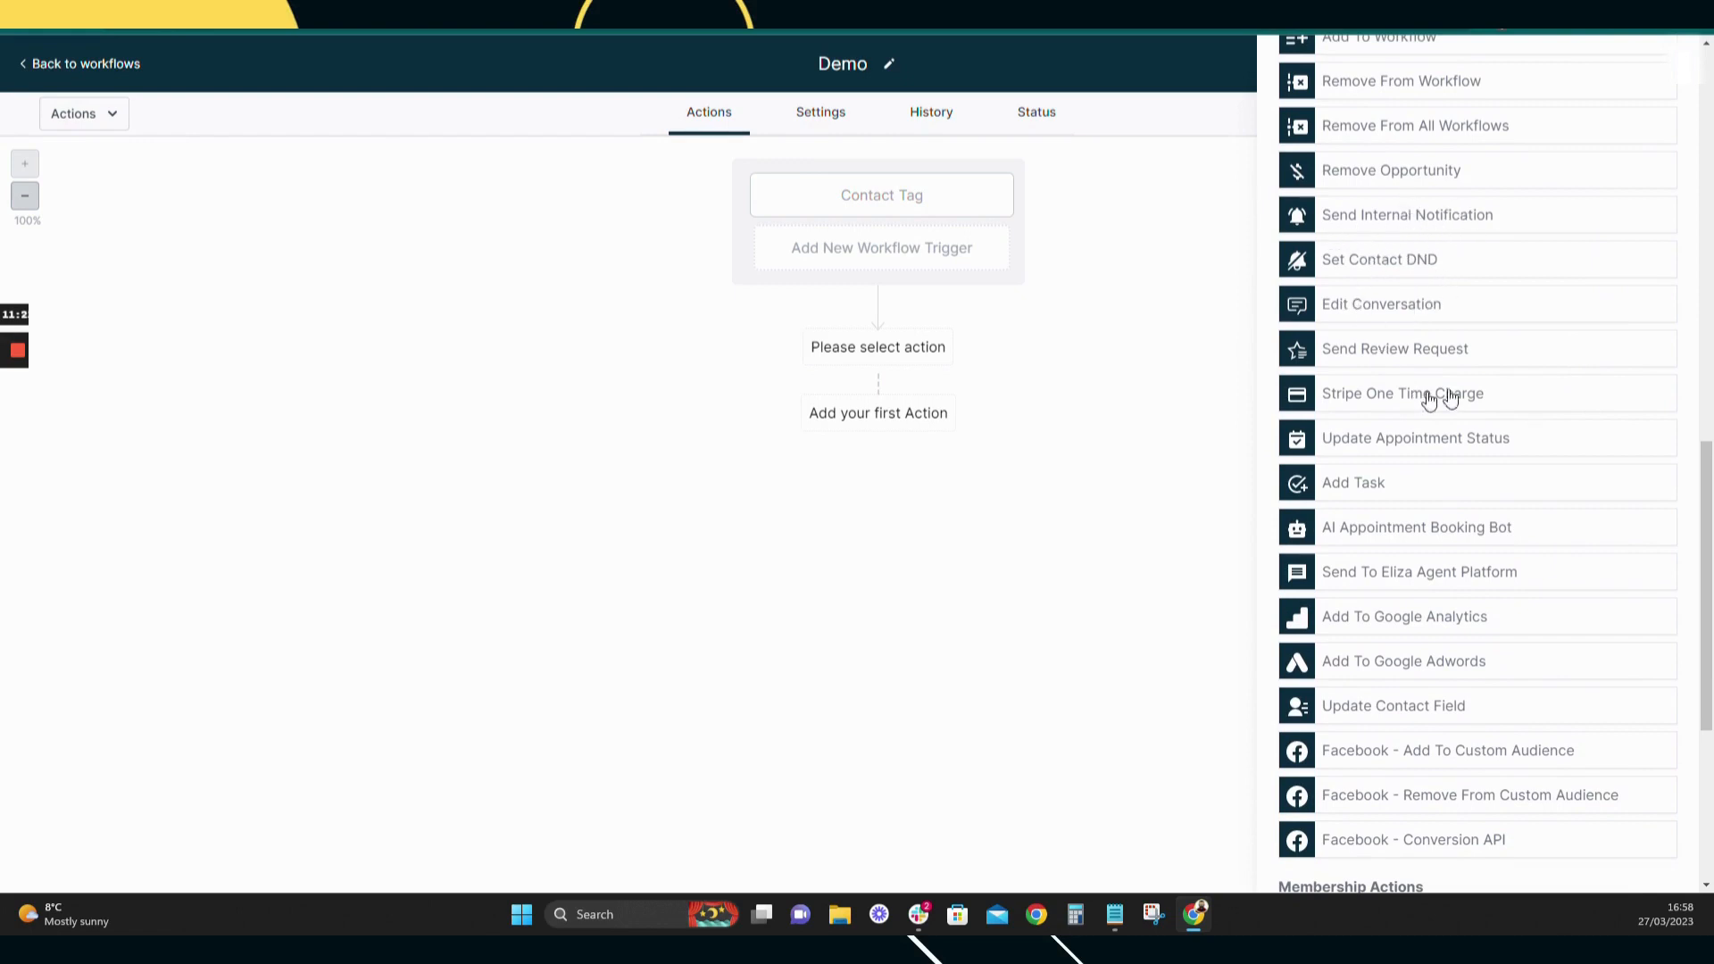
pyautogui.scroll(-1, 1582, 444)
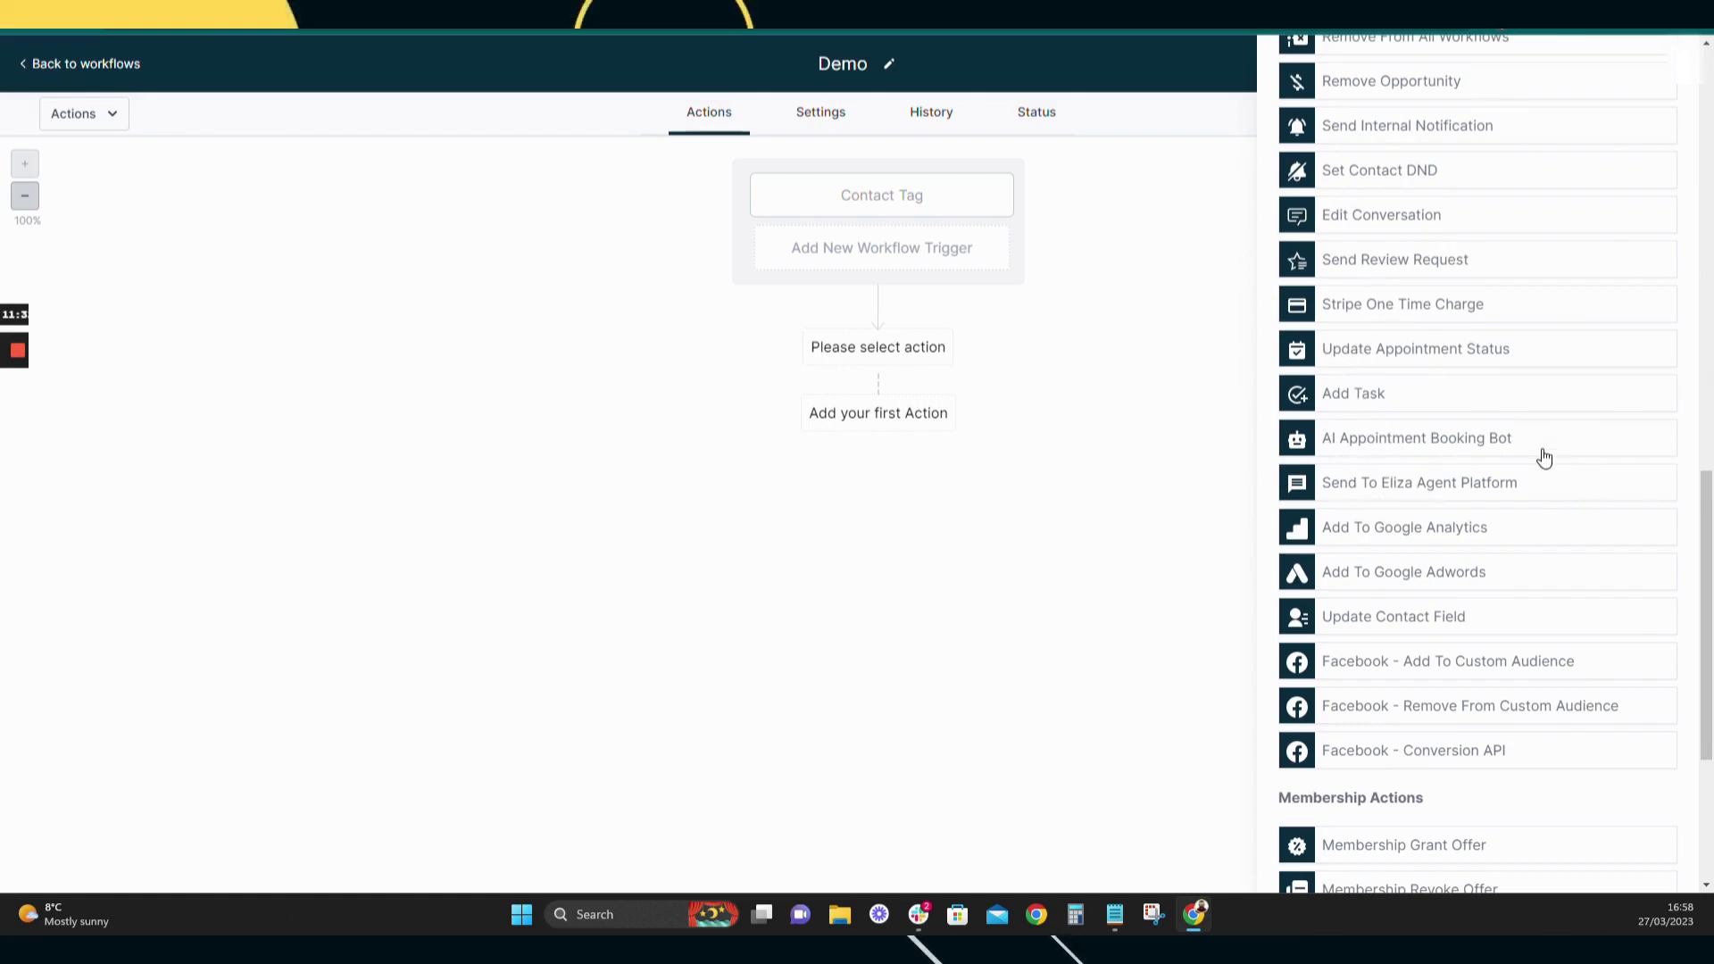
pyautogui.scroll(-2, 1437, 366)
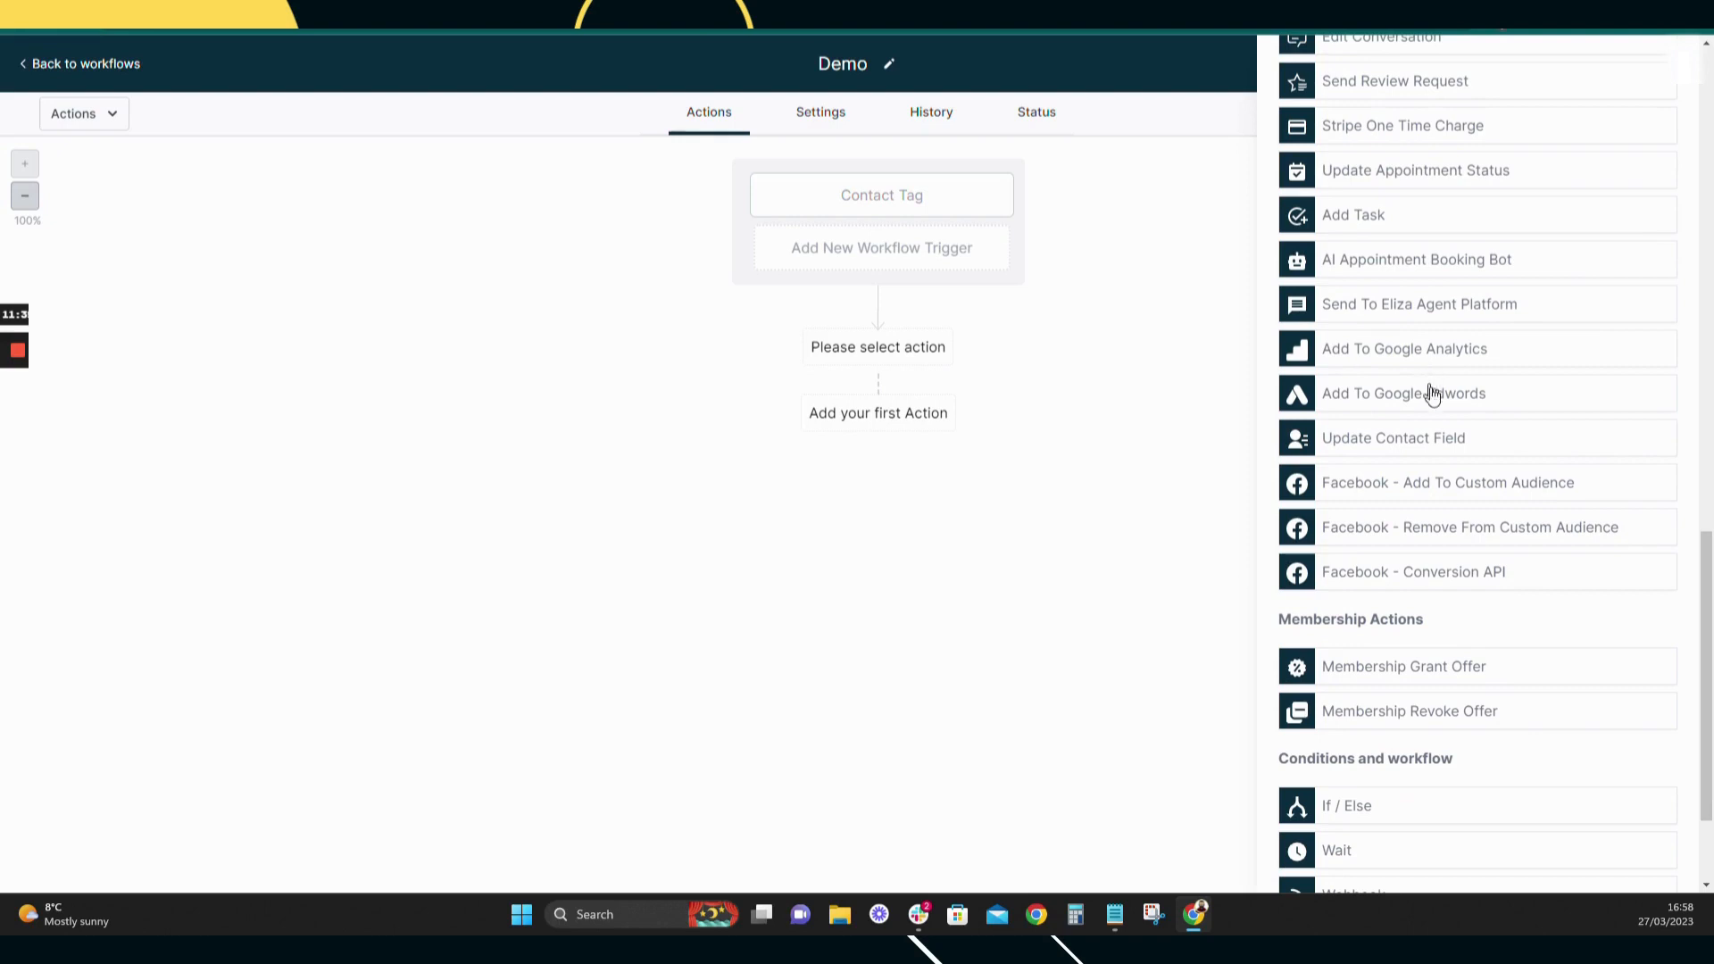
pyautogui.scroll(-1, 1428, 401)
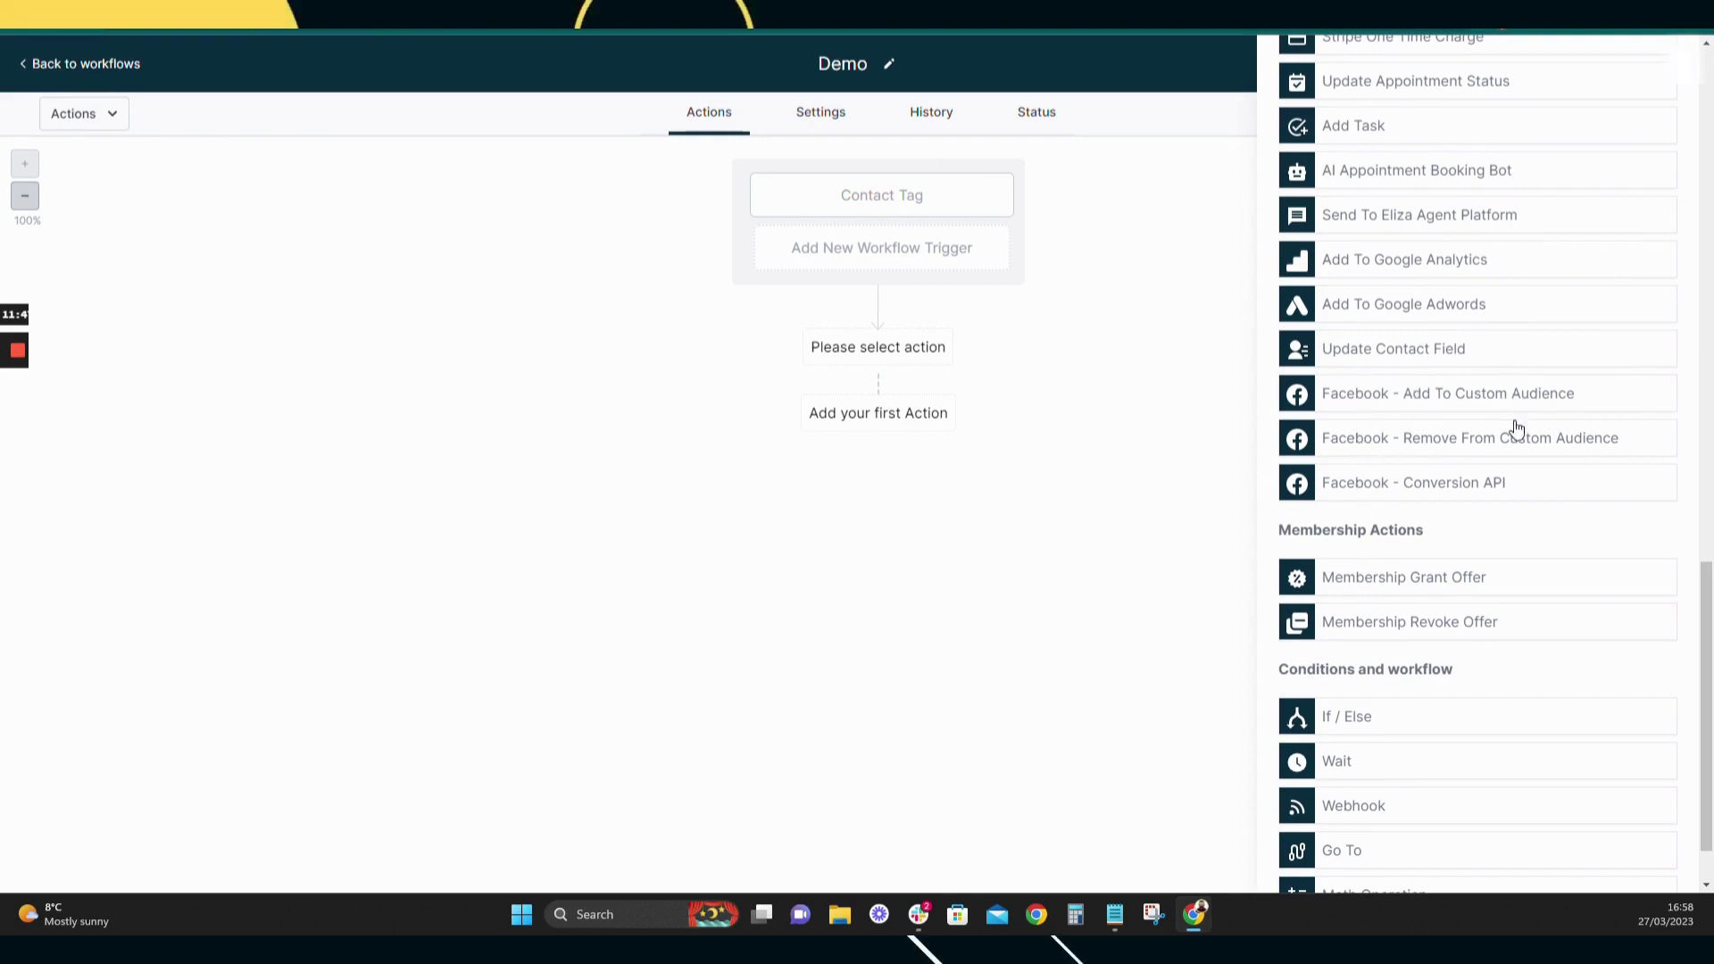
pyautogui.scroll(-1, 1513, 497)
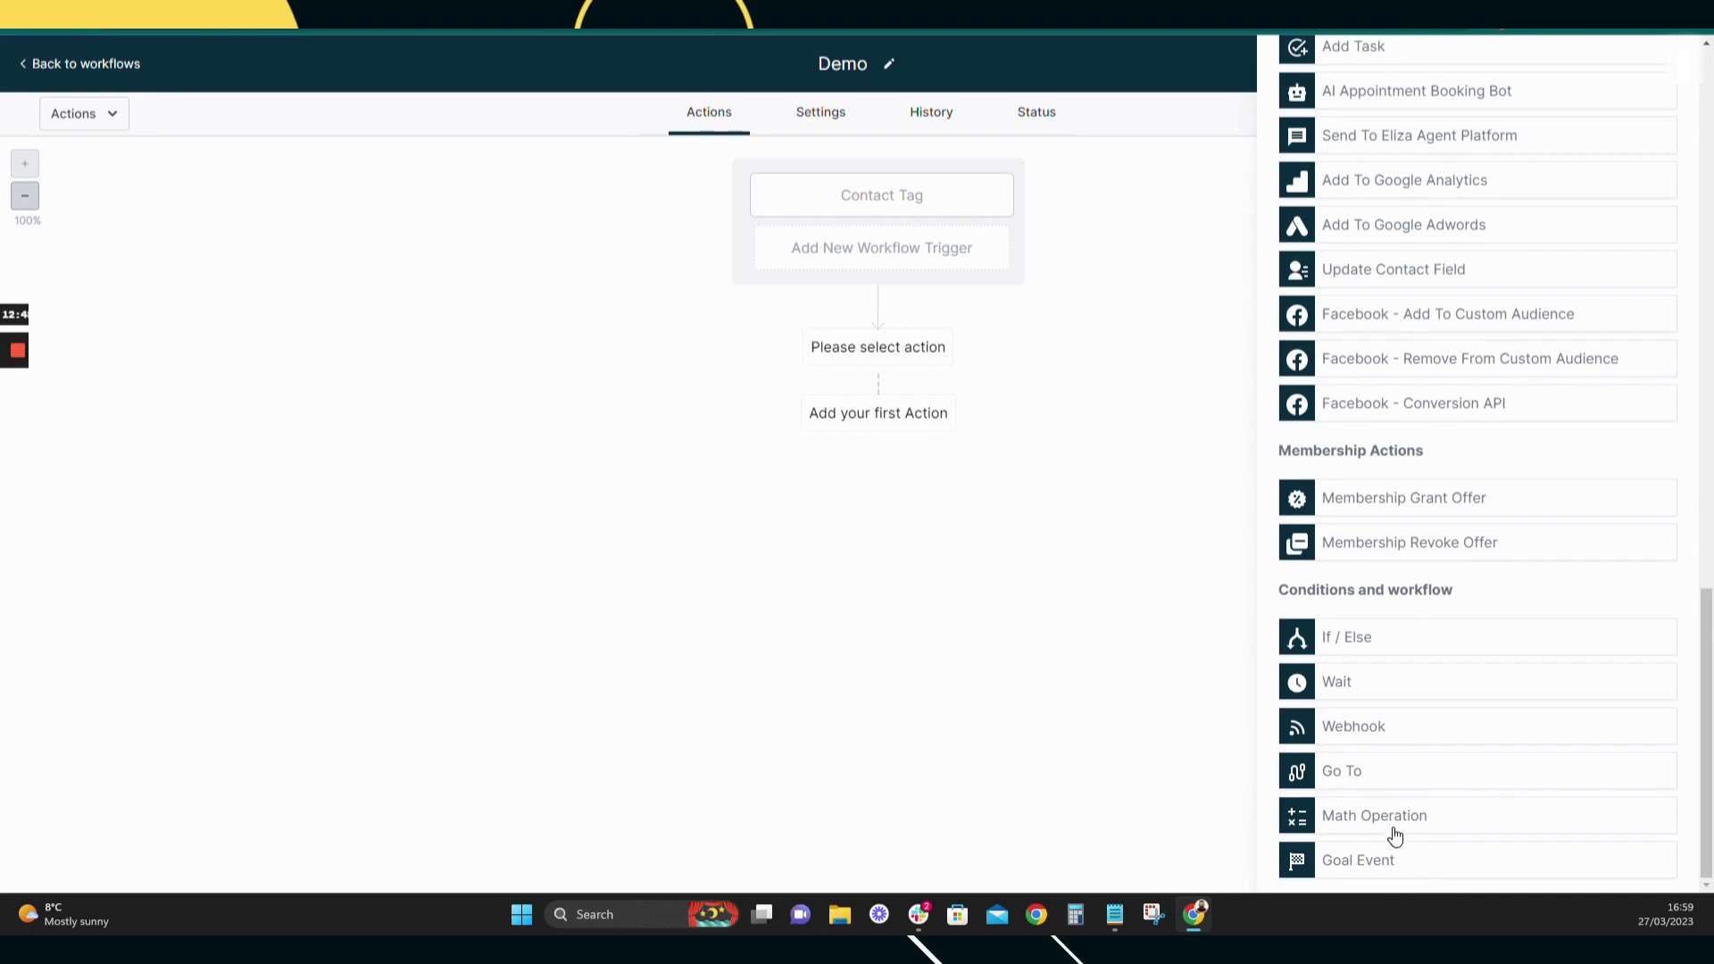
# - Examine the Contact Tag "Optin" trigger in the Lead Nurture Sequence workflow and close it without changes
pyautogui.click(17, 424)
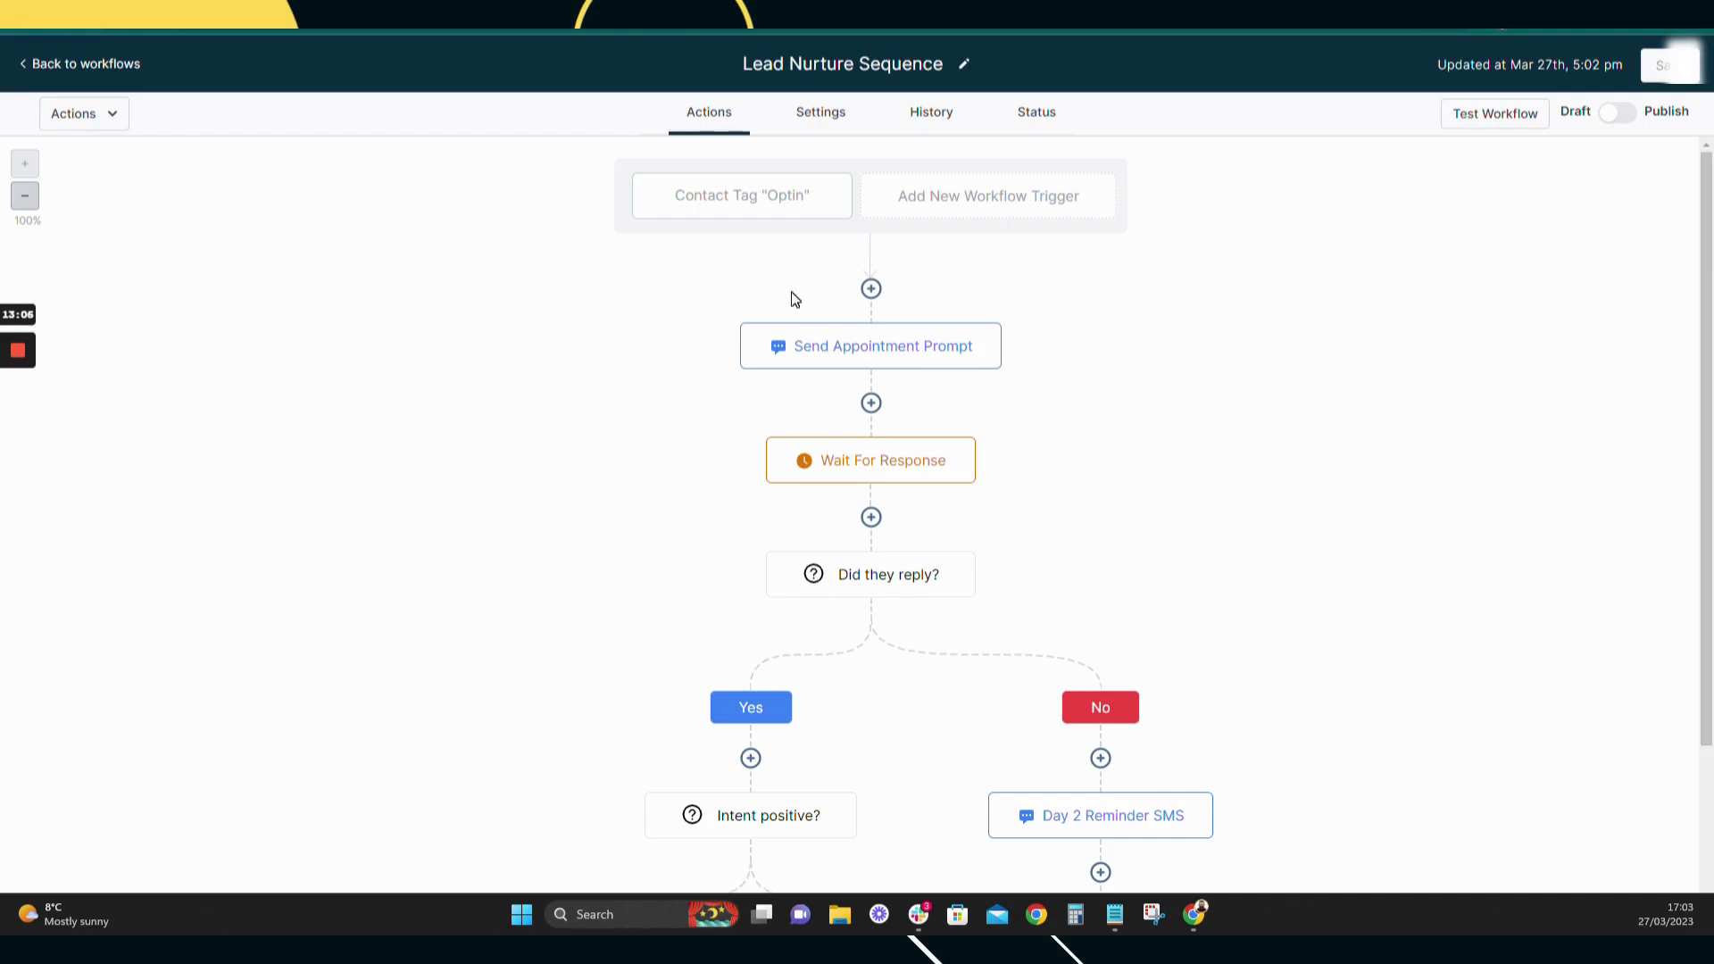
pyautogui.click(748, 203)
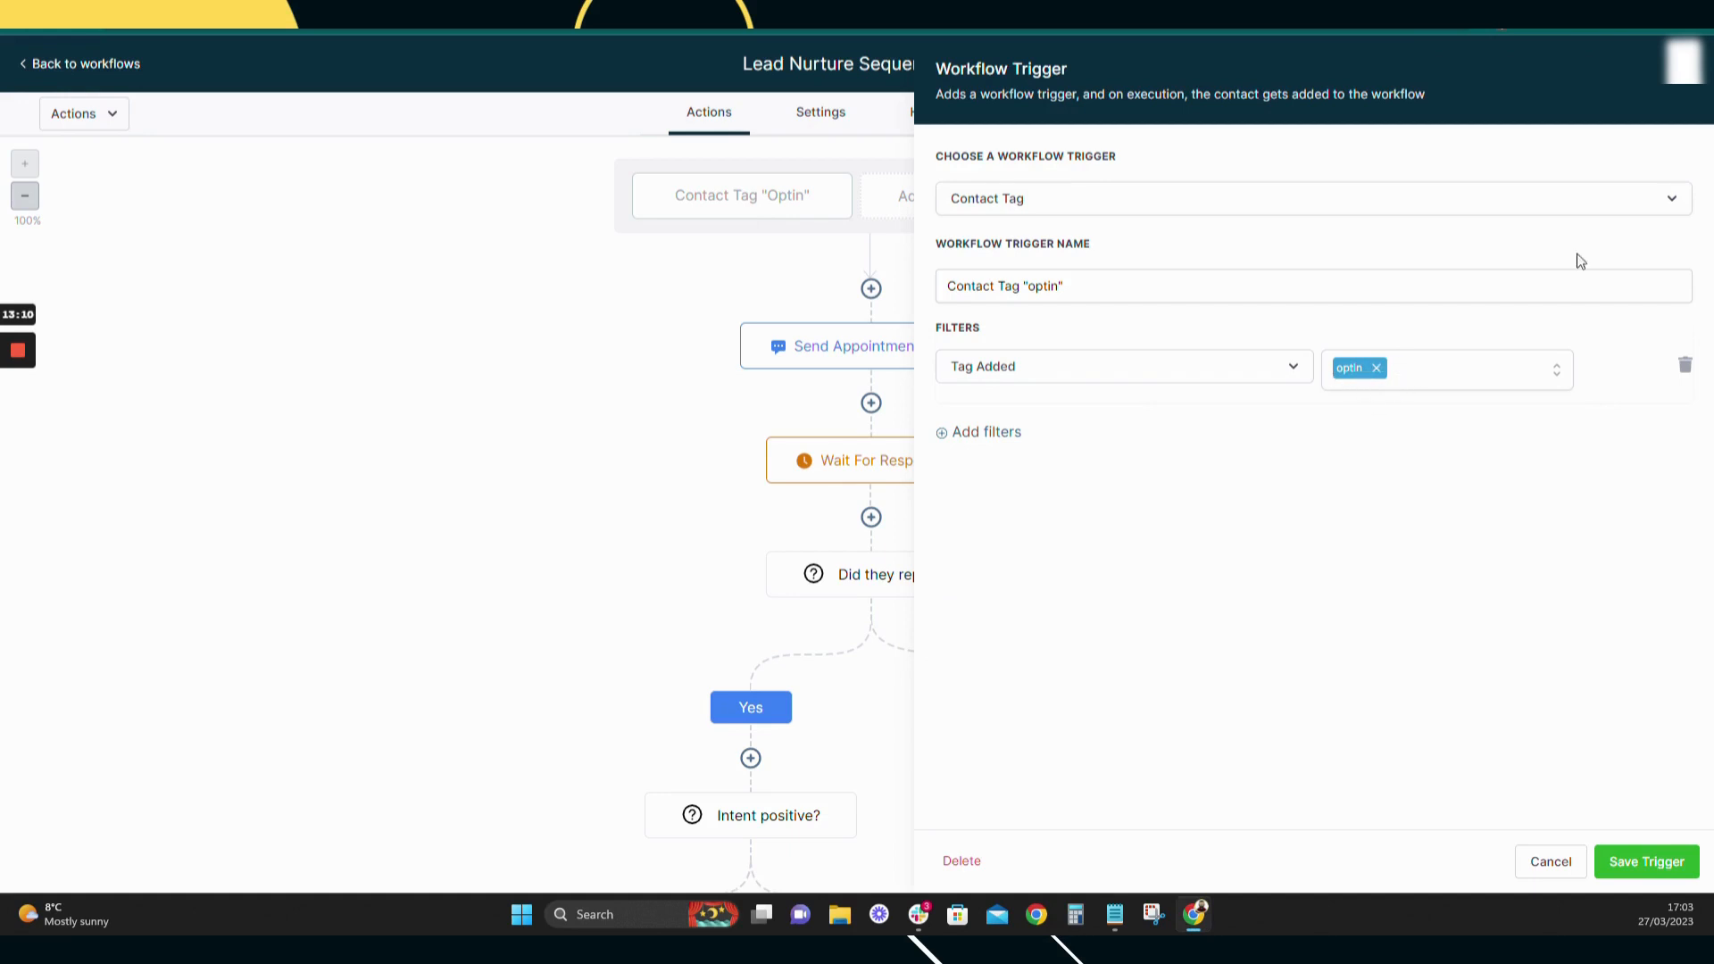
pyautogui.click(1692, 89)
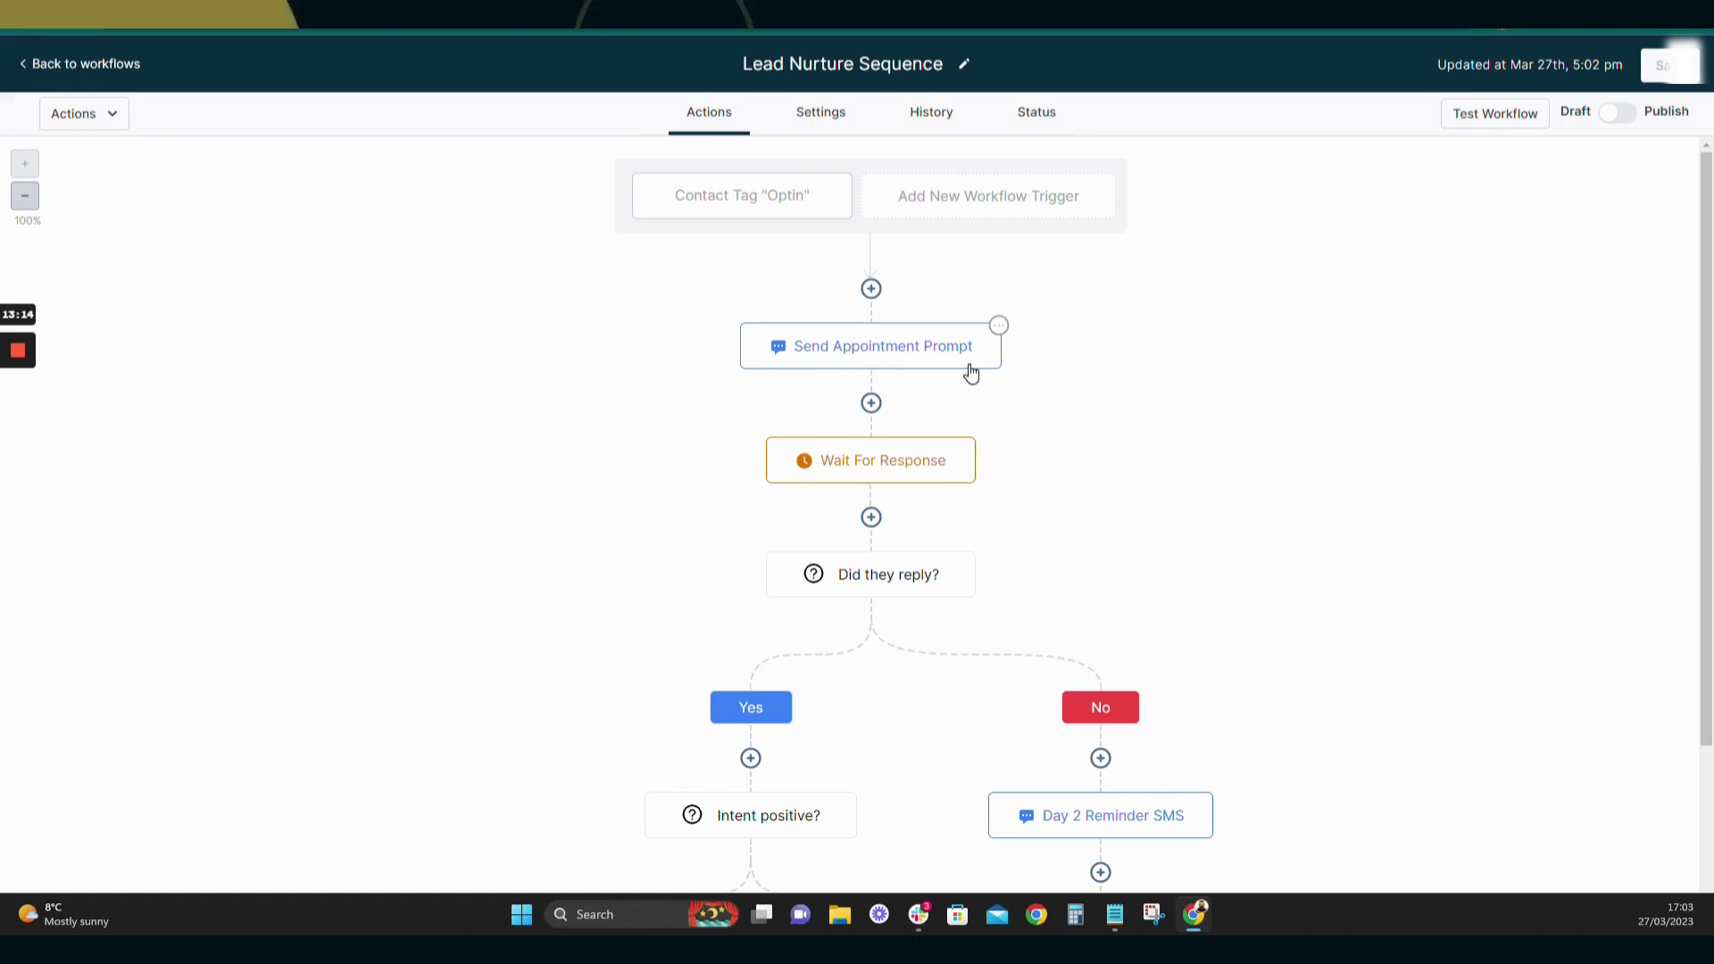
# - Examine the Send Appointment Prompt message and the Wait For Response step's wait-for options, closing both without changes
pyautogui.click(871, 363)
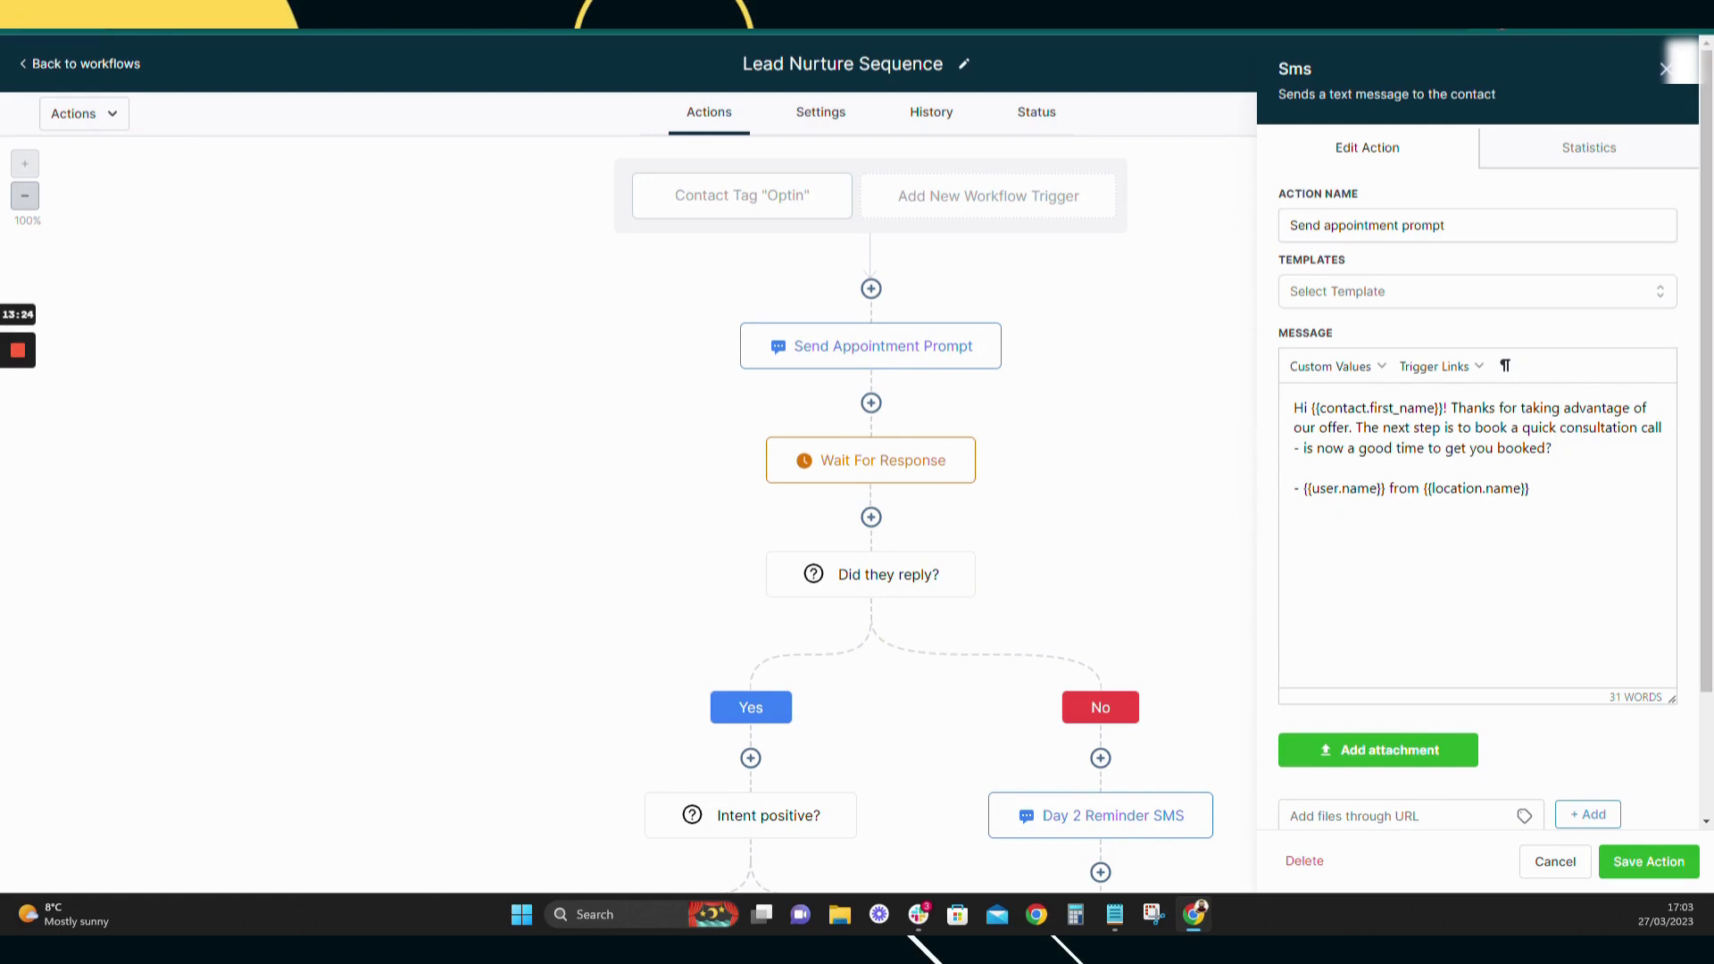
pyautogui.click(1555, 861)
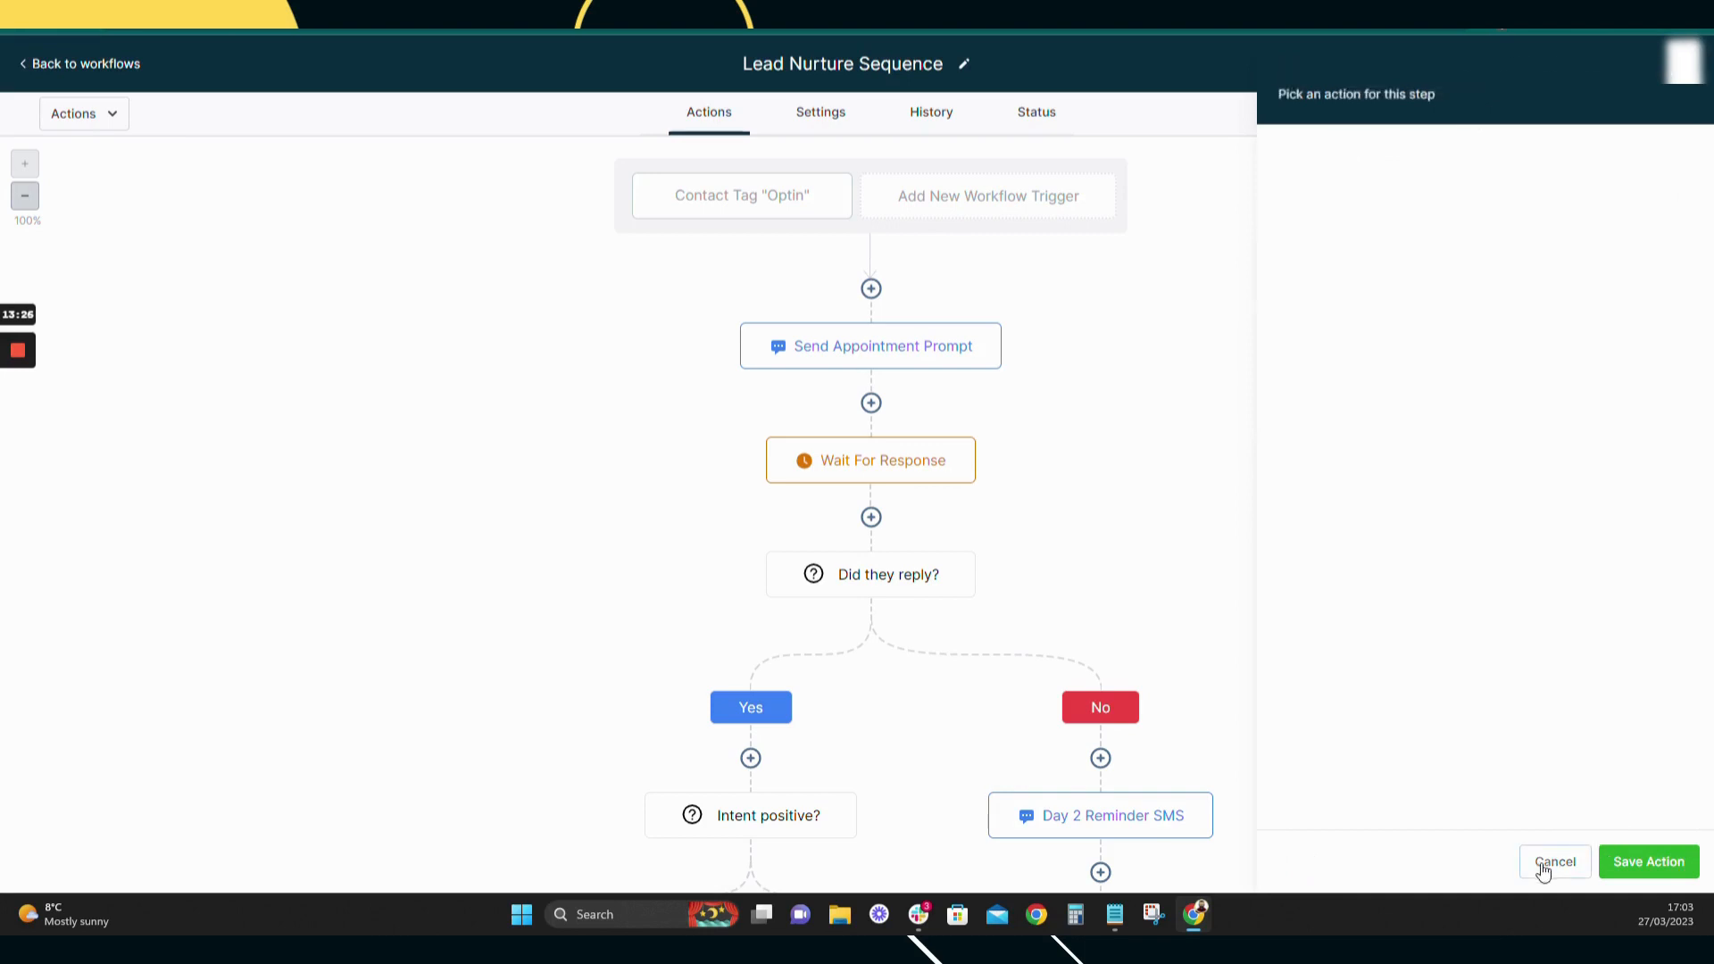
pyautogui.click(912, 475)
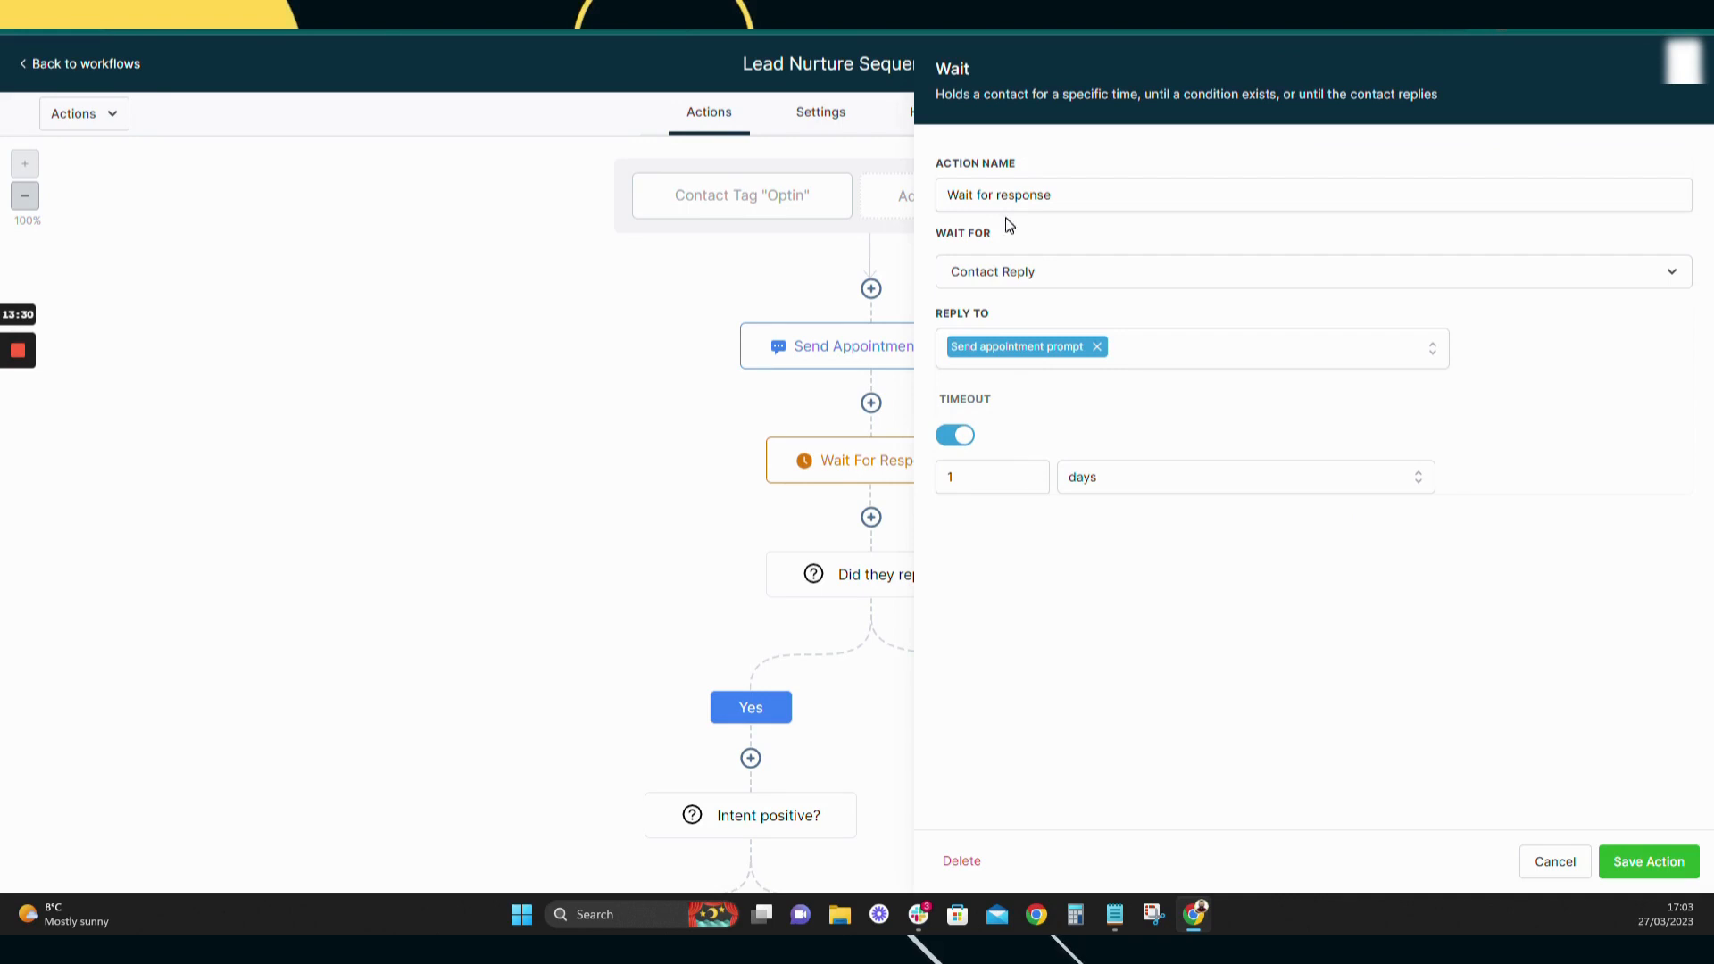
pyautogui.click(1047, 279)
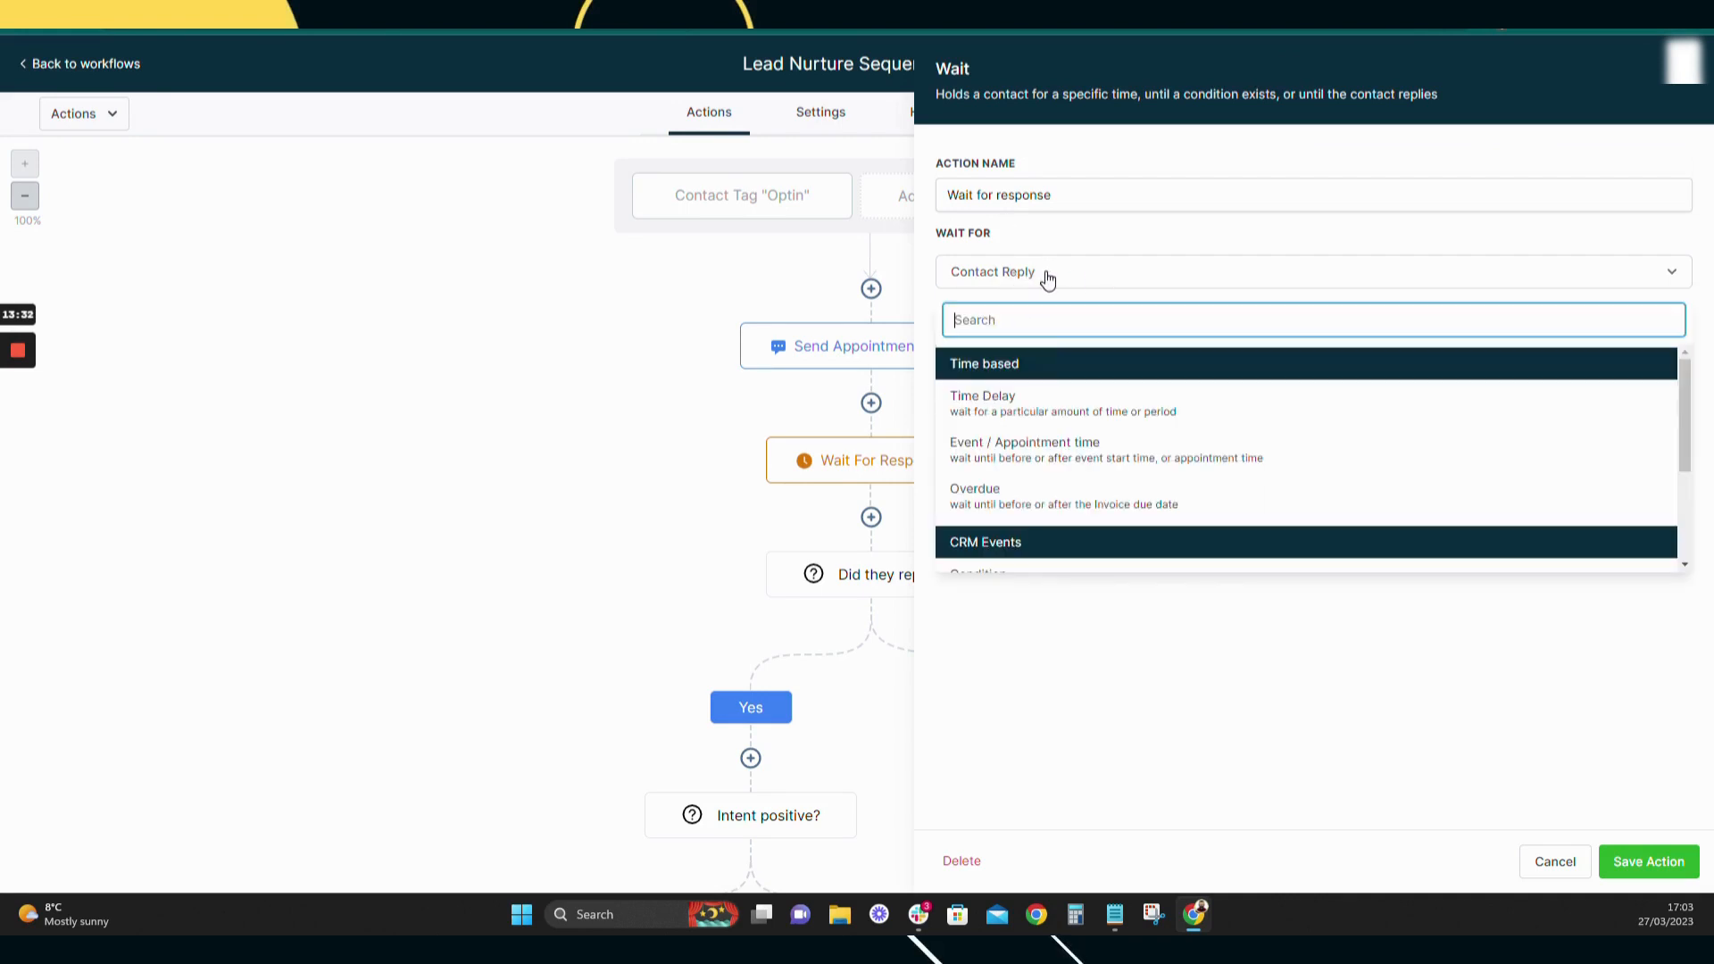
pyautogui.scroll(-1, 1047, 446)
pyautogui.scroll(-2, 1047, 446)
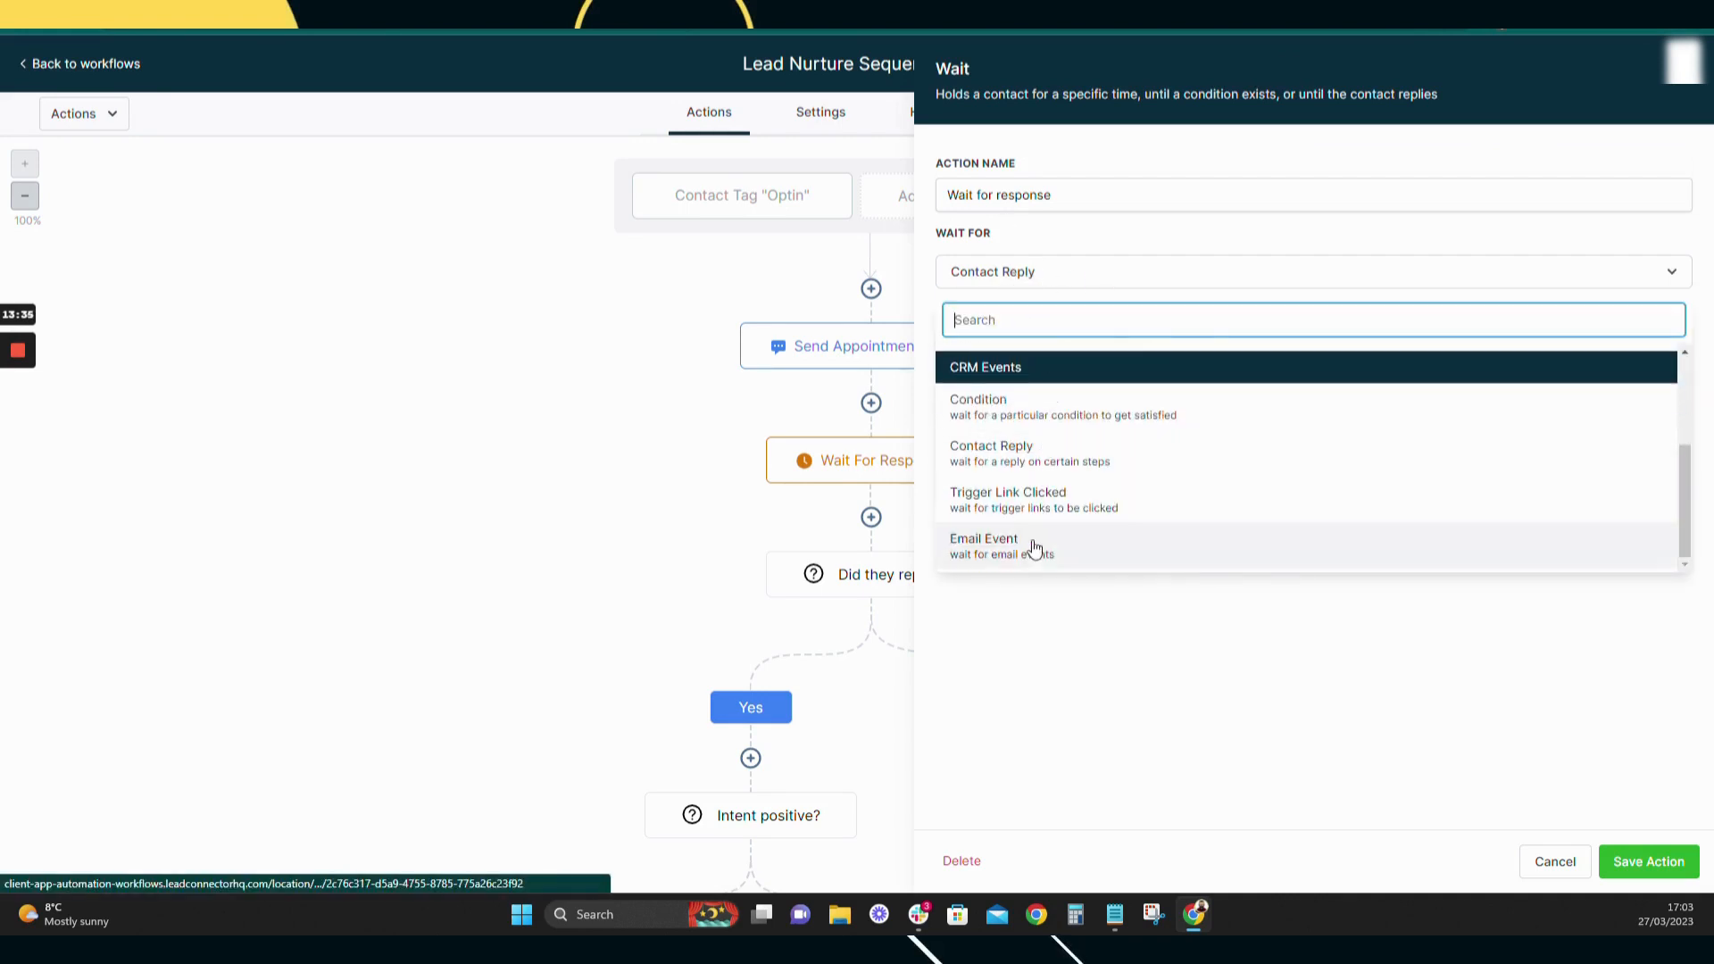
pyautogui.scroll(1, 1033, 493)
pyautogui.scroll(-1, 1041, 501)
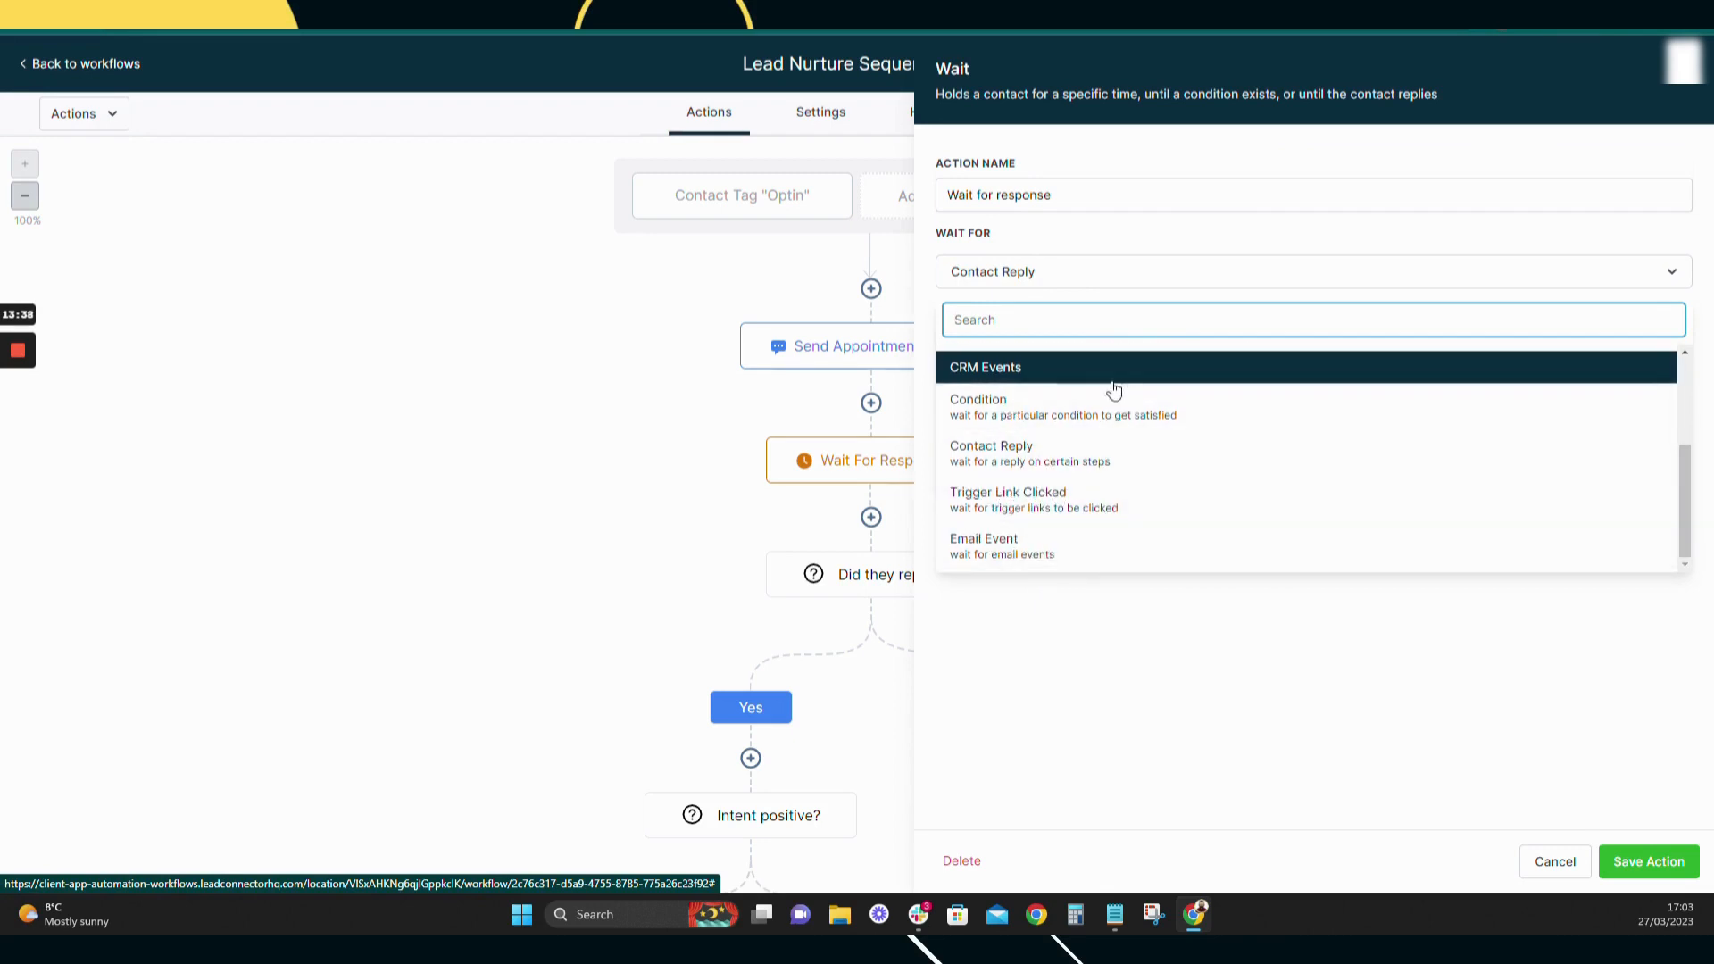
pyautogui.scroll(2, 1114, 393)
pyautogui.scroll(-2, 1083, 434)
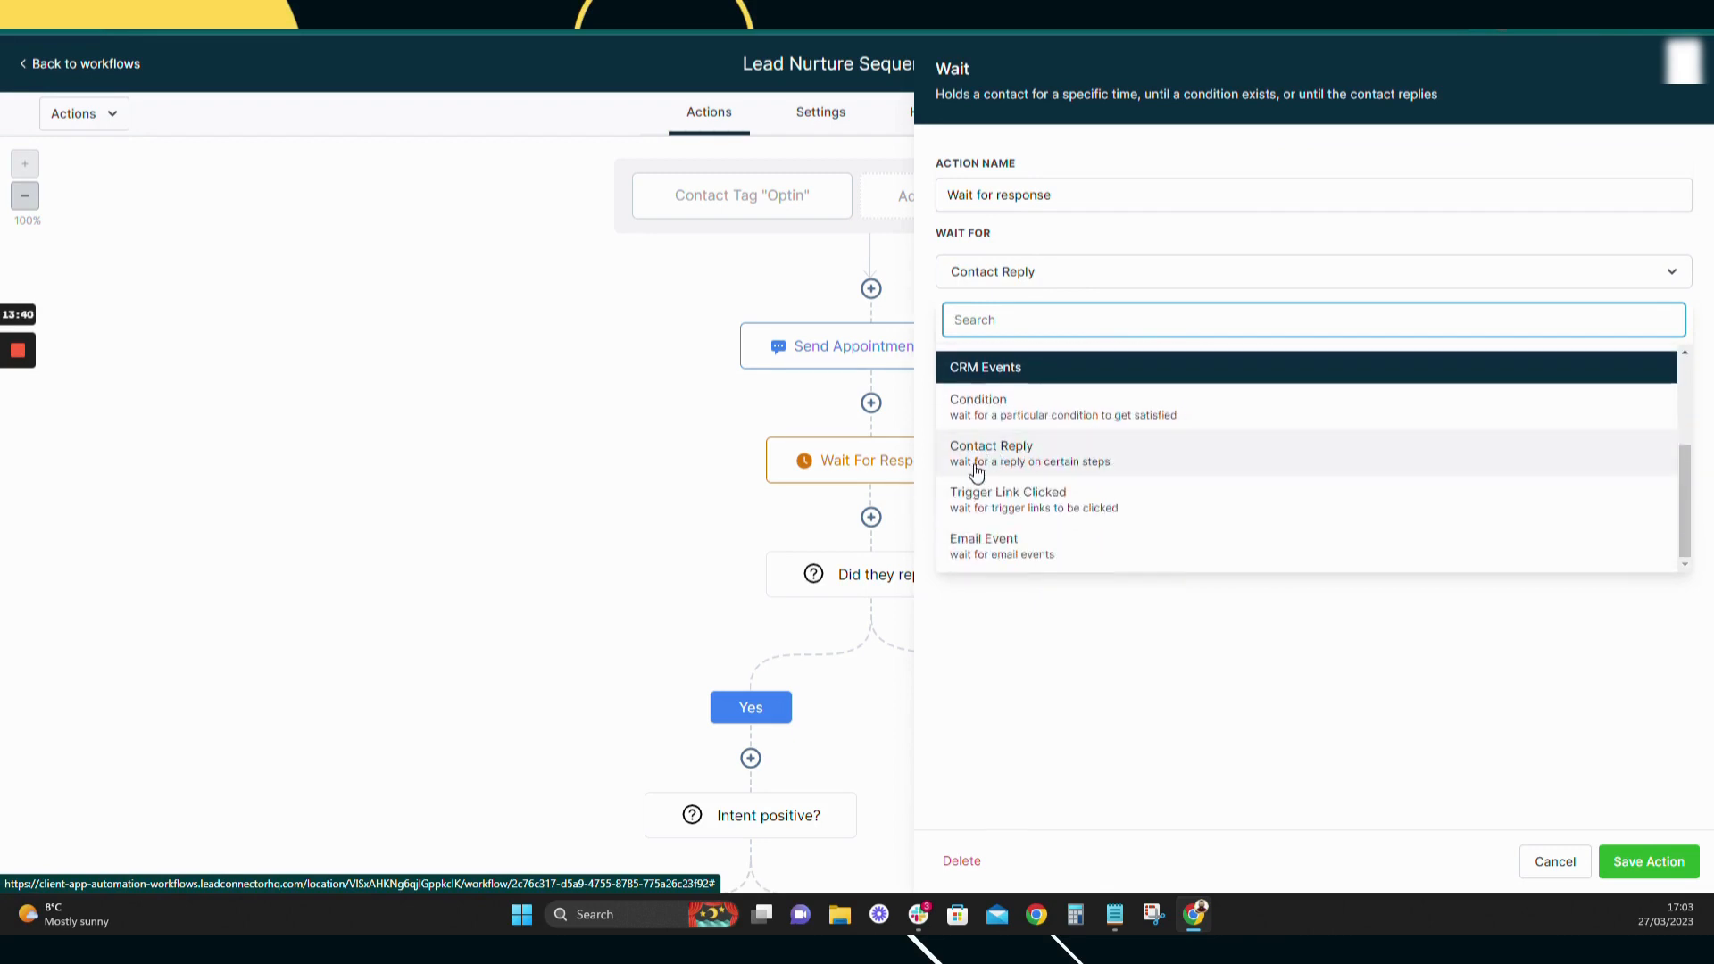
pyautogui.click(1410, 277)
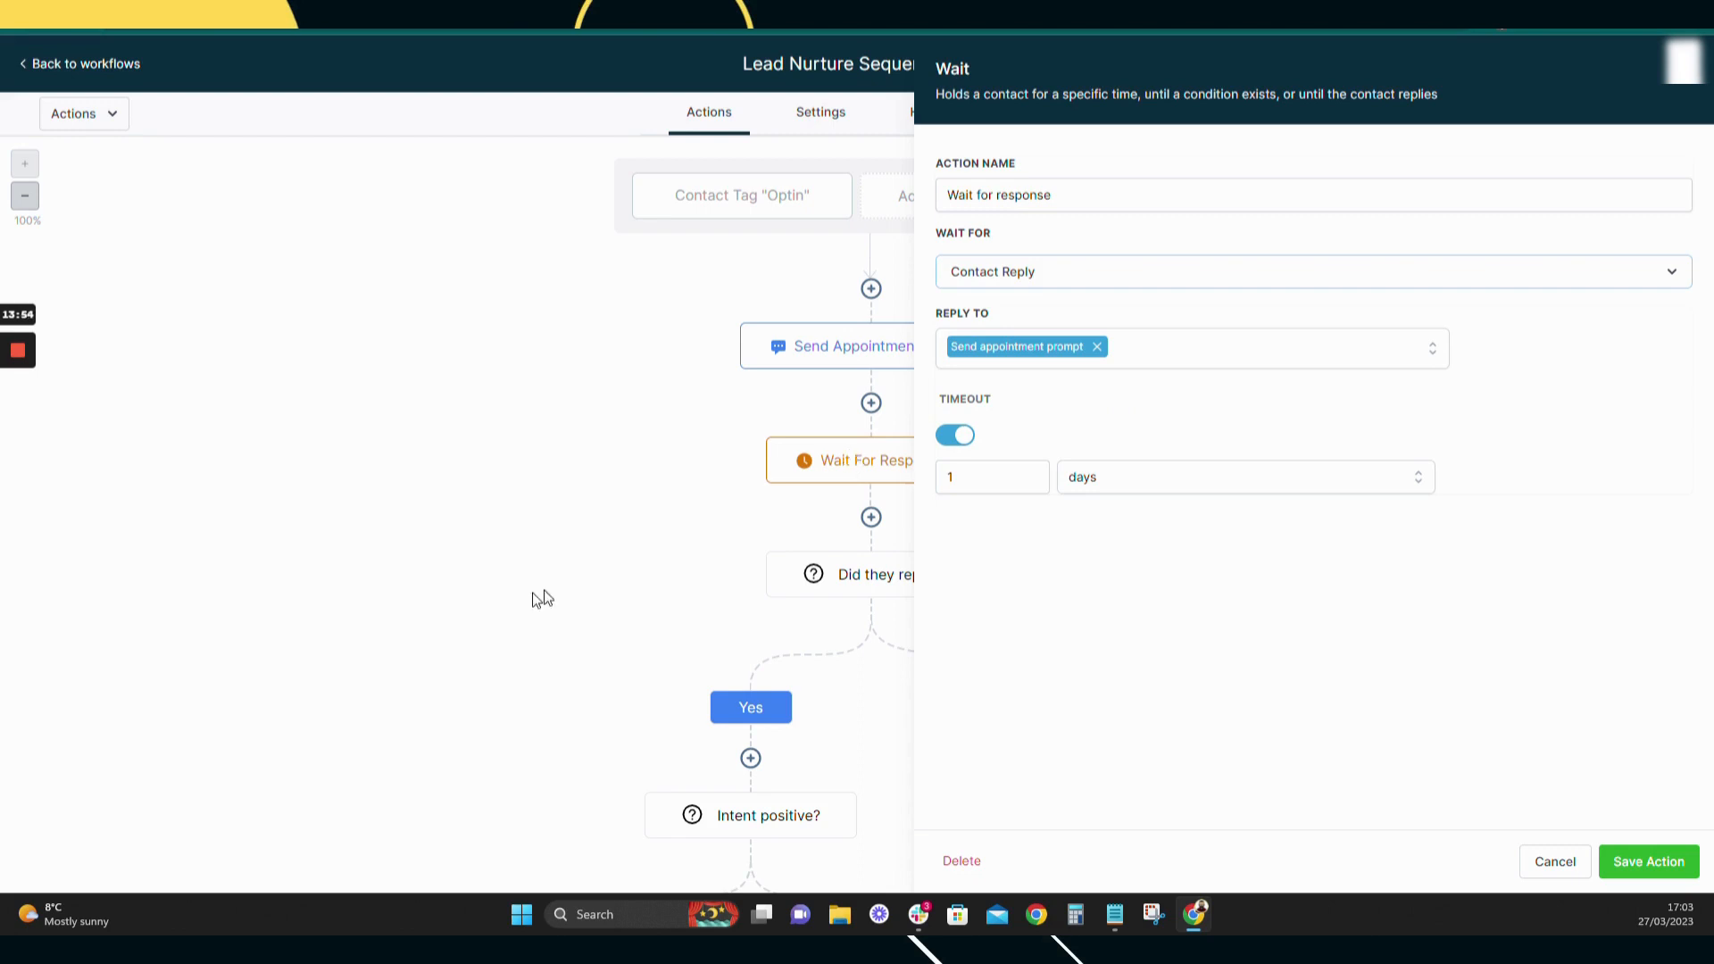
pyautogui.click(1558, 866)
# - Examine the "Did they reply?" condition and the Day 2 Reminder SMS on its No branch, closing both without changes
pyautogui.click(881, 581)
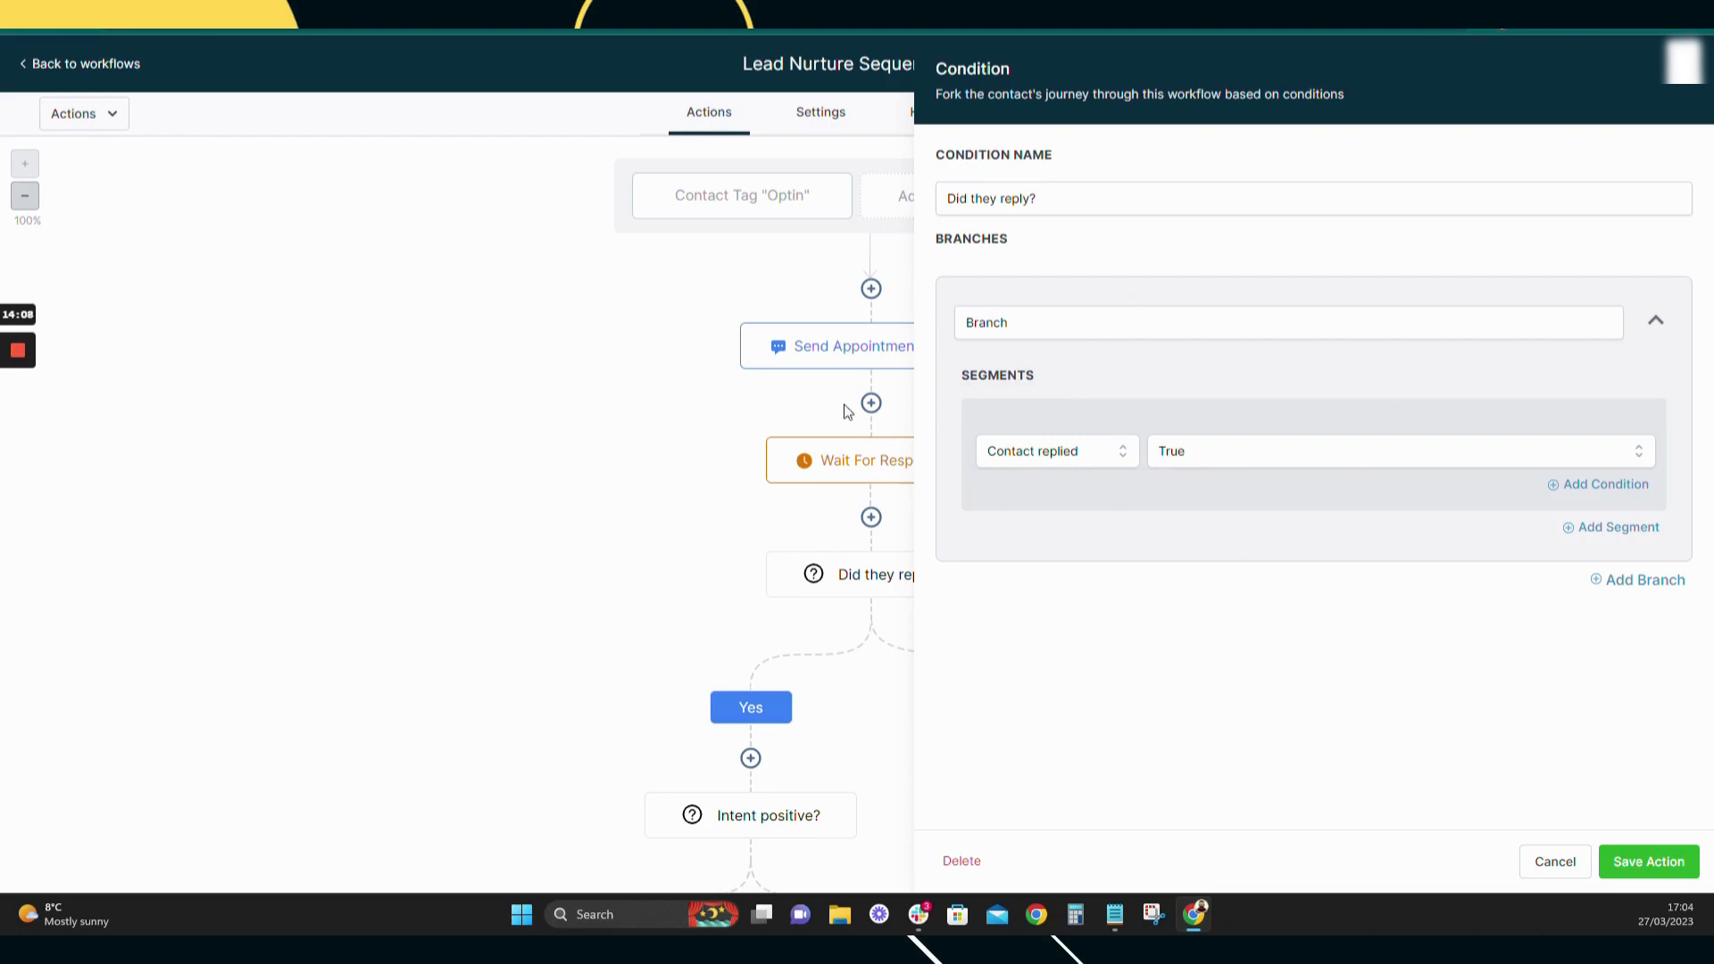
pyautogui.click(1558, 866)
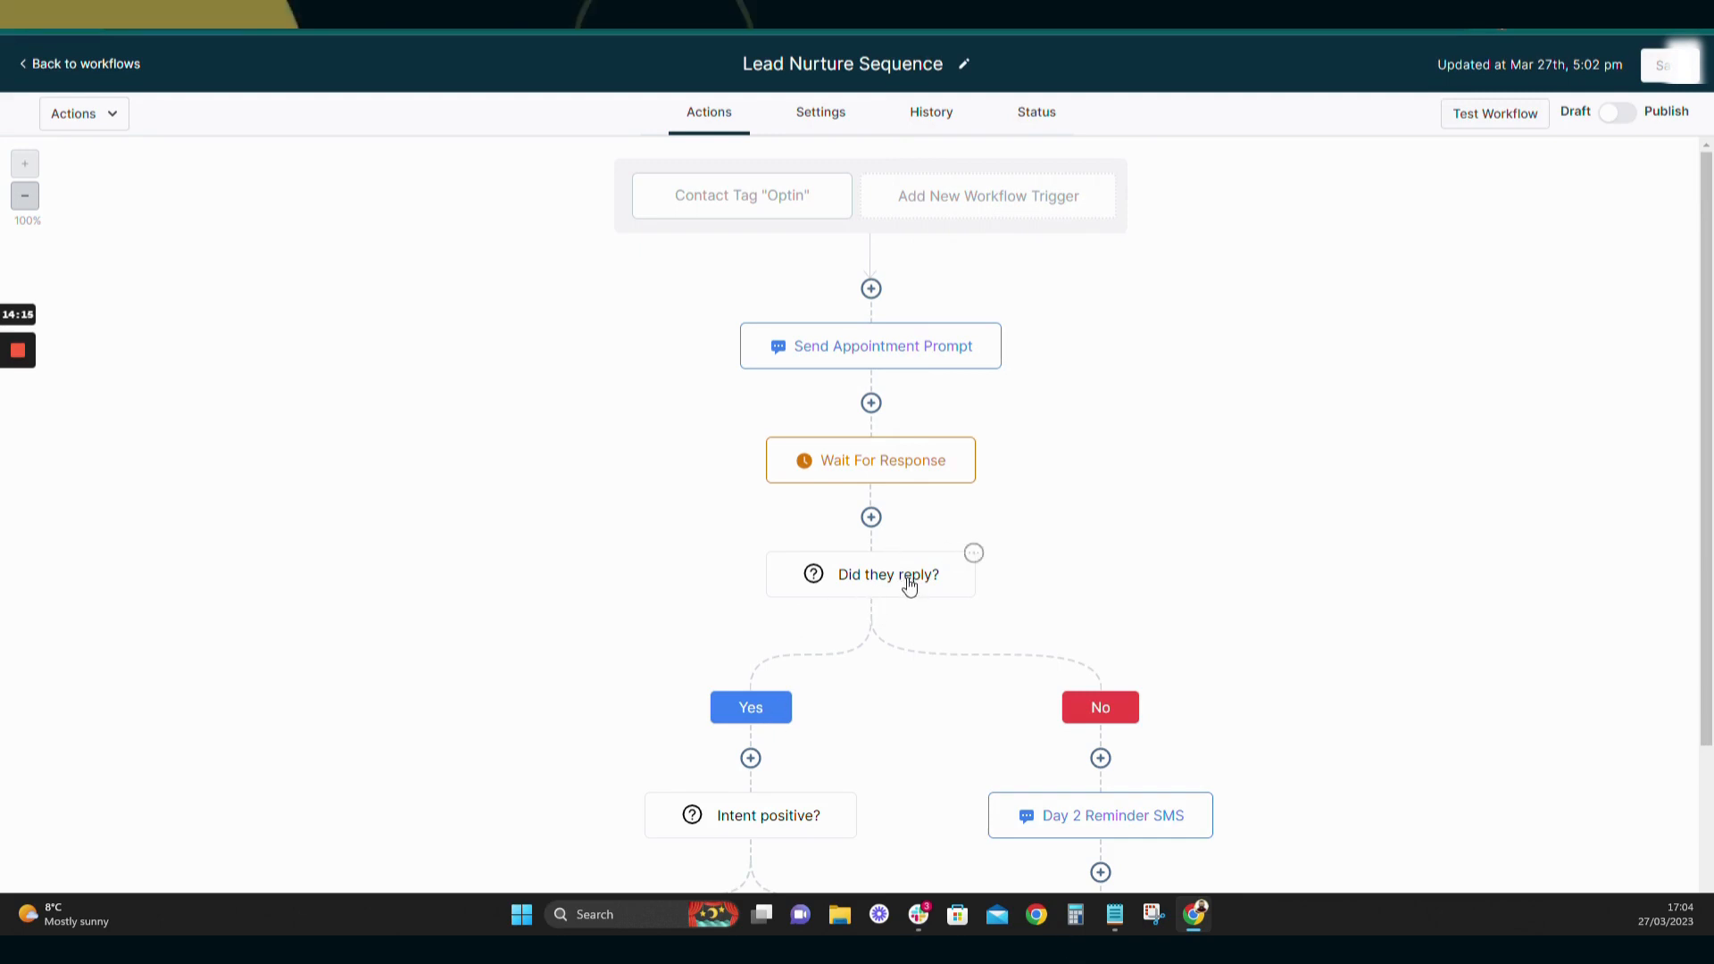
pyautogui.scroll(-1, 1331, 589)
pyautogui.click(1104, 724)
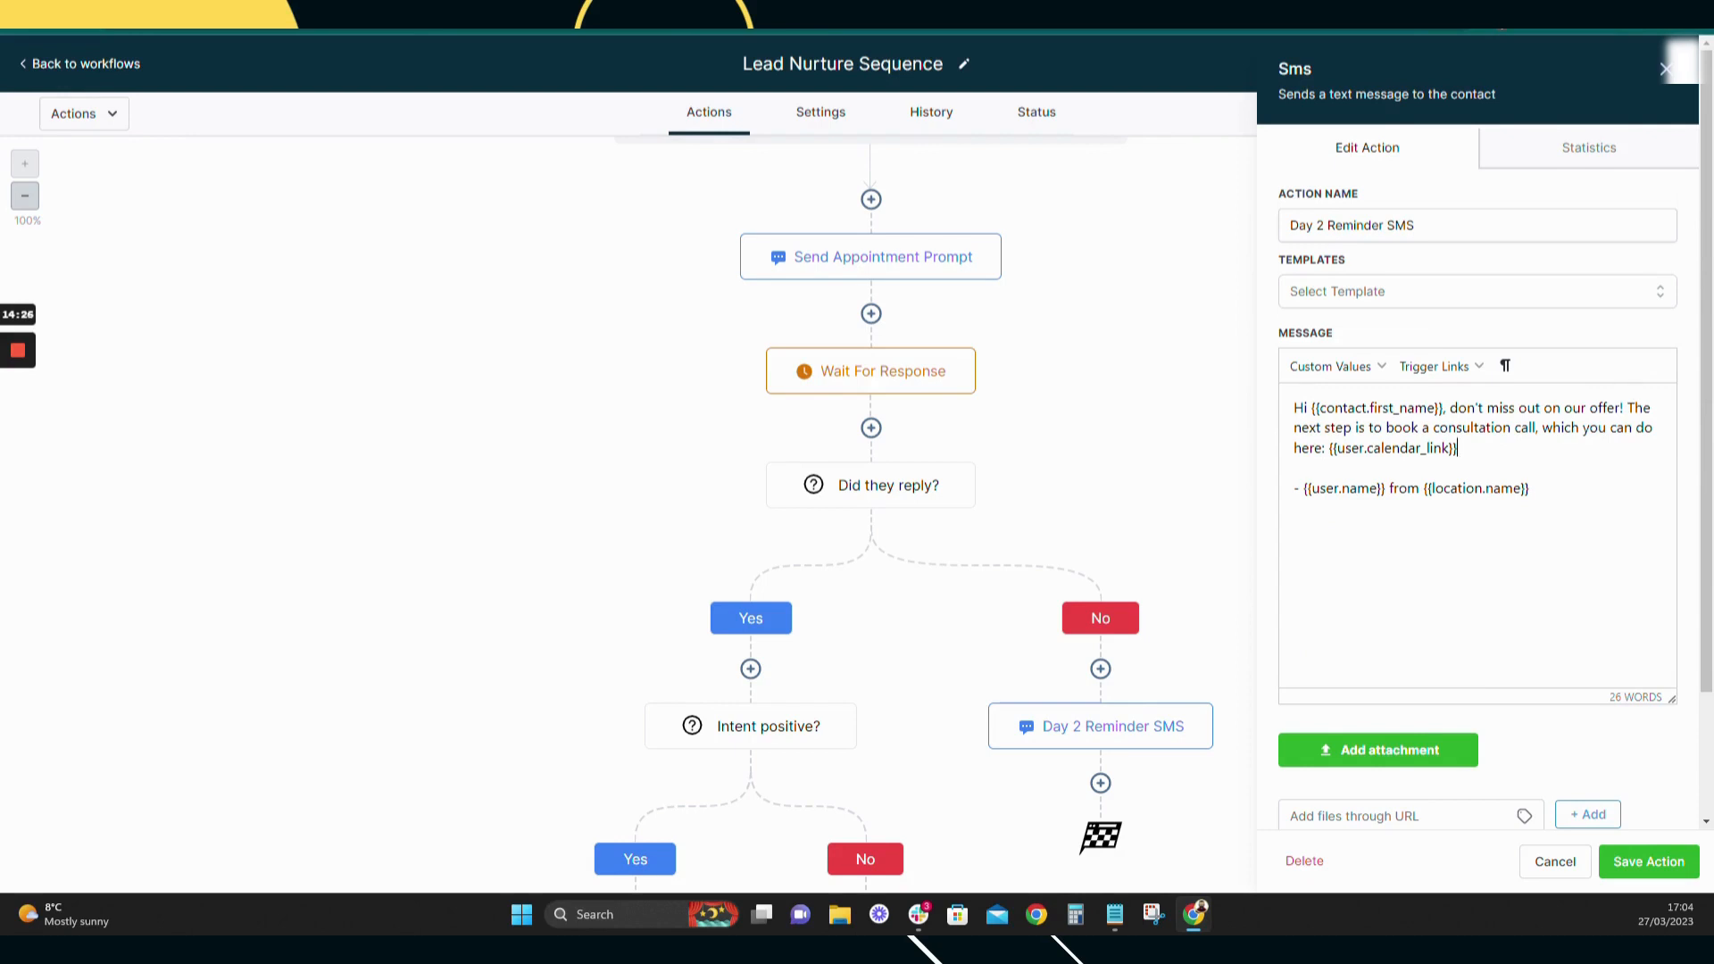
pyautogui.click(1555, 861)
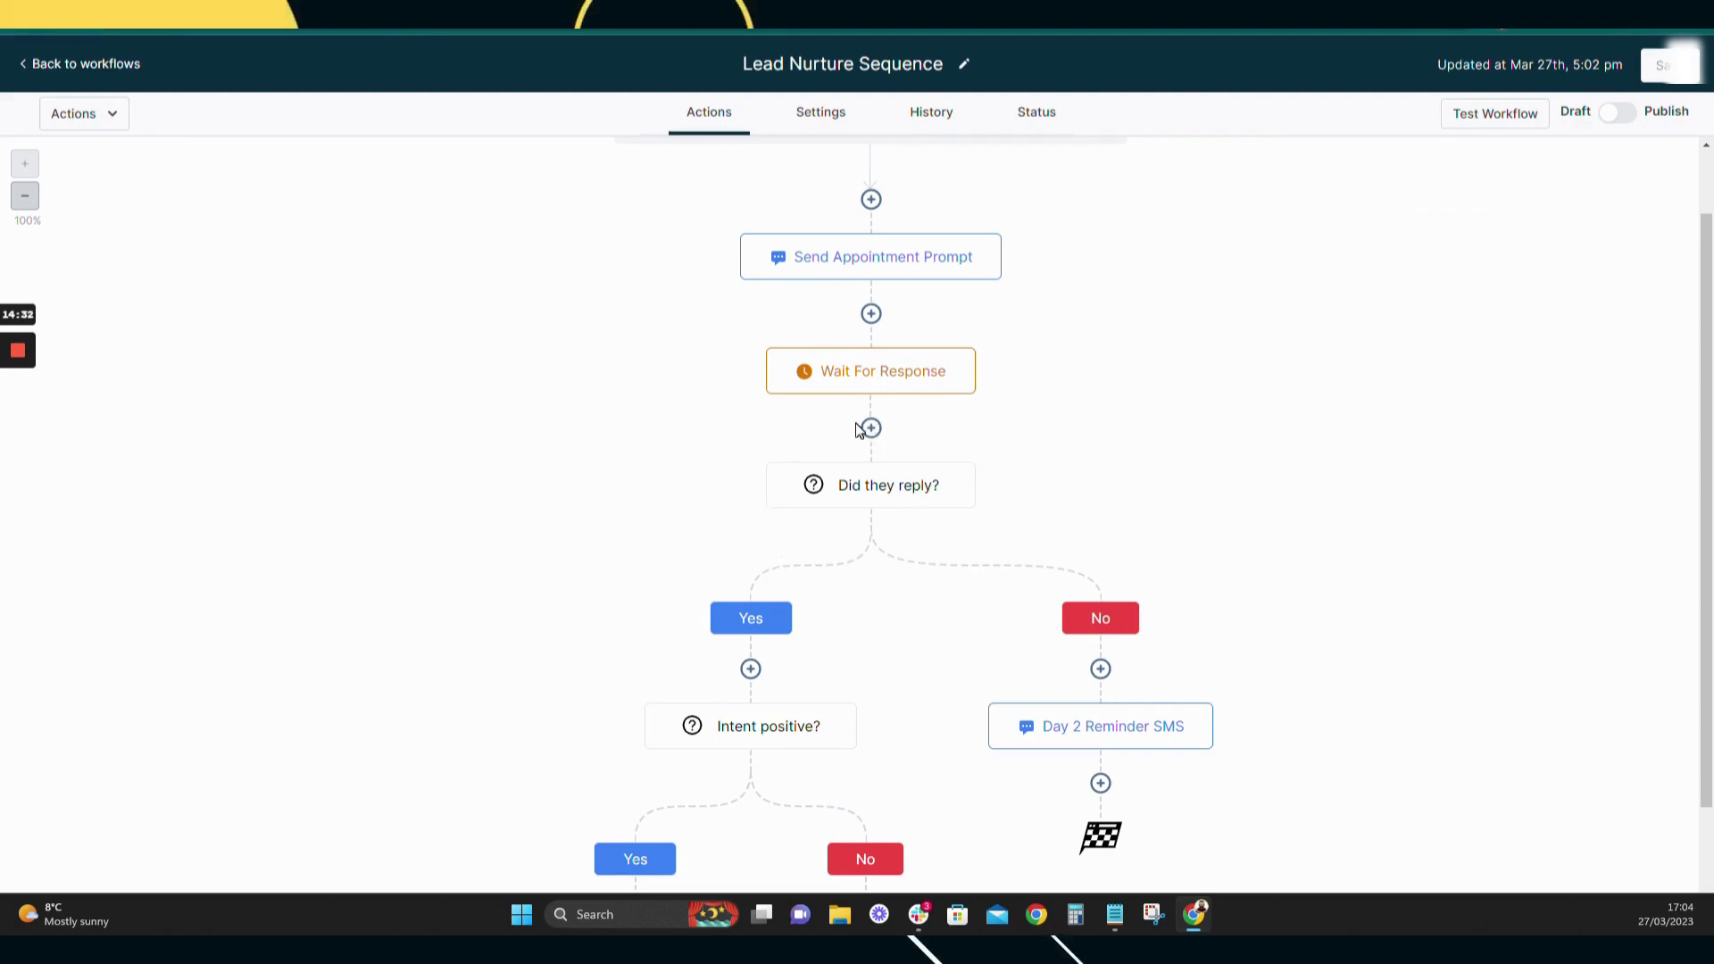
# - Review the Send Appointment Prompt message again and examine the "Intent positive?" condition's segment settings, closing without changes
pyautogui.click(880, 247)
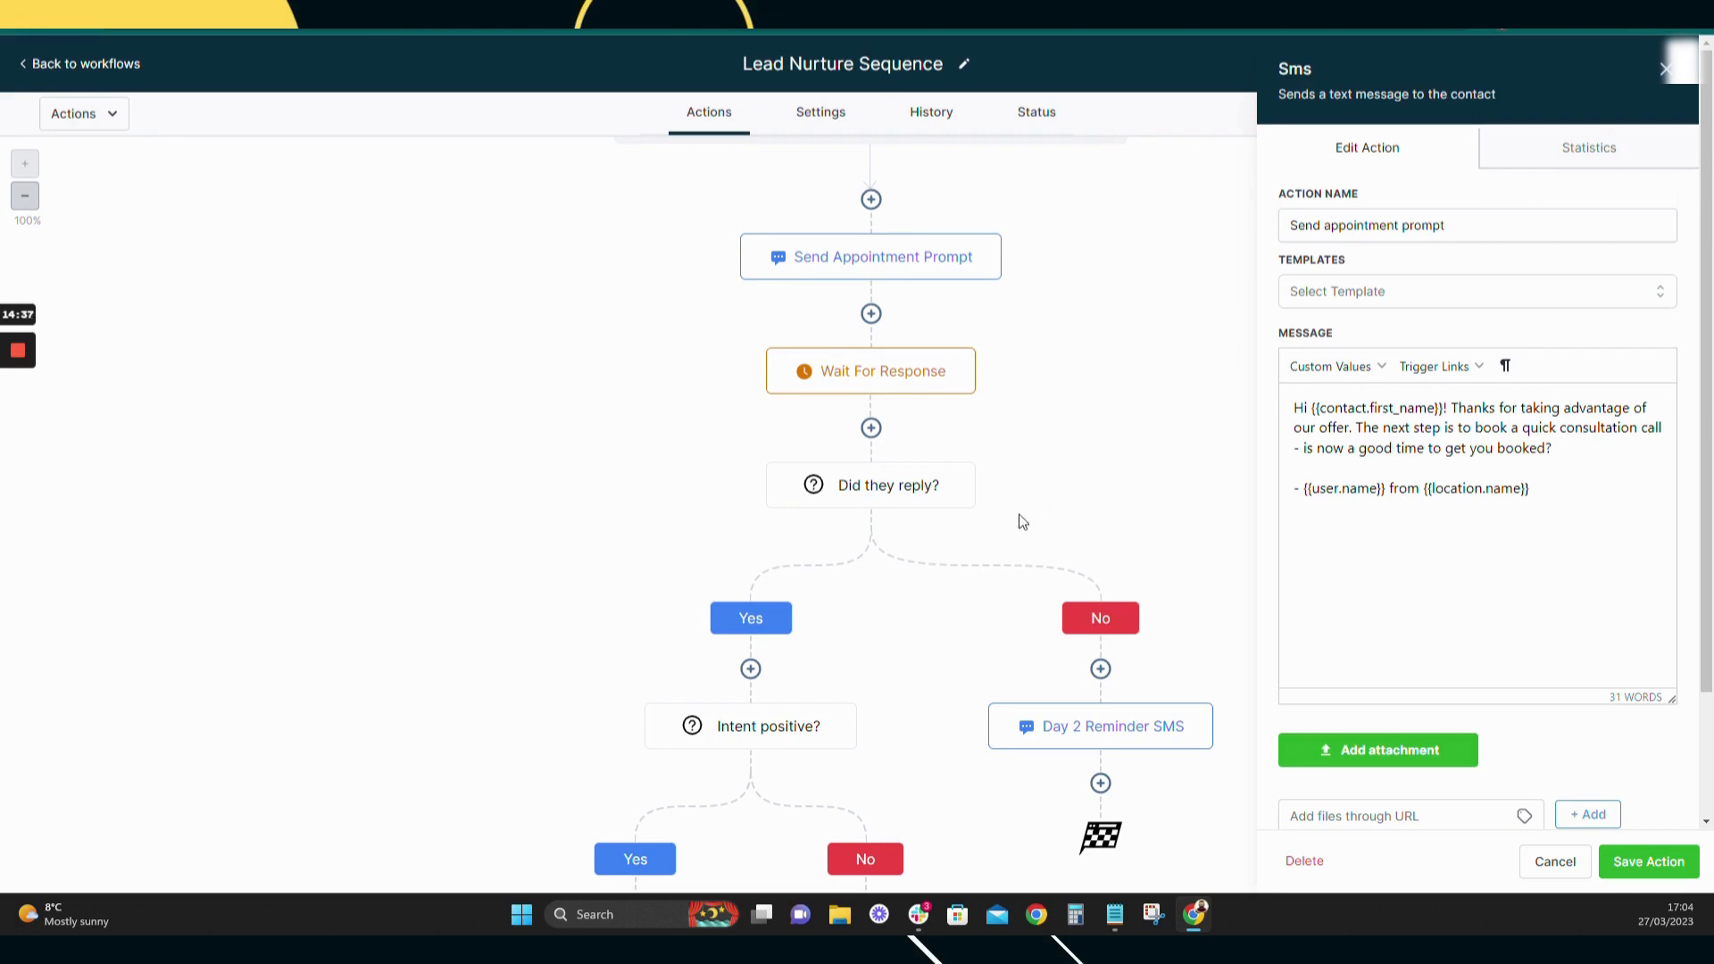
pyautogui.scroll(-3, 700, 501)
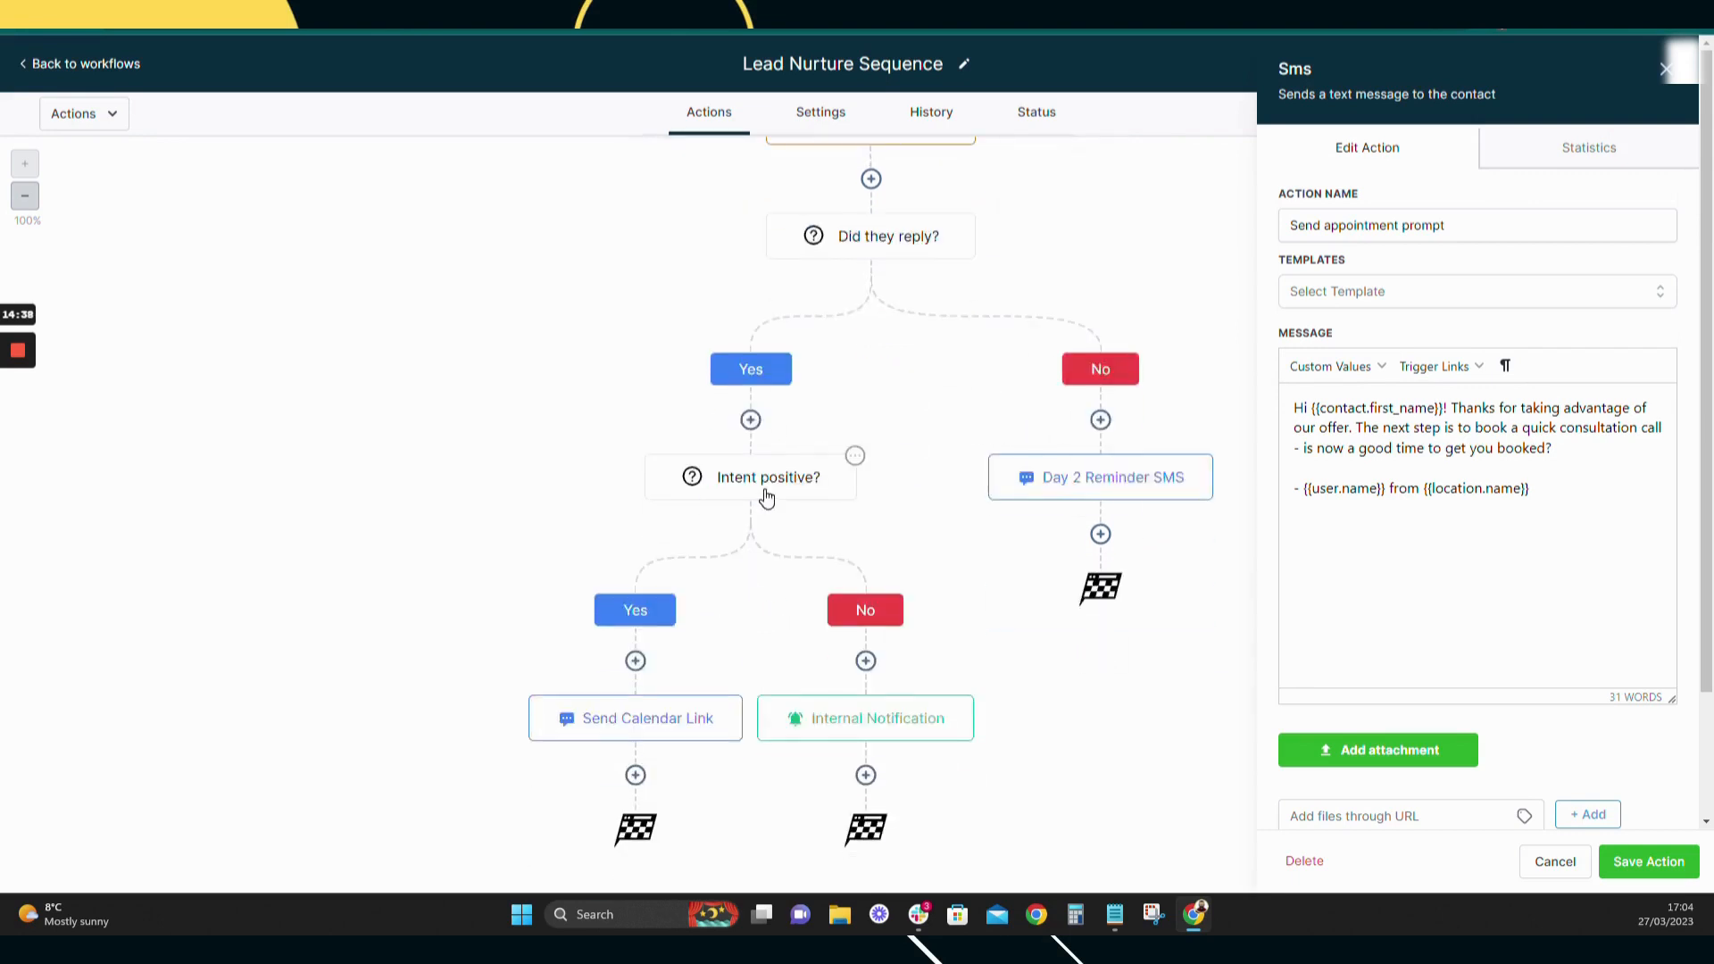
pyautogui.click(759, 492)
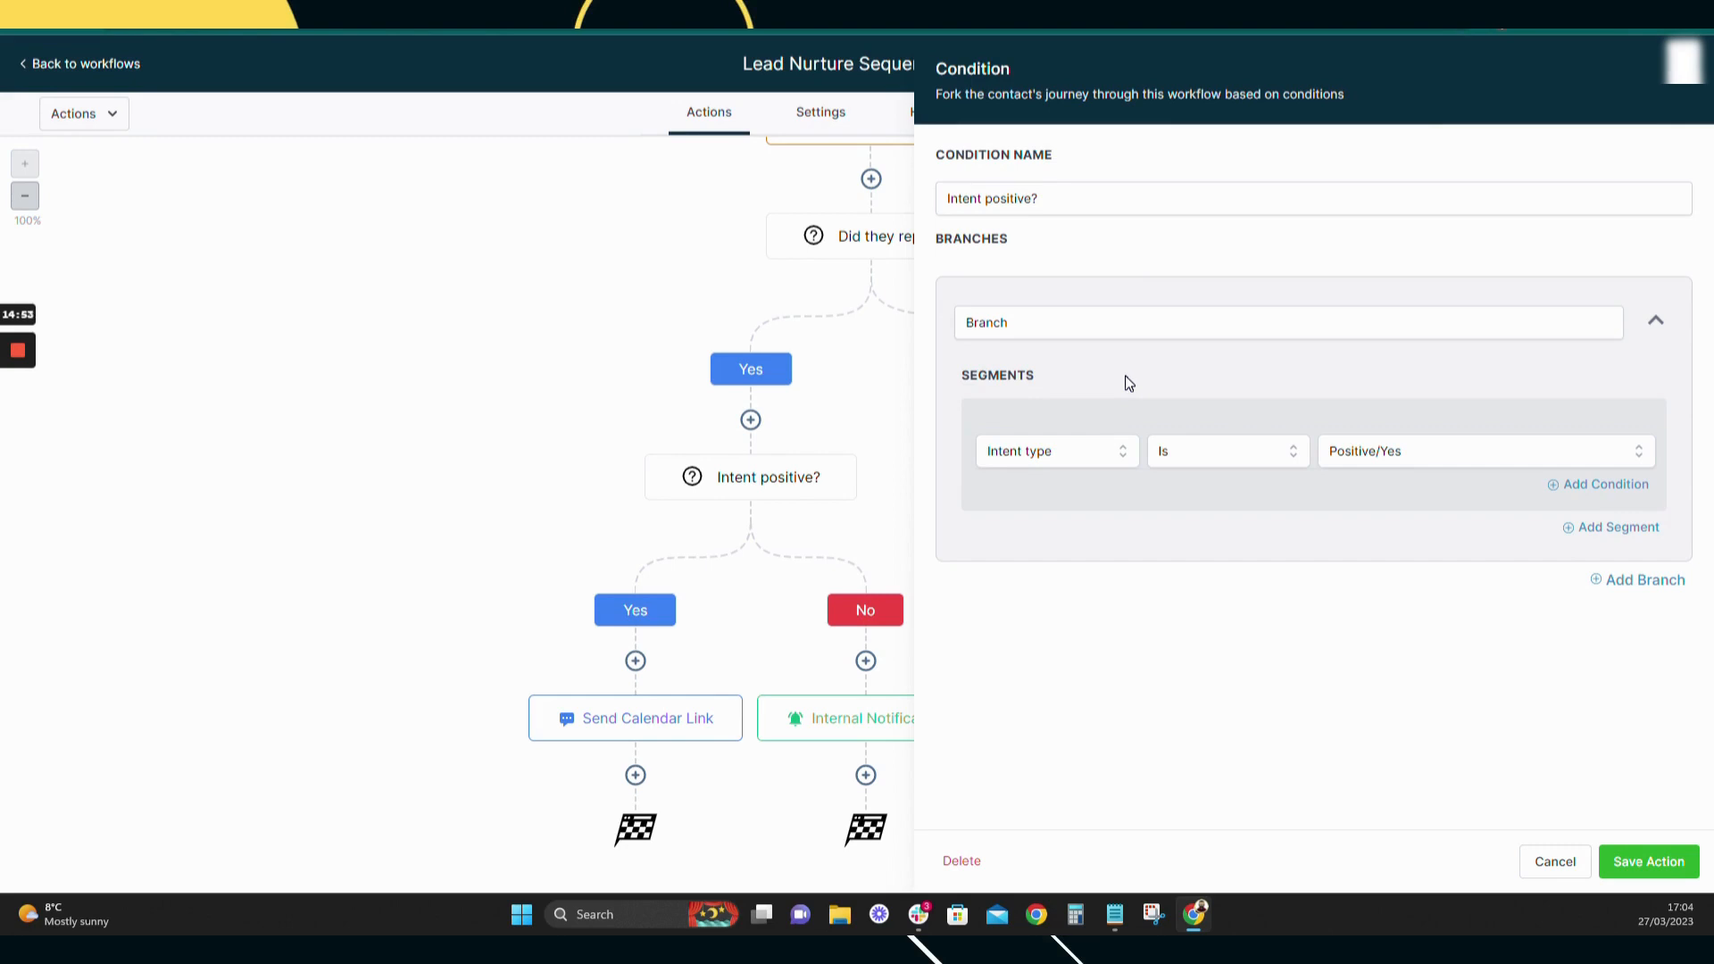
pyautogui.click(1044, 462)
pyautogui.click(1207, 468)
pyautogui.click(1554, 862)
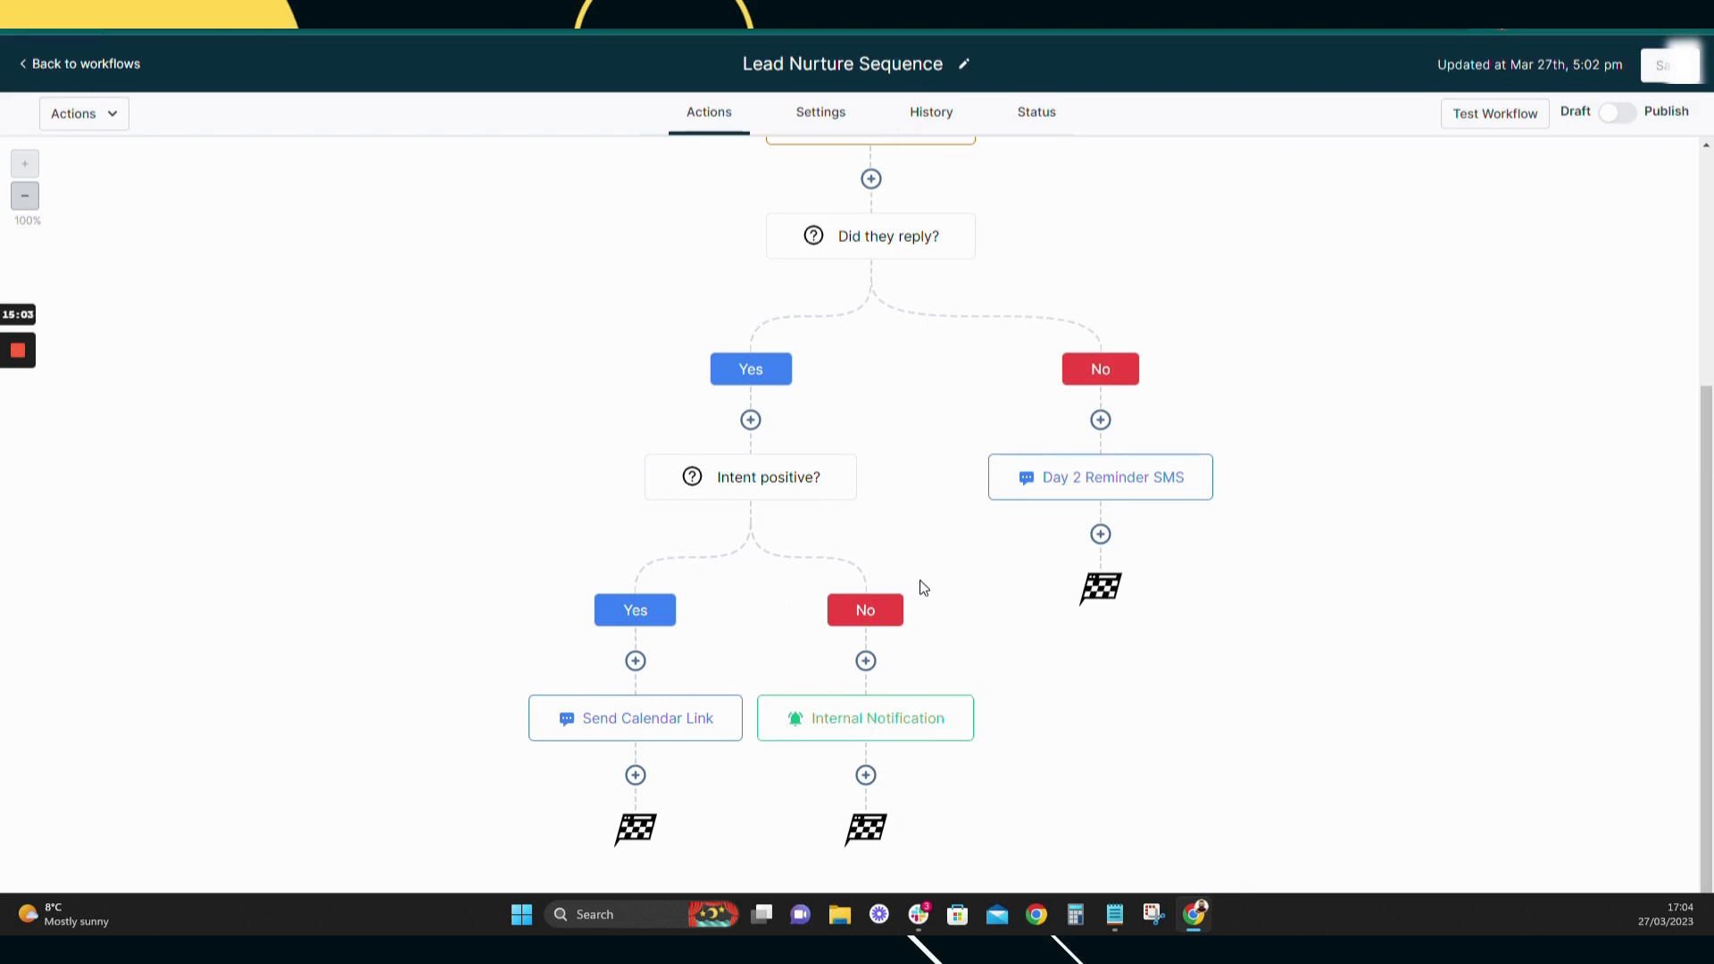
# - Examine the Send Calendar Link message and the Internal Notification action with its notification types, closing without changes
pyautogui.click(618, 737)
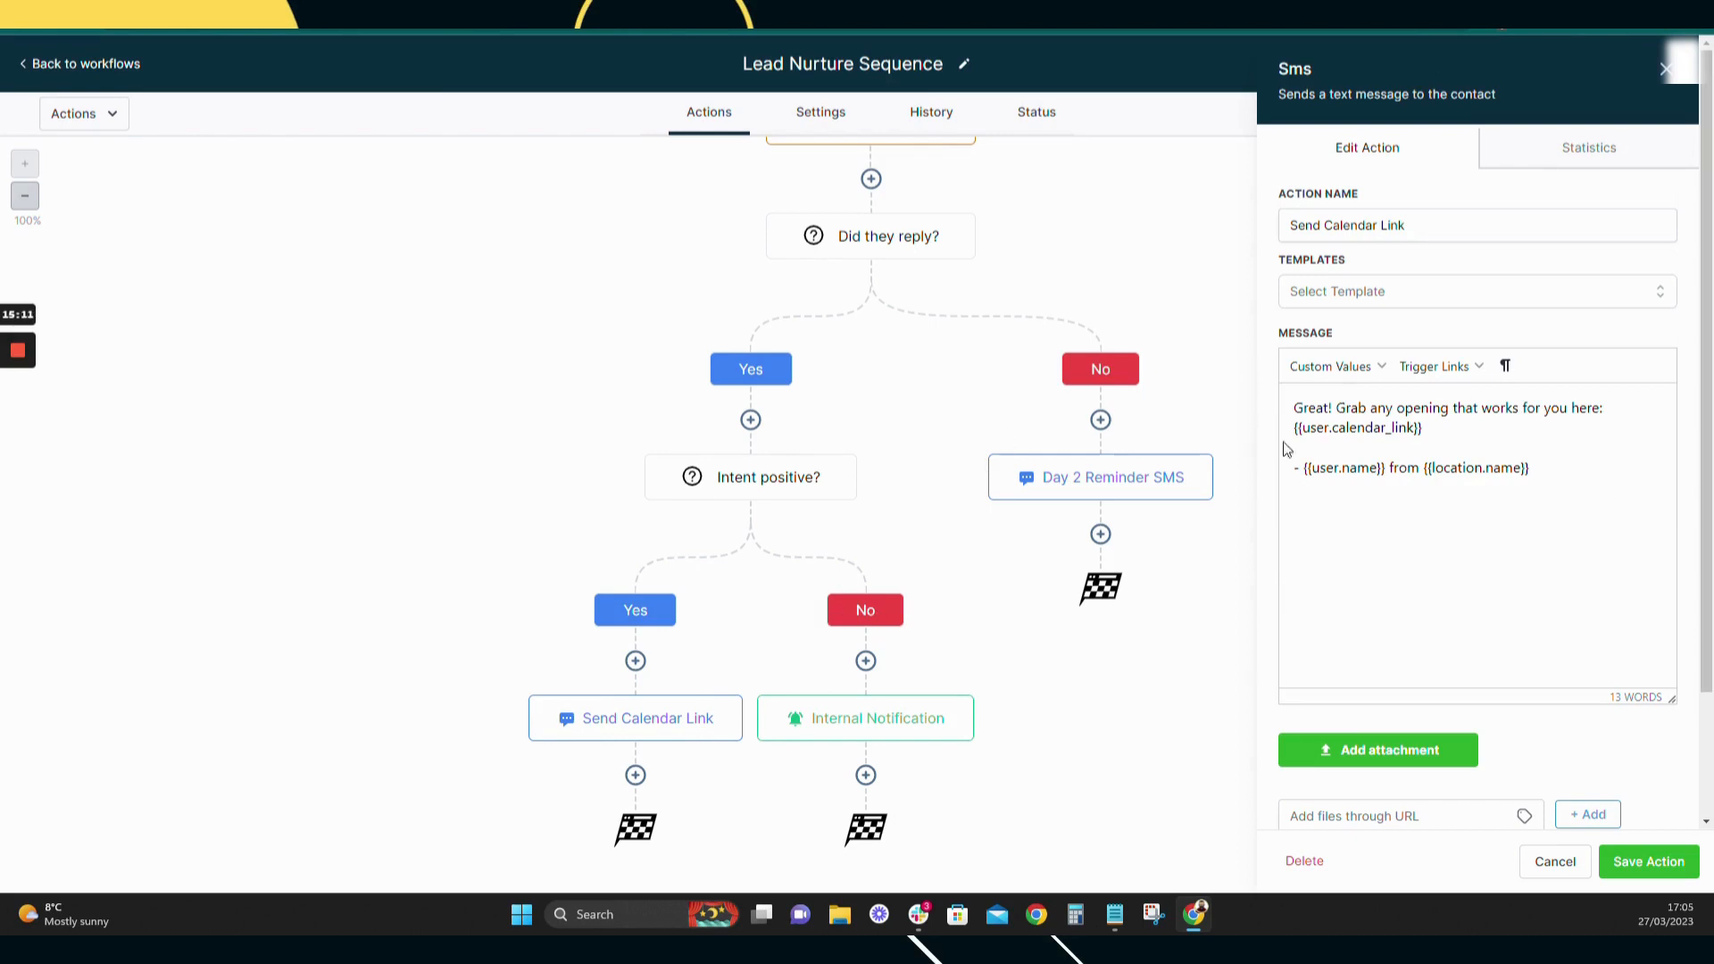
pyautogui.click(873, 725)
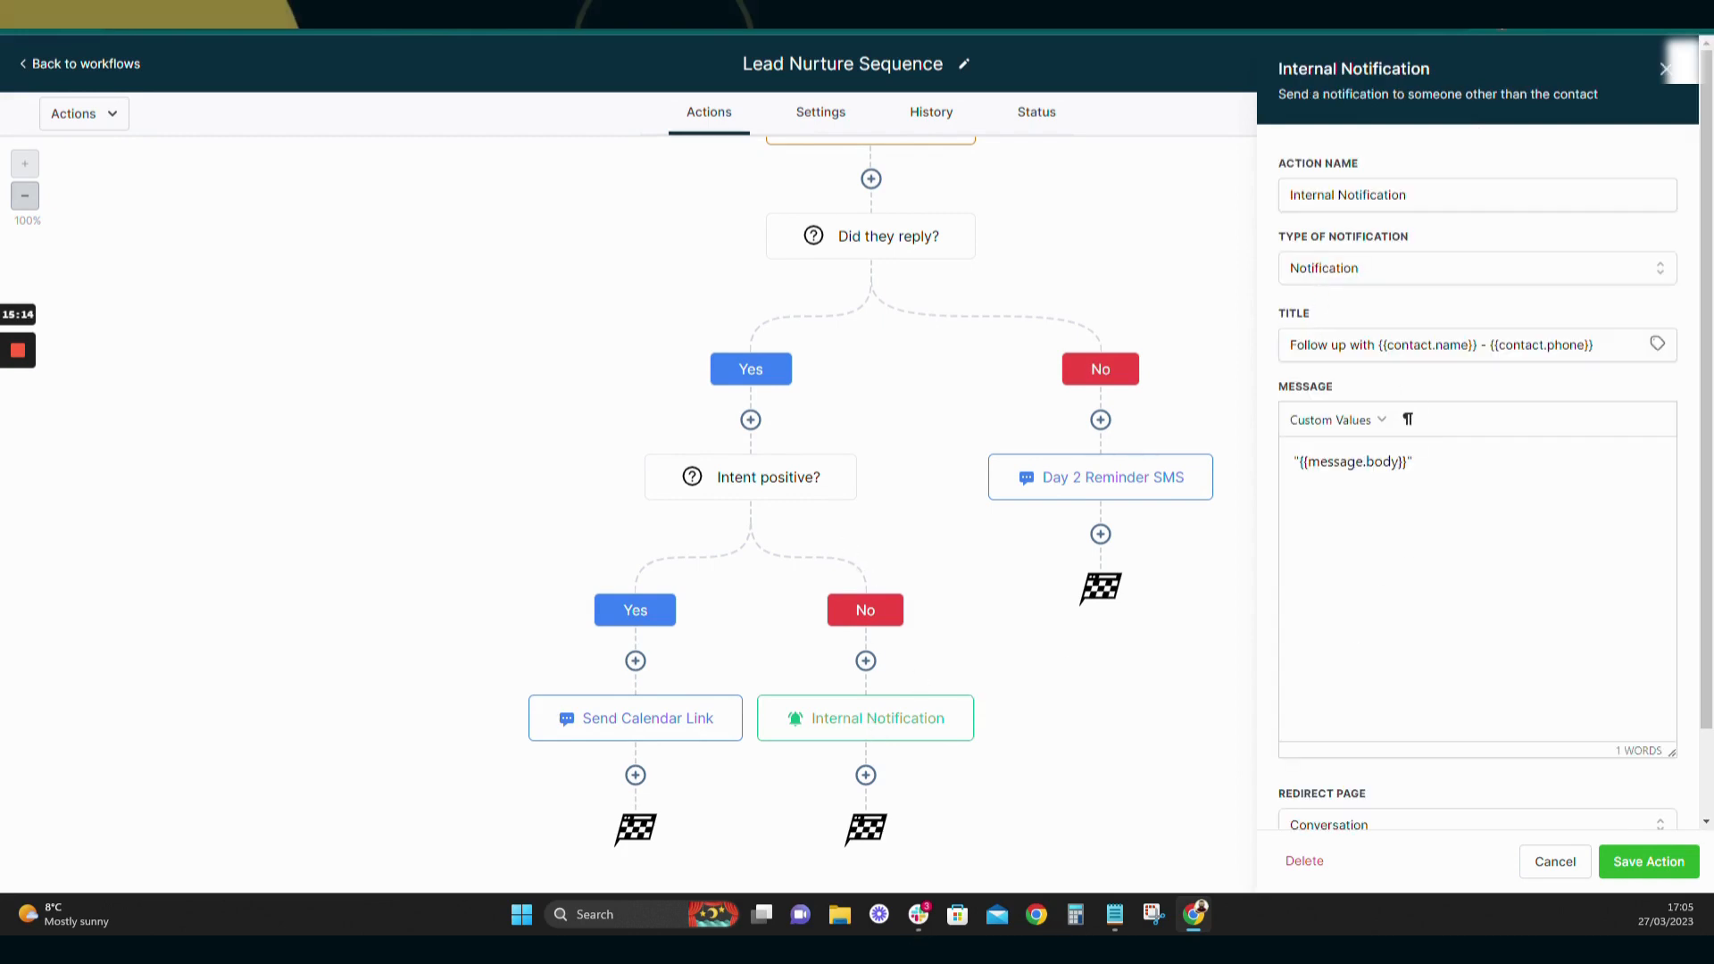
pyautogui.click(1386, 275)
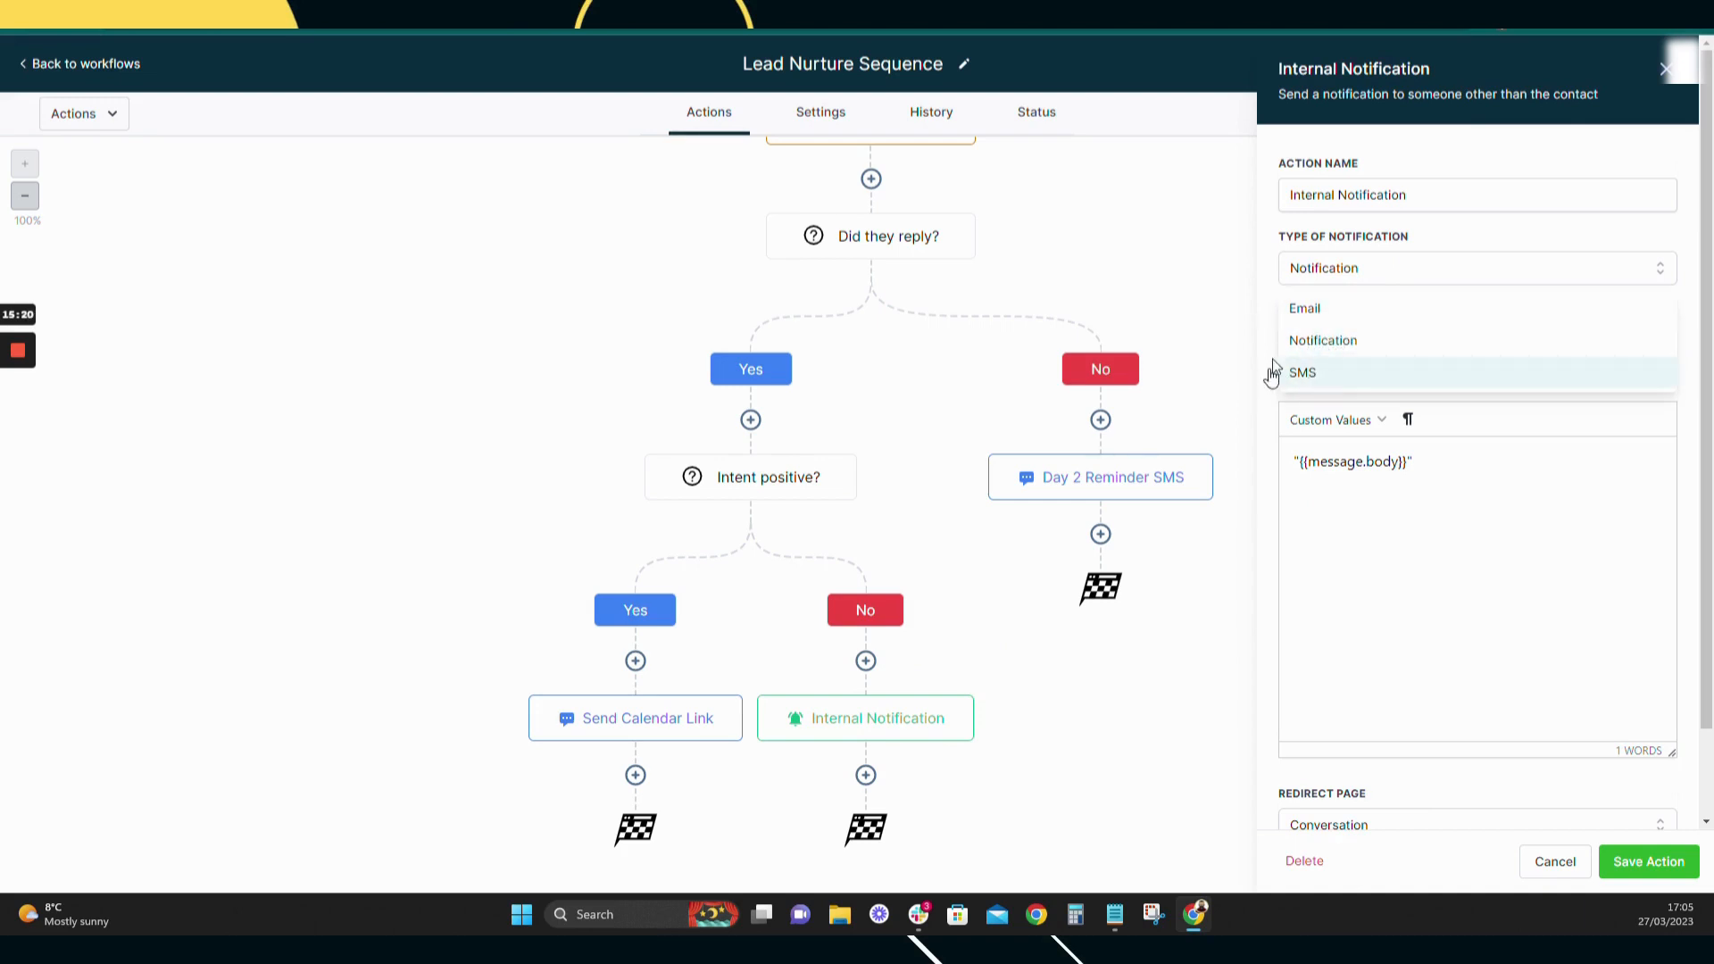
pyautogui.click(1216, 288)
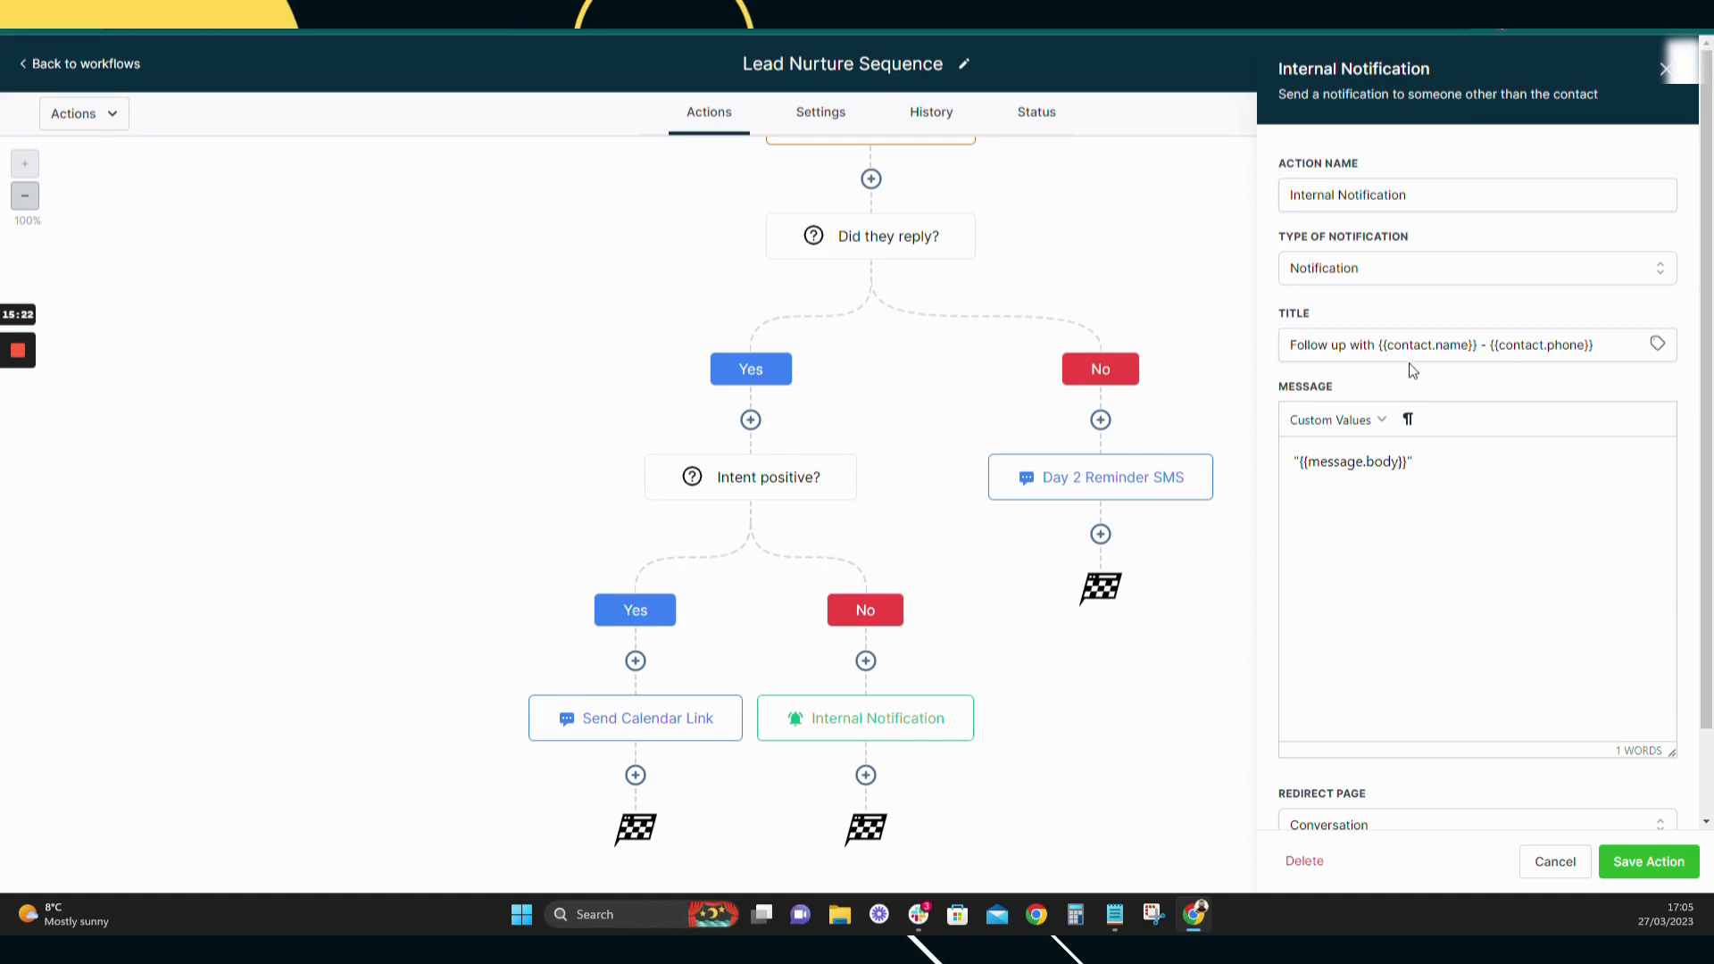
pyautogui.click(1376, 273)
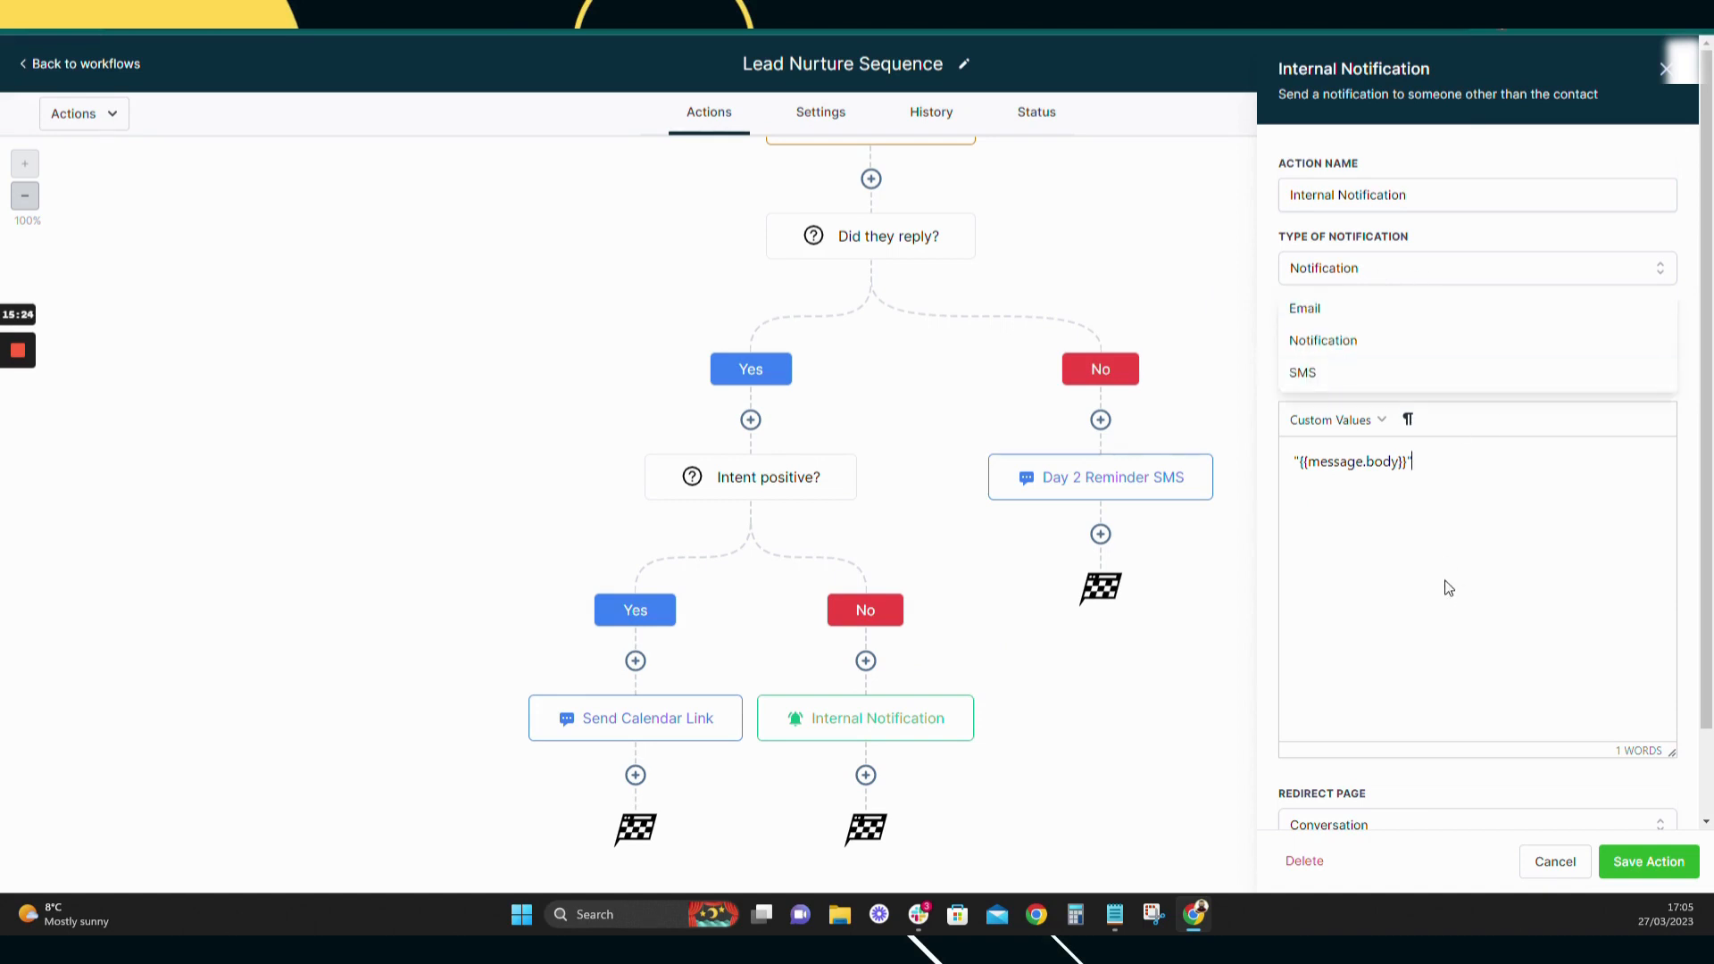
pyautogui.click(1179, 310)
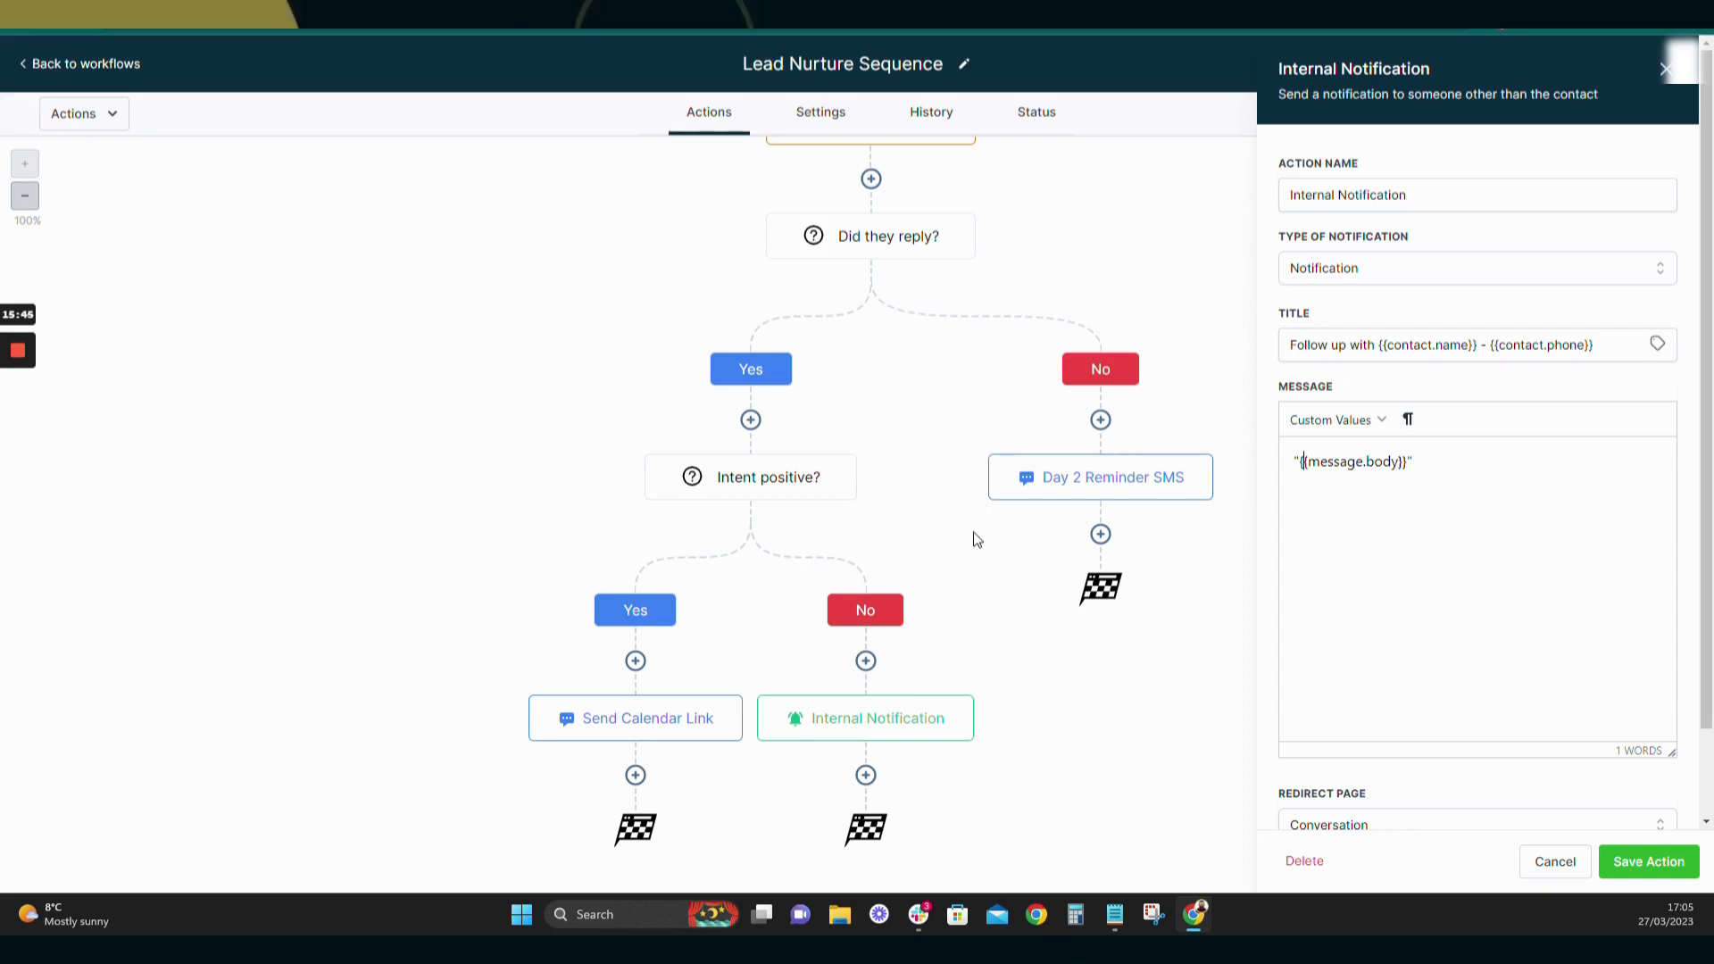
pyautogui.click(1555, 862)
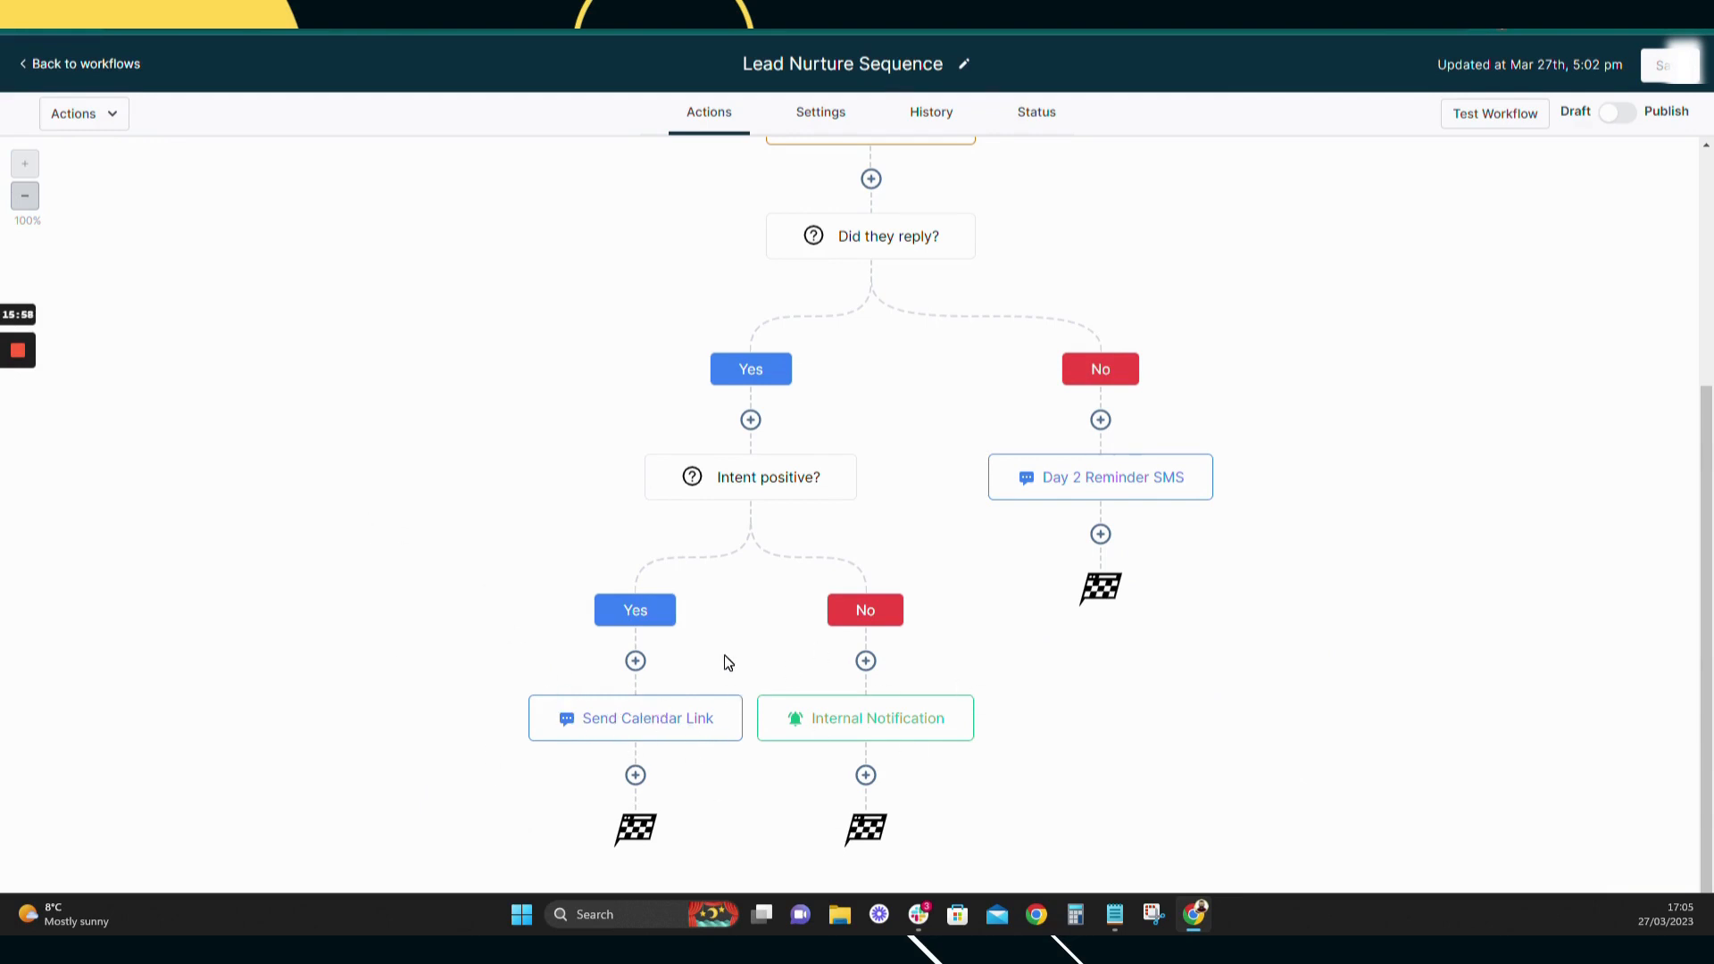
# - Return to the workflow list and create a new workflow from scratch
pyautogui.click(98, 66)
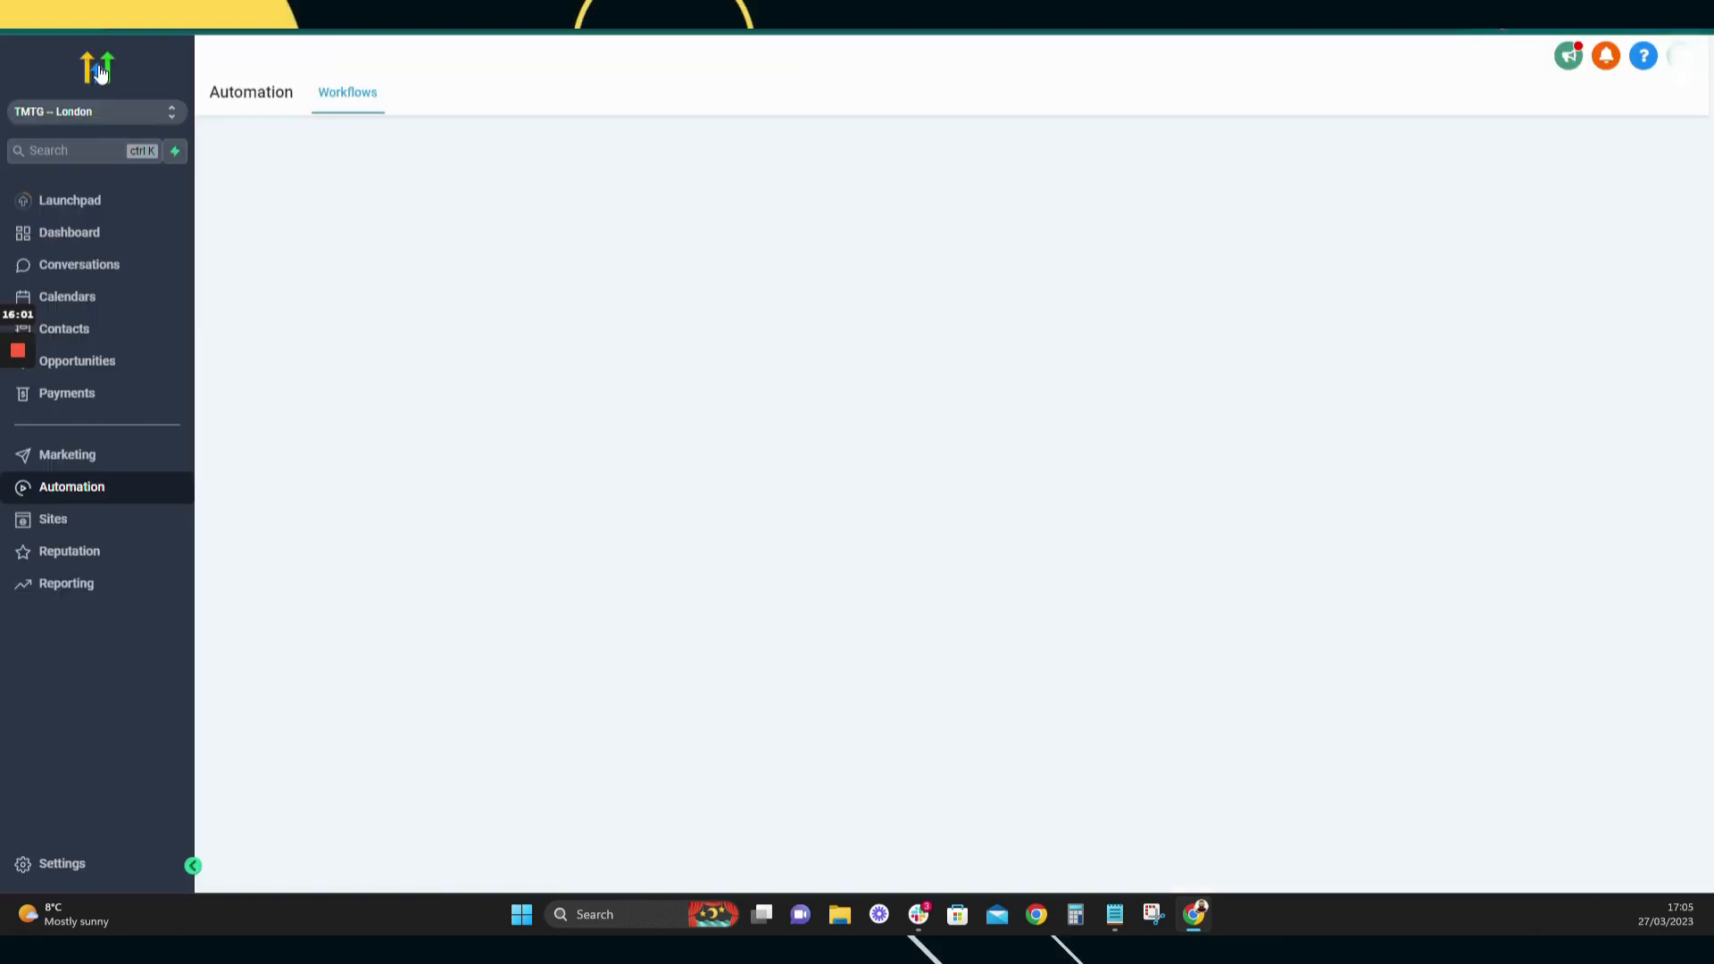
pyautogui.click(1547, 163)
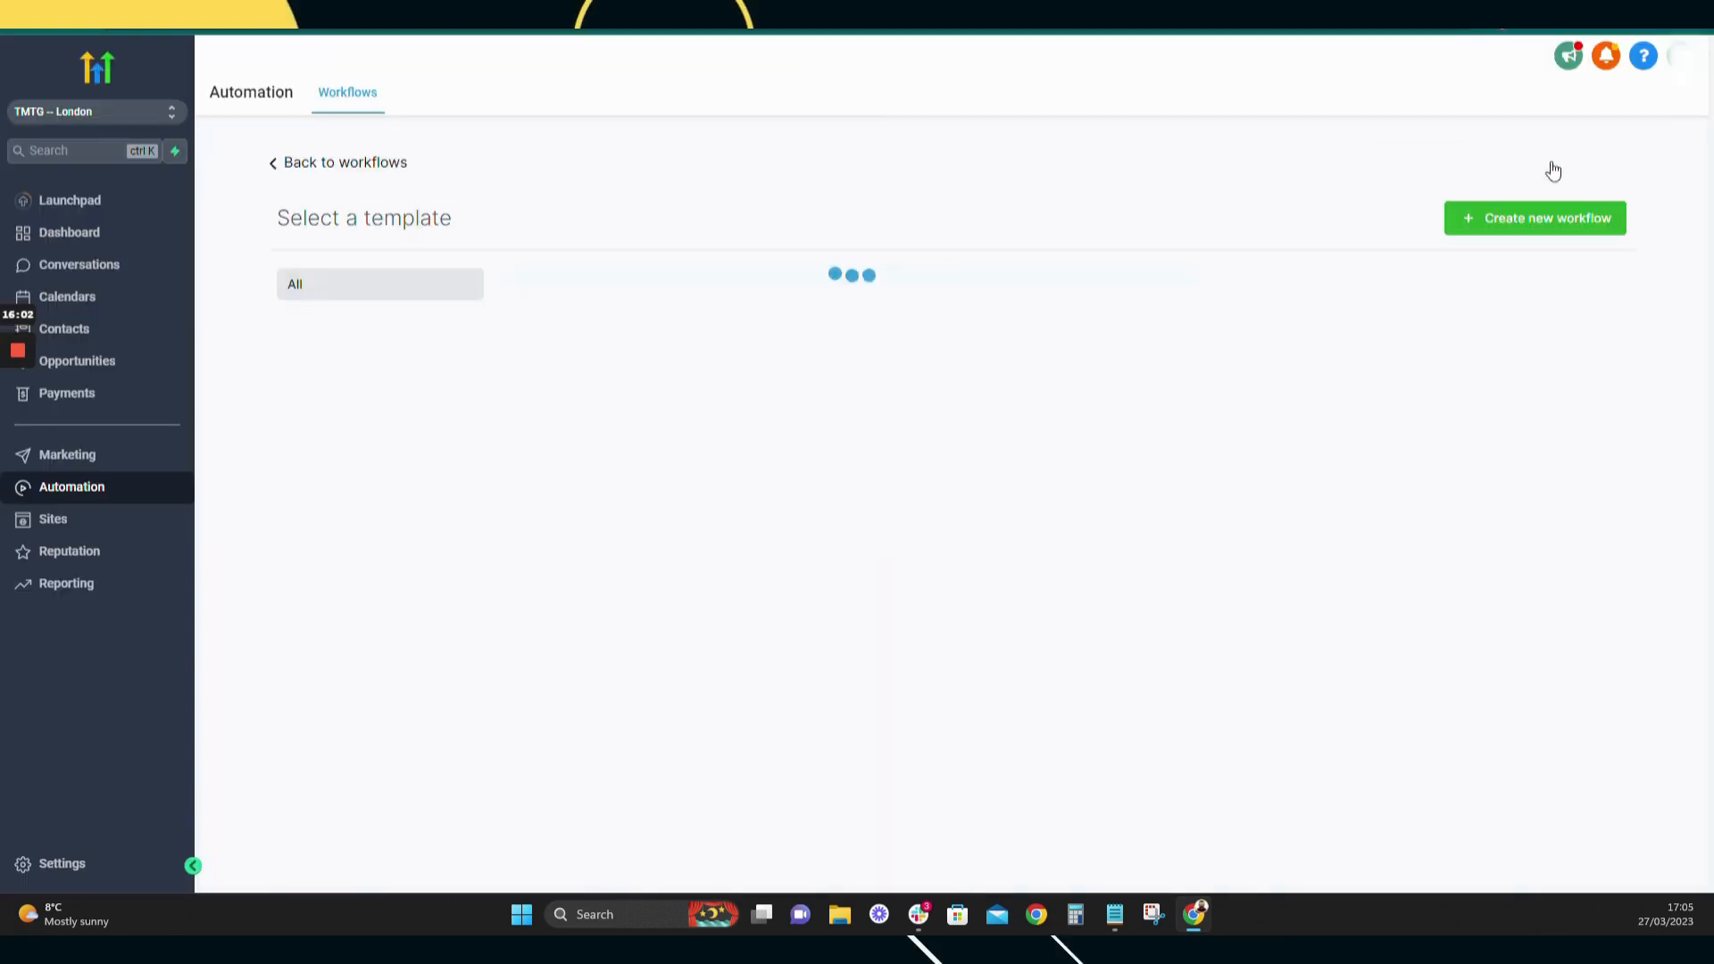
pyautogui.click(639, 389)
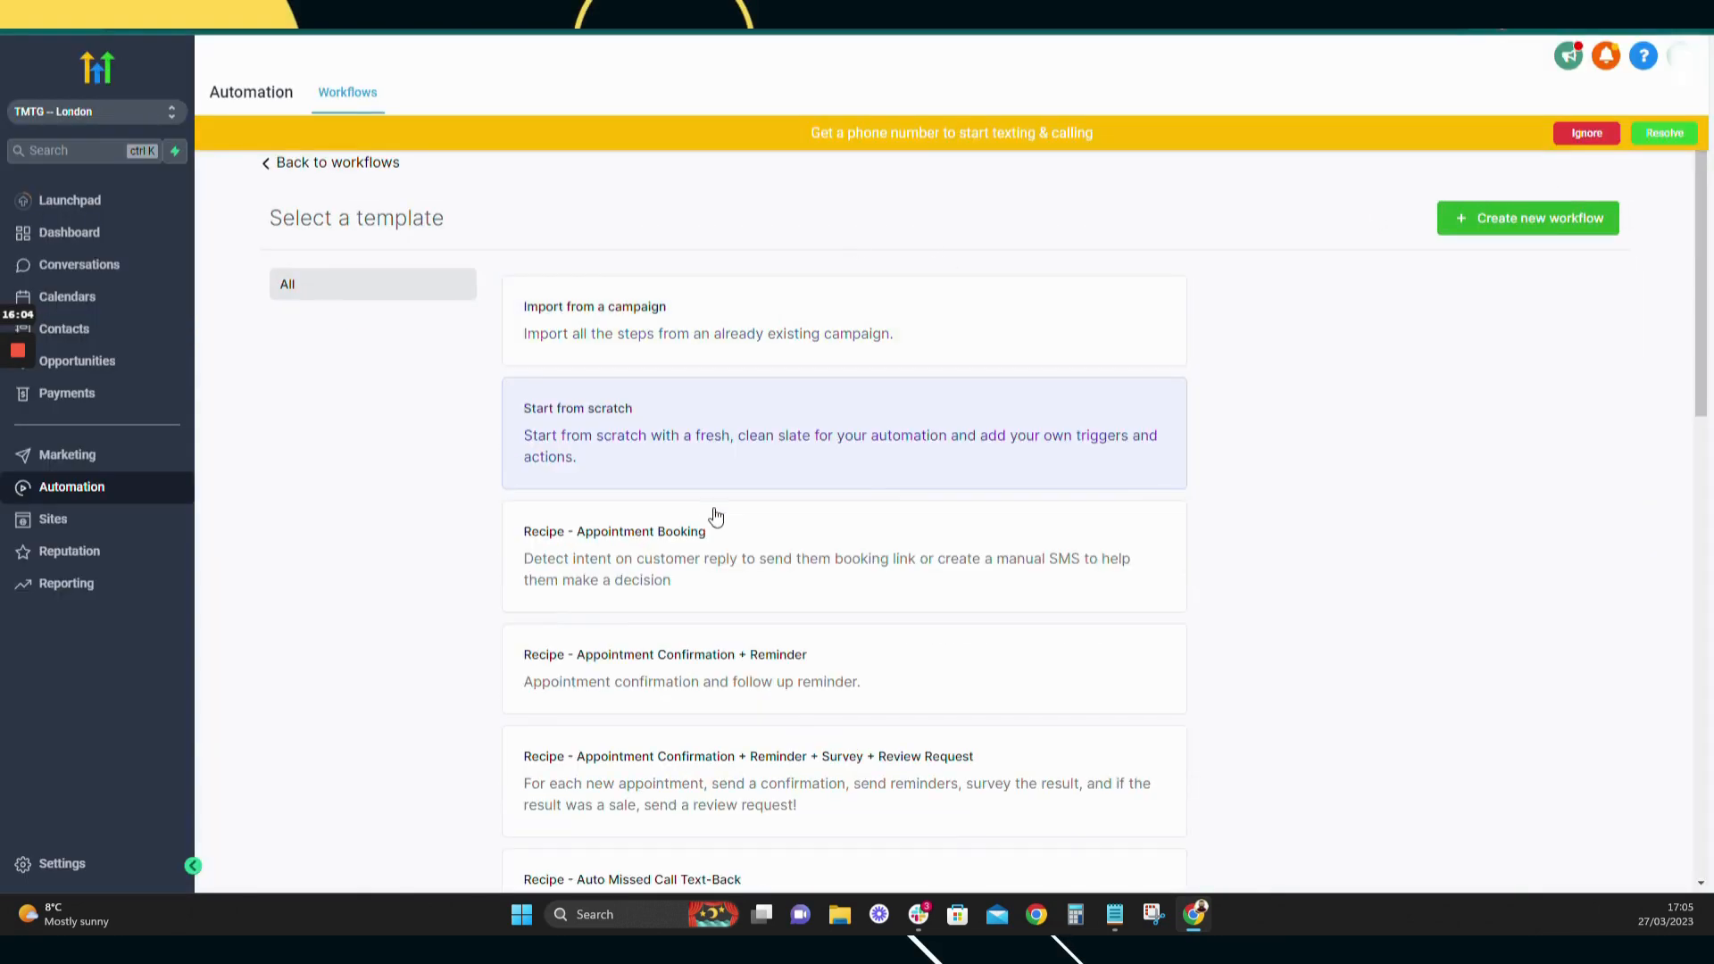
pyautogui.click(1531, 222)
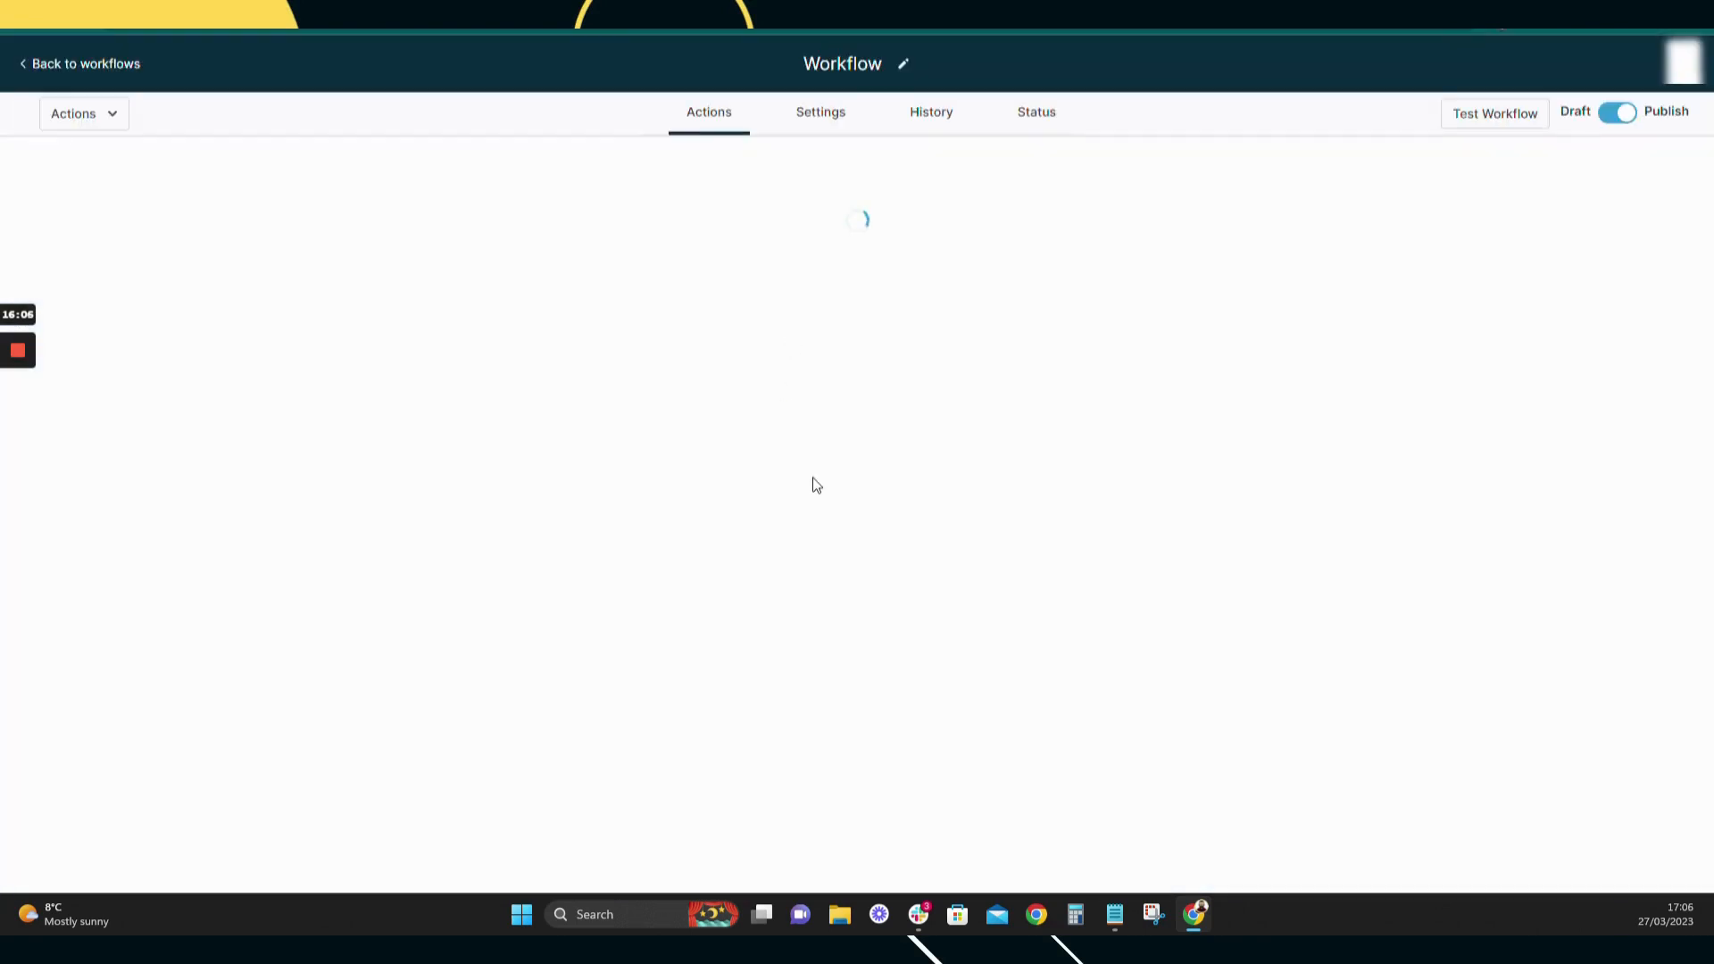
# - Rename the new workflow as "Appointment book"
pyautogui.click(893, 64)
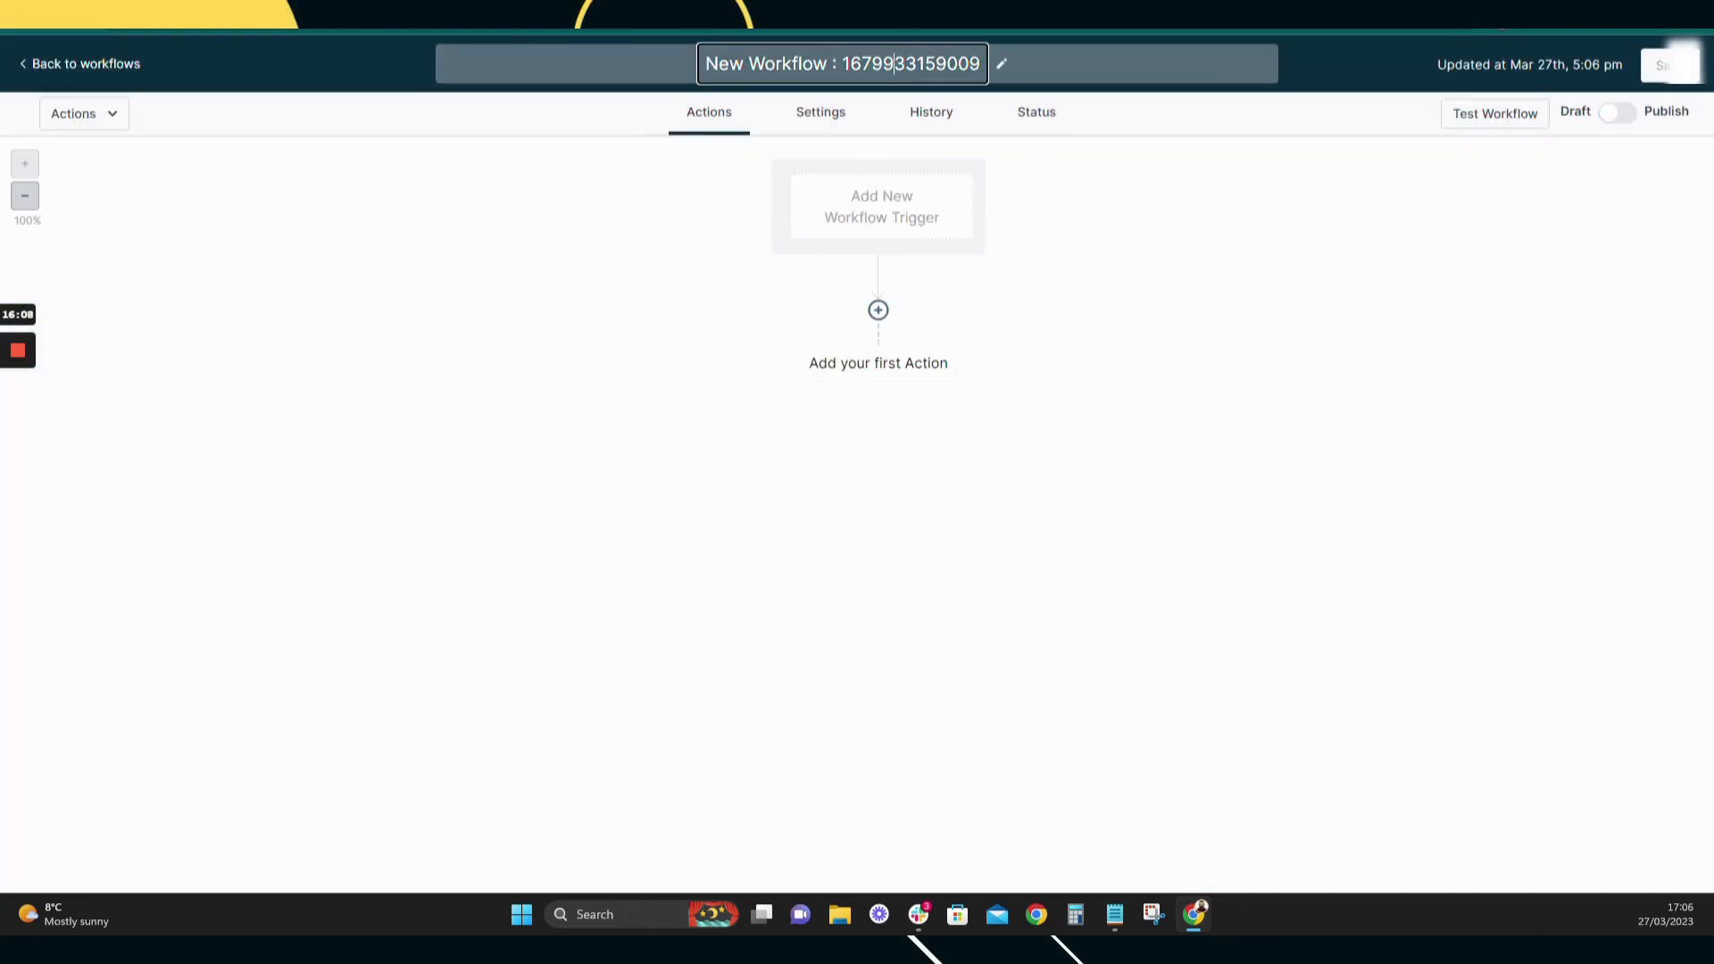
pyautogui.press('BackSpace')
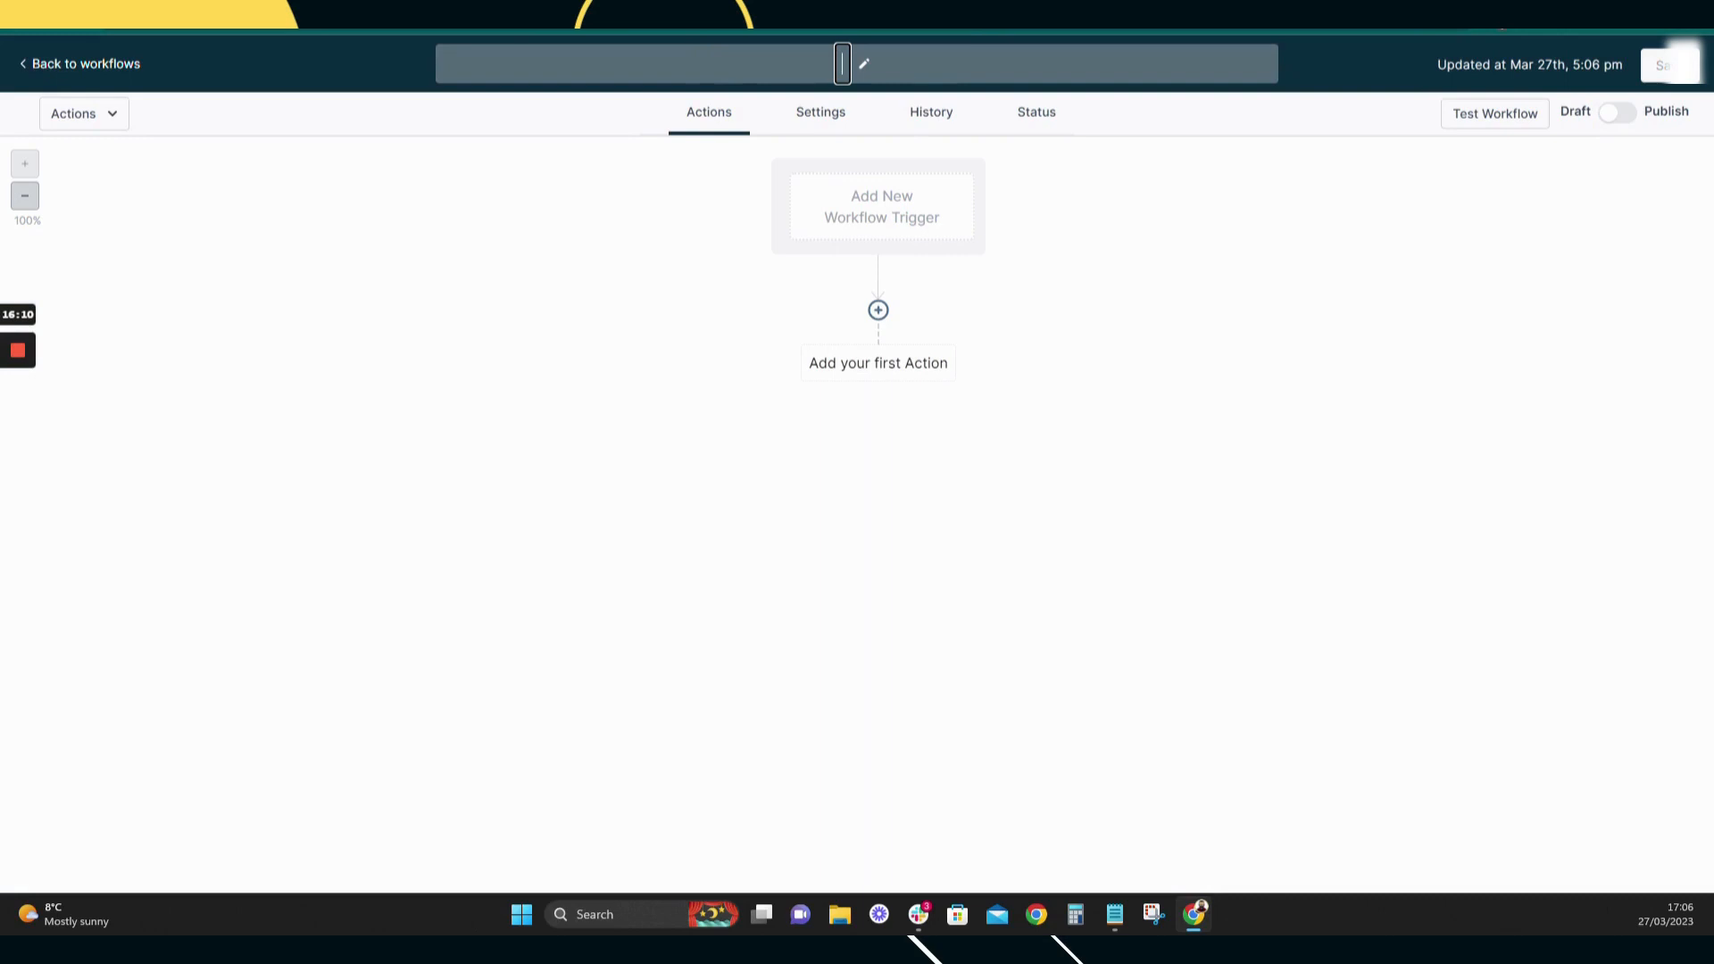
pyautogui.write('Appoin')
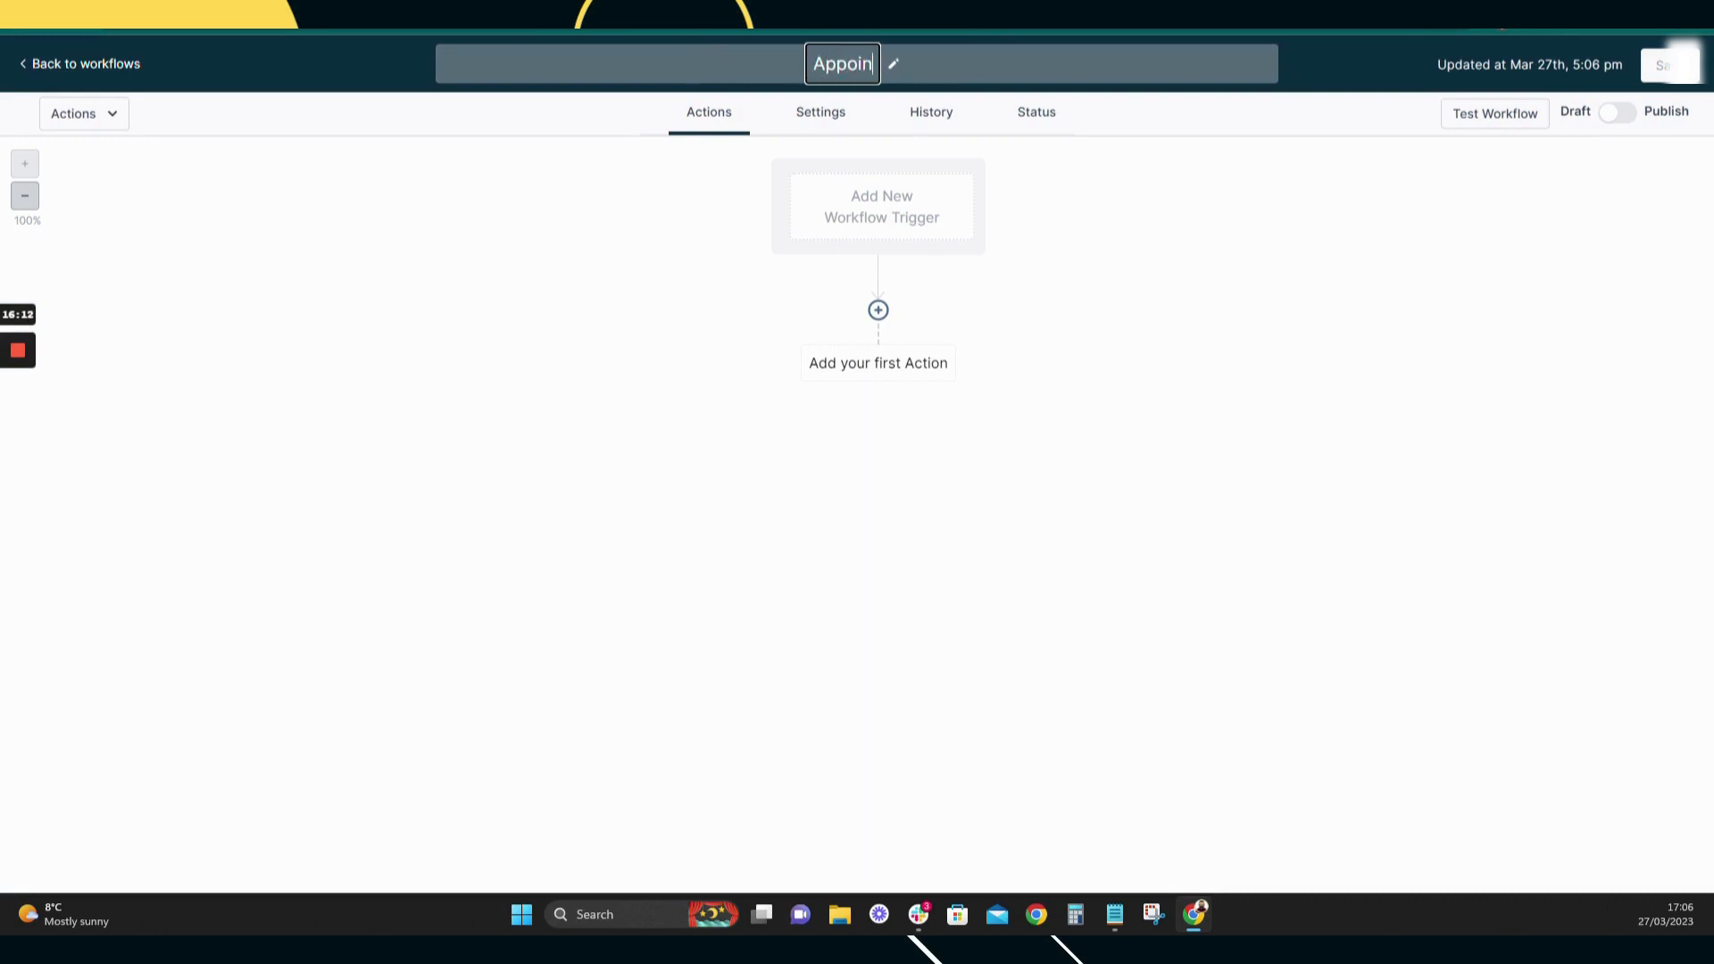
pyautogui.write('tment book')
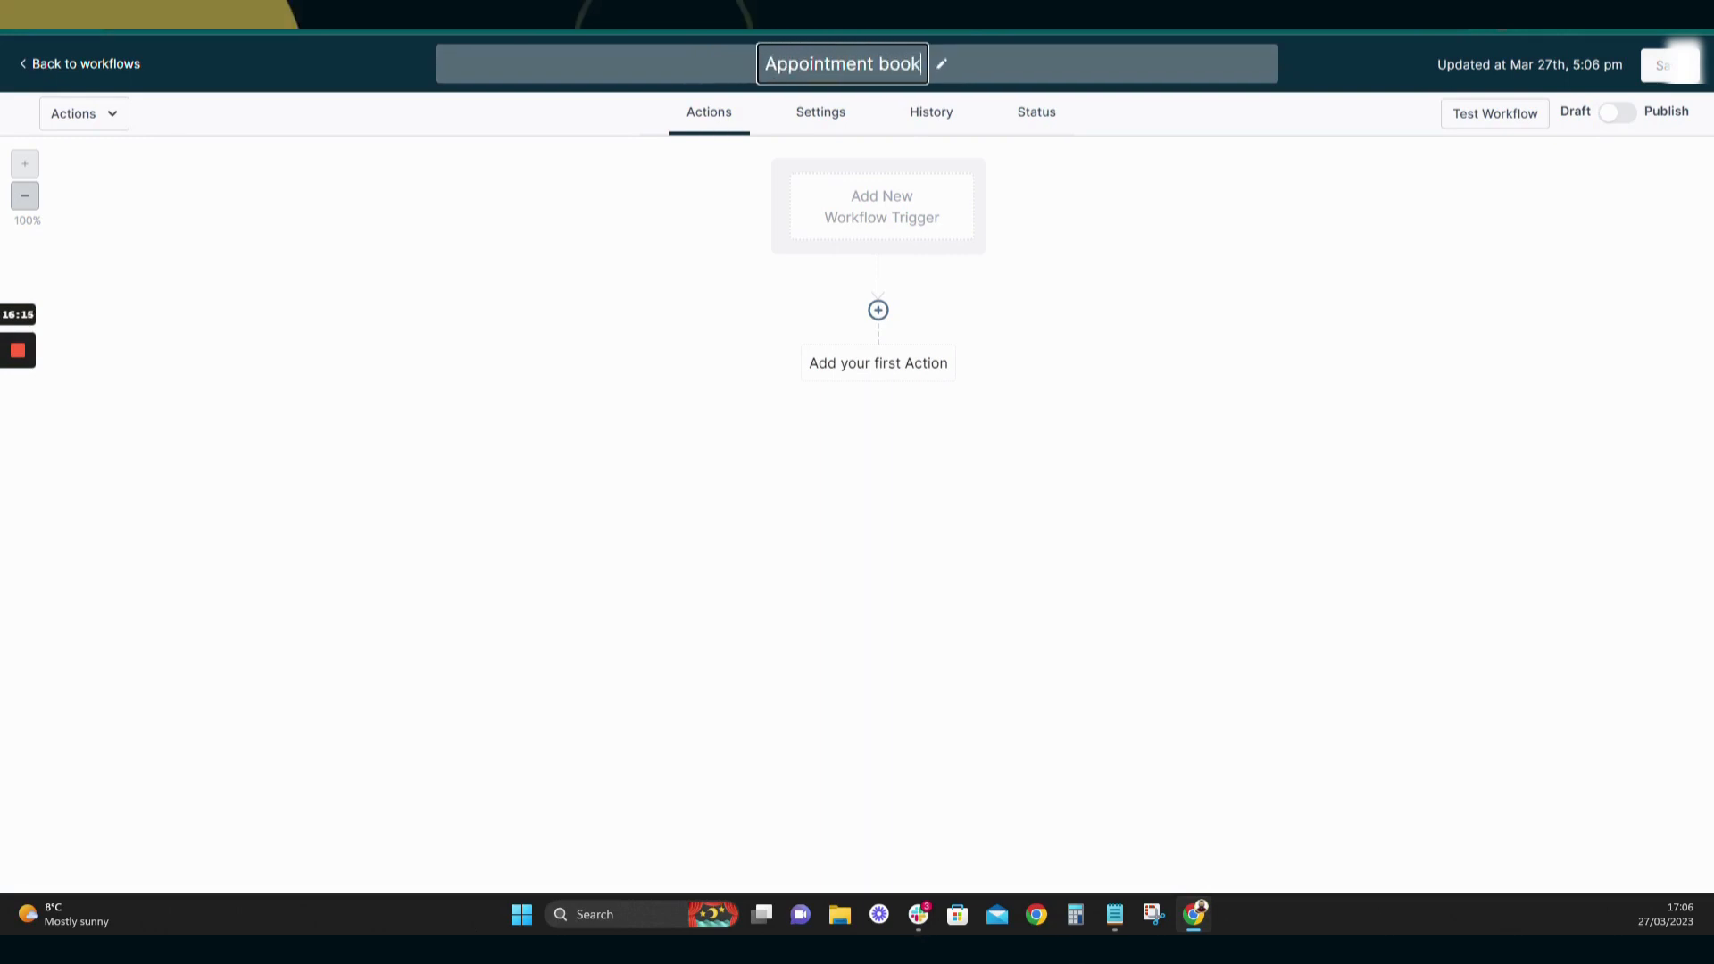
# - Add a Customer Booked Appointment trigger without filters to the workflow and save the trigger
pyautogui.click(960, 243)
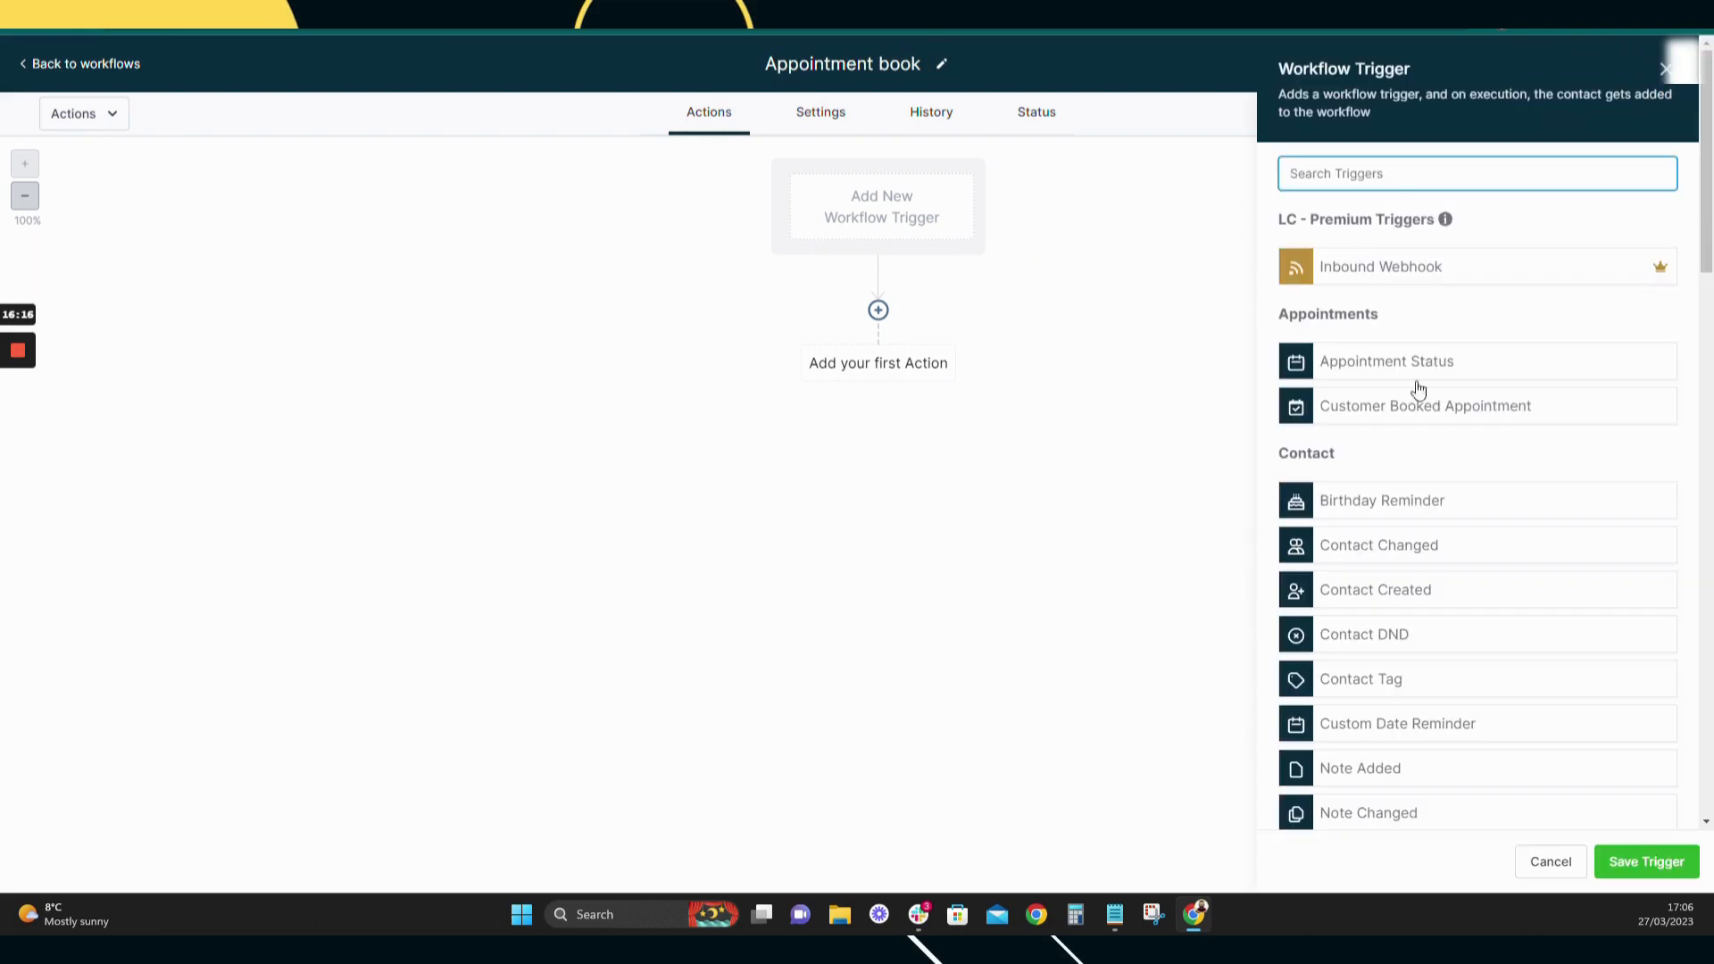
pyautogui.click(1387, 373)
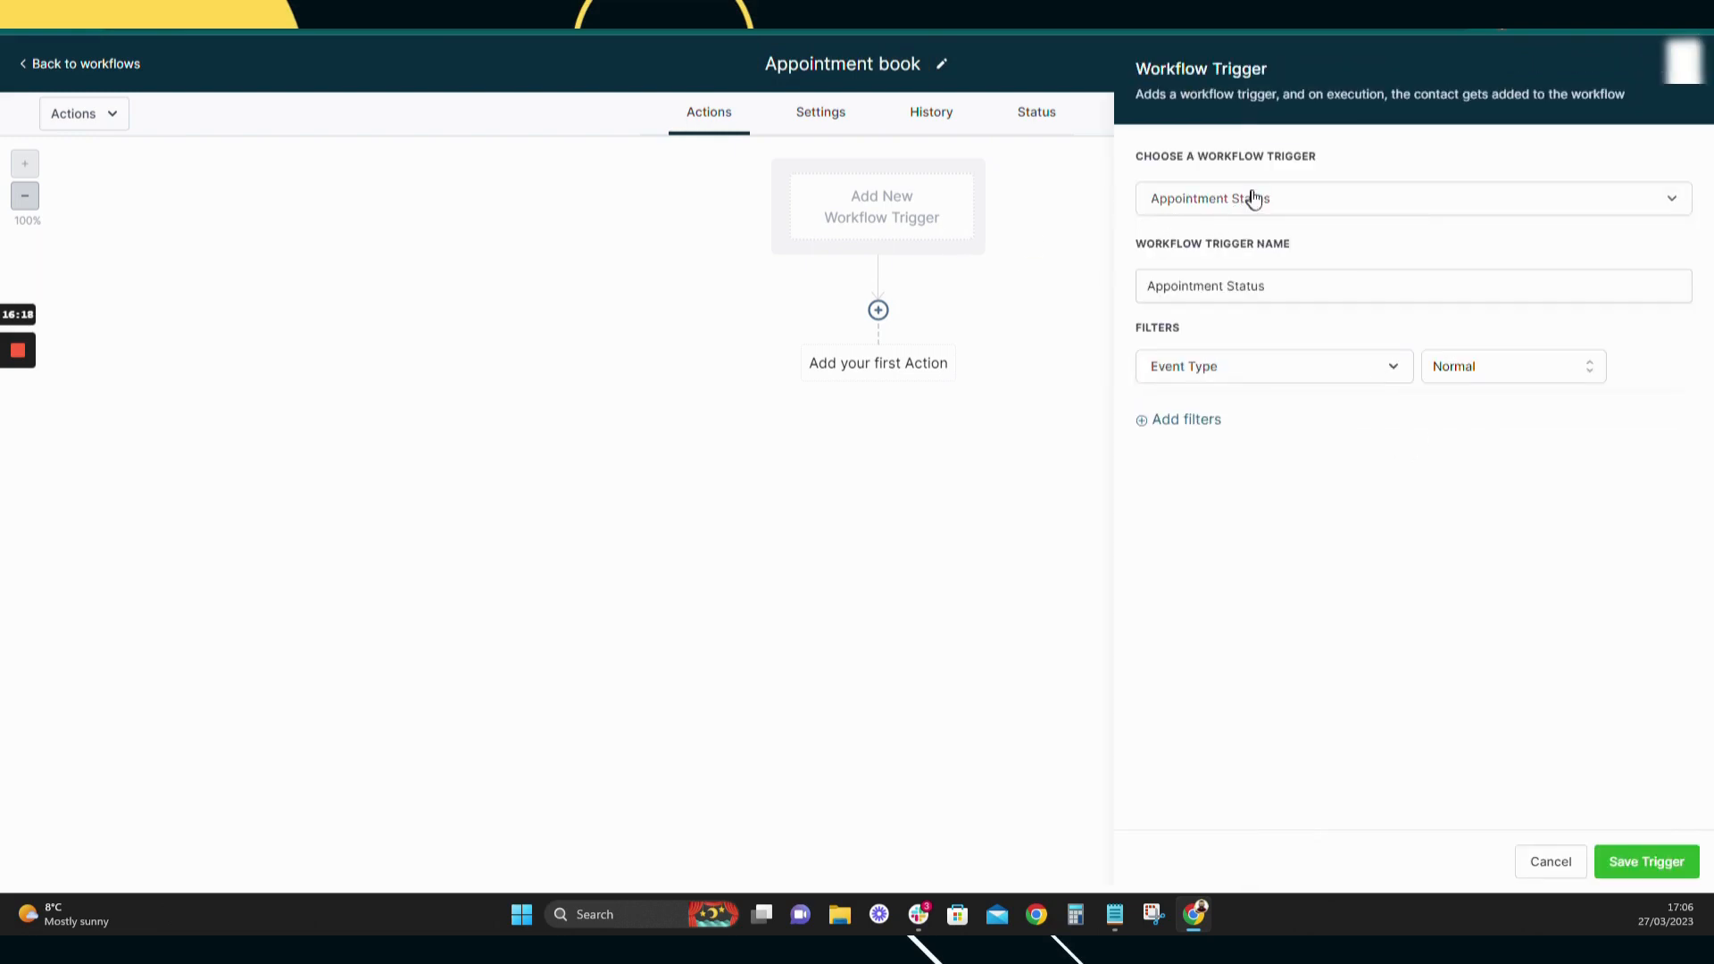
pyautogui.click(1297, 211)
pyautogui.click(1283, 466)
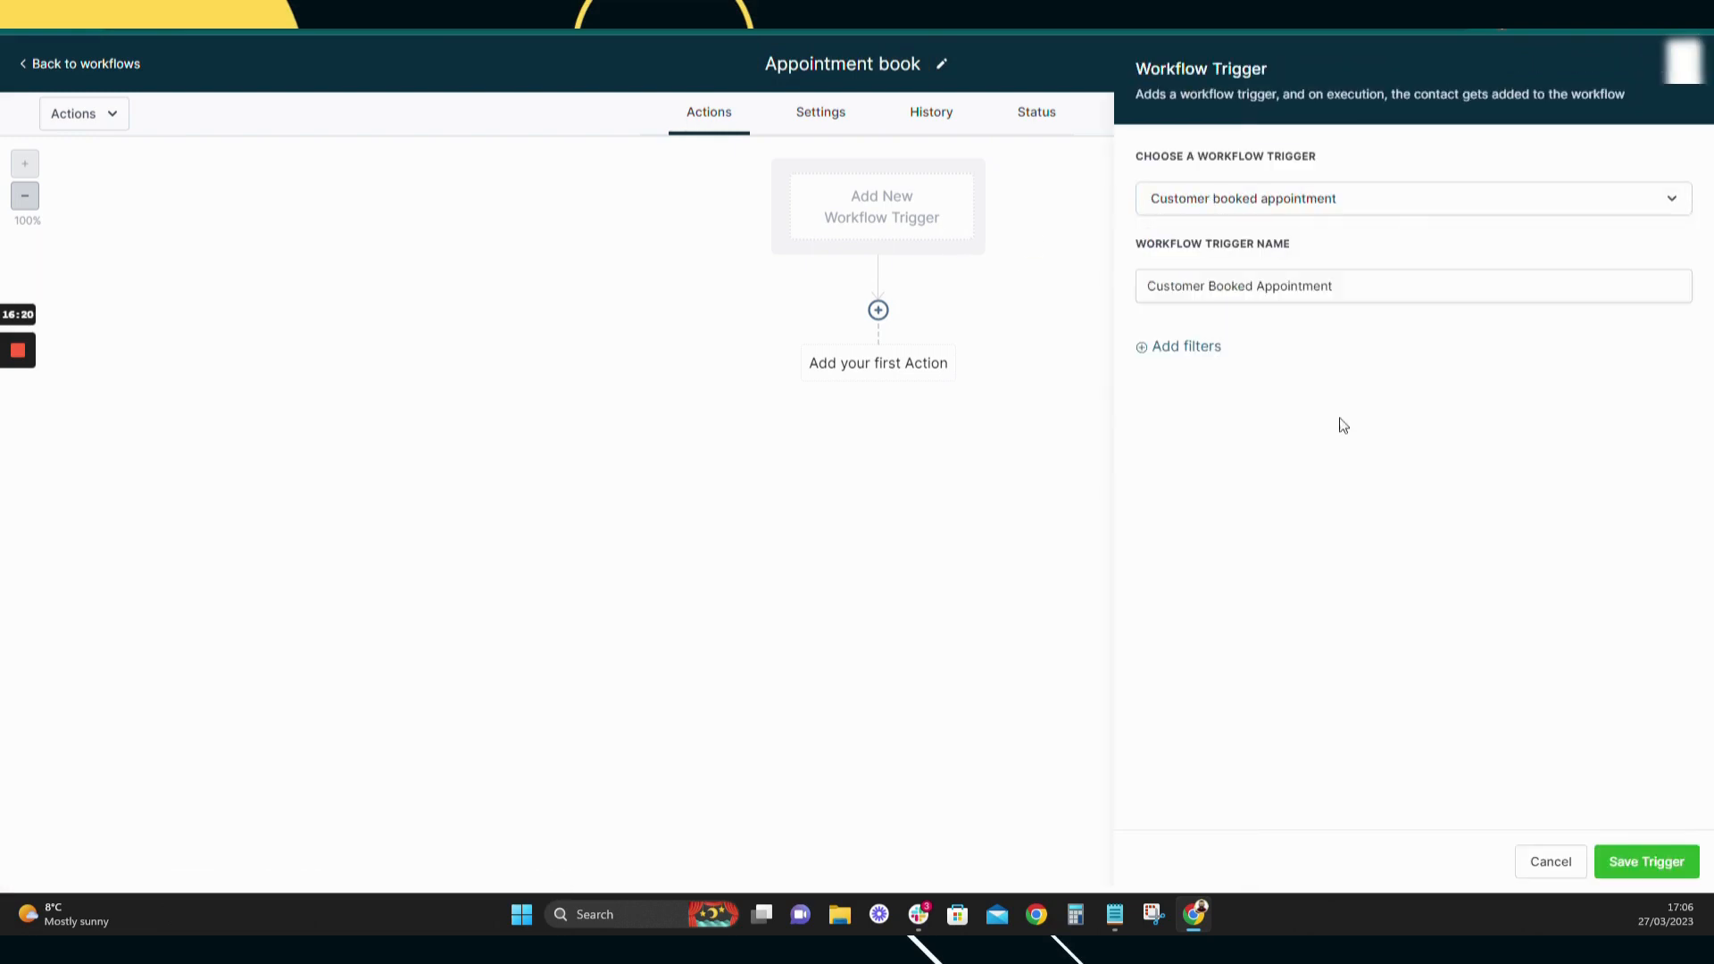
pyautogui.click(1653, 866)
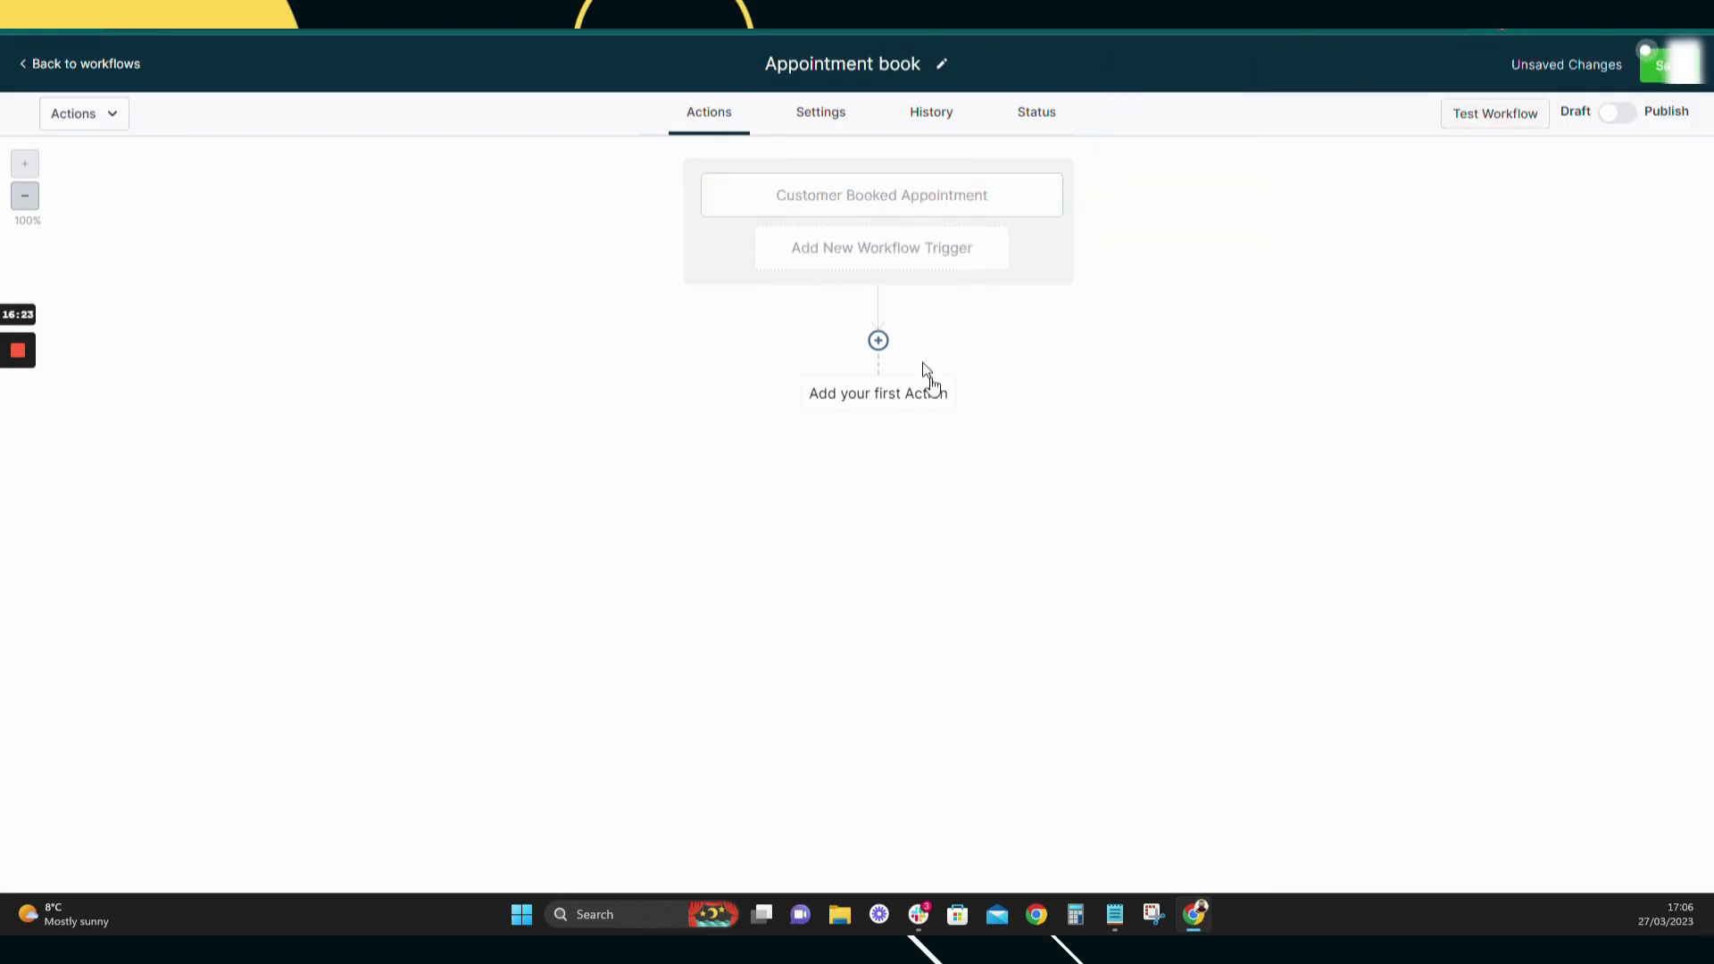
# - Add a Remove From Workflow action that removes the contact from another workflow, Lead Nurture Sequence, and save the action
pyautogui.click(878, 341)
pyautogui.write('remove')
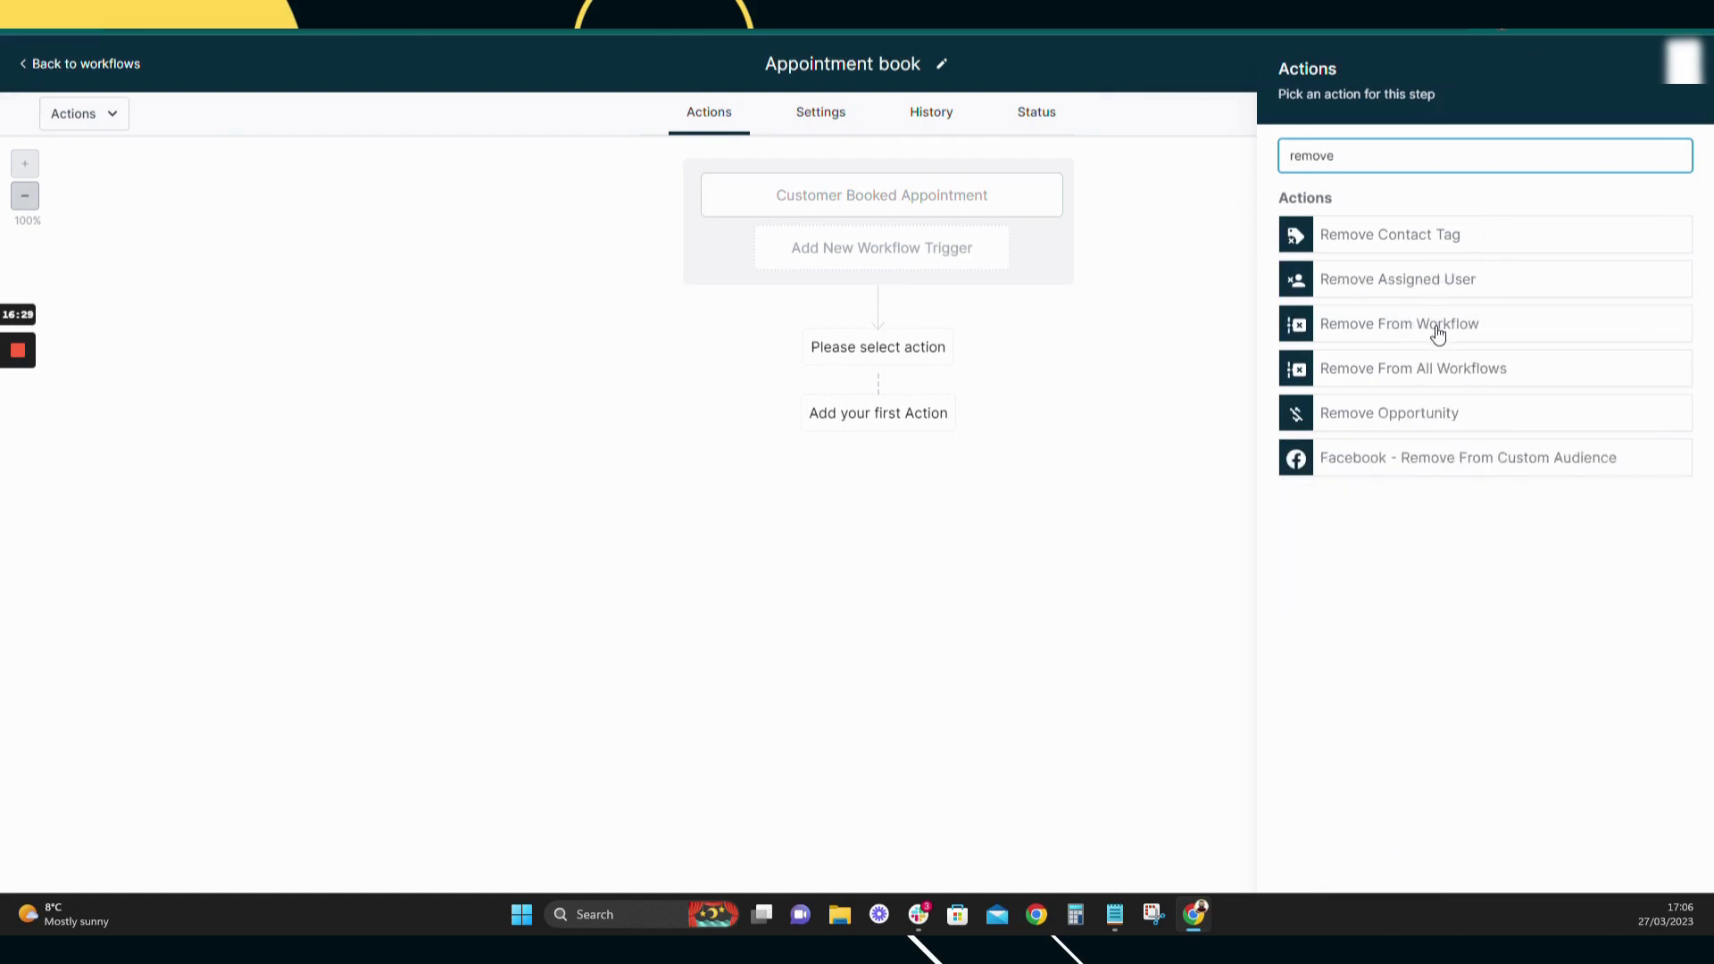
pyautogui.click(1437, 334)
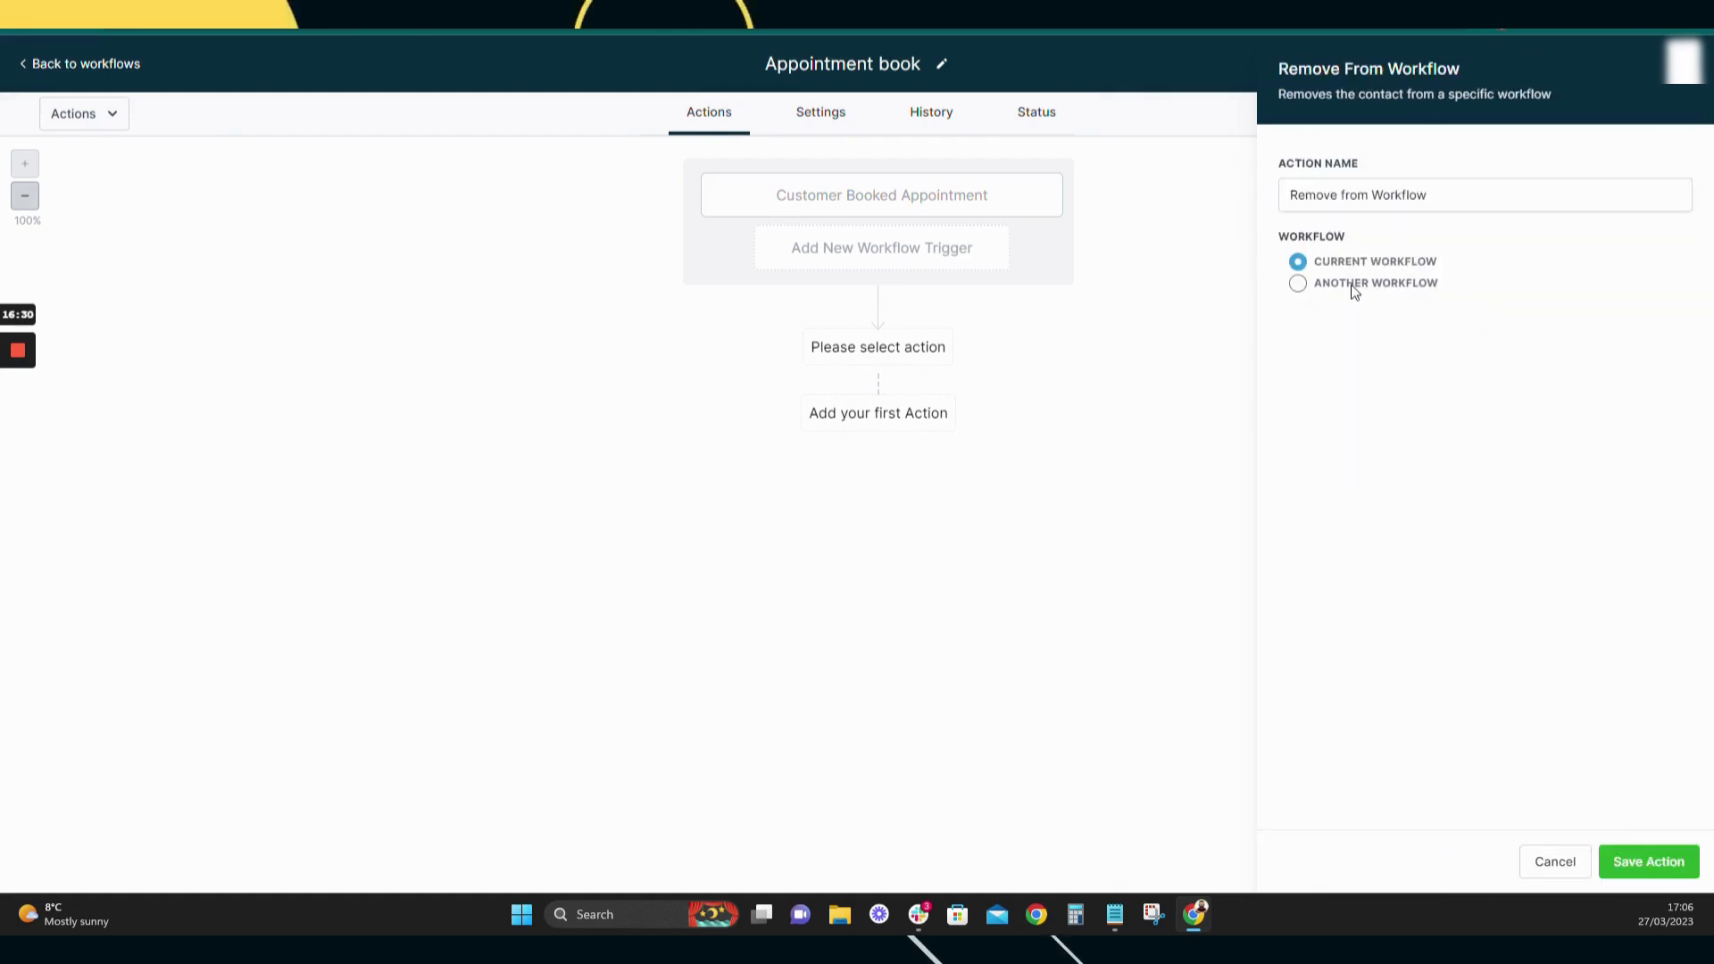
pyautogui.click(1297, 282)
pyautogui.click(1390, 329)
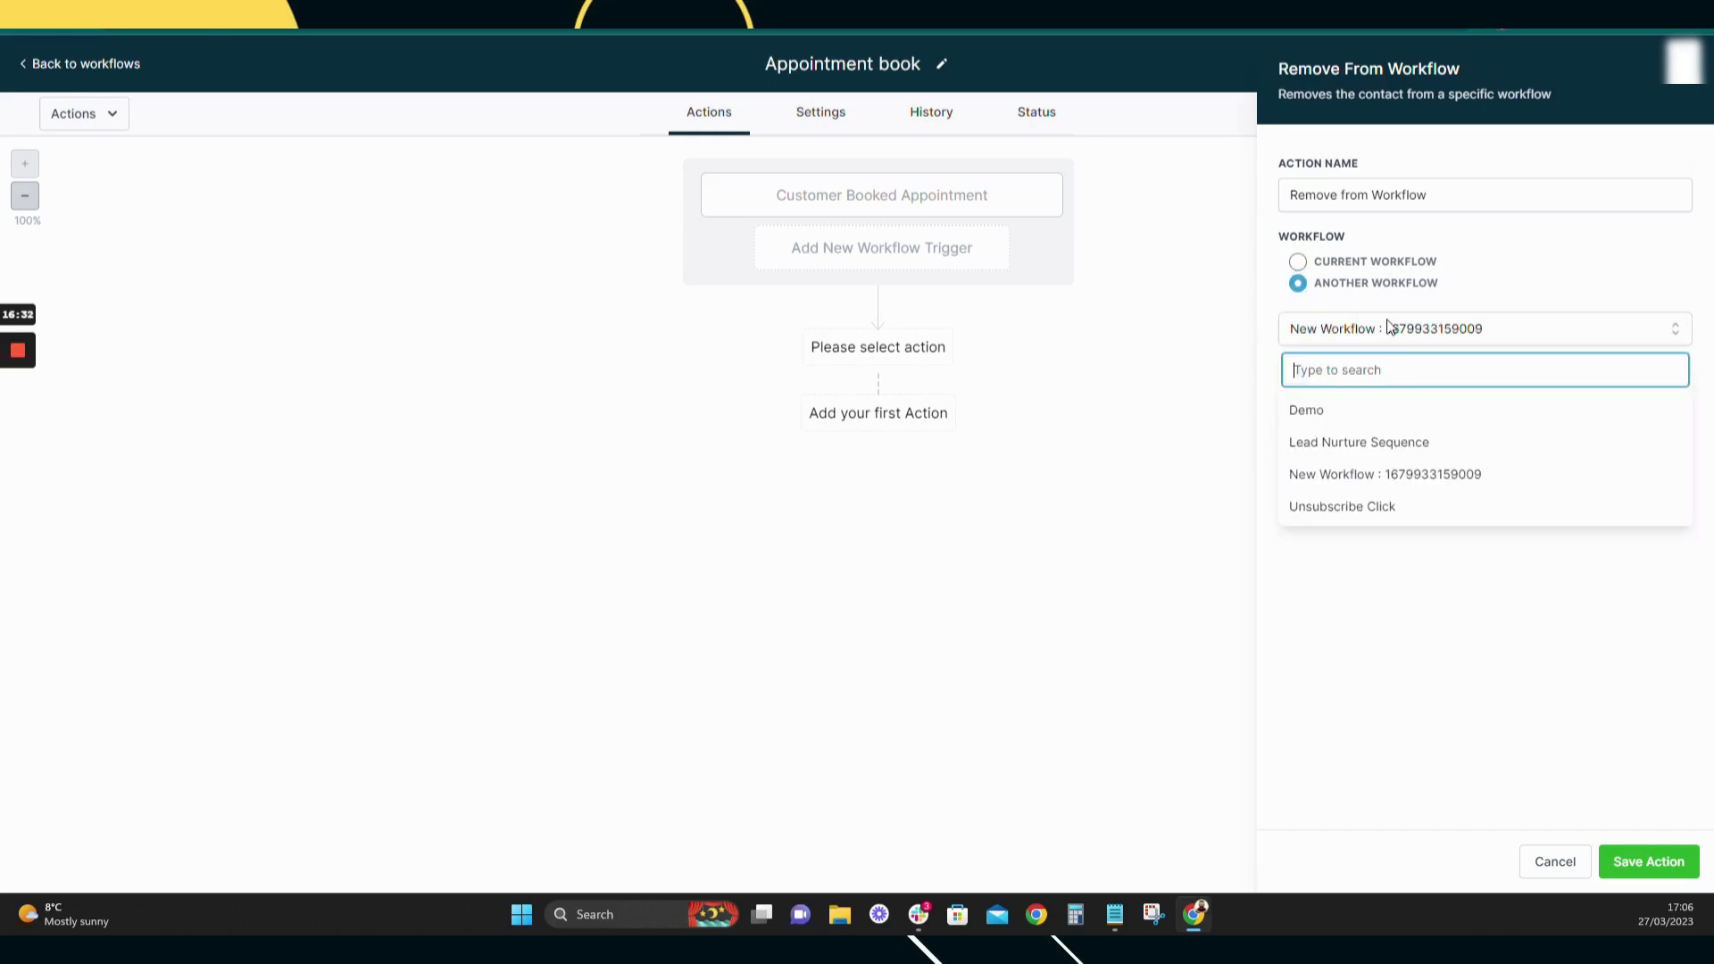
pyautogui.click(1401, 441)
pyautogui.click(1647, 860)
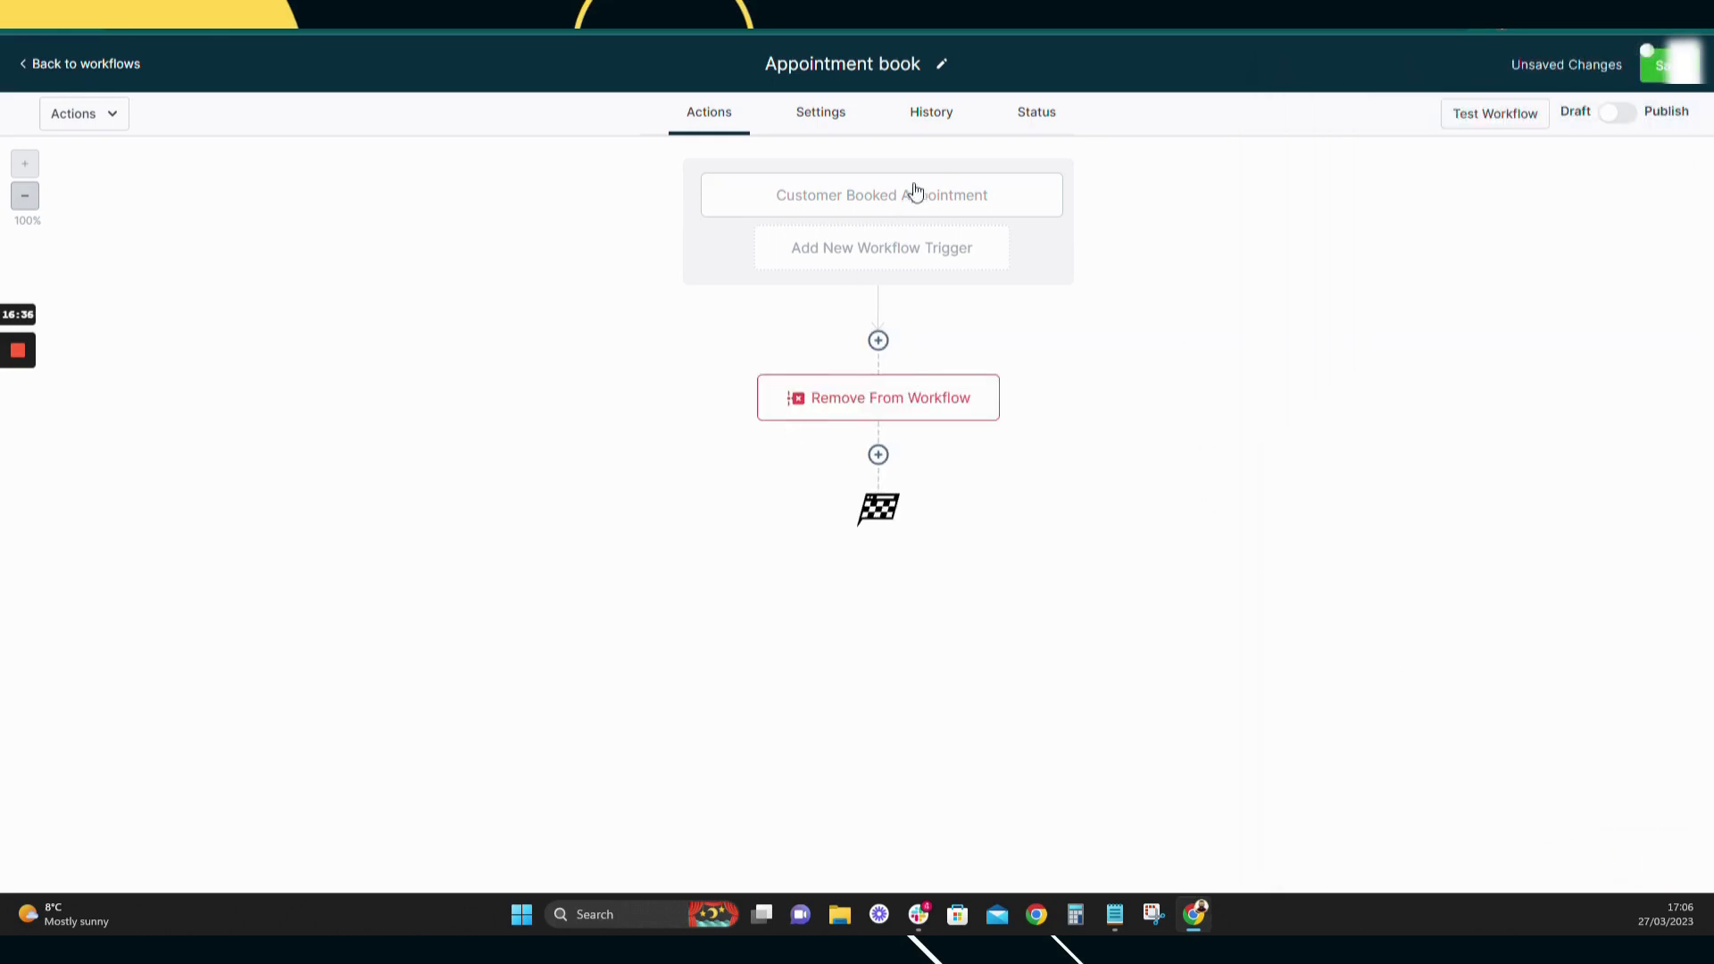
# - Return to the workflow list, discarding the unsaved changes to the Appointment book workflow
pyautogui.click(878, 454)
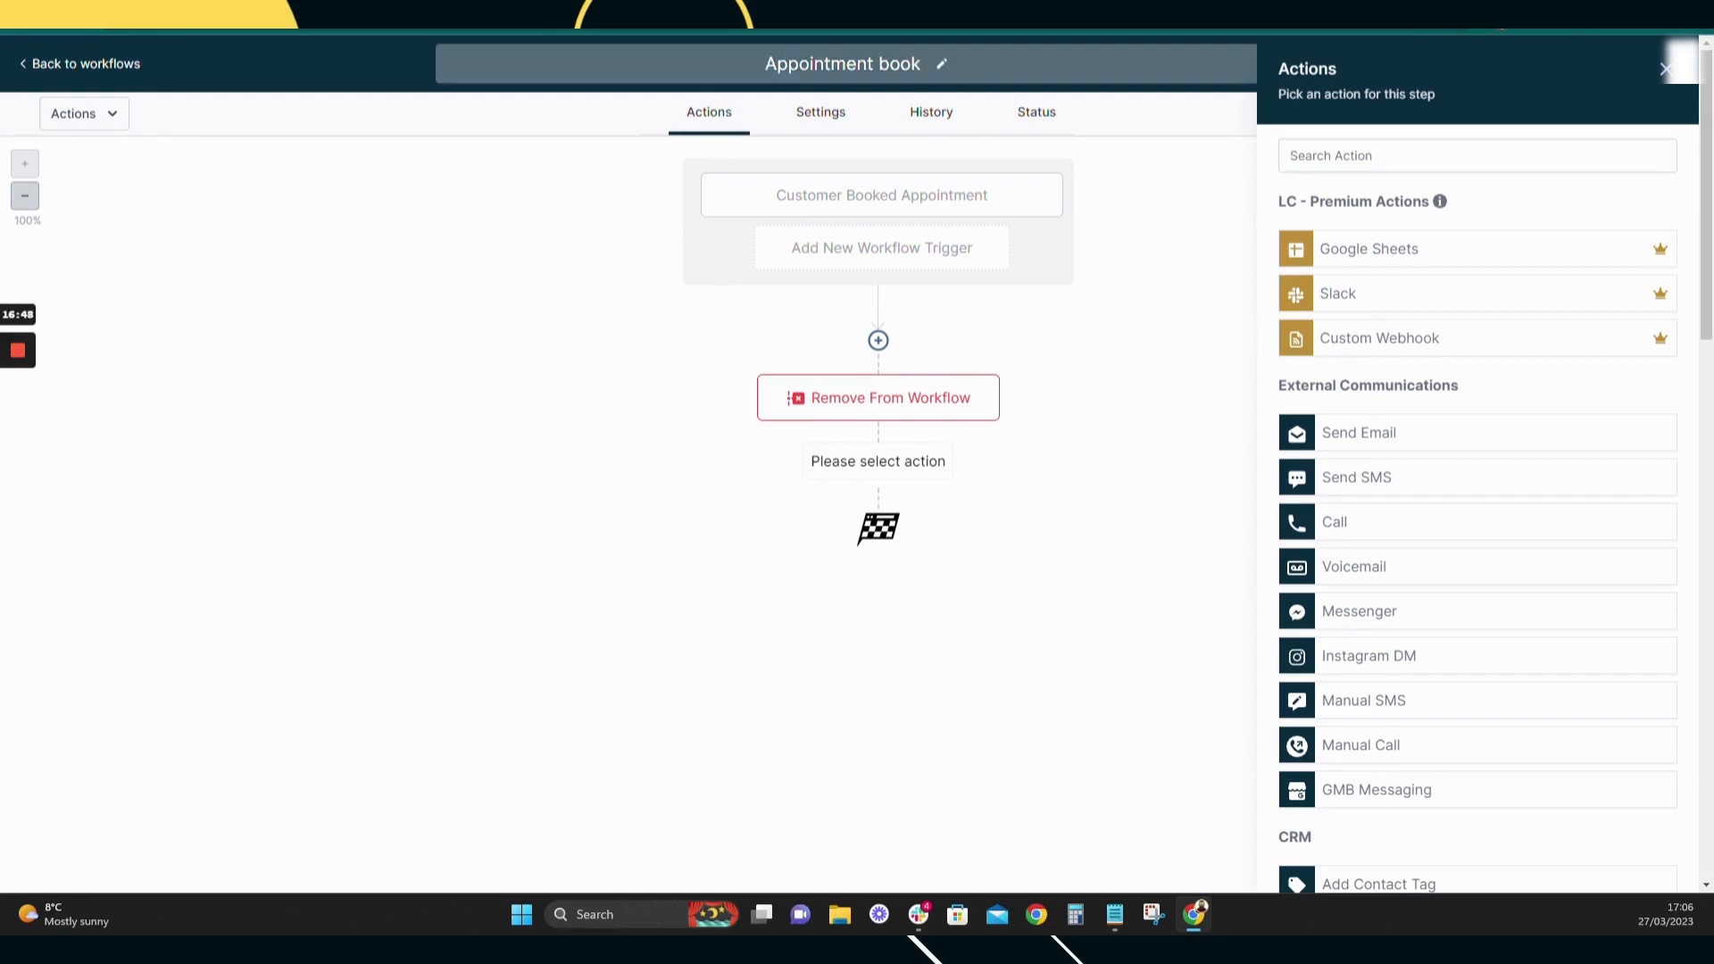
pyautogui.click(920, 64)
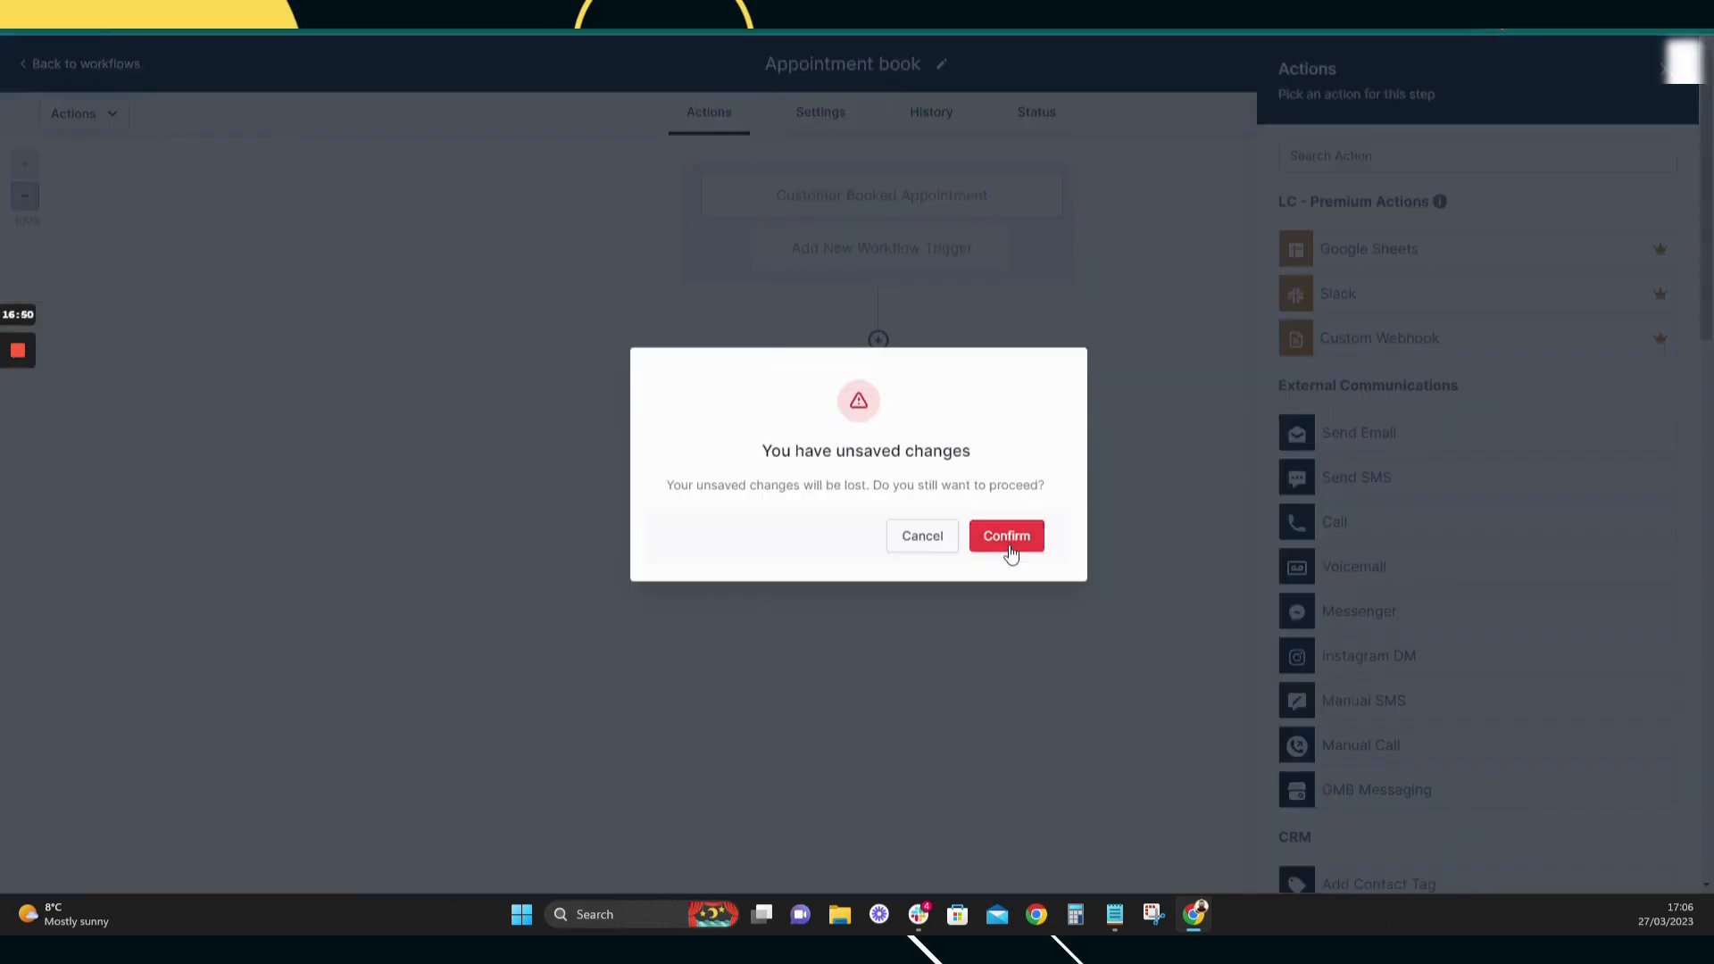
pyautogui.click(1007, 538)
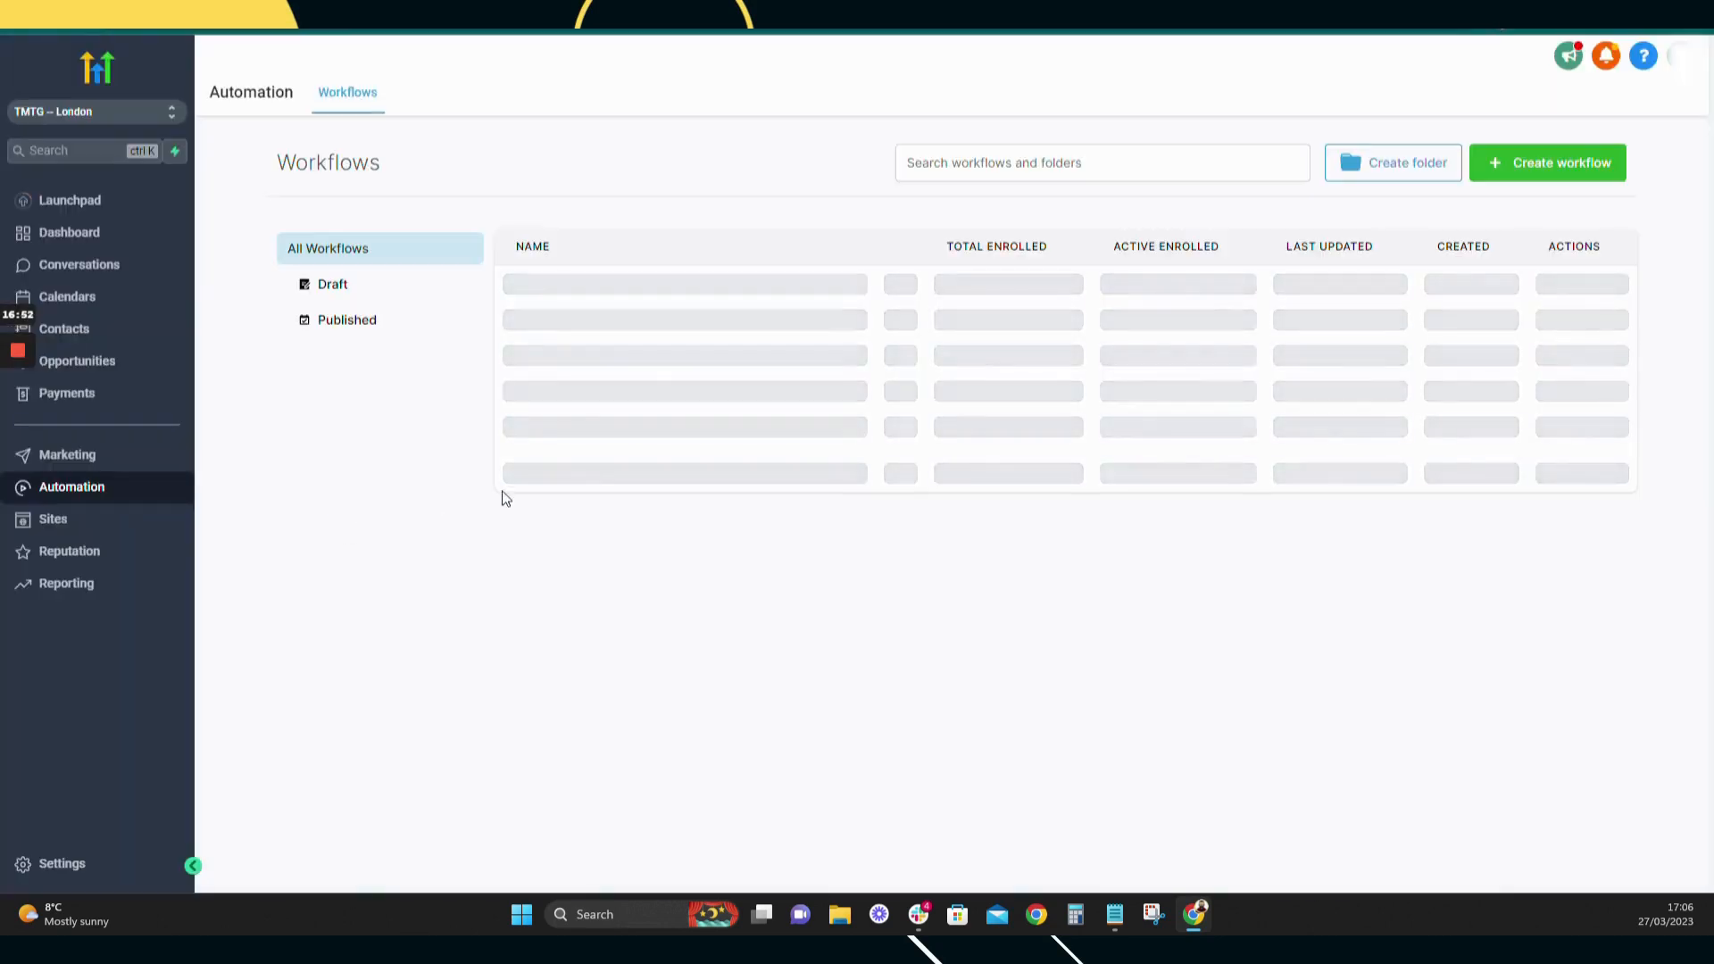
pyautogui.moveTo(828, 318)
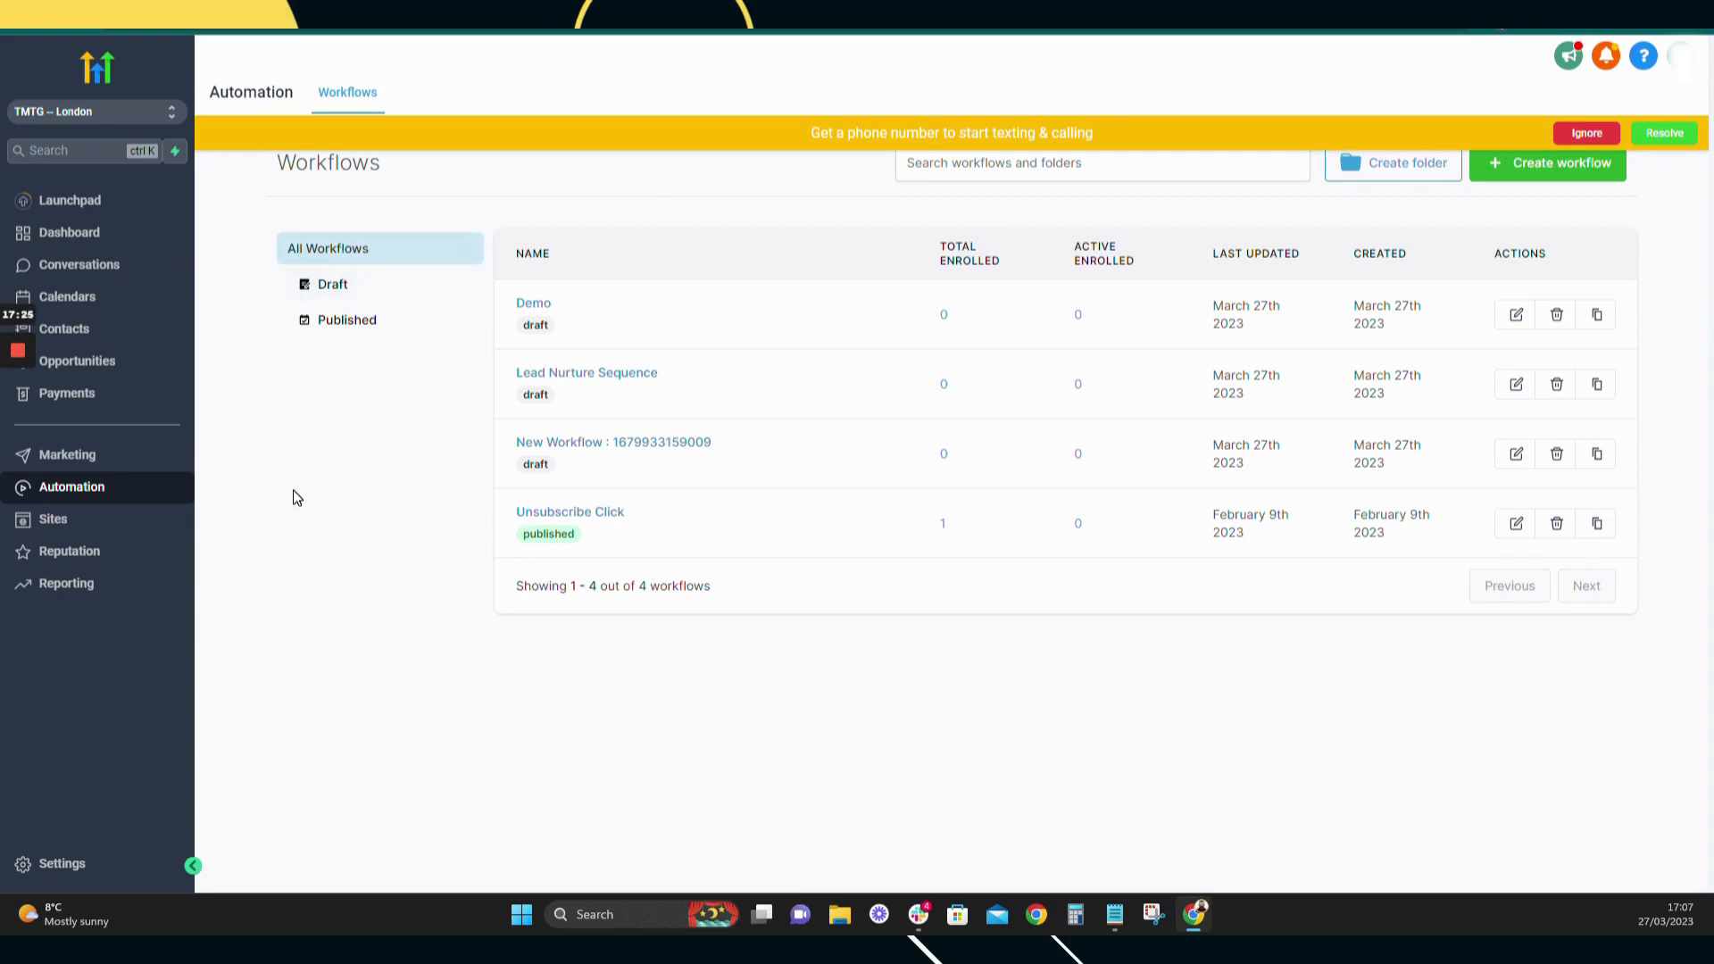
pyautogui.moveTo(31, 359)
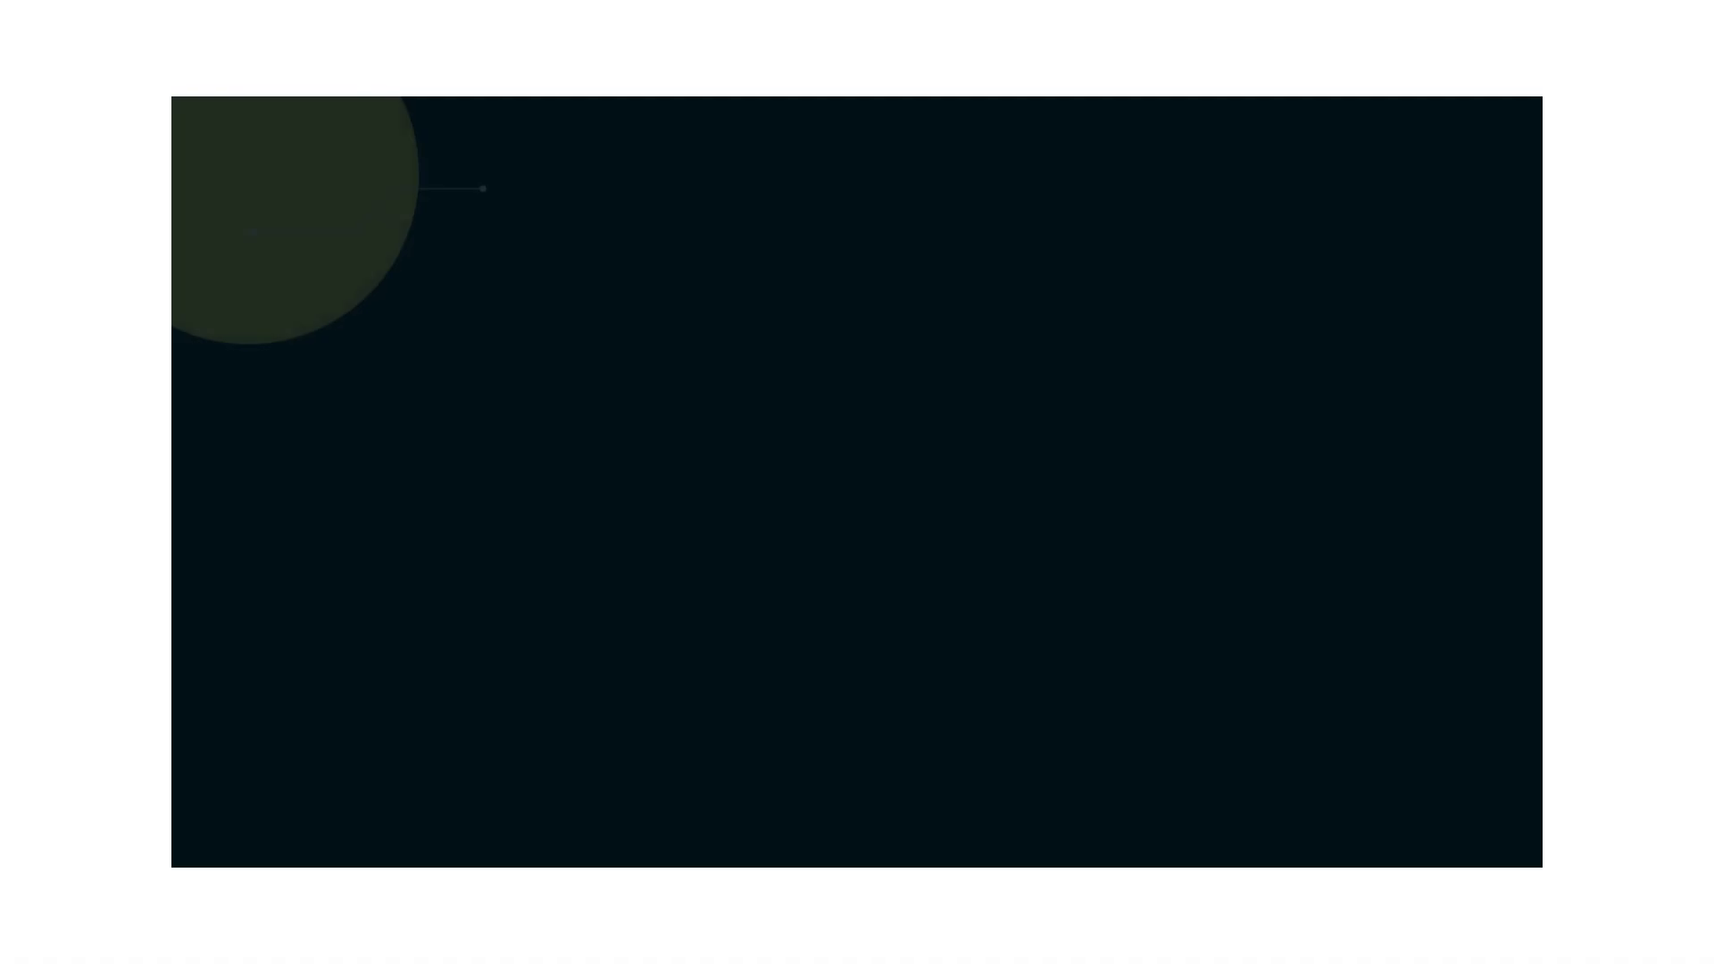